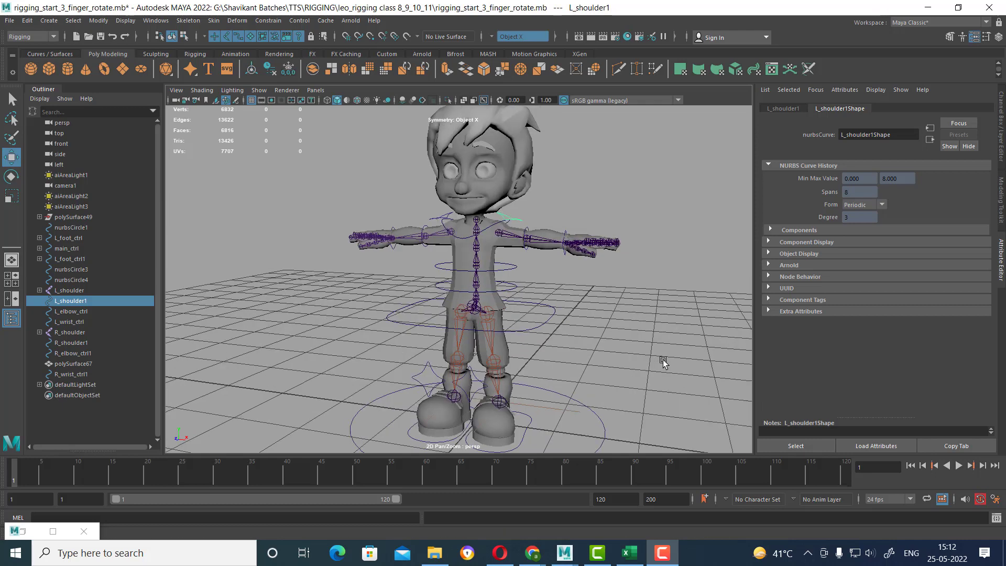
- Select L_wrist_ctrl and show its channel values in the Channel Box
scroll(634, 350, "up", 2)
scroll(650, 344, "up", 3)
left_click(648, 224)
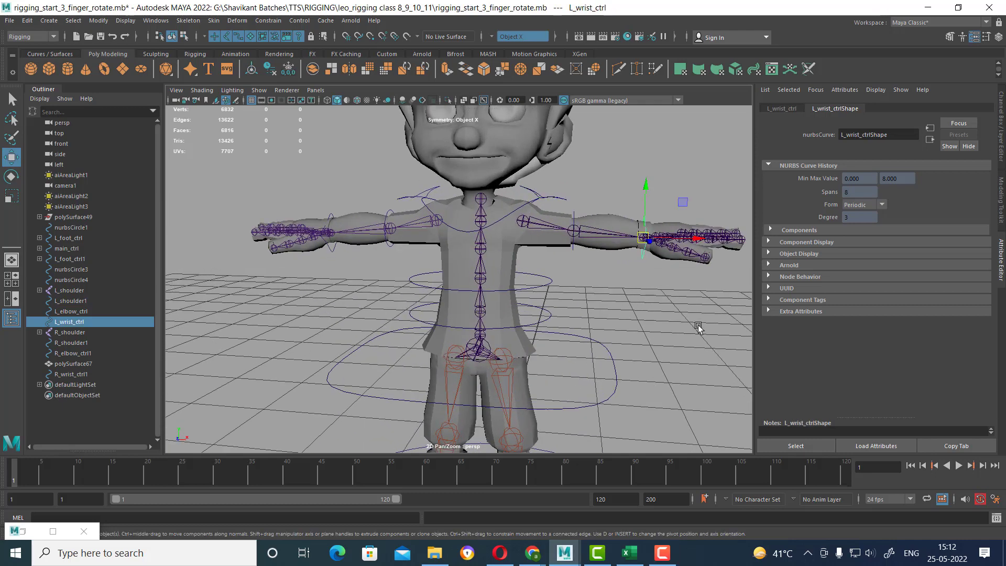
mouse_move(647, 224)
left_mouse_down("alt")
mouse_move(524, 310)
mouse_move(576, 293)
left_mouse_up("alt")
left_click(997, 37)
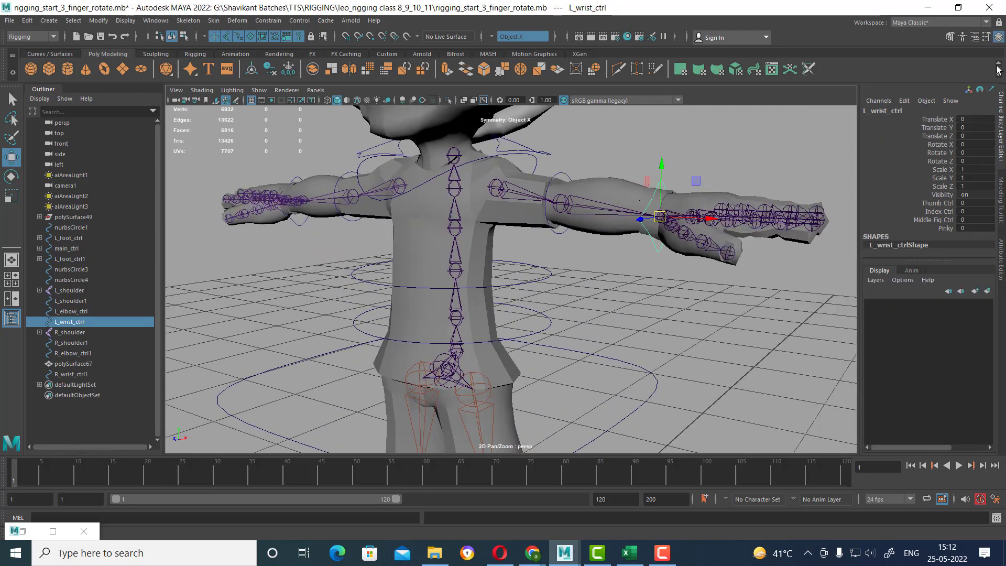
- Set Thumb Ctrl, Index Ctrl, Middle Fig Ctrl and Pinky to 1, then inspect the curled left hand
left_click_drag(937, 203, 936, 231)
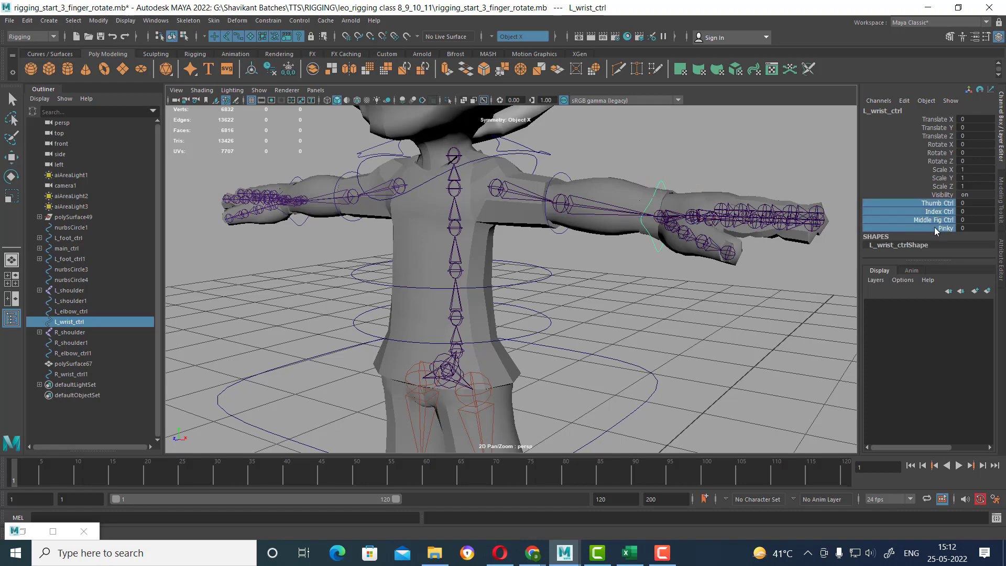
middle_click_drag(642, 323, 676, 322)
mouse_move(758, 312)
left_mouse_down("alt")
mouse_move(730, 303)
mouse_move(764, 310)
left_mouse_up("alt")
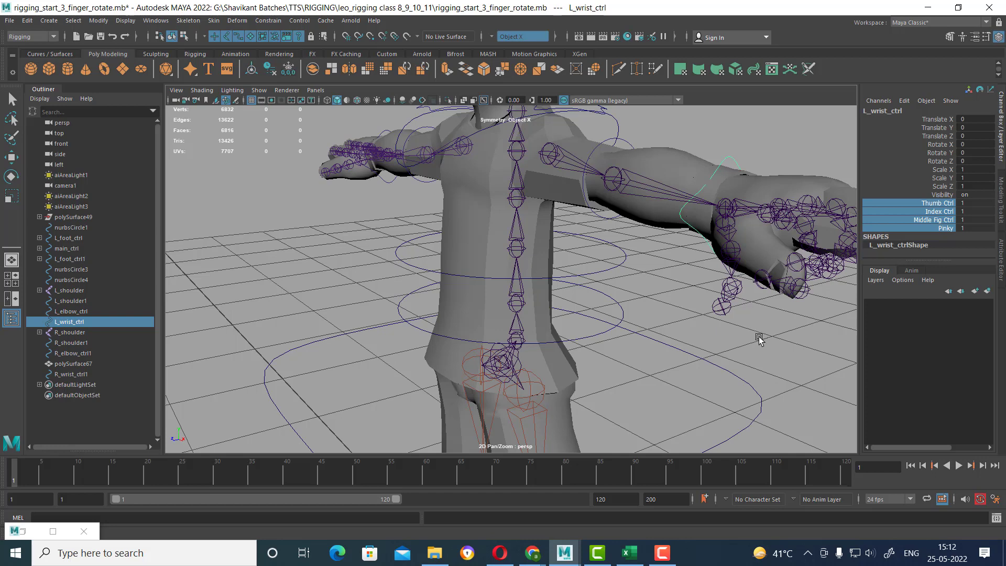
left_click_drag(763, 342, 804, 352, "alt")
left_click_drag(741, 344, 745, 343, "alt")
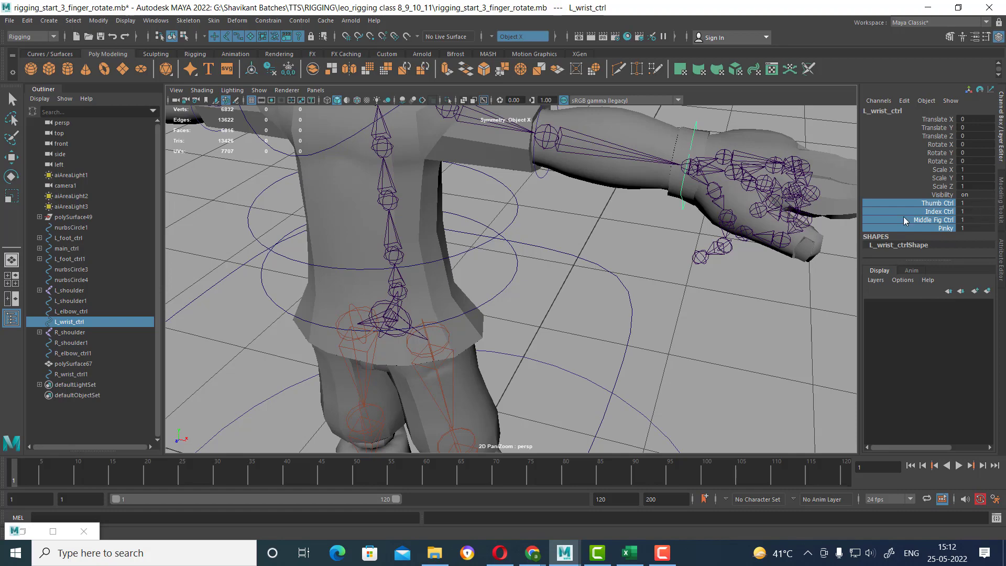
left_click_drag(752, 272, 736, 219, "alt")
left_click(745, 214)
key("w")
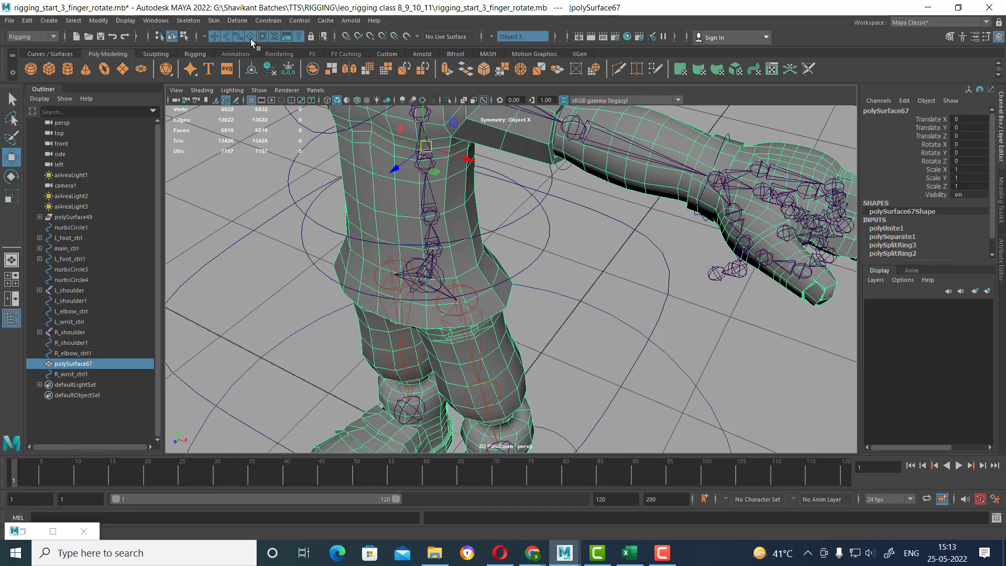
scroll(819, 274, "down", 3)
left_click_drag(794, 269, 683, 288, "alt")
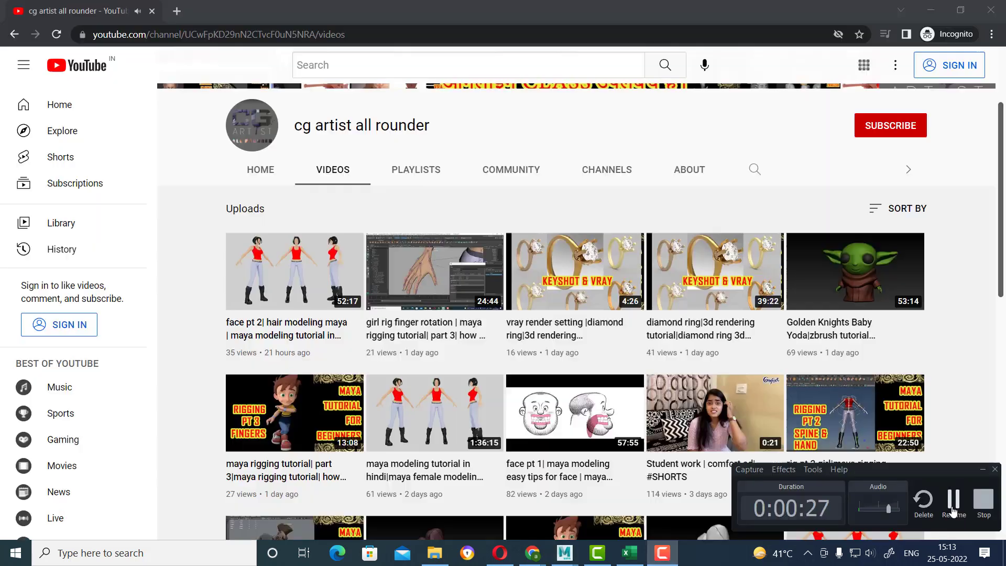
left_click(952, 511)
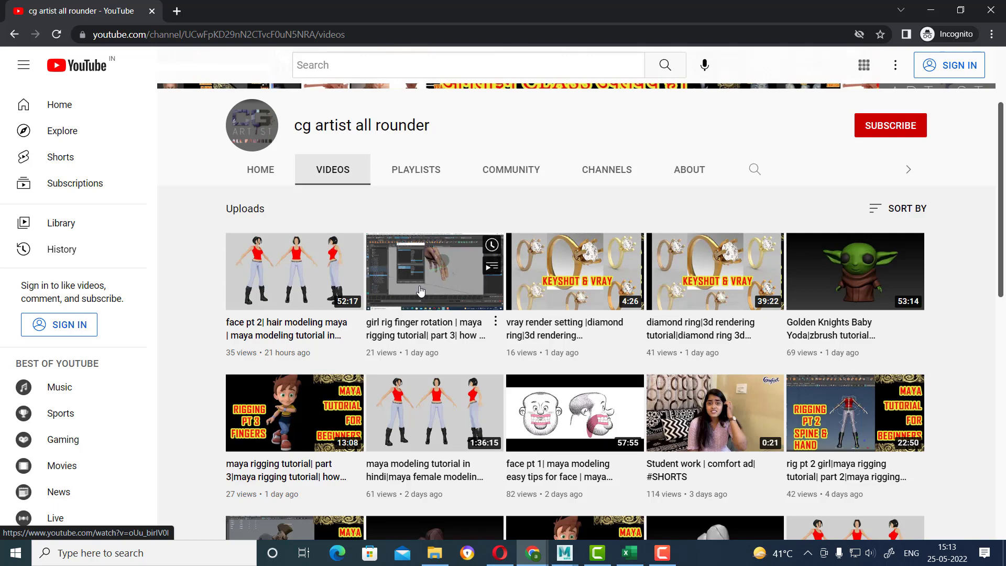
left_click(565, 553)
- Switch to the rigging_start_4_nack scene and frame the left arm and hand
left_click(634, 497)
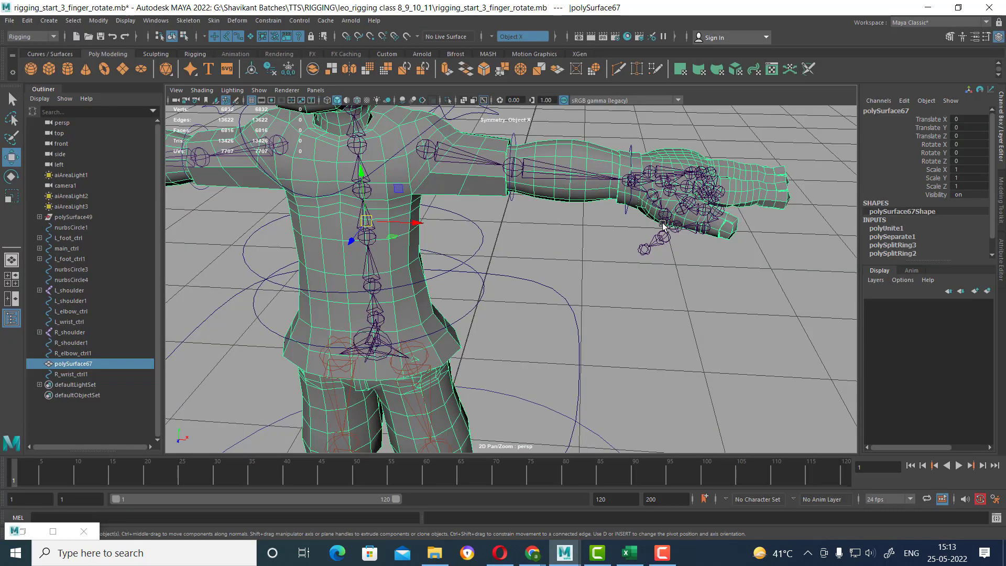
left_click_drag(746, 258, 654, 314, "alt")
left_click(564, 553)
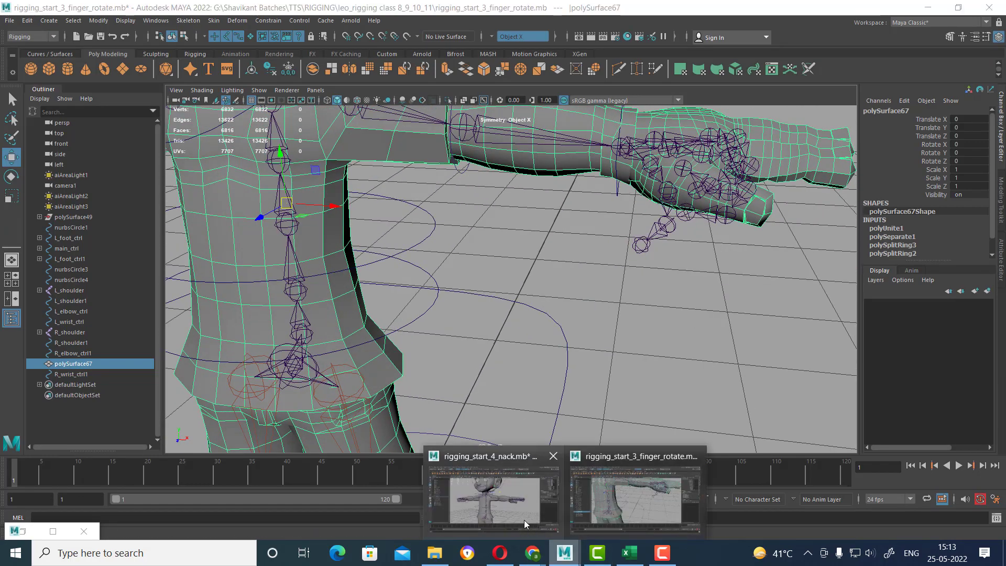
left_click(492, 493)
left_click_drag(620, 346, 634, 229, "alt")
- In rigging_start_4_nack, set L_wrist_ctrl's Thumb to 1 and inspect the bent thumb joints
left_click(634, 228)
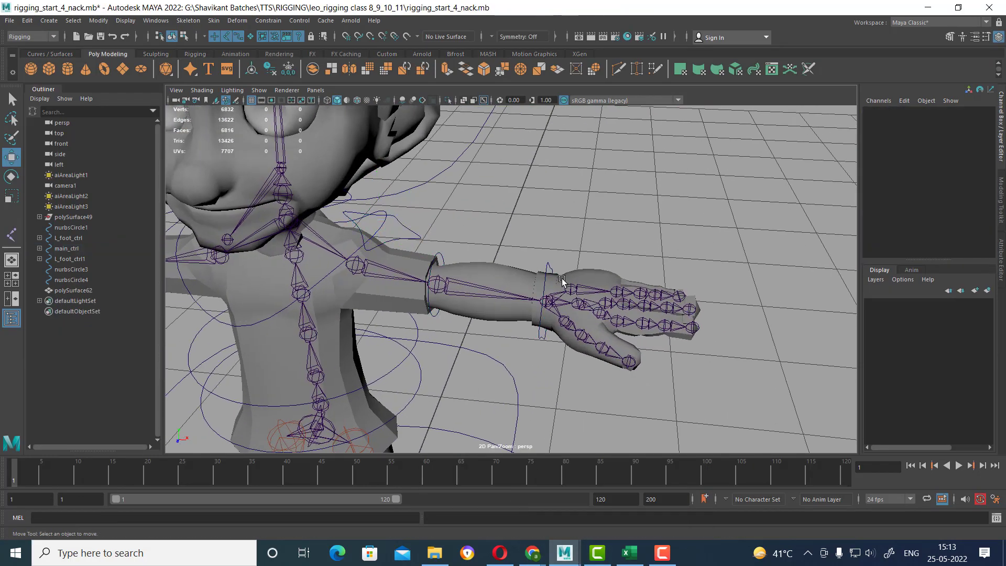
left_click(546, 272)
left_click_drag(546, 272, 639, 290, "alt")
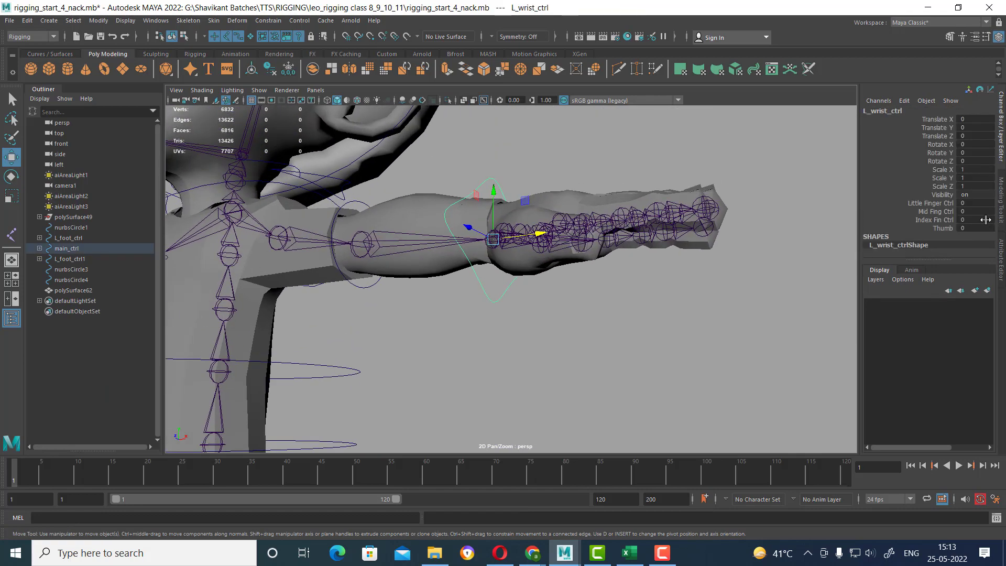
left_click(943, 228)
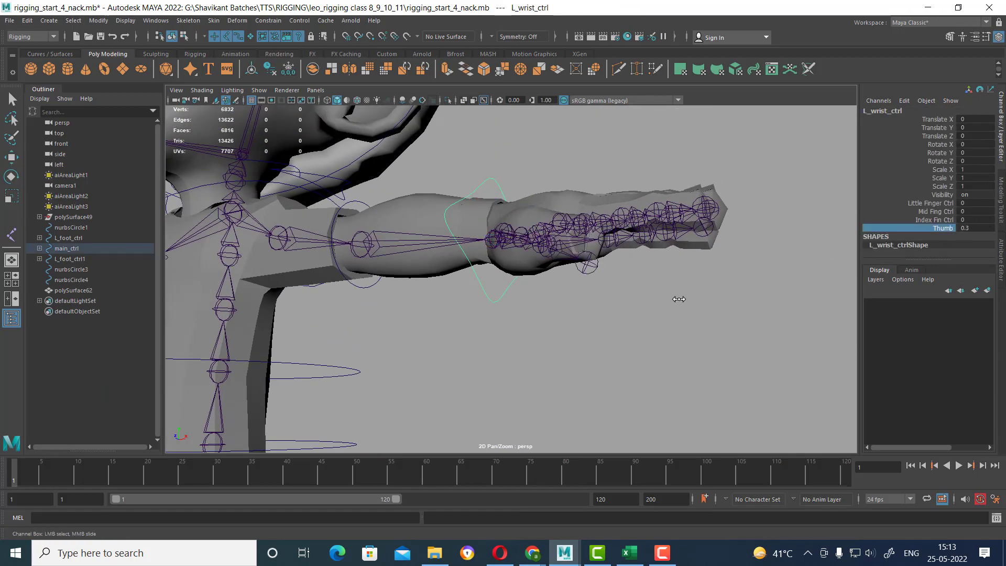
middle_click_drag(679, 302, 645, 327)
left_click_drag(645, 327, 602, 343, "alt")
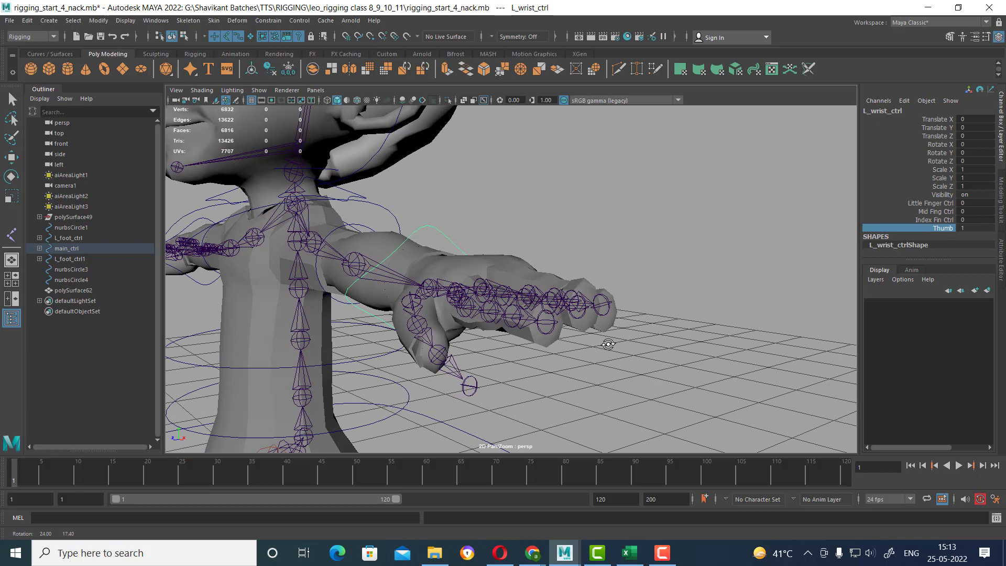
left_click_drag(576, 380, 555, 365, "alt")
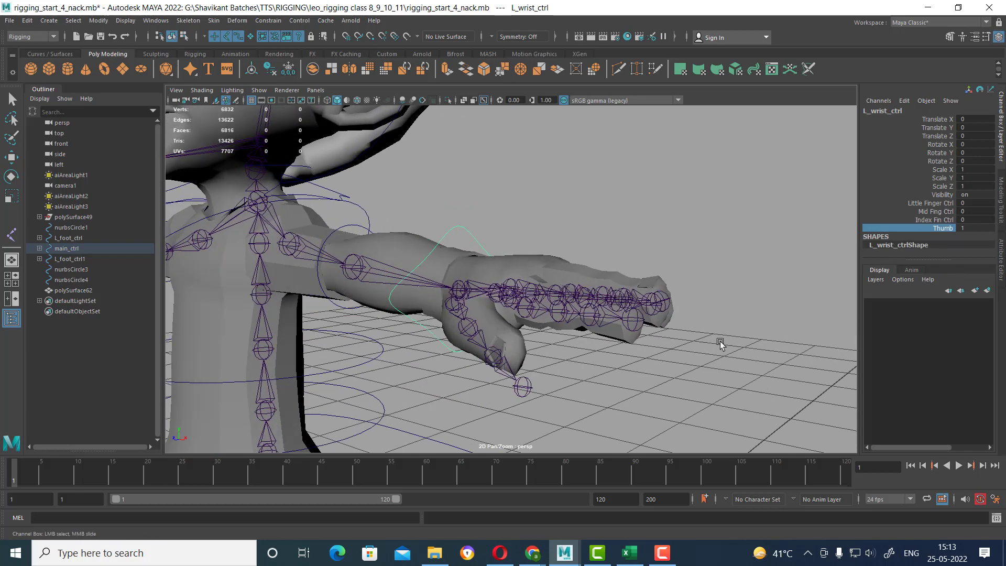
left_click_drag(721, 344, 575, 384, "alt")
left_click(508, 346)
key("w")
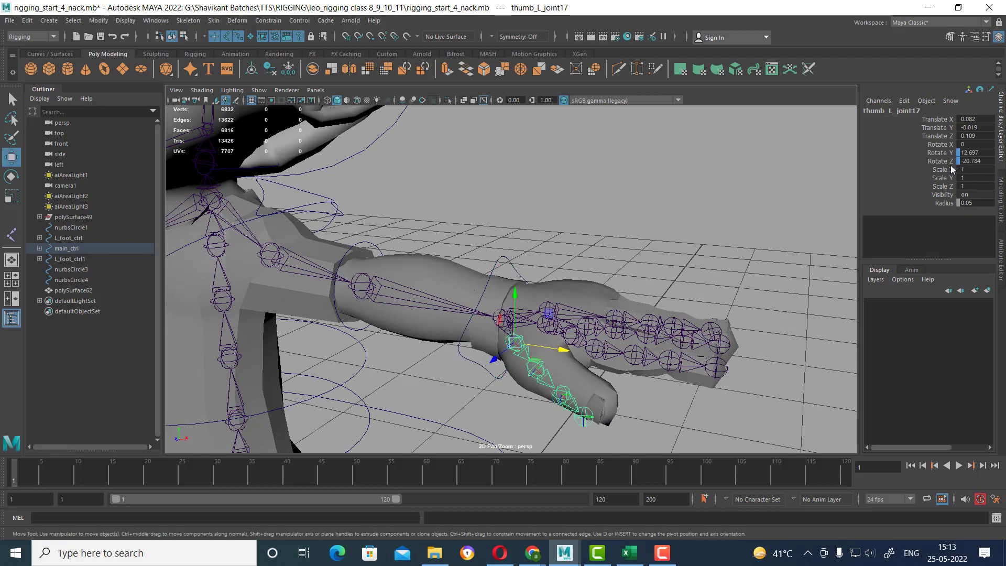
mouse_move(564, 552)
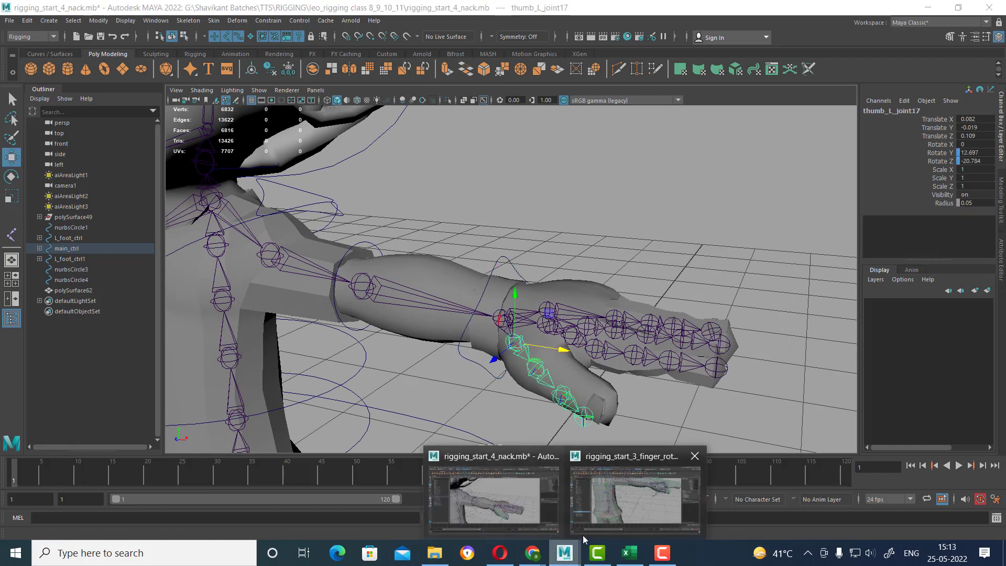
- Back in the finger-rotate scene, check thumb_L_joint17 and select L_wrist_ctrl
left_click(658, 486)
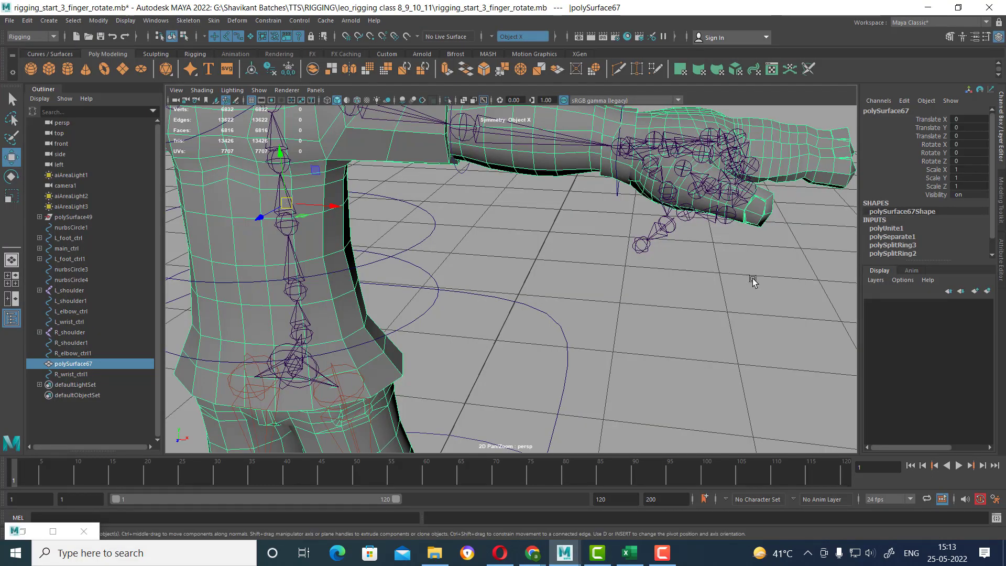
mouse_move(752, 281)
left_mouse_down("alt")
mouse_move(730, 330)
mouse_move(698, 283)
left_mouse_up("alt")
left_click(681, 193)
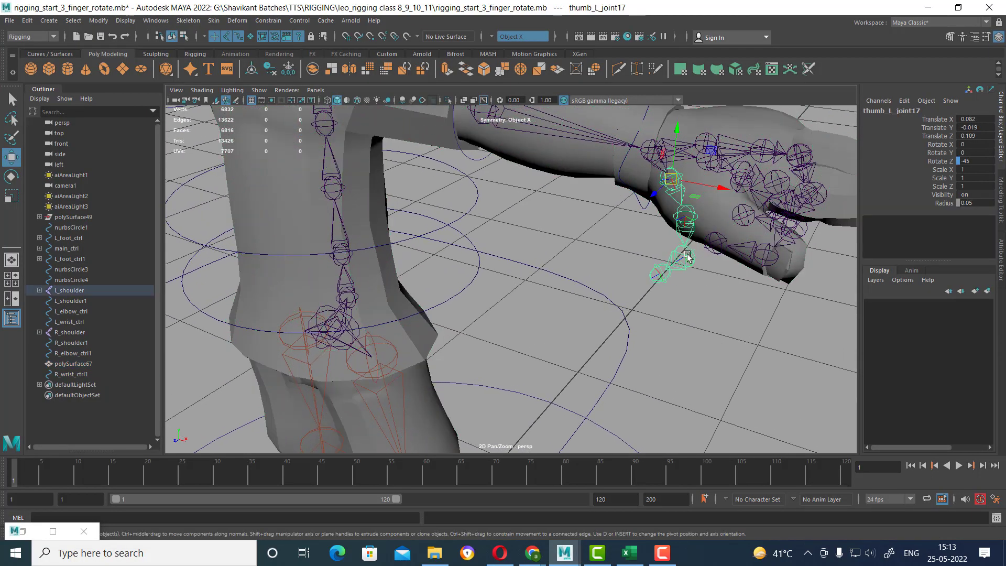
mouse_move(680, 193)
left_mouse_down("alt")
mouse_move(718, 321)
mouse_move(641, 249)
left_mouse_up("alt")
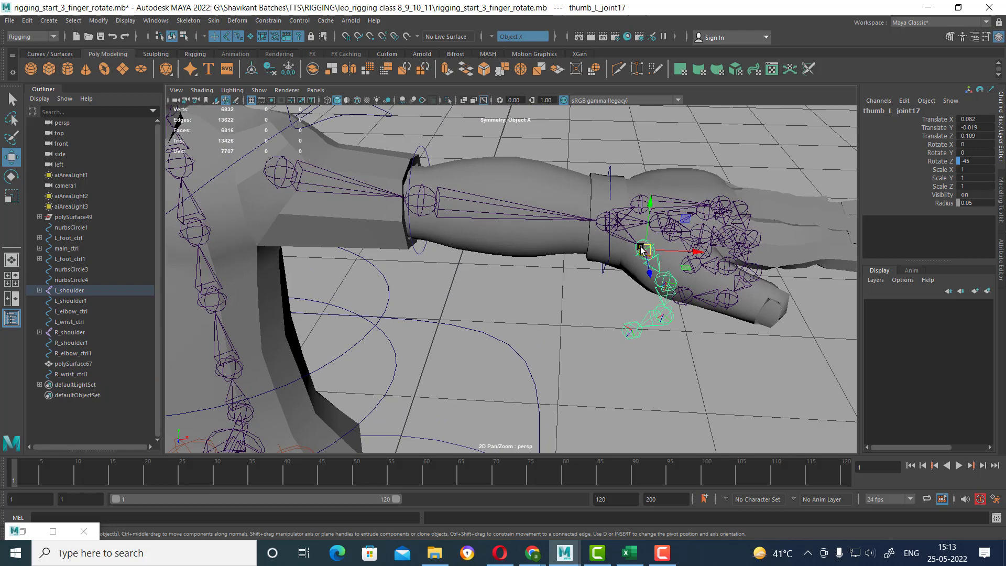
left_click(611, 178)
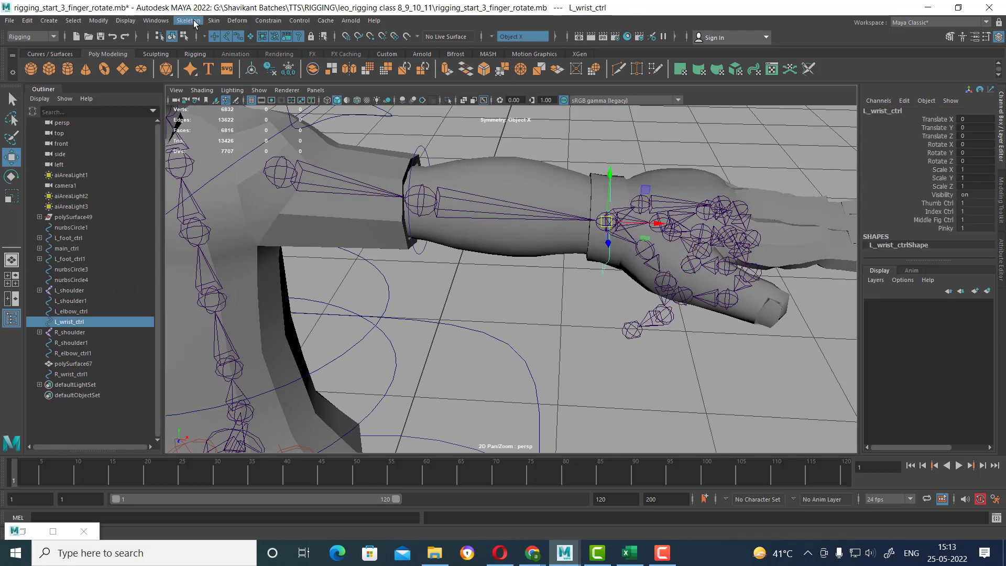
- Switch to the Animation menu set and open the Set Driven Key window from the Key menu
left_click(34, 37)
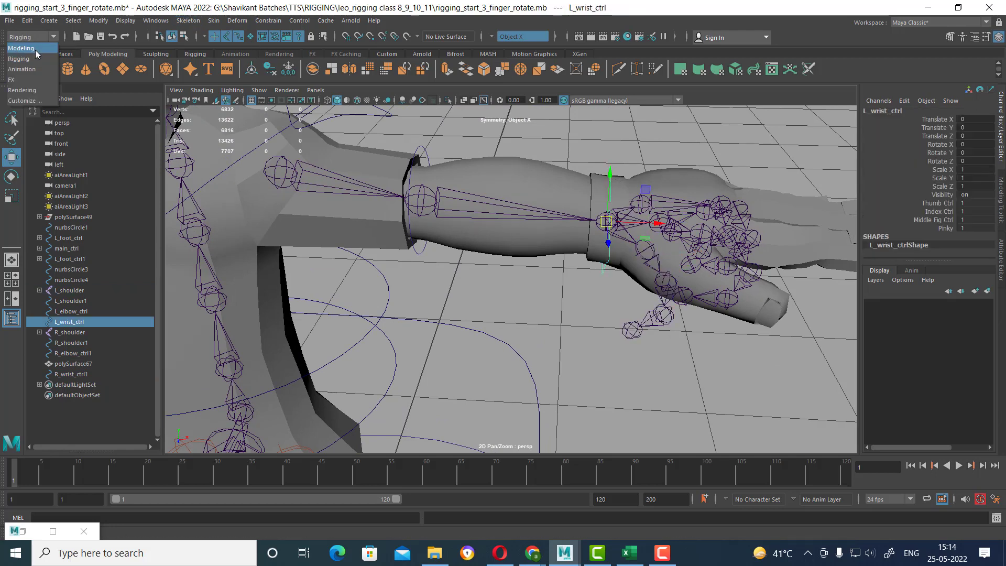
left_click(22, 69)
left_click(179, 21)
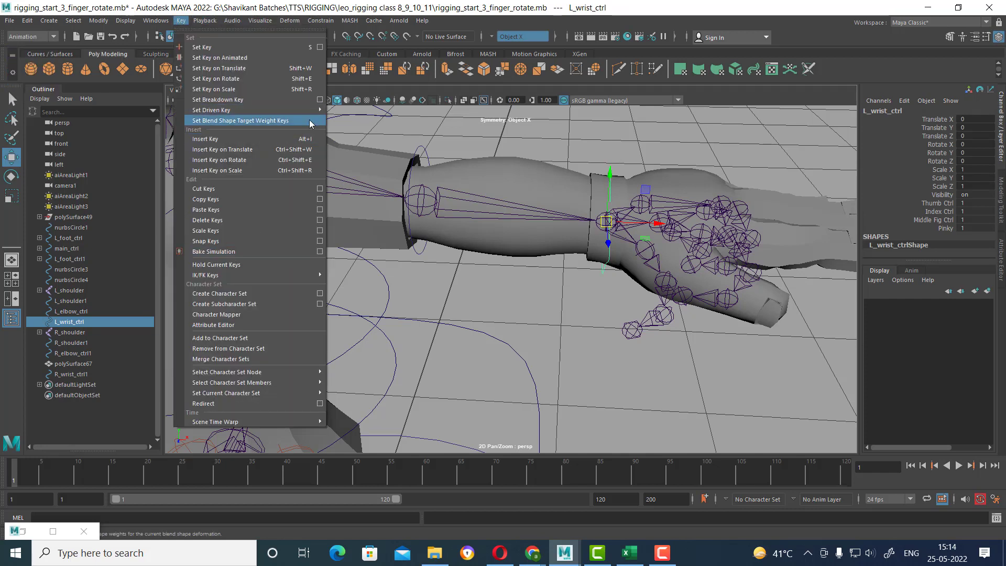
mouse_move(235, 110)
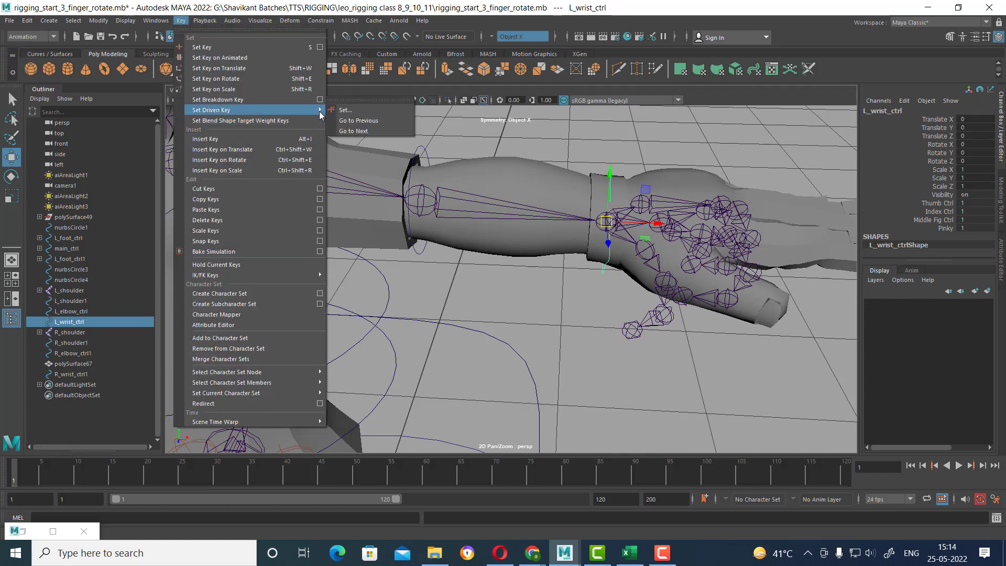
left_click(366, 108)
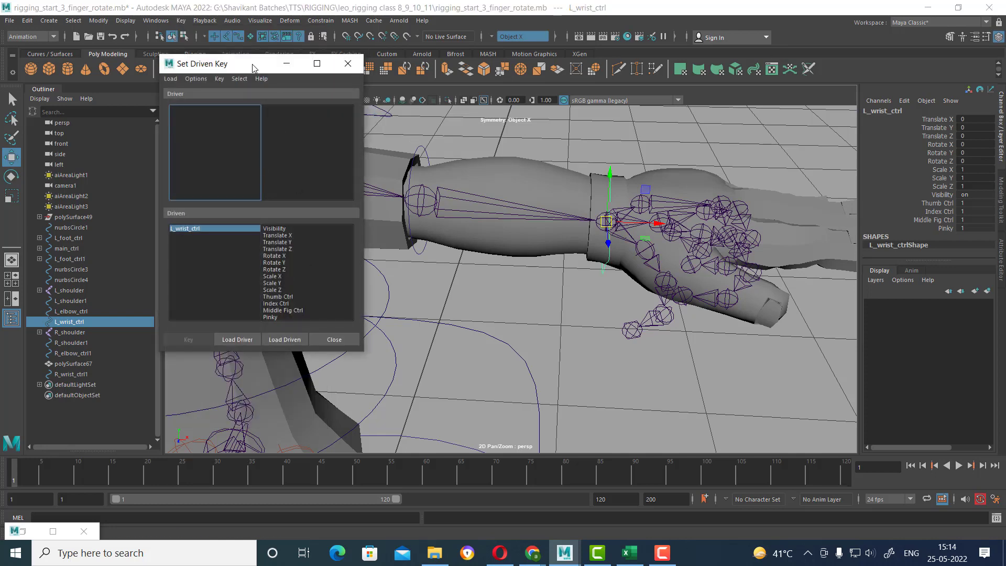
- Move the Set Driven Key window aside and load L_wrist_ctrl as the driver
left_click_drag(254, 68, 299, 72)
left_click_drag(555, 294, 524, 285, "alt")
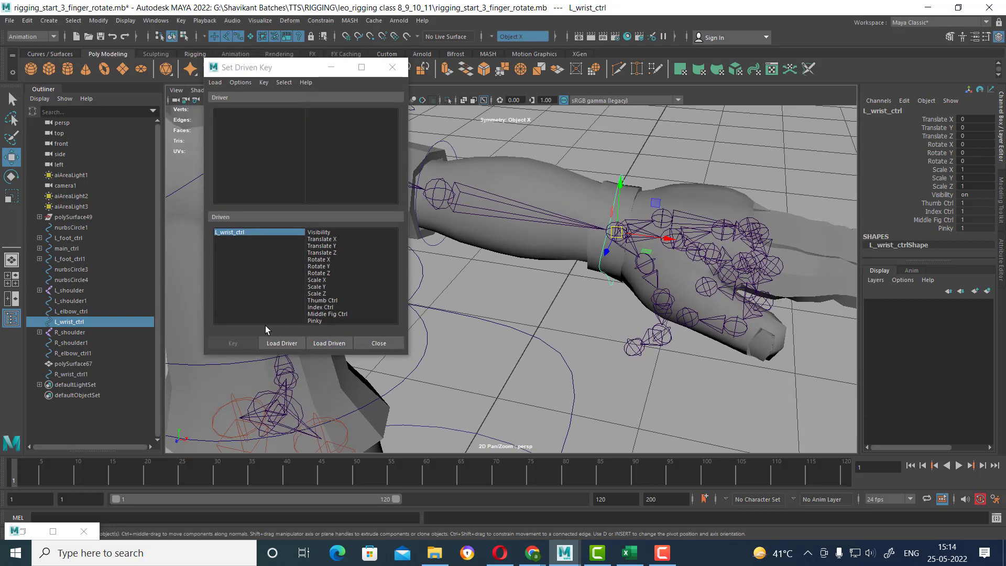
left_click(326, 344)
left_click(619, 182)
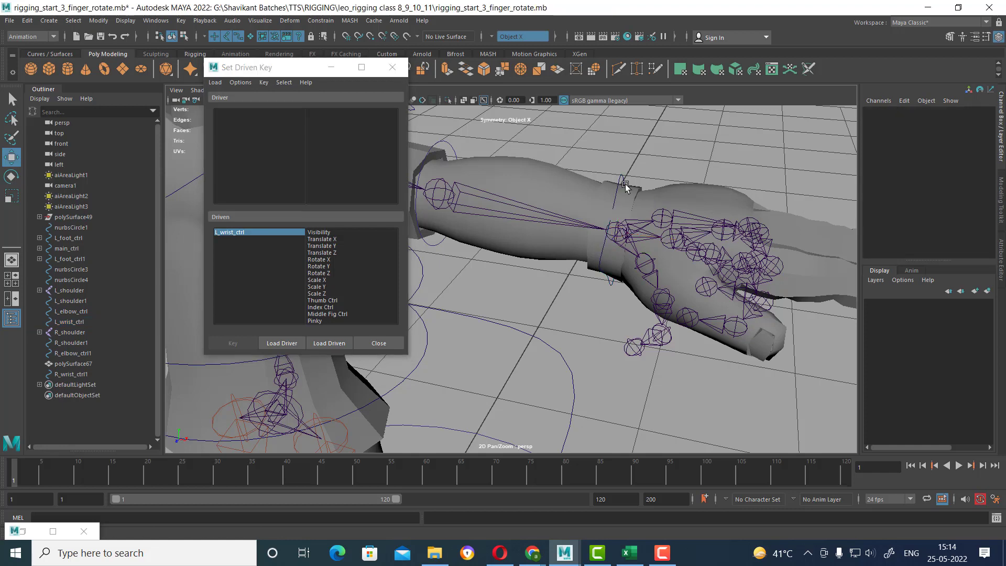
left_click(328, 343)
left_click(278, 343)
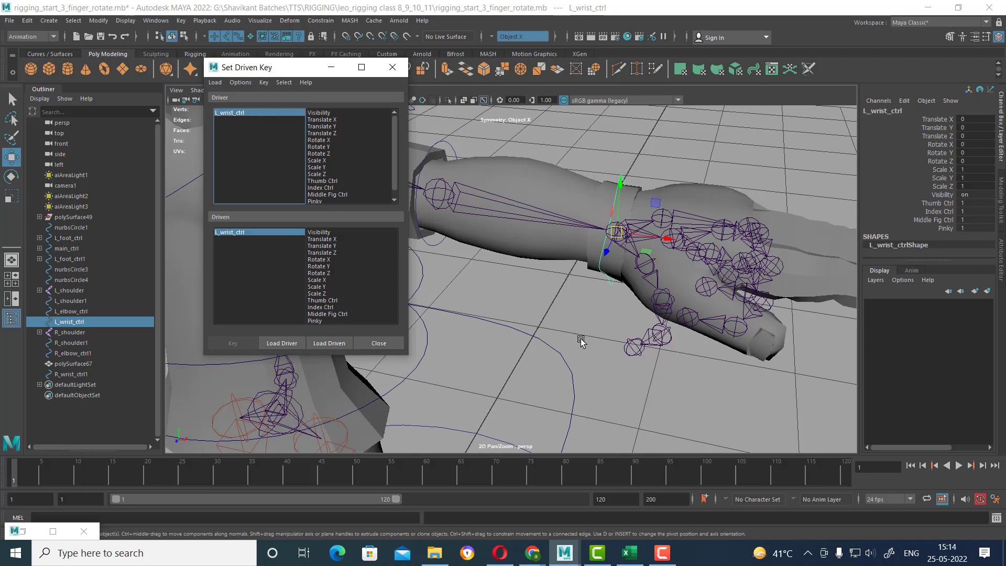
- Load thumb_L_joint17 as the driven object, then reselect L_wrist_ctrl
left_click_drag(579, 339, 614, 365)
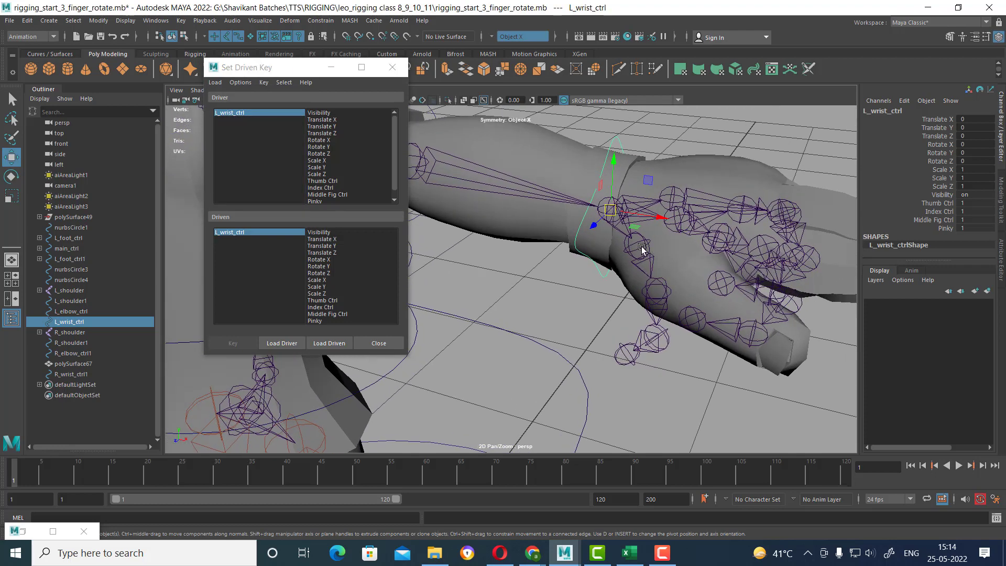
left_click(650, 249)
left_click(330, 343)
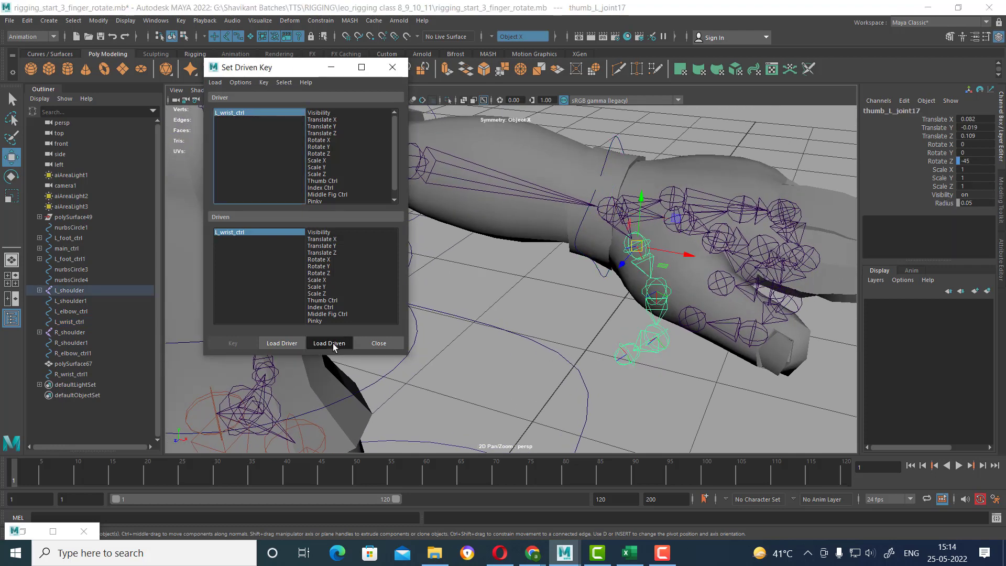
left_click(660, 399)
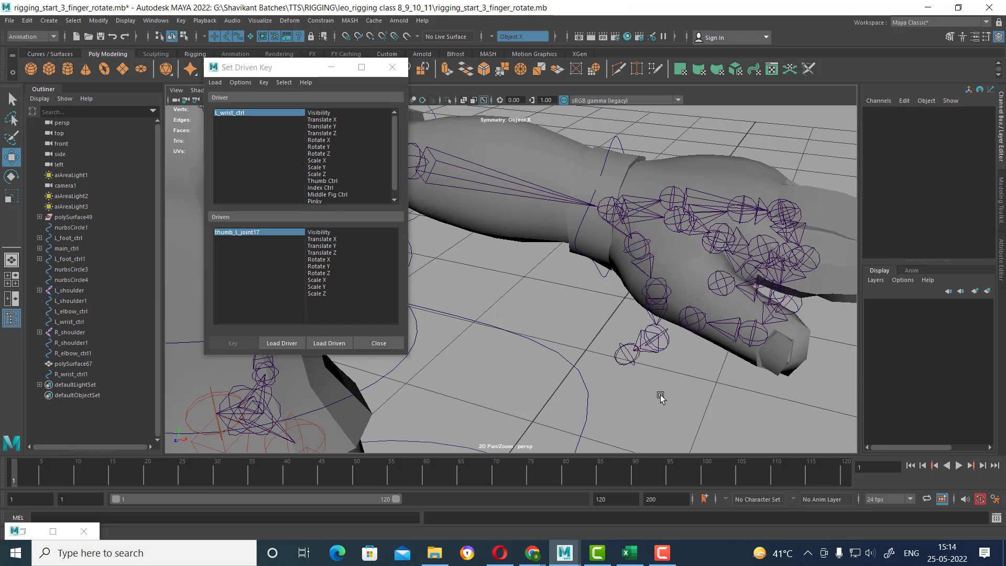
key("ctrl+z")
left_click(633, 358)
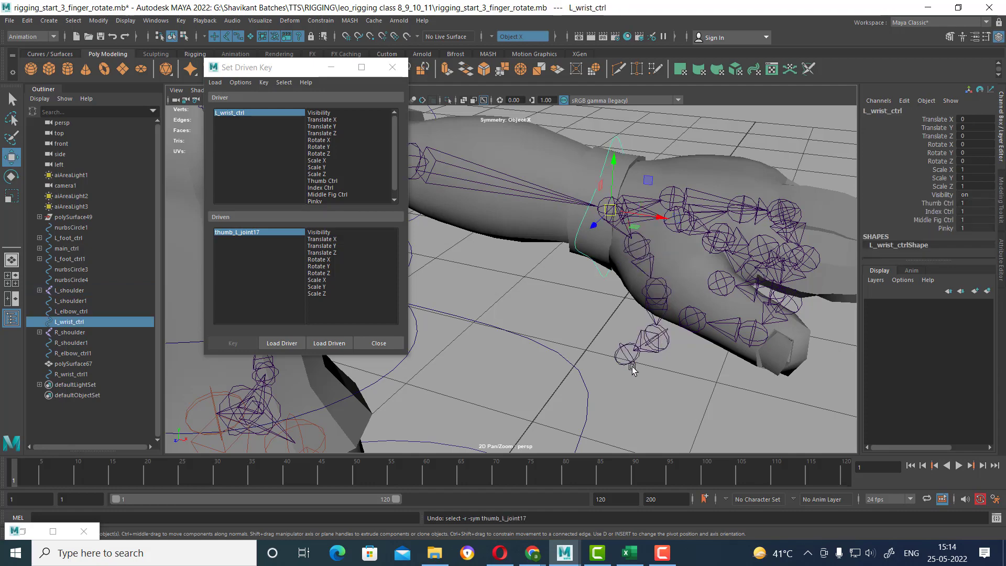
mouse_move(649, 352)
left_mouse_down("alt")
mouse_move(681, 354)
mouse_move(395, 496)
left_mouse_up("alt")
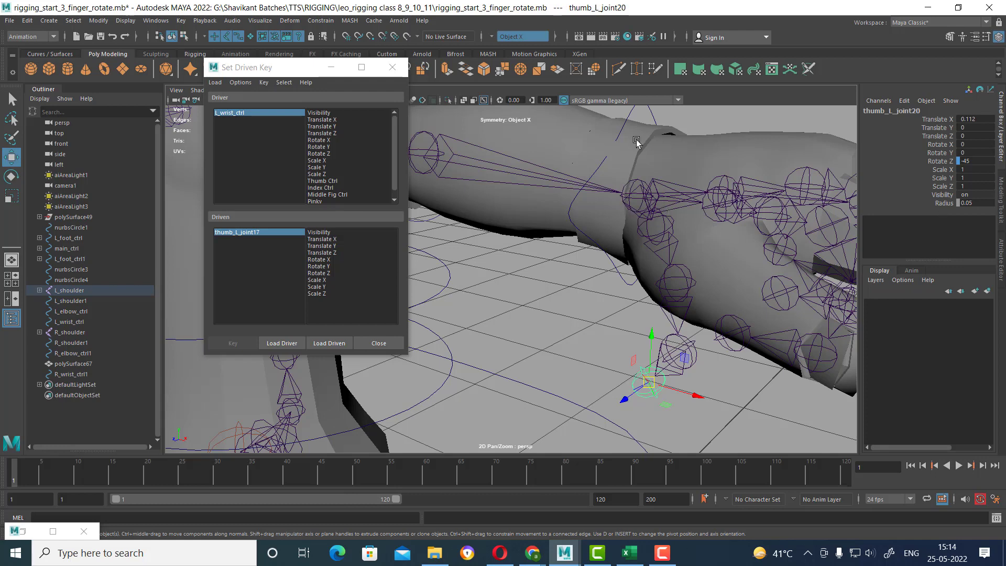
left_click(624, 124)
- Reset Pinky on L_wrist_ctrl to 0 after testing its curl at 1
left_click(945, 228)
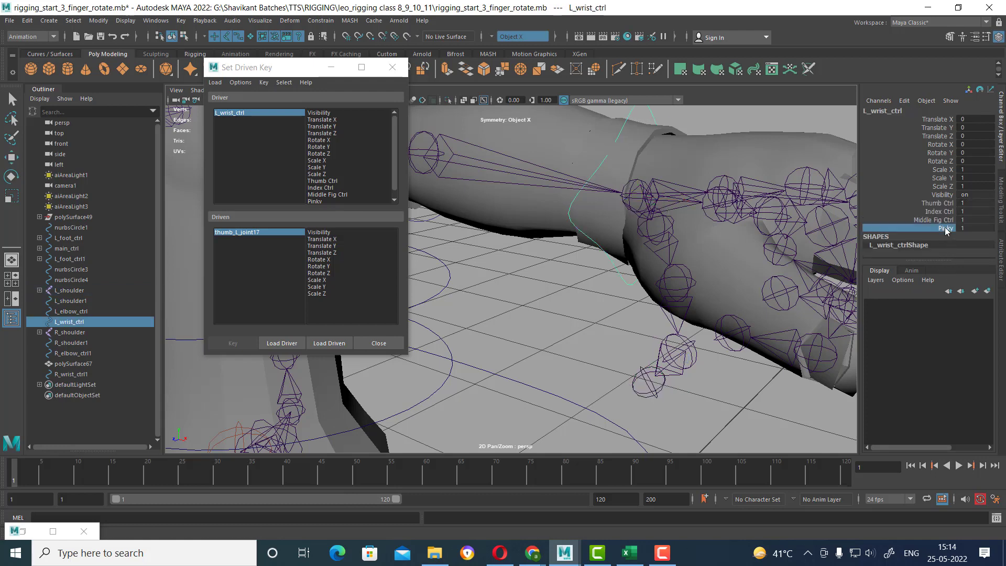
mouse_move(724, 287)
middle_mouse_down()
mouse_move(638, 297)
mouse_move(776, 283)
mouse_move(618, 299)
middle_mouse_up()
mouse_move(618, 298)
left_mouse_down("alt")
mouse_move(657, 259)
mouse_move(656, 276)
left_mouse_up("alt")
middle_click_drag(678, 327, 700, 326)
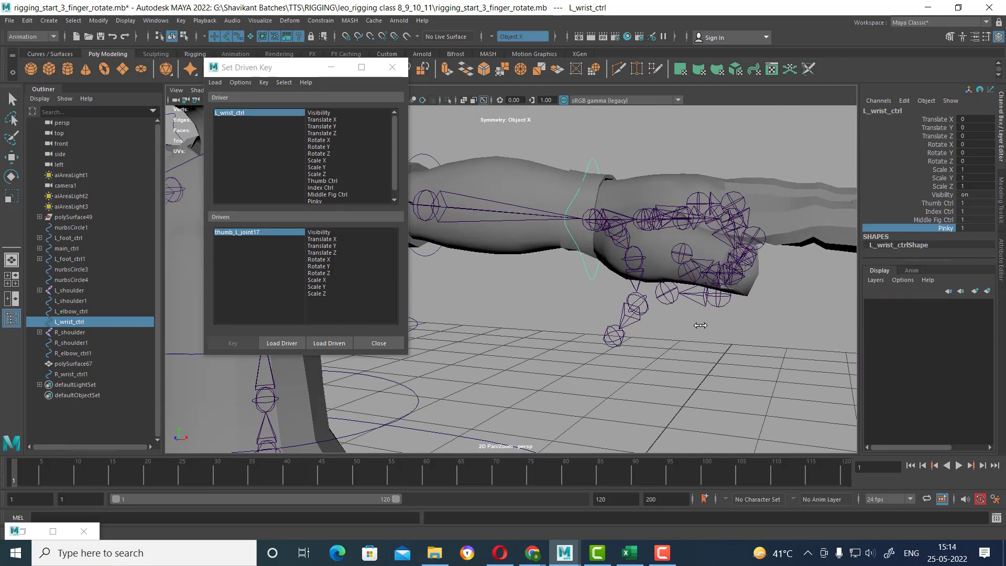
left_click_drag(689, 338, 723, 367, "alt")
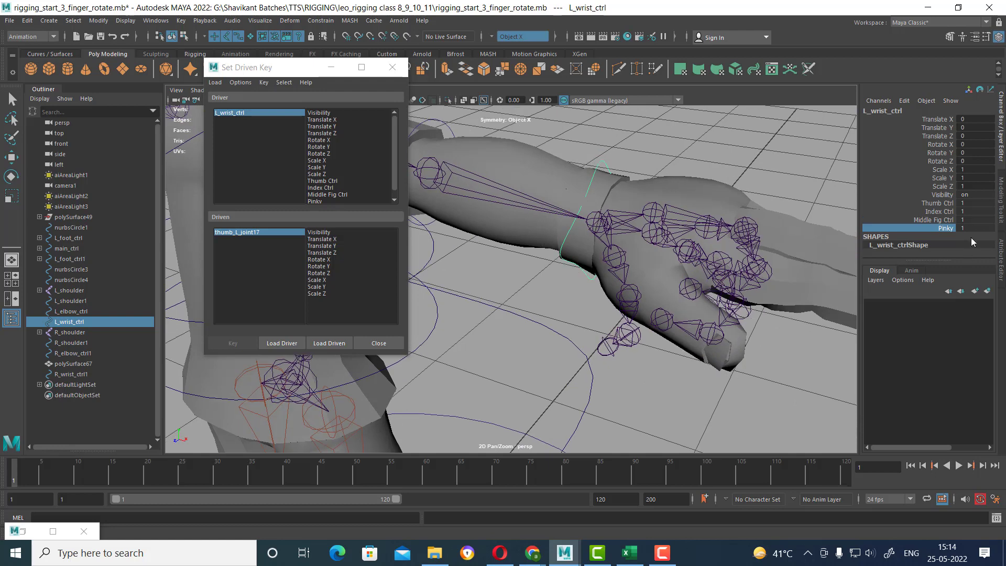
key("ctrl+z")
- Set Thumb Ctrl to 0 so the thumb lies straight
left_click(937, 203)
middle_click_drag(734, 347, 636, 357)
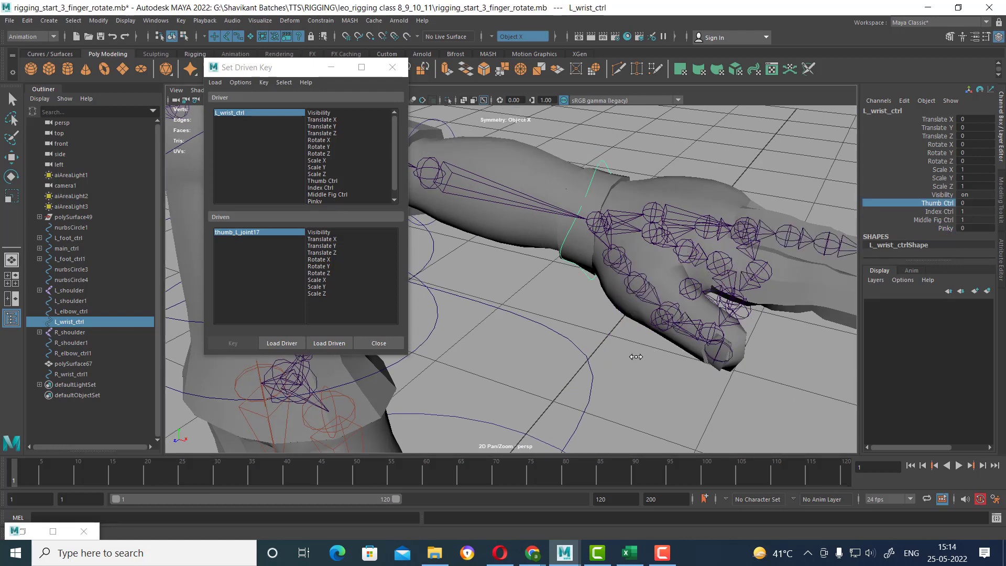
left_click_drag(654, 351, 724, 365, "alt")
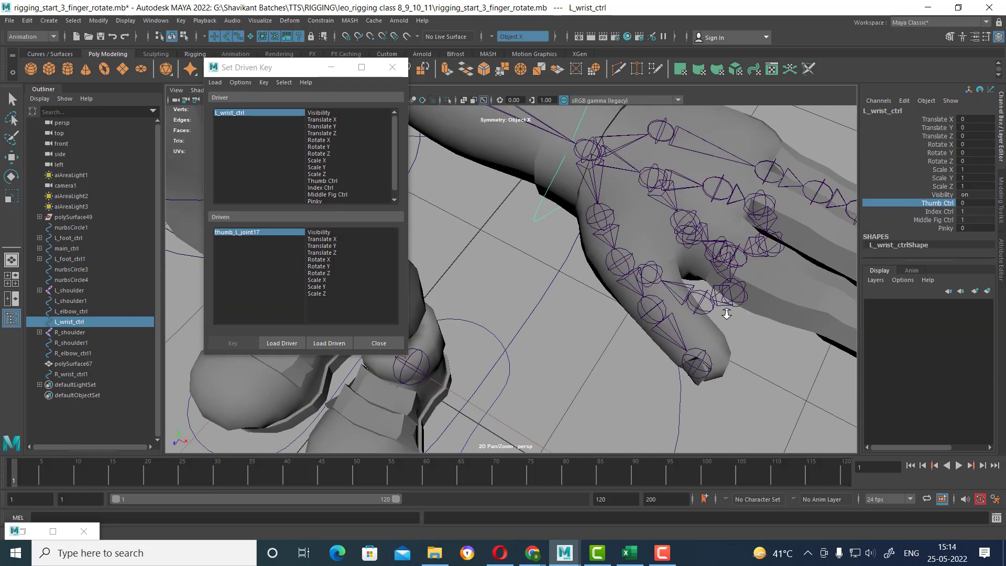
- Select thumb joints thumb_L_joint19, 18 and 17 together
left_click(724, 366)
key("w")
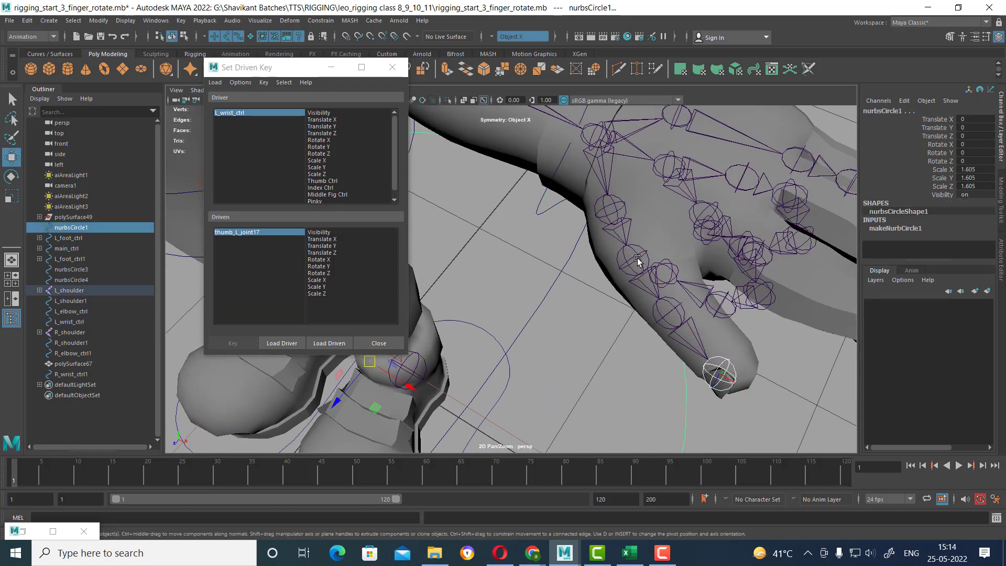
left_click(695, 347)
mouse_move(695, 347)
left_mouse_down("alt")
mouse_move(638, 299)
mouse_move(636, 332)
left_mouse_up("alt")
left_click(634, 291)
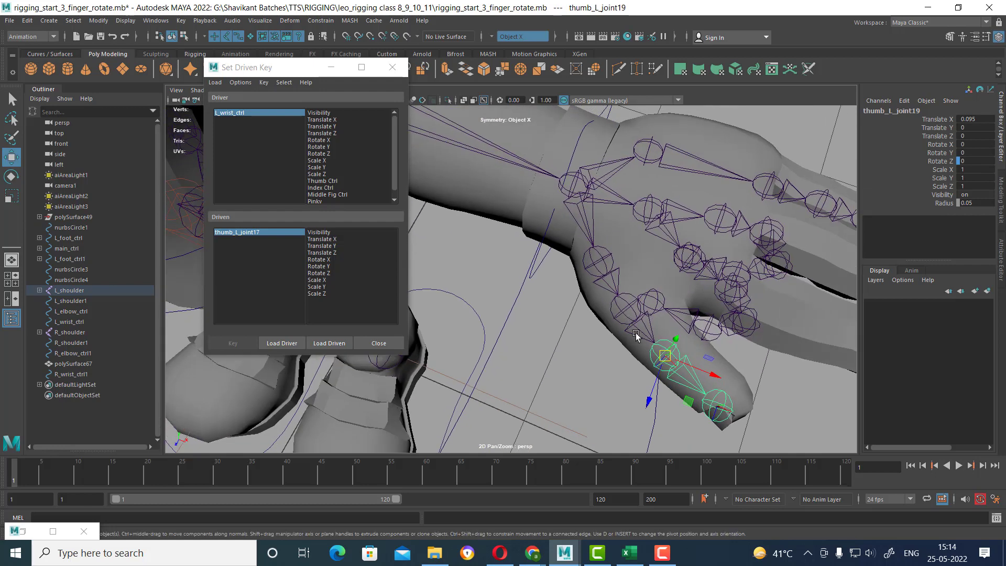
left_click(605, 278, "shift")
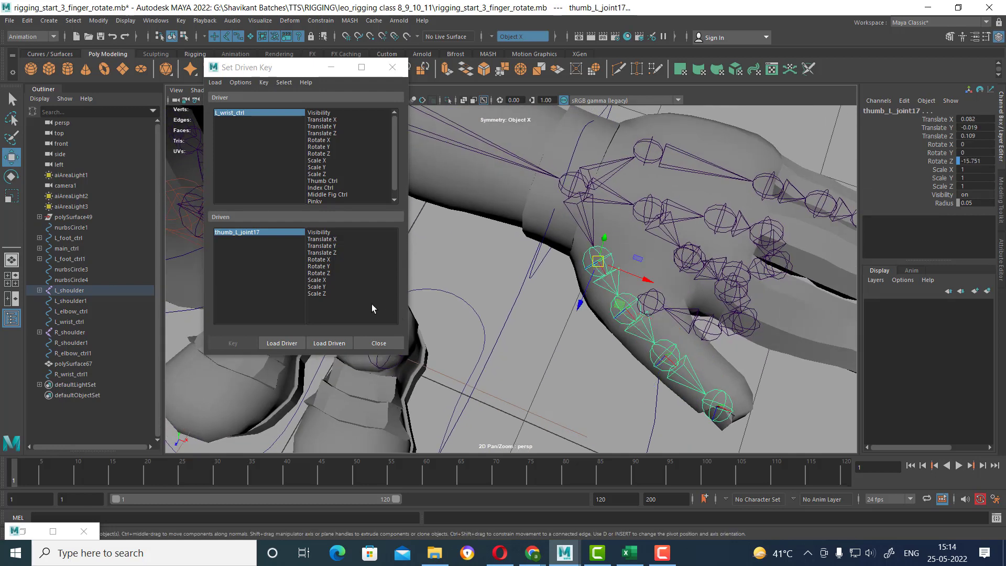
- Load thumb joints 17–19 as driven, with Thumb Ctrl driving their Rotate Z
left_click(327, 343)
left_click_drag(237, 246, 239, 235)
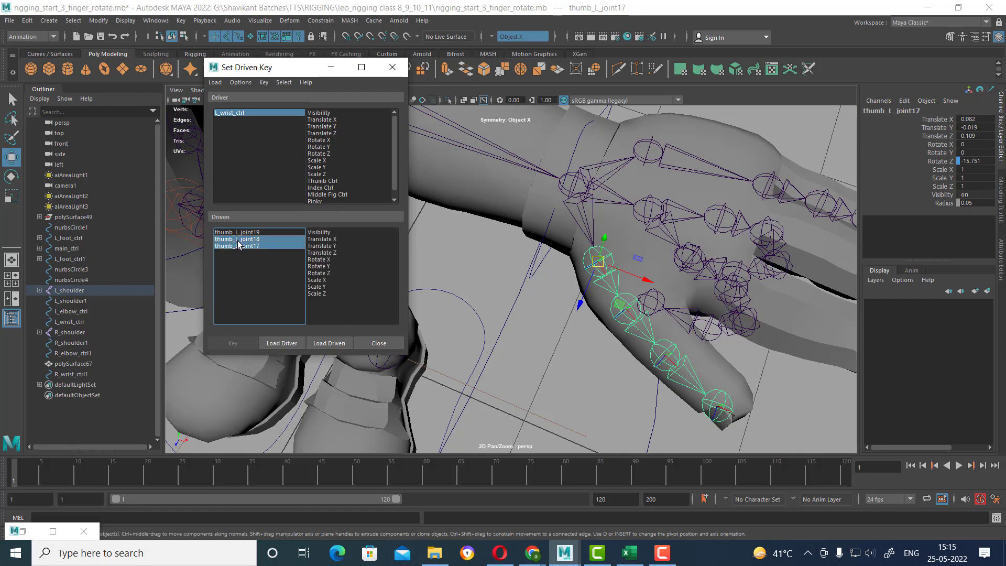
left_click_drag(815, 378, 322, 313, "alt")
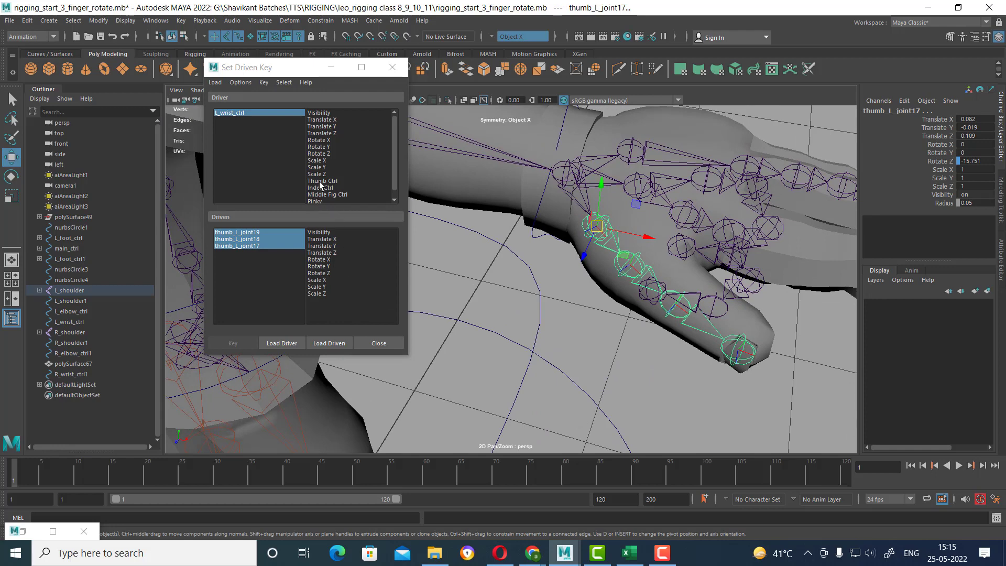
scroll(318, 188, "down", 1)
left_click(320, 175)
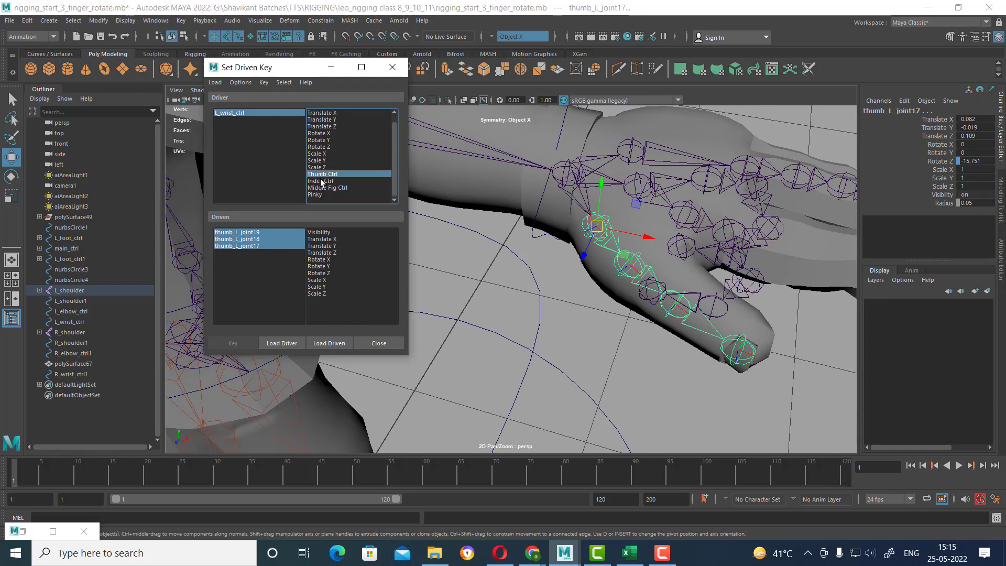
left_click(322, 268)
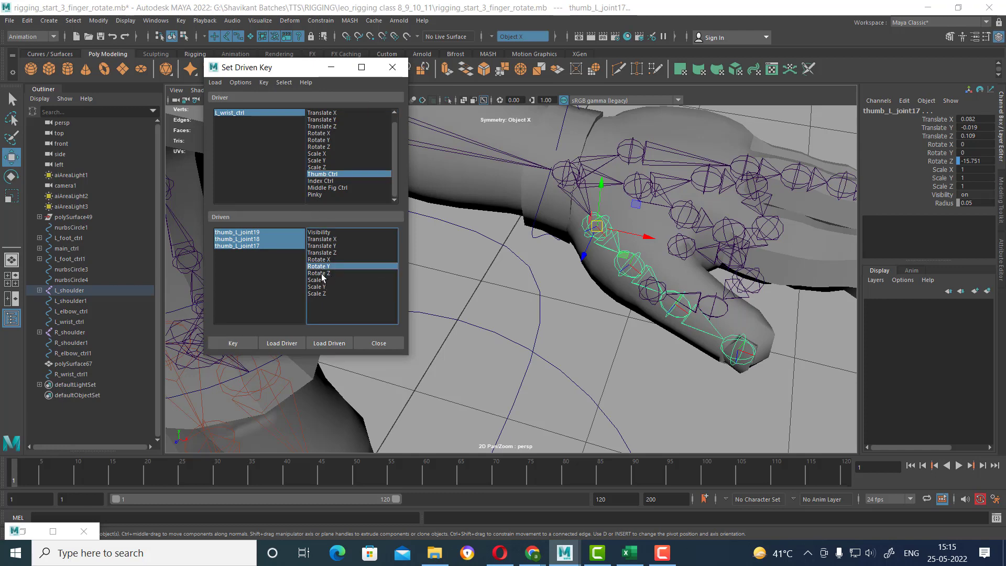
left_click(322, 273)
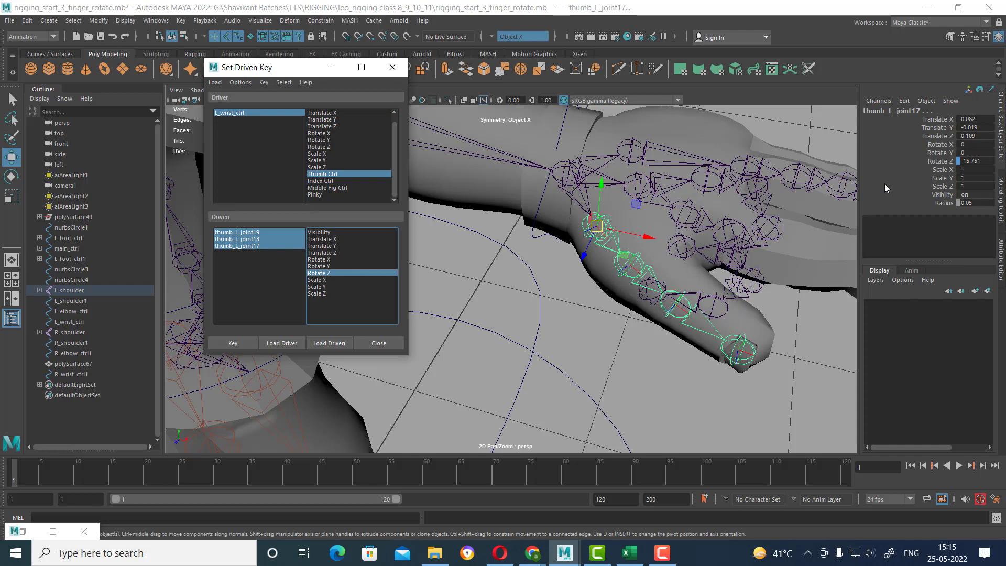
- Raise L_wrist_ctrl's Thumb Ctrl to 1 and select thumb_L_joint17
left_click(242, 115)
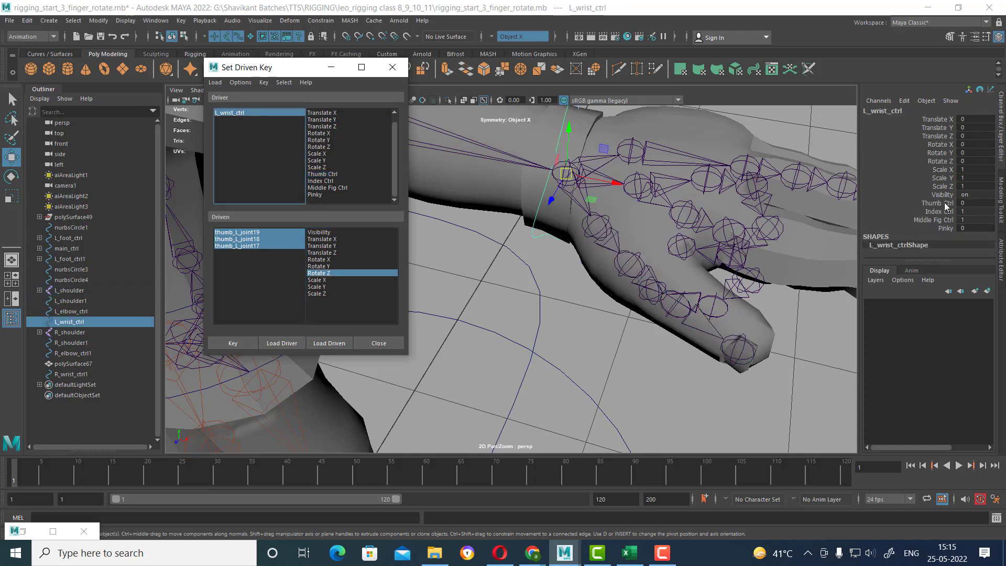
left_click(938, 203)
middle_click_drag(676, 328, 733, 319)
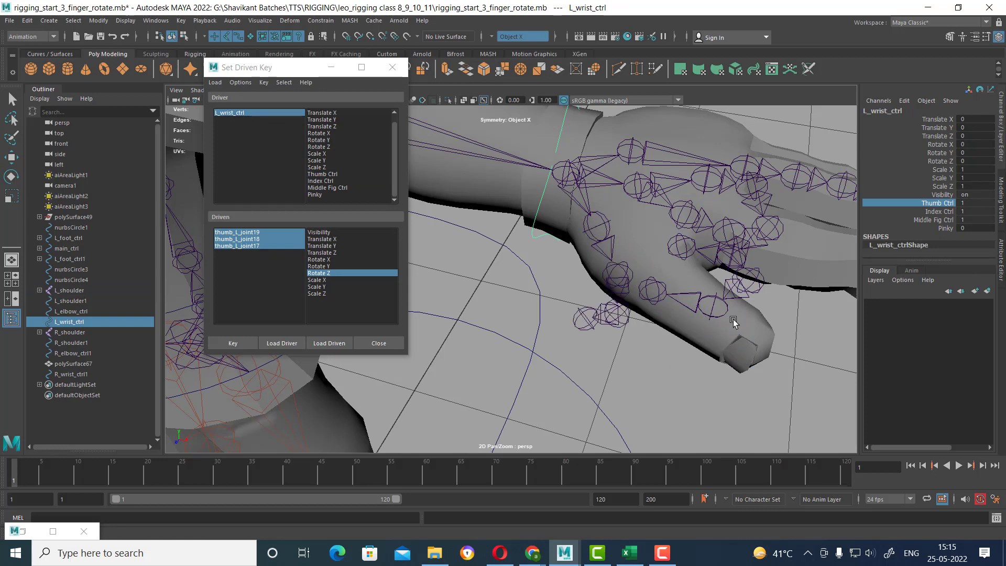
left_click(602, 233)
- Pick Rotate Y as driven and Thumb Ctrl as driver, then rotate the thumb to 20.52 on Y
key("w")
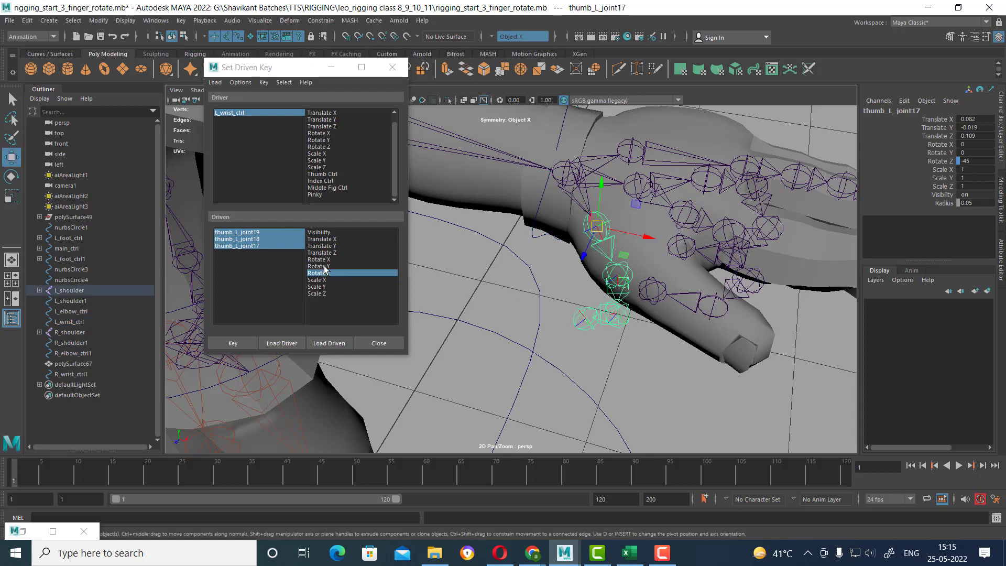
left_click(324, 266)
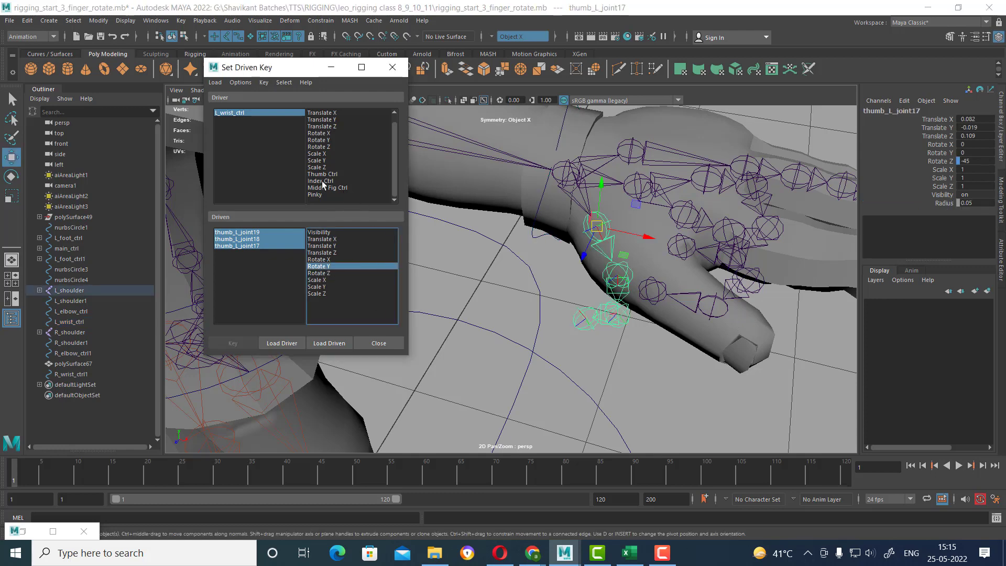
left_click(322, 174)
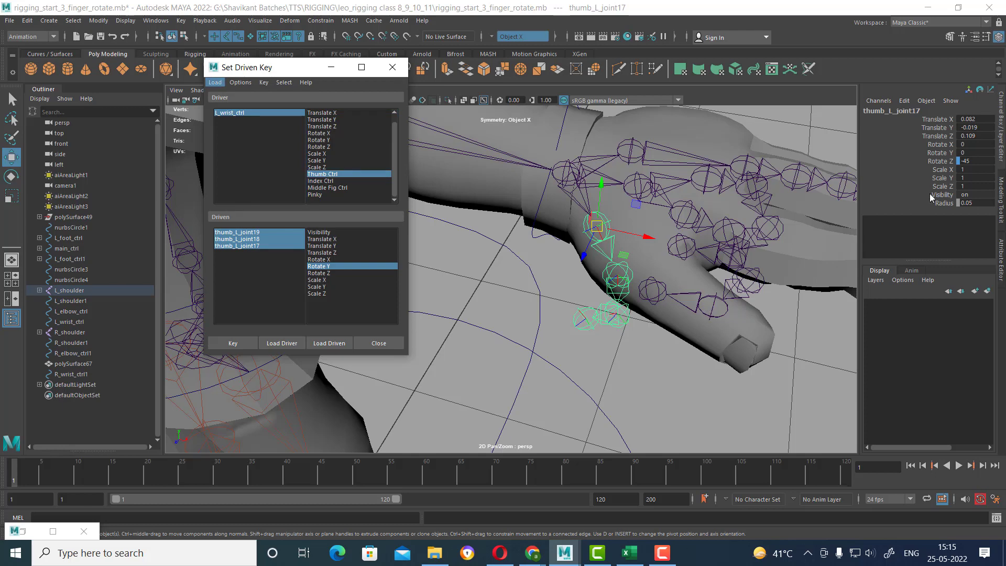
left_click(937, 153)
key("e")
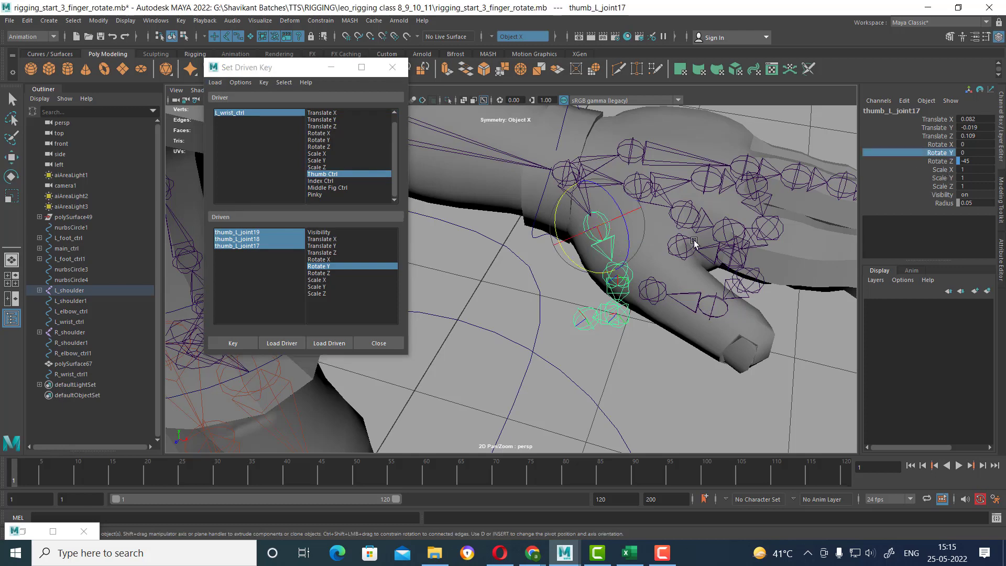
middle_click_drag(692, 244, 723, 238)
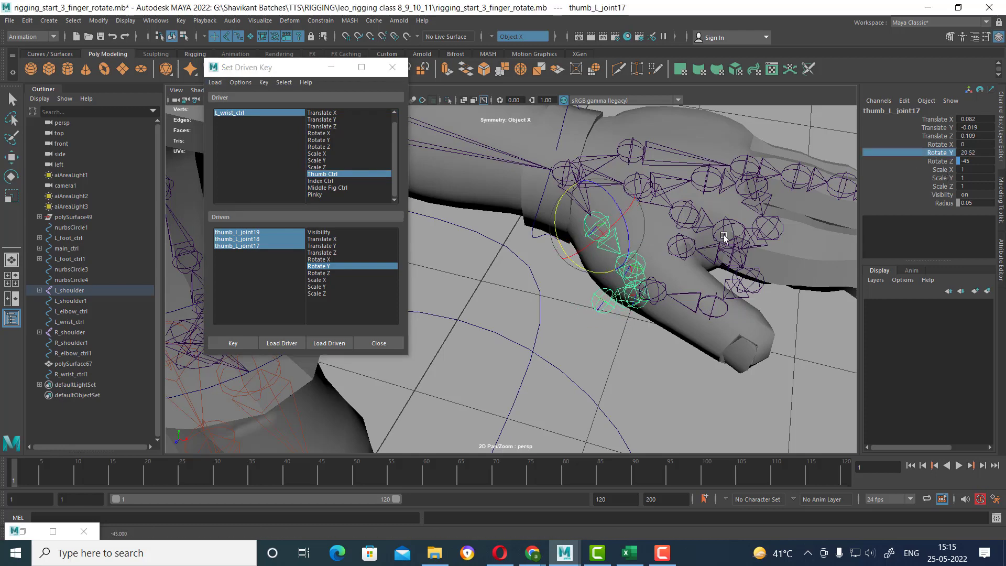
mouse_move(723, 239)
left_mouse_down("alt")
mouse_move(644, 207)
mouse_move(747, 231)
left_mouse_up("alt")
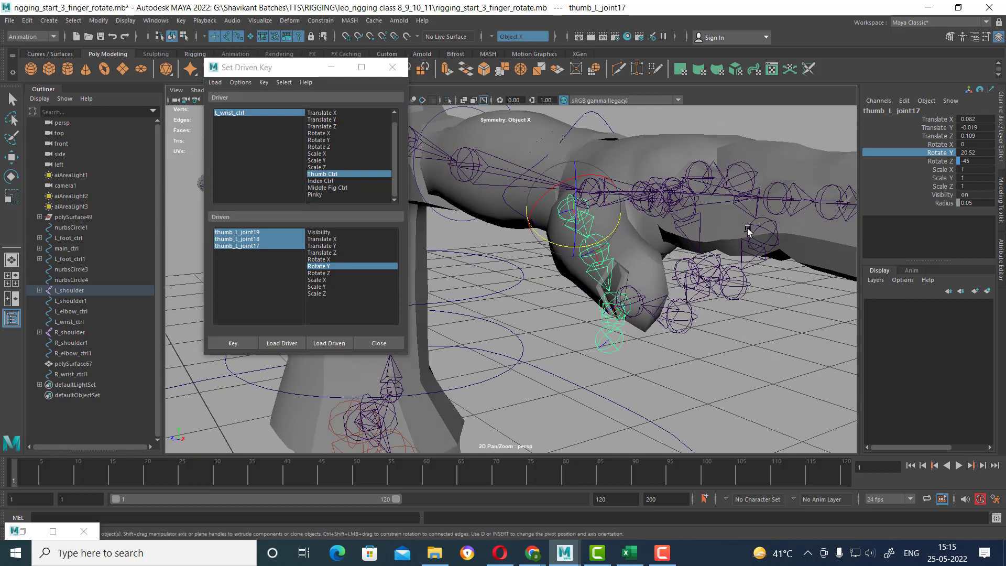
- Nudge the thumb's Rotate Z and bend Rotate Y further to about 36
left_click(941, 163)
middle_click_drag(712, 240, 716, 238)
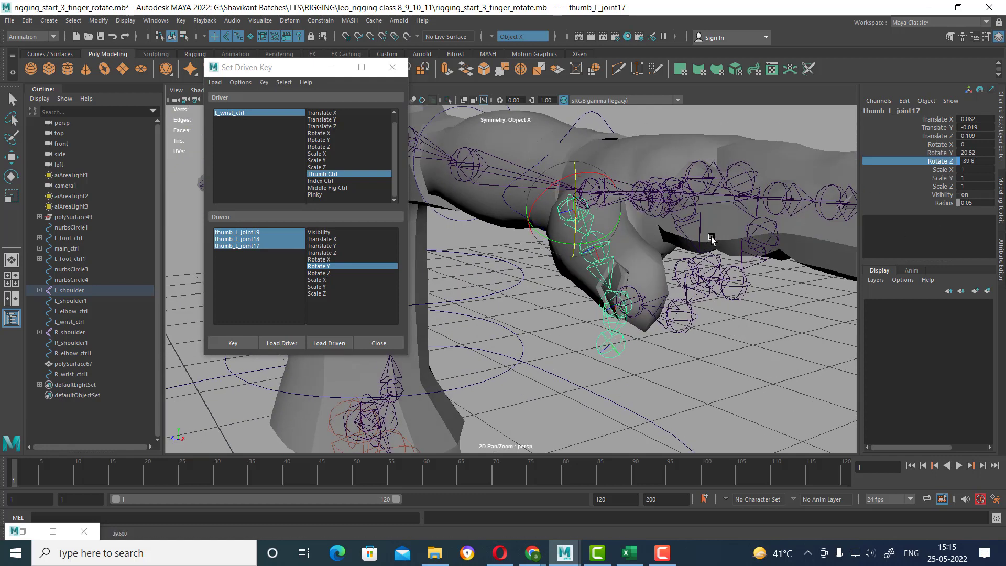
type("-45")
left_click(938, 152)
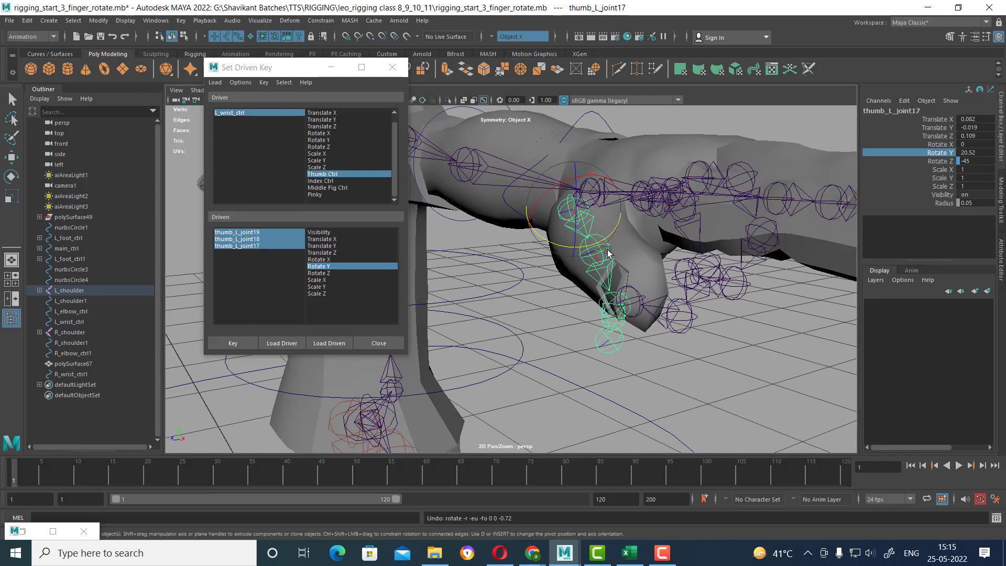
middle_click_drag(597, 248, 633, 248)
left_click_drag(634, 248, 730, 244, "alt")
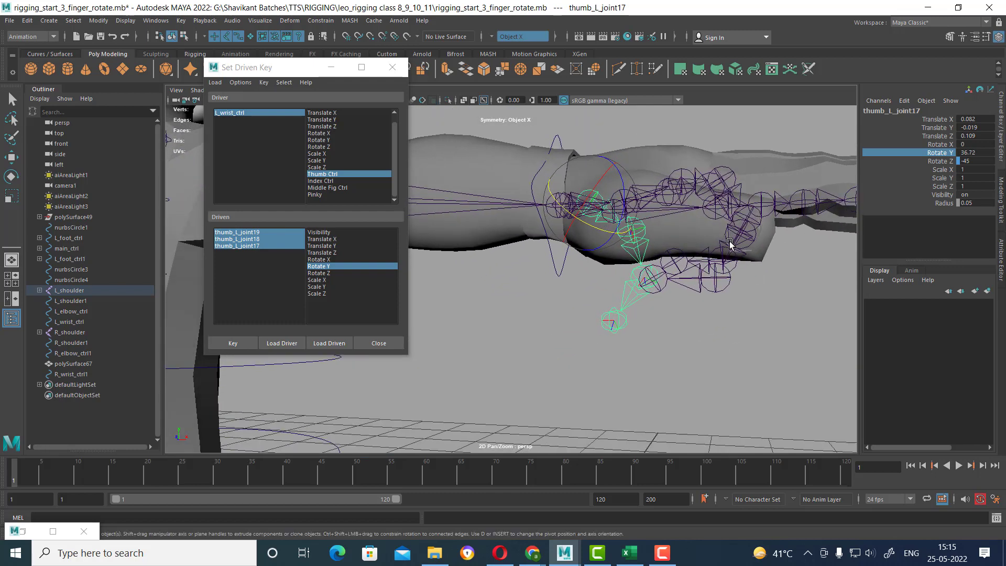
- Key the curled thumb pose on Rotate Y and Z, then reselect L_wrist_ctrl
left_click(322, 274)
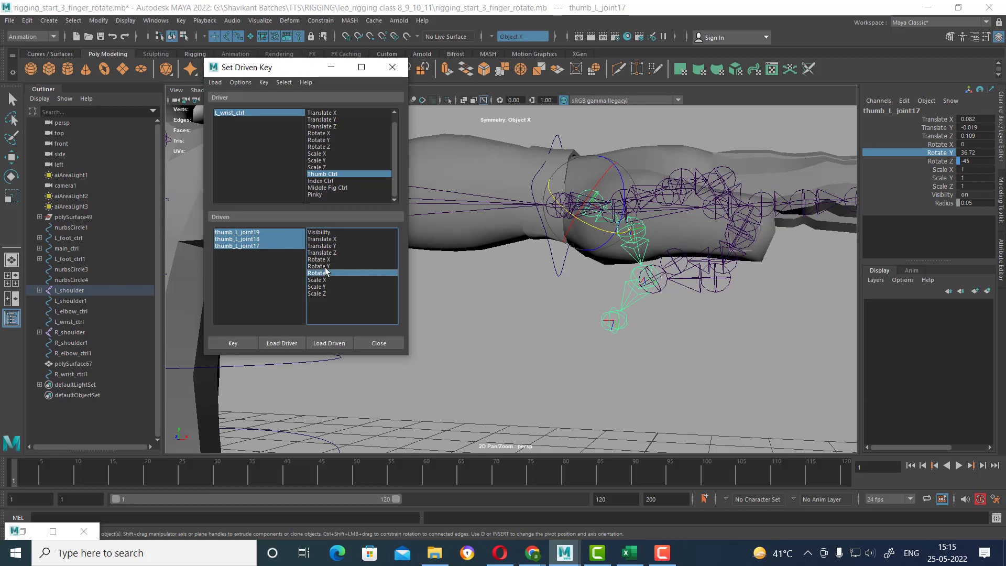
left_click(326, 266, "ctrl")
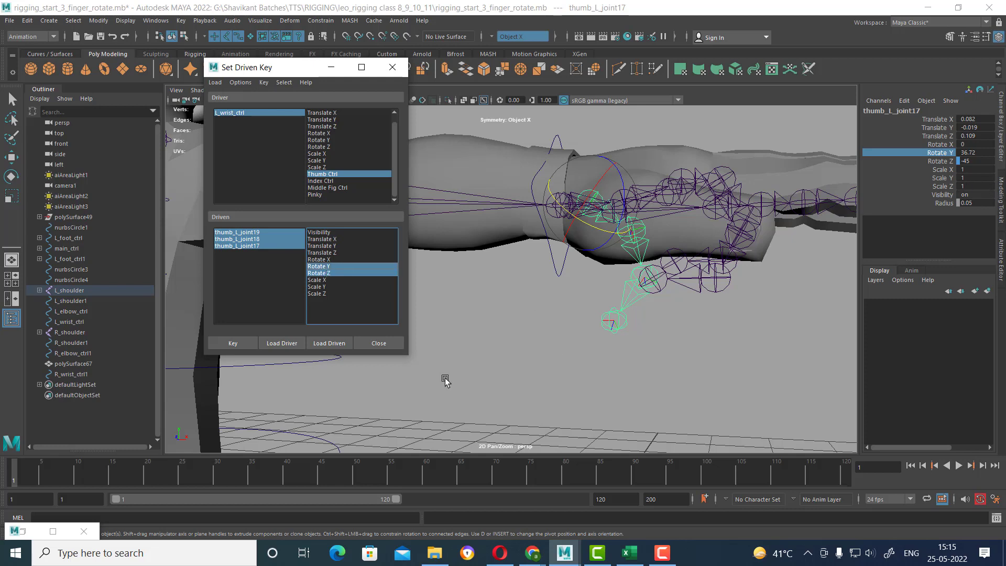
left_click(239, 345)
left_click(577, 395)
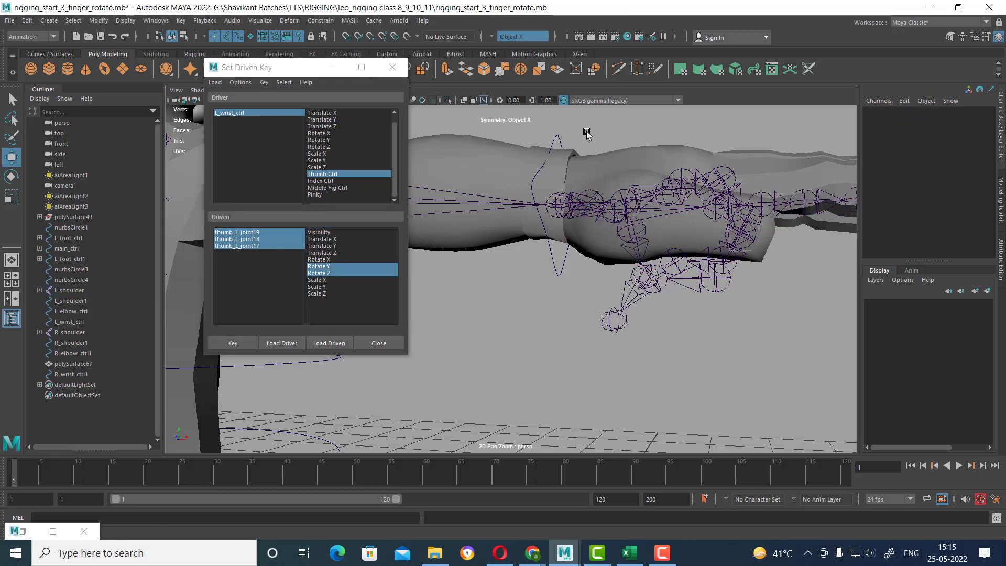
left_click(557, 141)
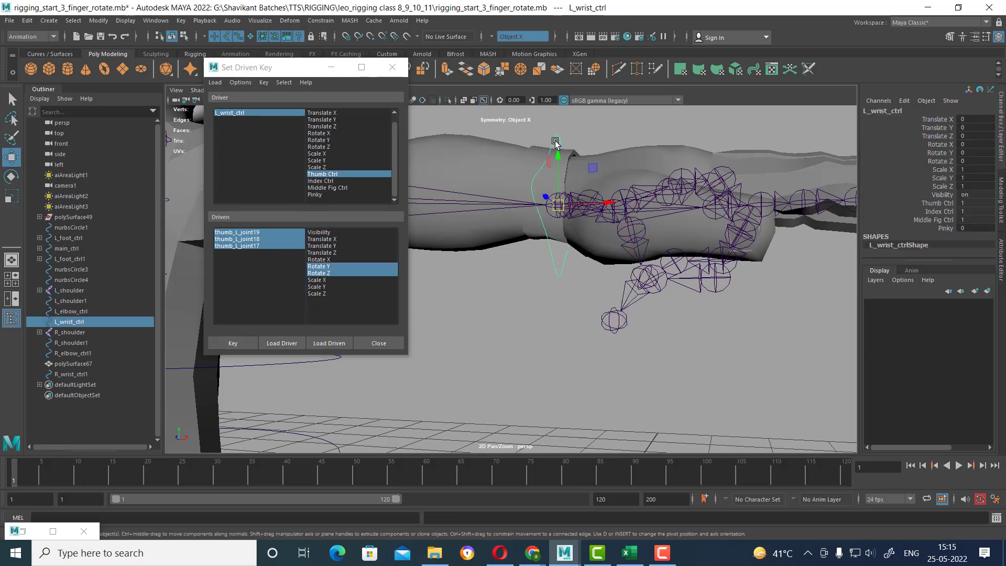
- Lower Thumb Ctrl, Index Ctrl and Middle Fig Ctrl on L_wrist_ctrl from 1 to 0
left_click(948, 204)
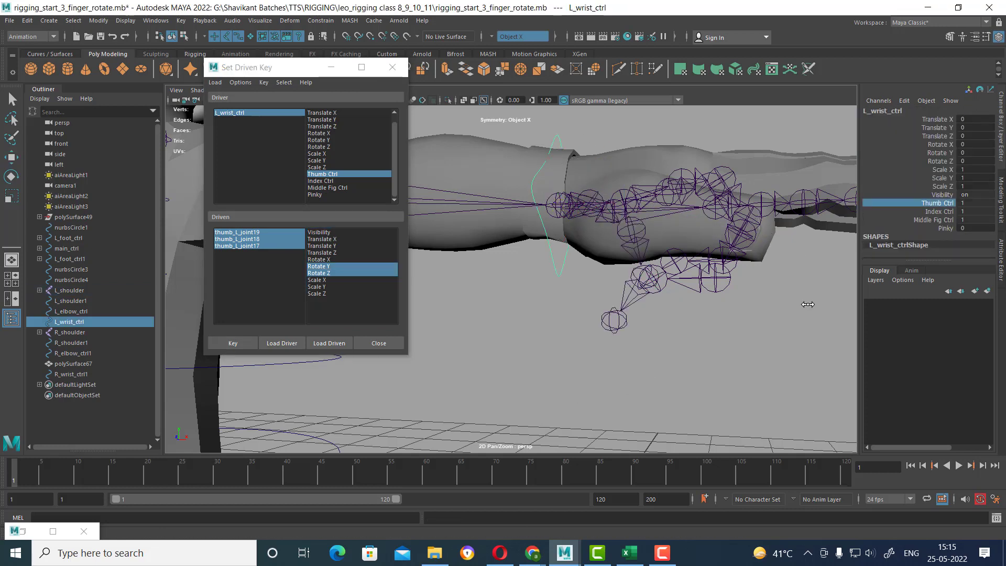
mouse_move(807, 304)
left_mouse_down("alt")
mouse_move(634, 320)
mouse_move(673, 330)
left_mouse_up("alt")
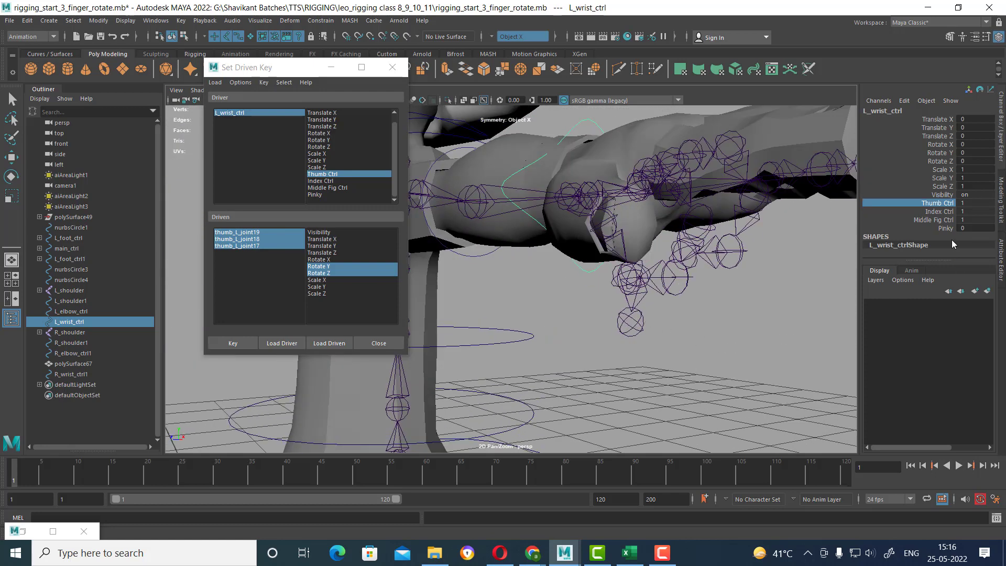
left_click_drag(940, 219, 938, 202)
middle_click_drag(734, 310, 650, 310)
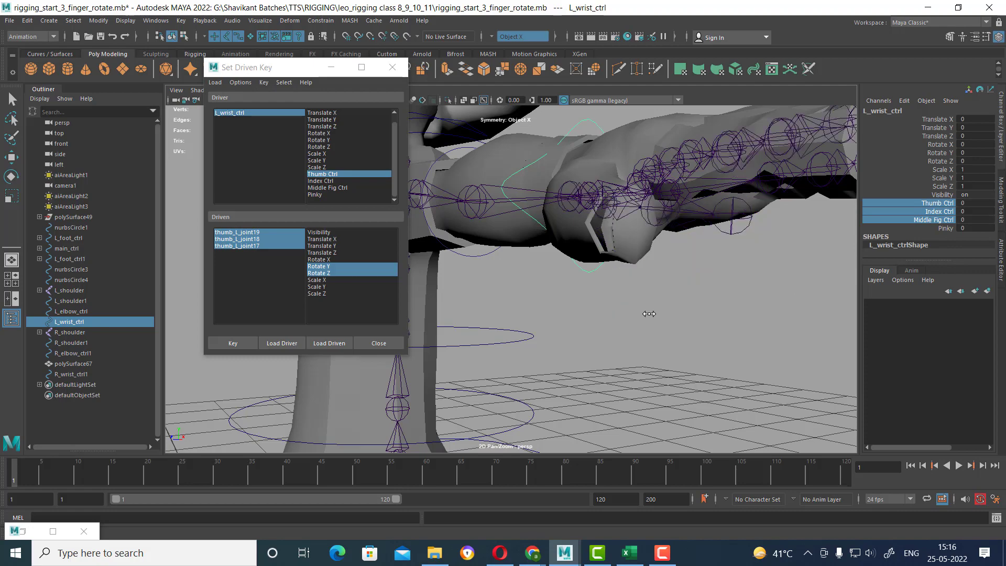
mouse_move(650, 310)
left_mouse_down("alt")
mouse_move(682, 348)
mouse_move(623, 335)
left_mouse_up("alt")
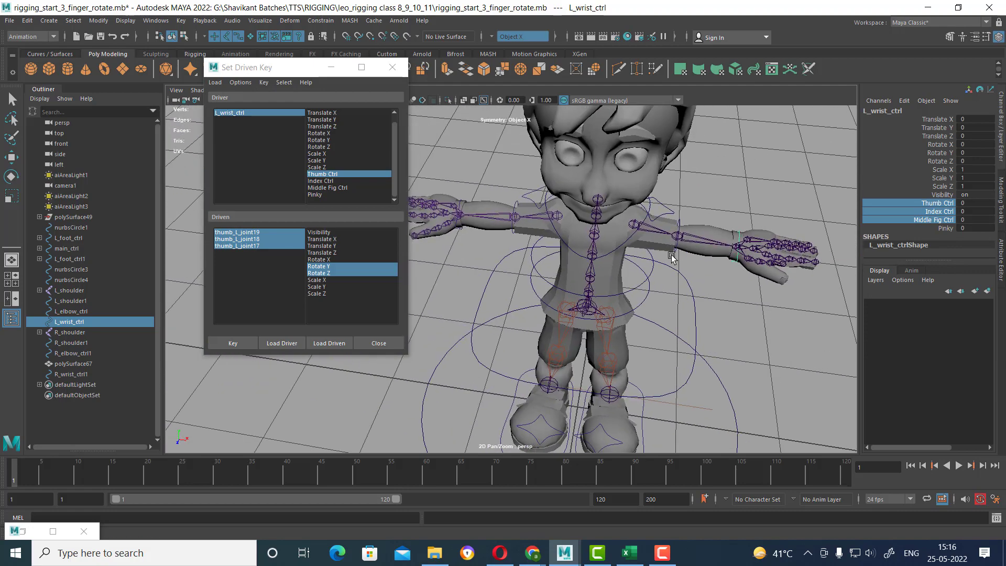
middle_click_drag(623, 336, 619, 332, "alt")
- Frame the right arm and select R_wrist_ctrl1
left_click_drag(619, 333, 555, 255, "alt")
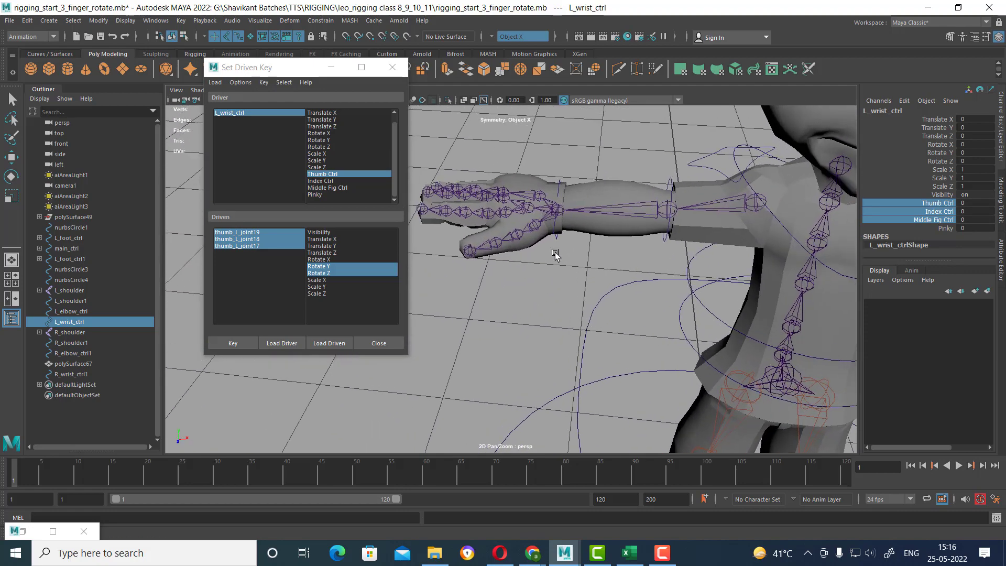
left_click_drag(561, 180, 583, 220, "alt")
left_click(589, 319)
key("w")
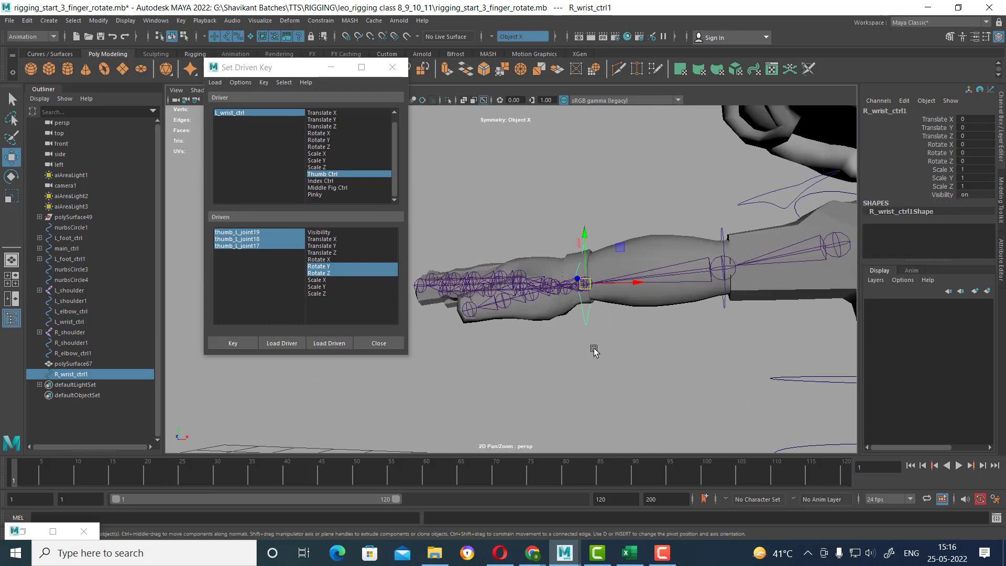
scroll(606, 348, "down", 2)
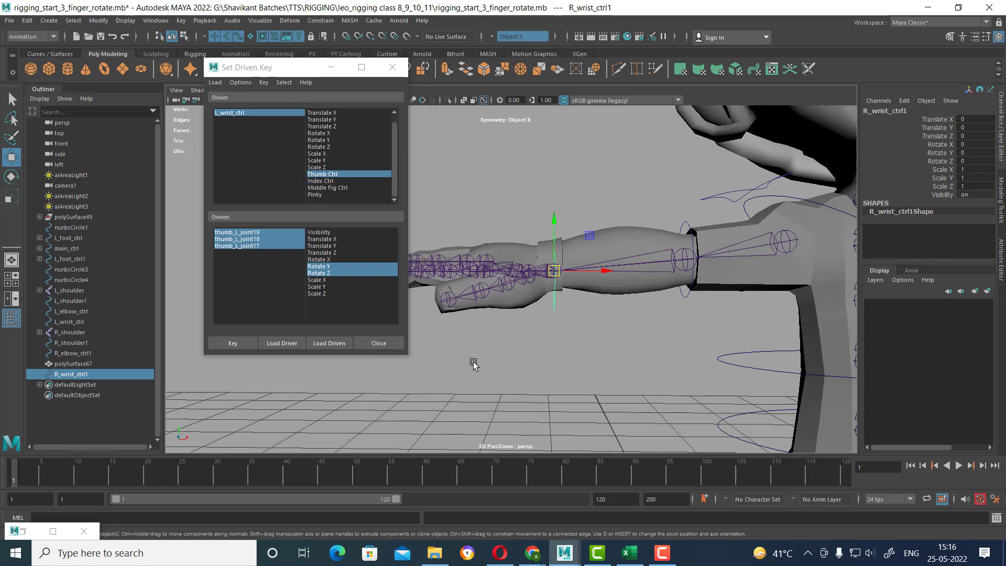
- Load R_wrist_ctrl1 as the Set Driven Key driver
left_click(280, 344)
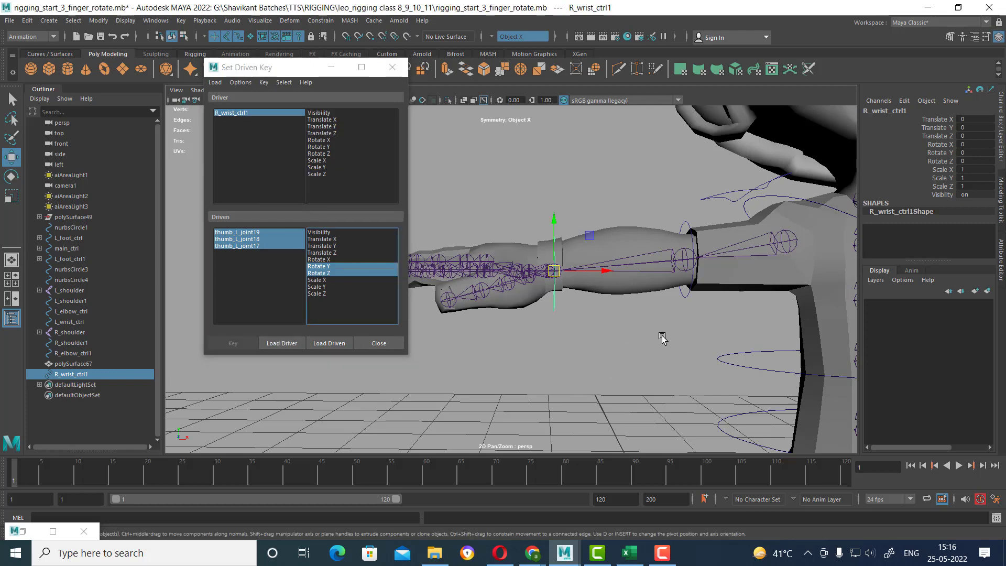
mouse_move(663, 337)
left_mouse_down("alt")
mouse_move(644, 382)
mouse_move(588, 337)
left_mouse_up("alt")
left_click(584, 301)
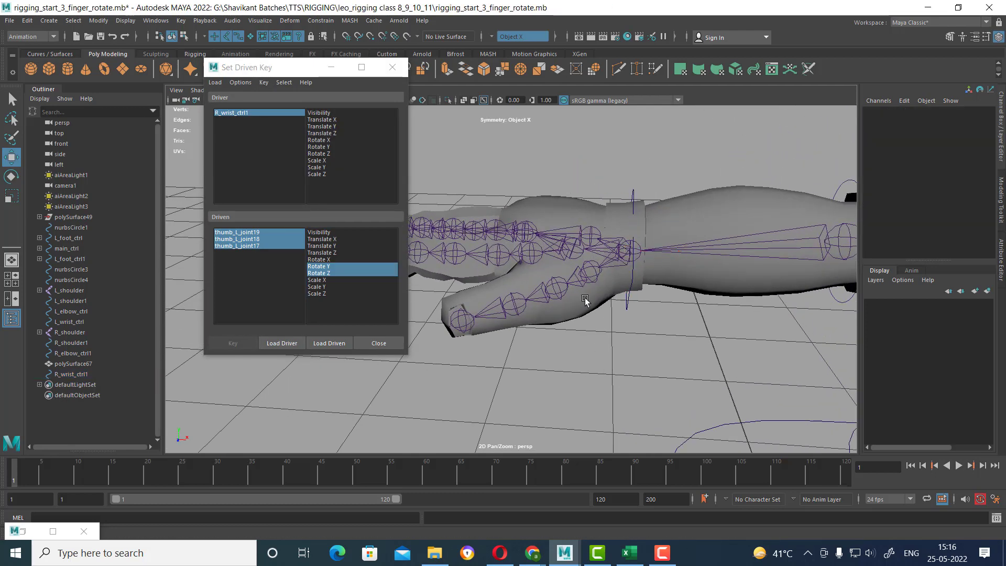
scroll(603, 283, "up", 5)
scroll(619, 268, "up", 5)
scroll(619, 268, "down", 3)
scroll(576, 309, "down", 2)
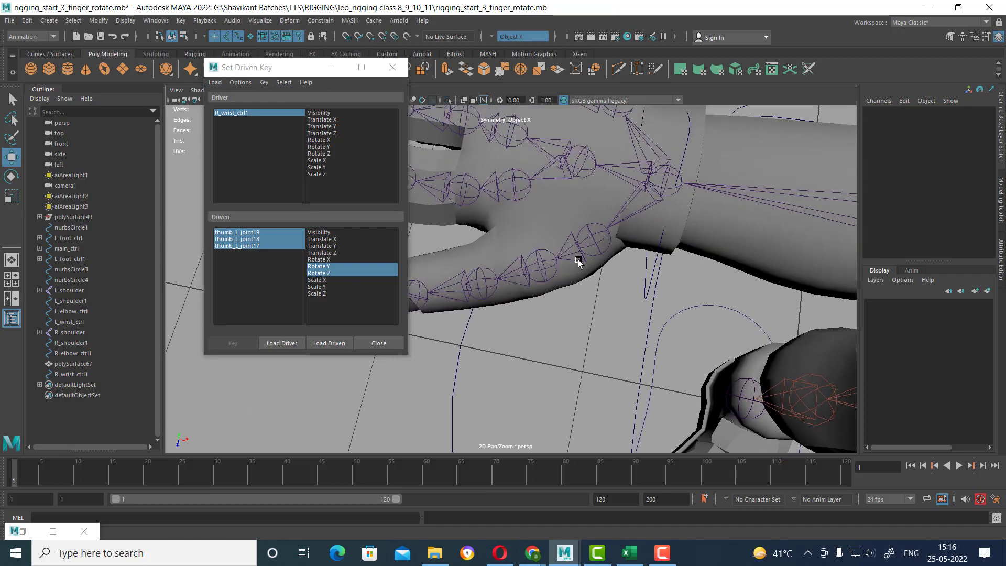
scroll(521, 317, "up", 3)
- Select thumb_R_joint20, 19, 18 and 17 and load them as driven
left_click(518, 296)
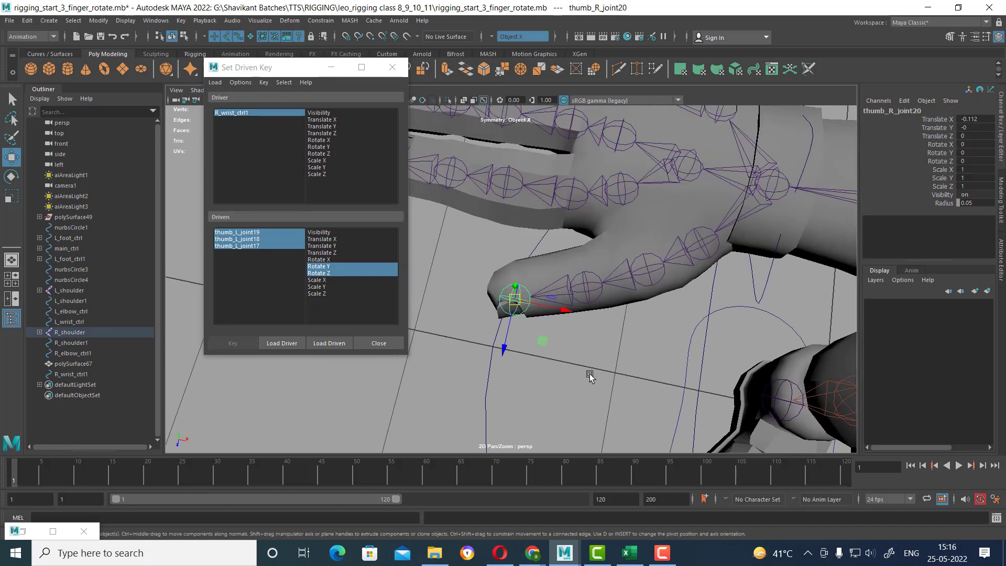
left_click(590, 287, "shift")
left_click(648, 267, "shift")
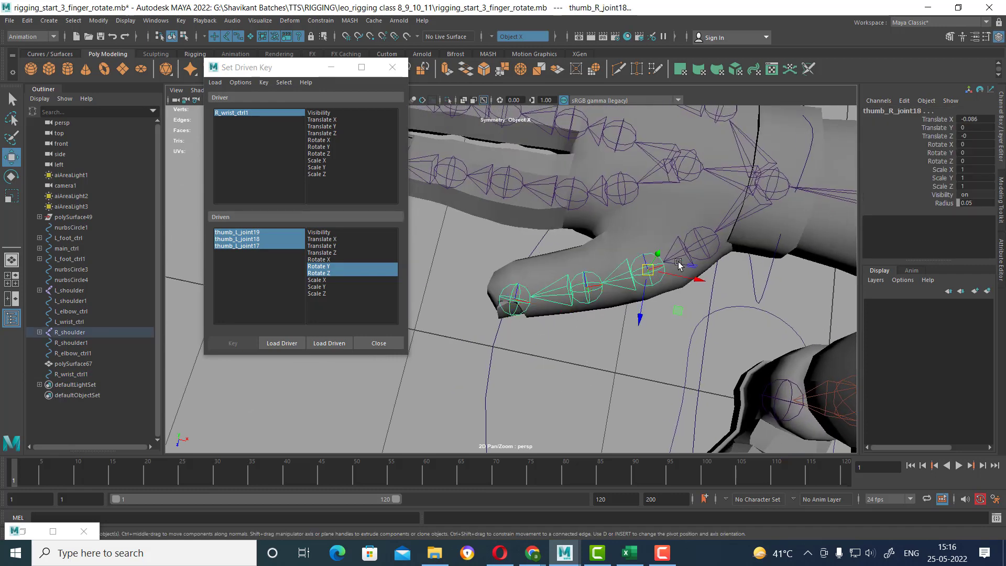
left_click(702, 242, "shift")
left_click(328, 343)
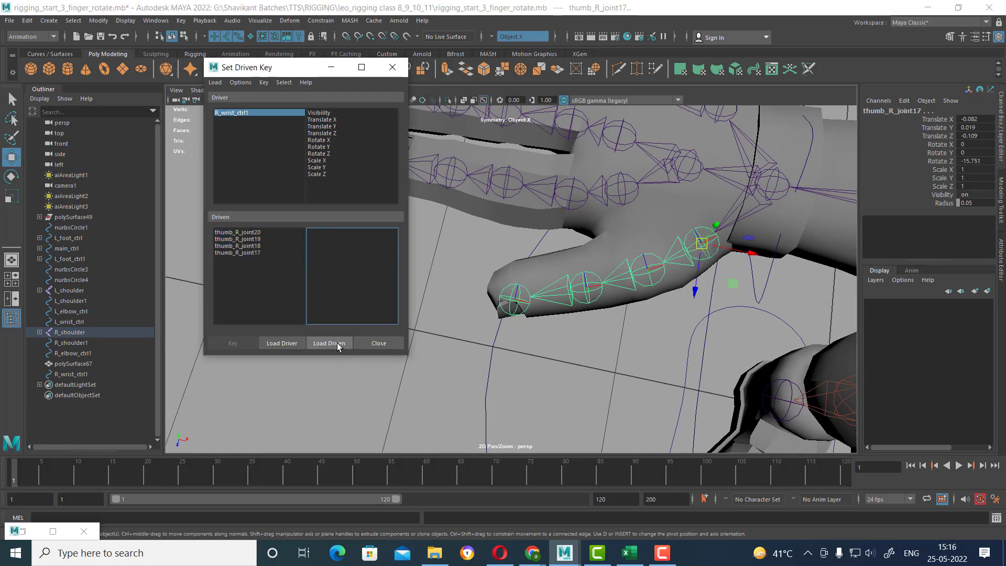
- Reselect R_wrist_ctrl1 and open the Channel Box Edit menu
left_click_drag(714, 263, 575, 266, "alt")
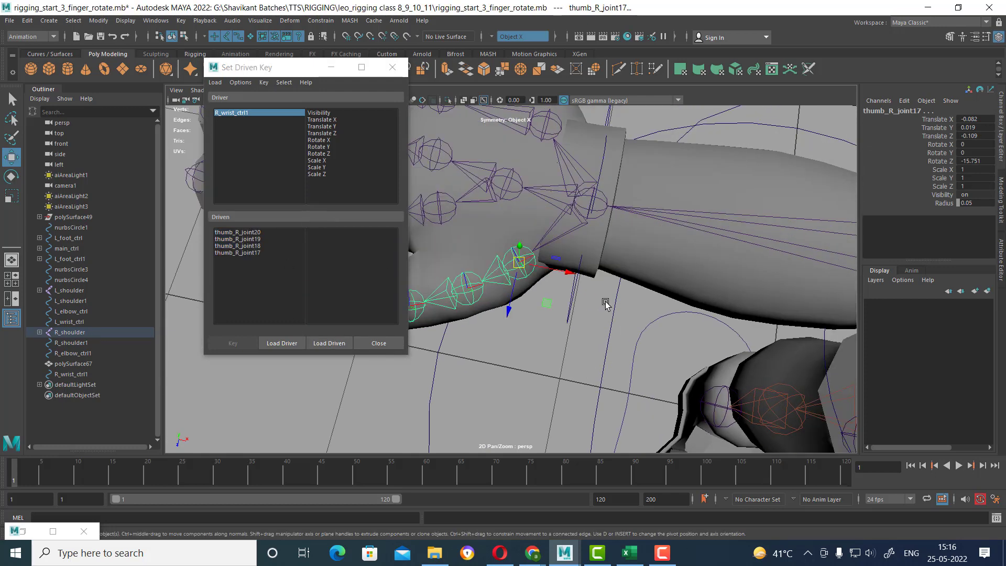
left_click(553, 255)
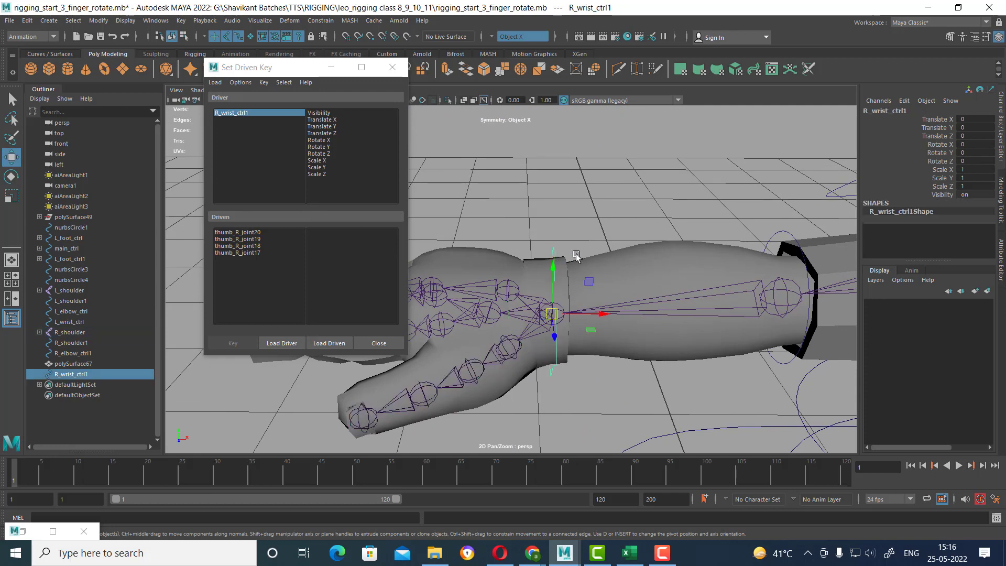
left_click(908, 102)
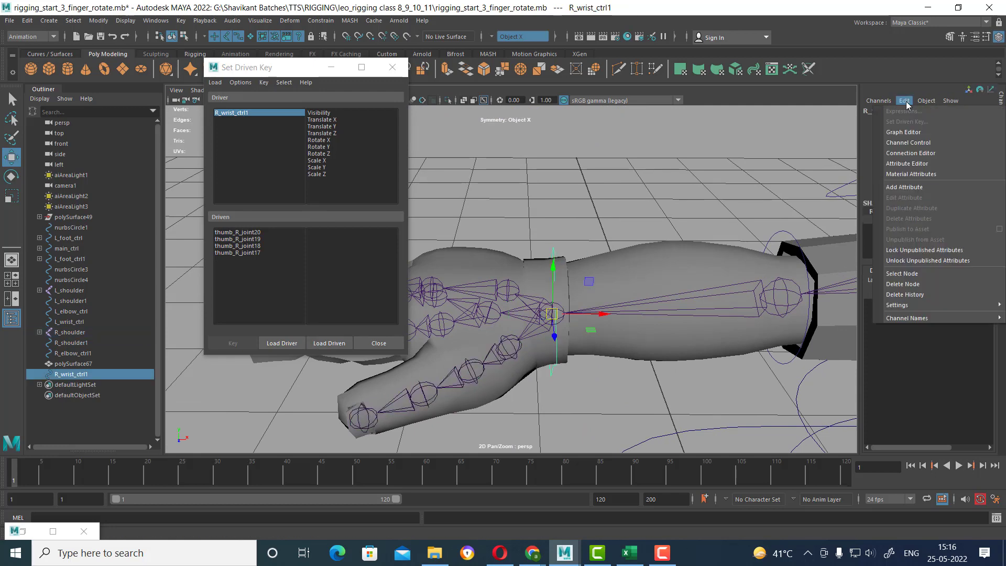
- Create attribute R_thumb with minimum 0 and maximum 1 through Add Attribute
left_click(907, 188)
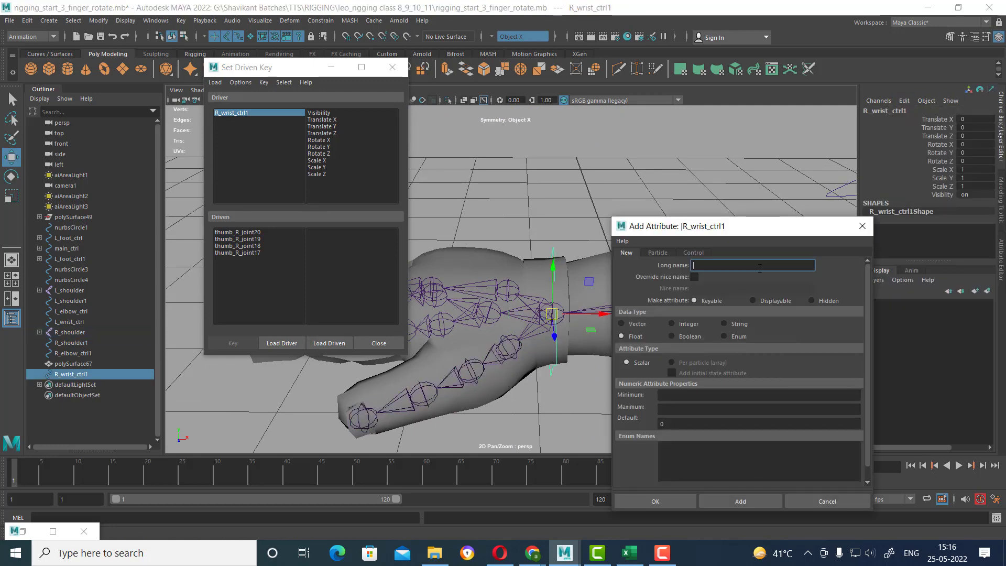
type("R_thumb")
left_click(669, 399)
type("0")
key("Tab")
type("1")
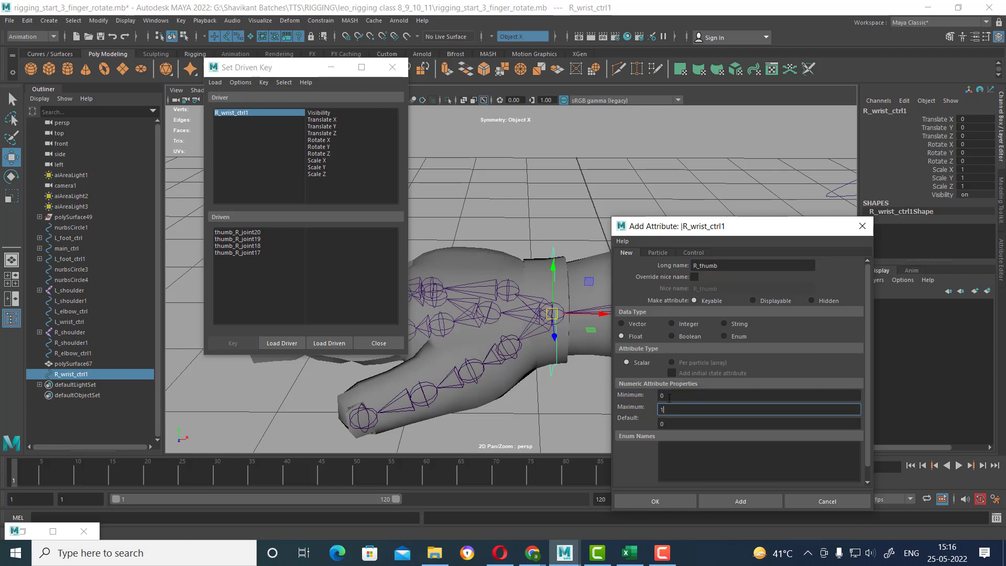
left_click(739, 501)
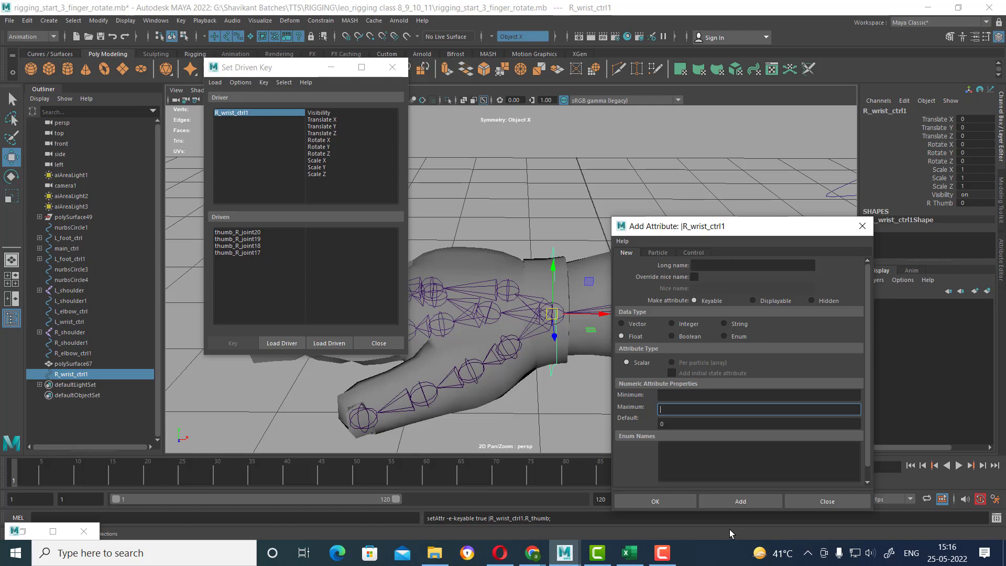
- Expand the right arm joint hierarchy from R_shoulder down to R_joint1 to inspect the finger chains
left_click_drag(526, 361, 507, 331, "alt")
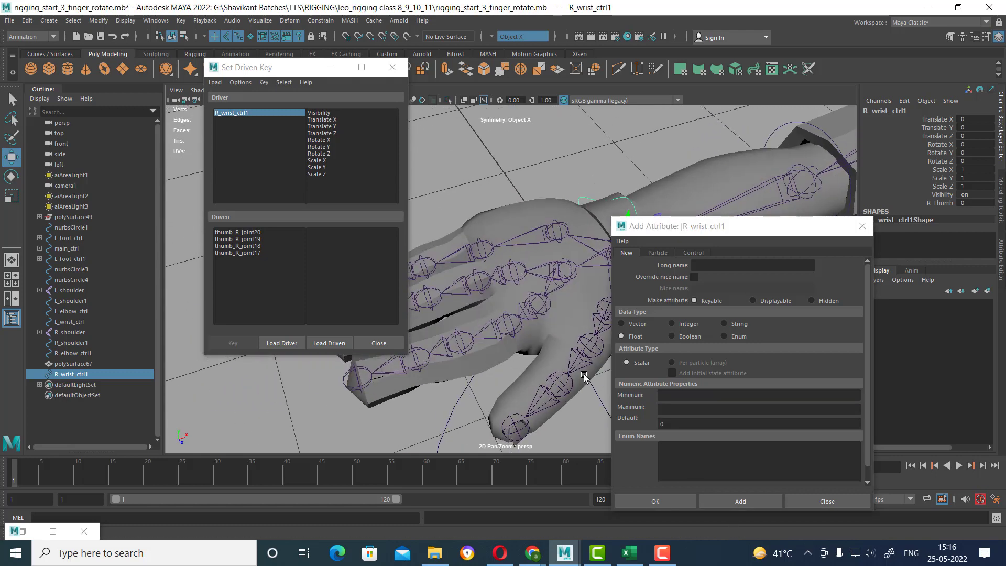
left_click(507, 331)
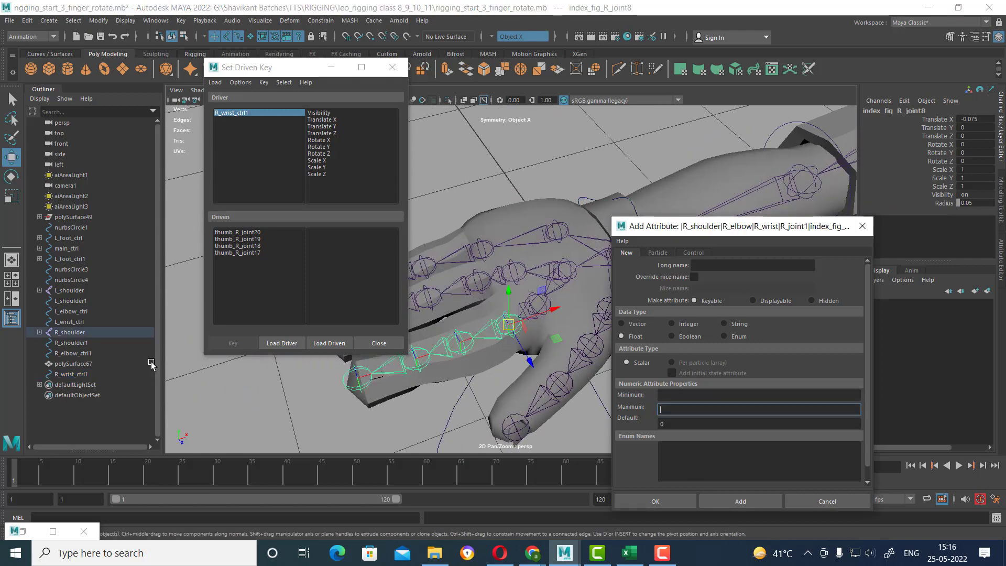
left_click(40, 332)
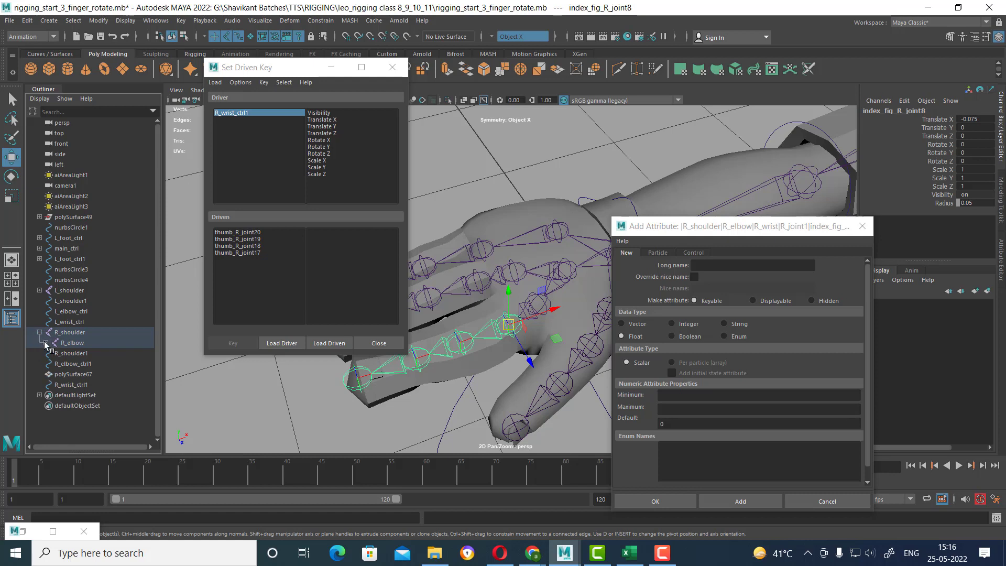
left_click(46, 342)
left_click(52, 353)
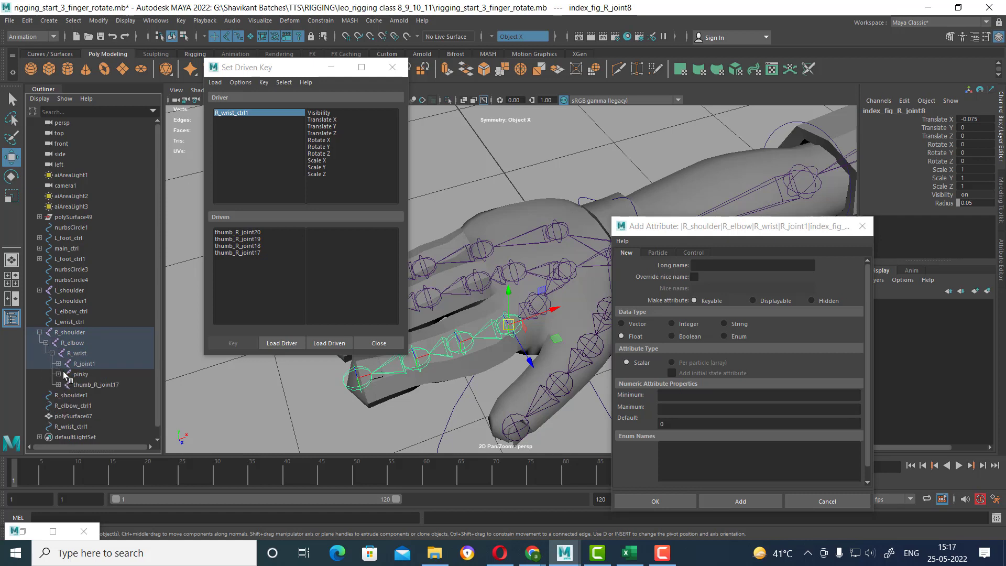
left_click(58, 364)
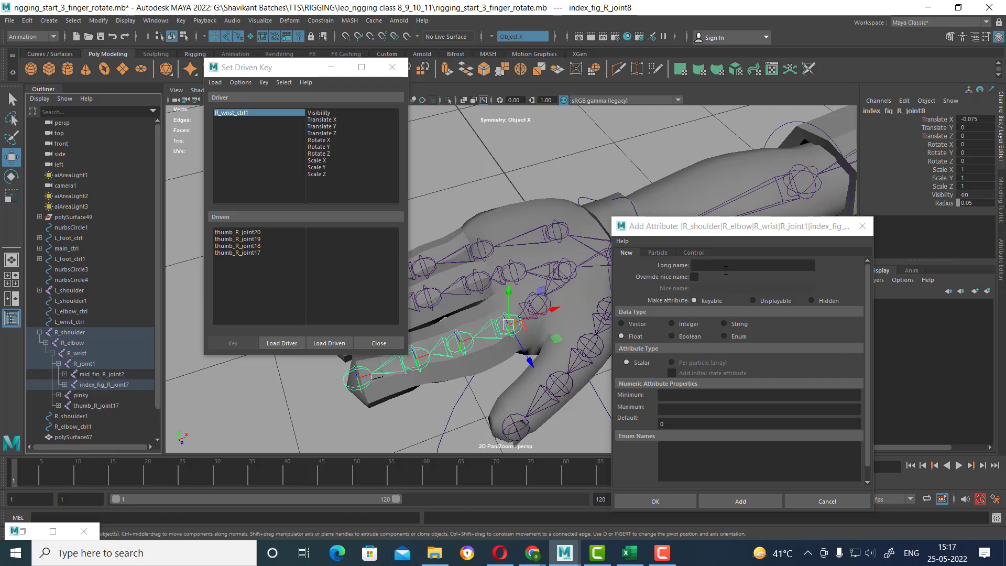
- Add float attribute R_index_fig to R_wrist_ctrl1 with minimum 0 and maximum 1
type("R_index")
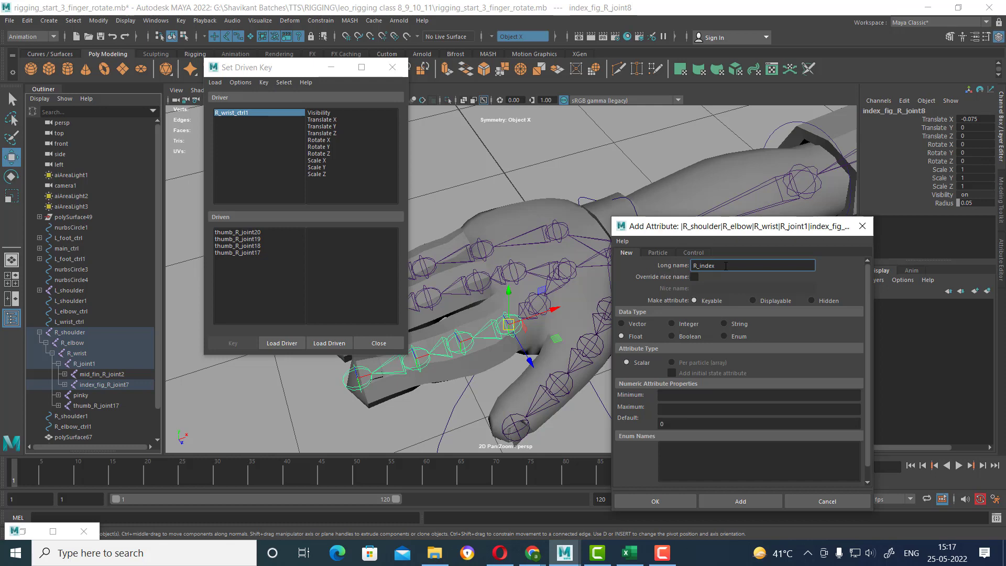
left_click_drag(577, 225, 561, 194, "alt")
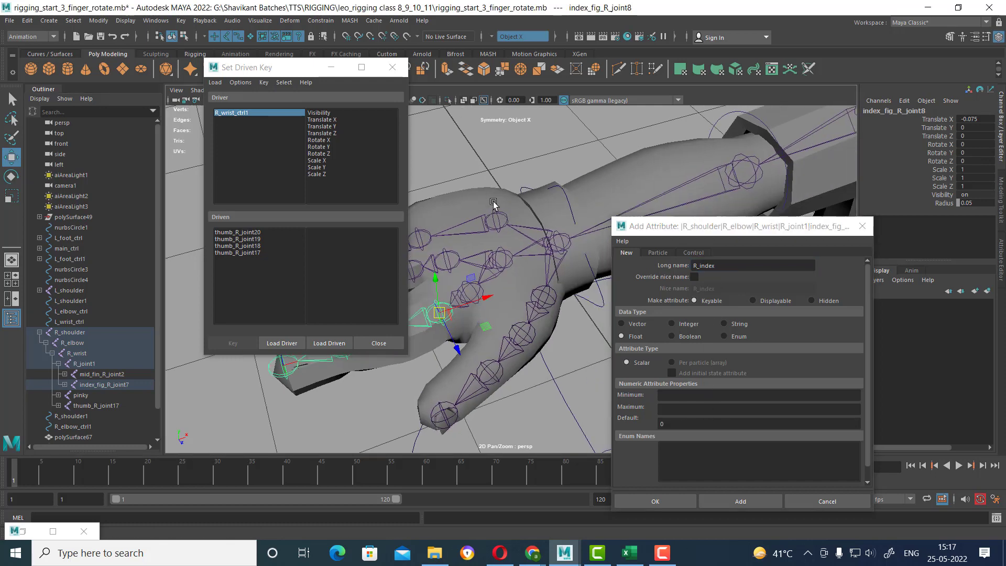
left_click(558, 185)
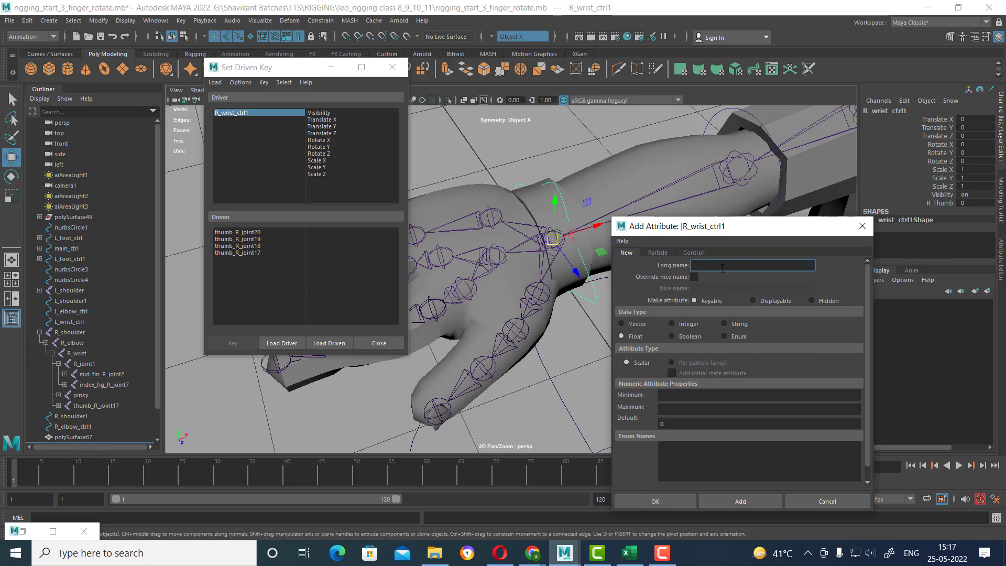
type("R_")
type("o")
type("dex_fig")
left_click(712, 397)
type("0")
key("Tab")
type("1")
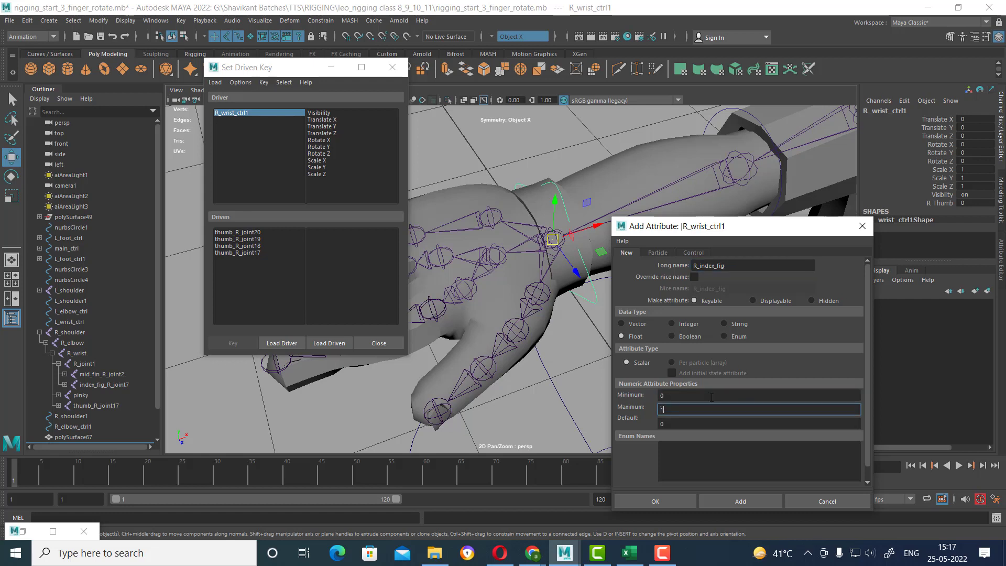
left_click(740, 500)
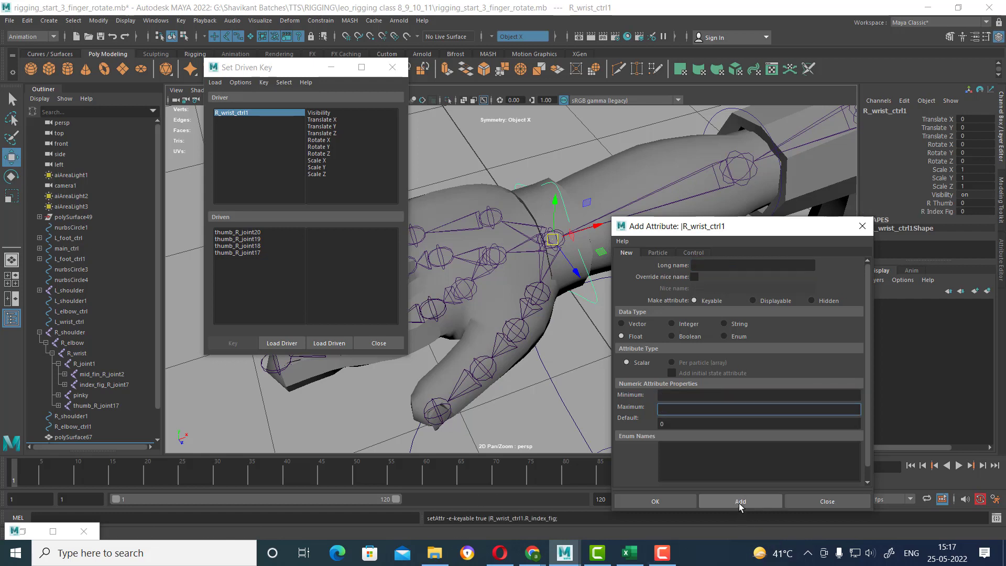
left_click_drag(449, 422, 561, 346, "alt")
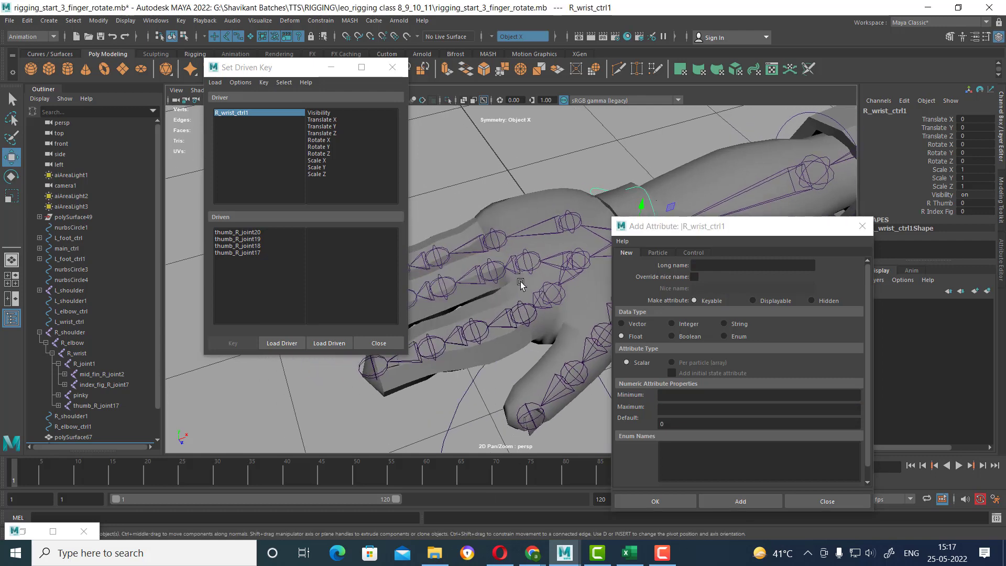
- Add float attribute R_Mid_fig to R_wrist_ctrl1 with minimum 0 and maximum 1
left_click_drag(511, 326, 496, 343, "alt")
left_click(745, 266)
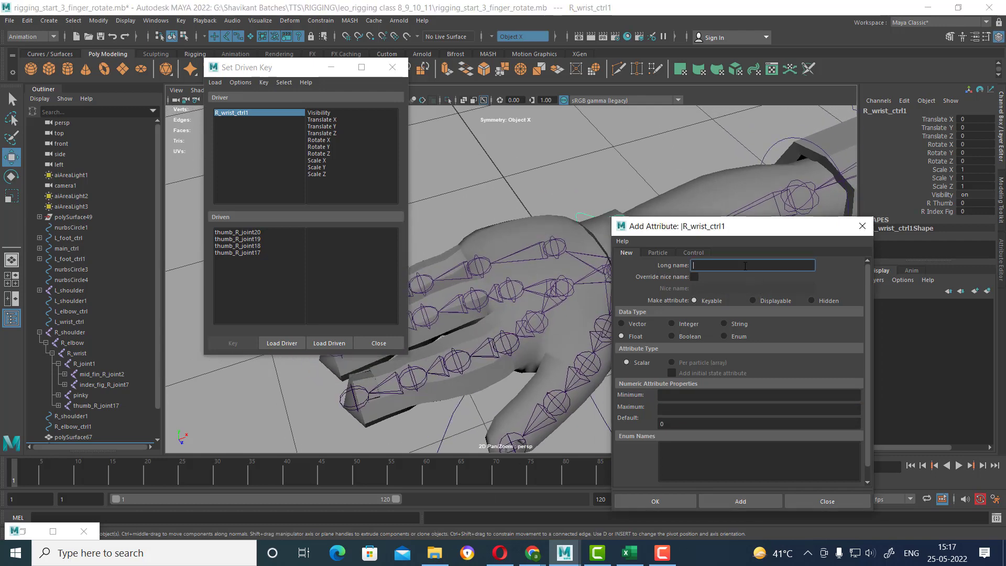
type("R_Mi")
type("d_fig")
left_click(686, 400)
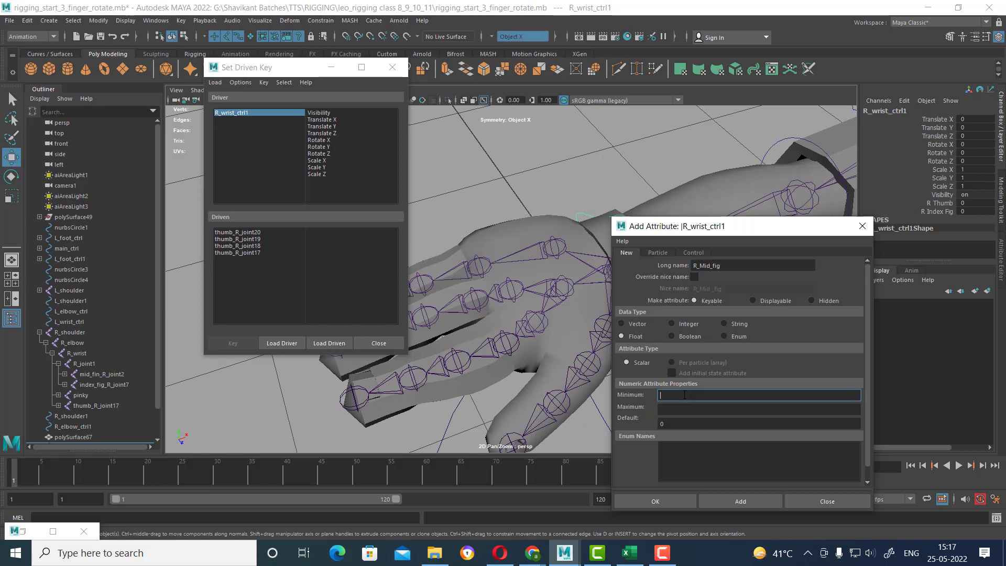
type("0")
key("Tab")
type("1")
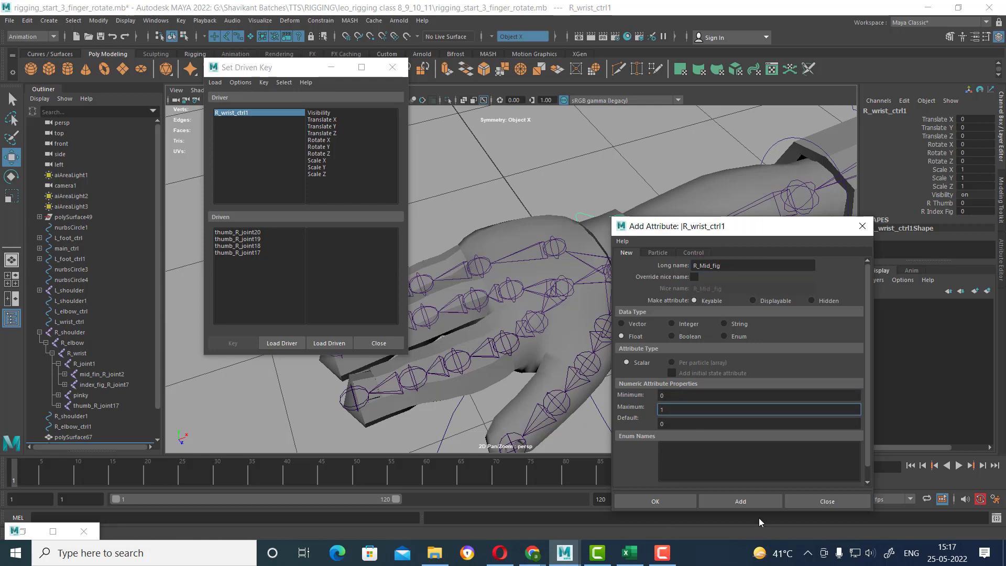
left_click(740, 501)
mouse_move(556, 378)
left_mouse_down("alt")
mouse_move(485, 360)
mouse_move(562, 285)
mouse_move(736, 261)
left_mouse_up("alt")
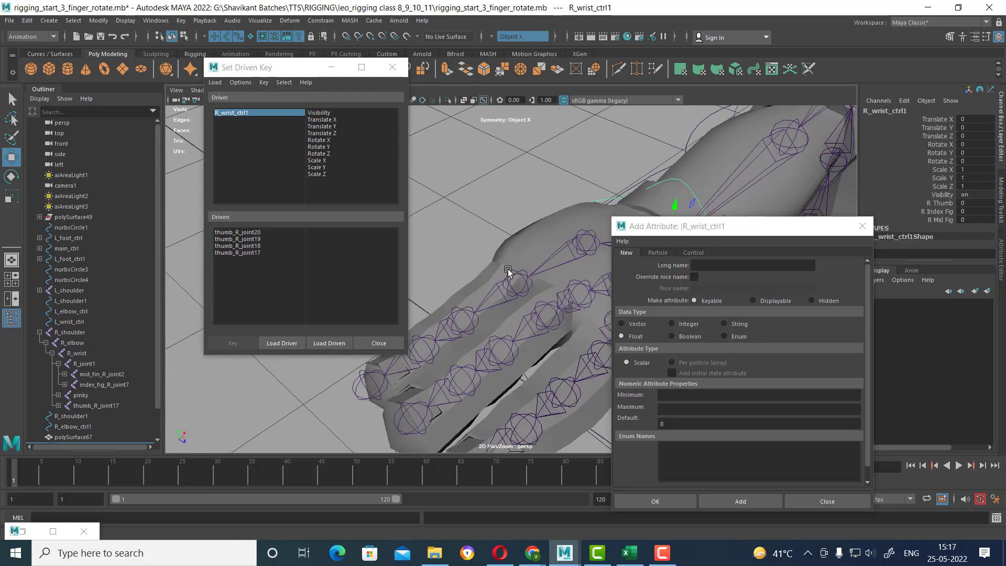
left_click(715, 268)
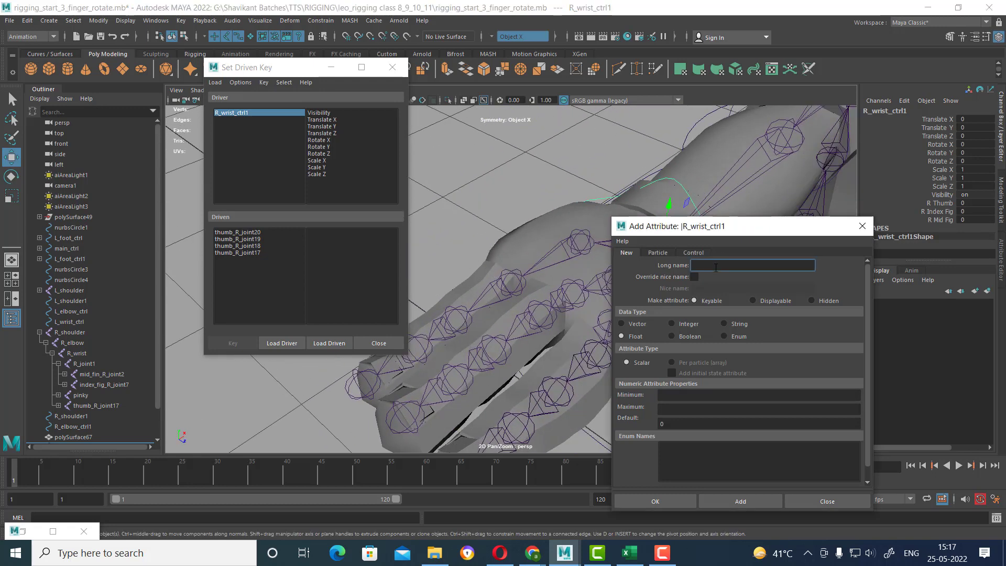
- Move the attribute window aside and expand the L_shoulder, L_elbow and L_wrist hierarchy
left_click_drag(701, 220, 301, 186)
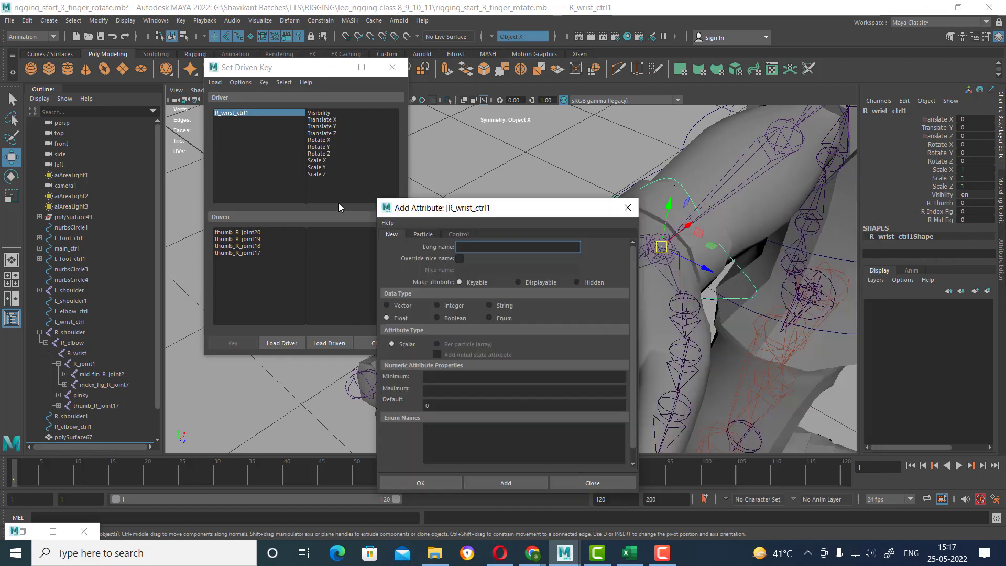
scroll(575, 256, "down", 10)
left_click_drag(574, 257, 579, 267, "alt")
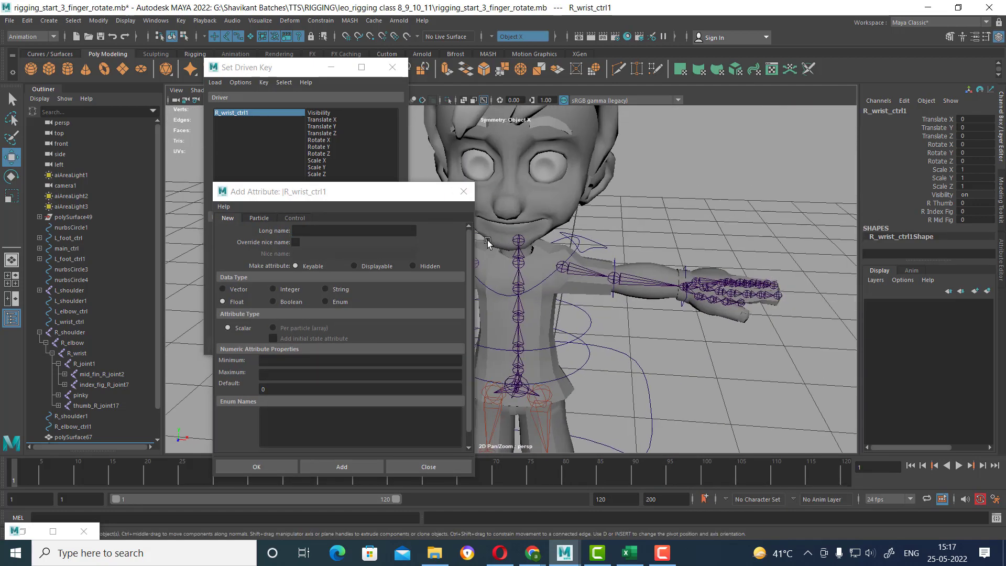
scroll(582, 278, "up", 5)
scroll(582, 277, "up", 3)
scroll(729, 312, "up", 3)
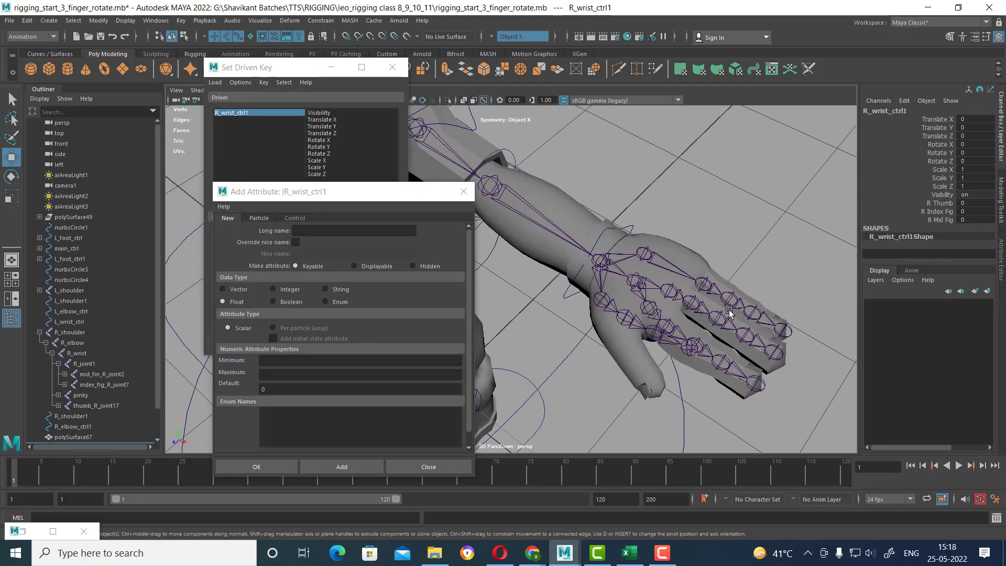
left_click(732, 302)
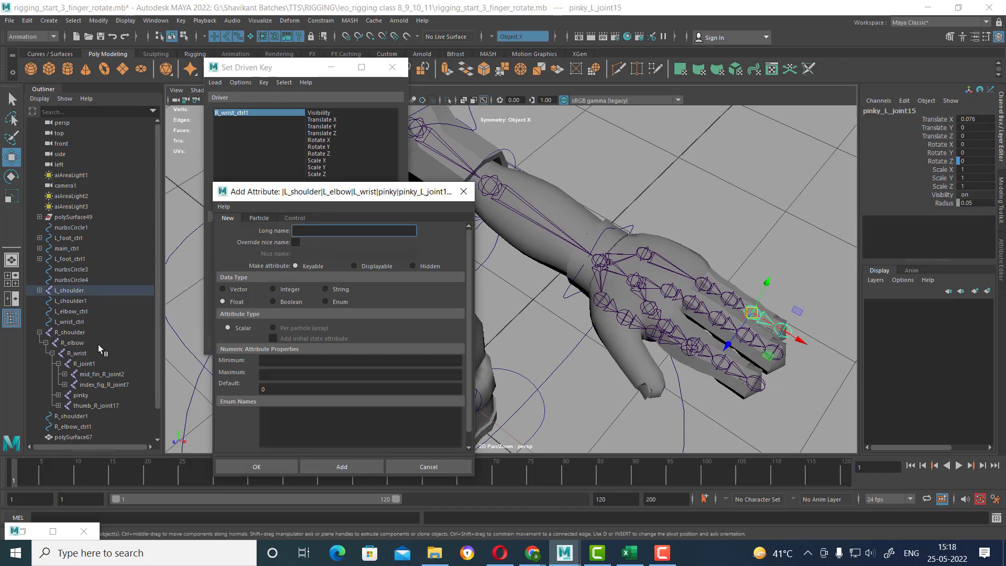
left_click(39, 290)
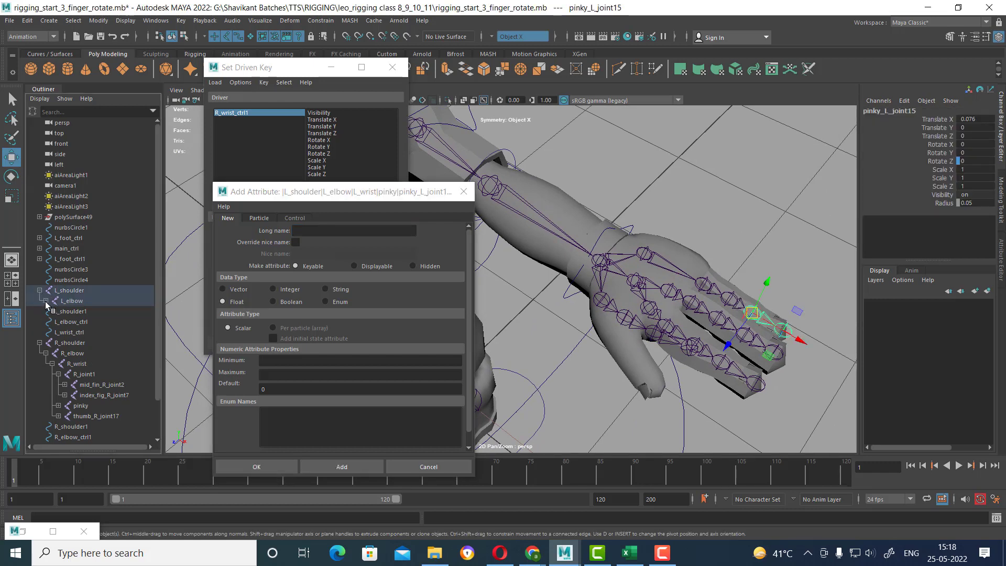
left_click(45, 300)
left_click(53, 312)
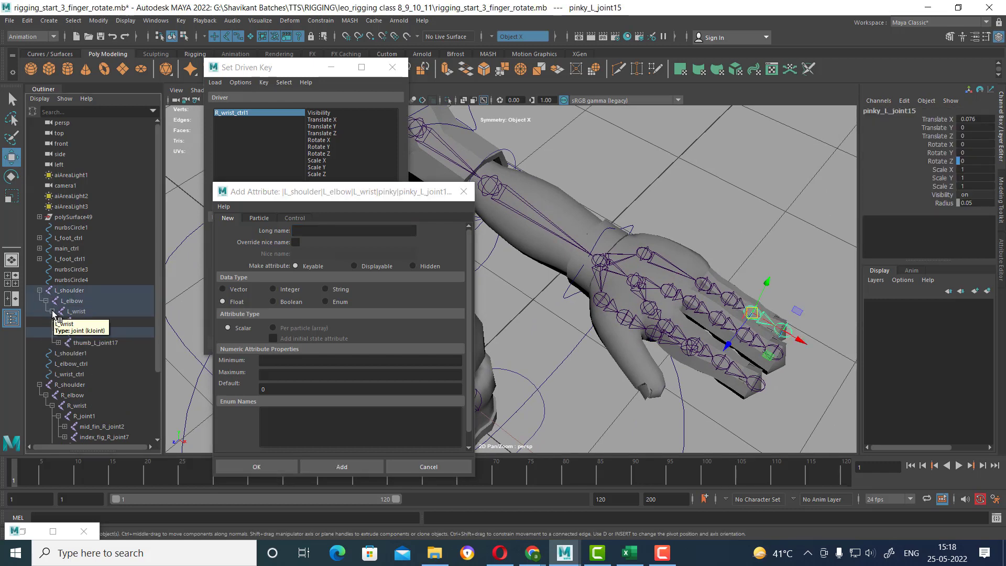
- Create the R_pinky attribute with OK, closing the Add Attribute dialog
scroll(592, 261, "down", 2)
scroll(592, 260, "down", 3)
mouse_move(797, 213)
left_mouse_down("alt")
mouse_move(826, 281)
mouse_move(860, 292)
left_mouse_up("alt")
left_click_drag(681, 293, 628, 262, "alt")
scroll(629, 262, "up", 3)
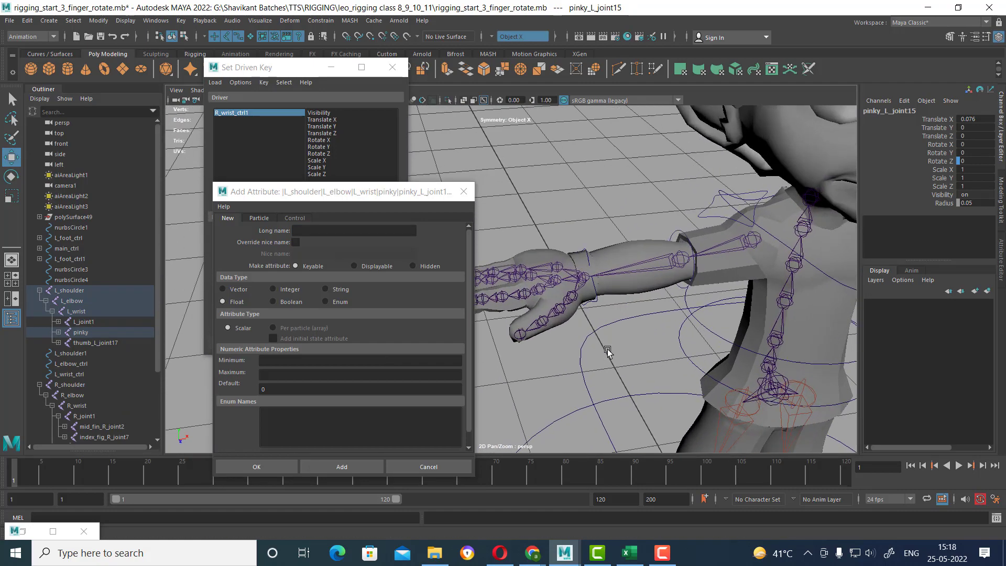
left_click(602, 251)
type("R_pinky")
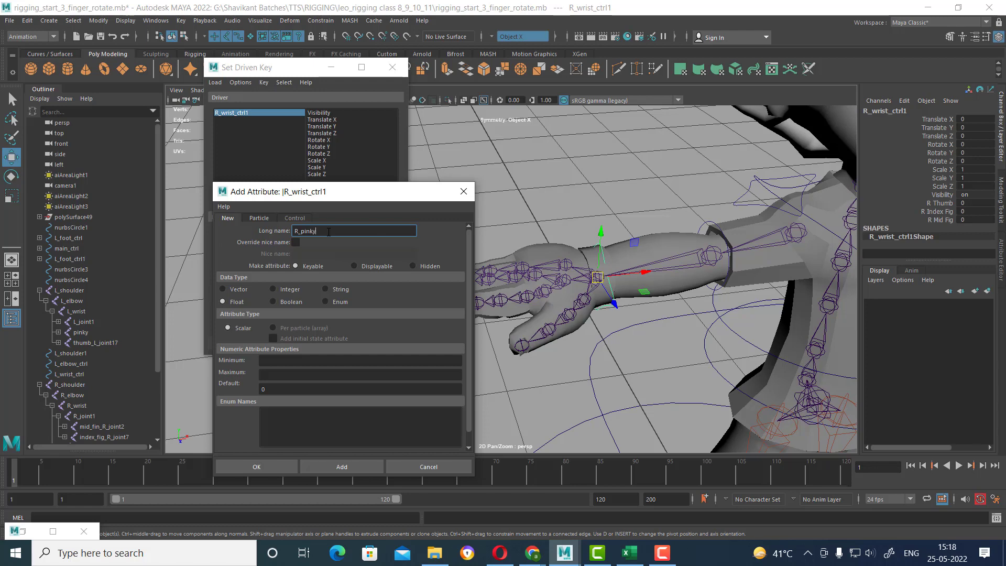
left_click(269, 465)
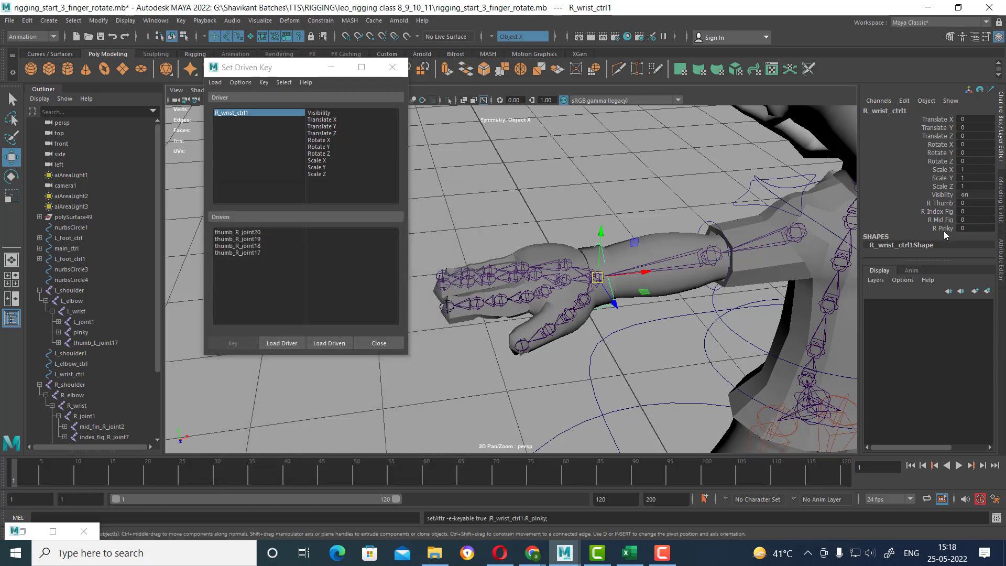
left_click(633, 184)
- Reload R_wrist_ctrl1 as driver and key the four thumb joints' Rotate Y and Z against R Thumb at rest
left_click(603, 262)
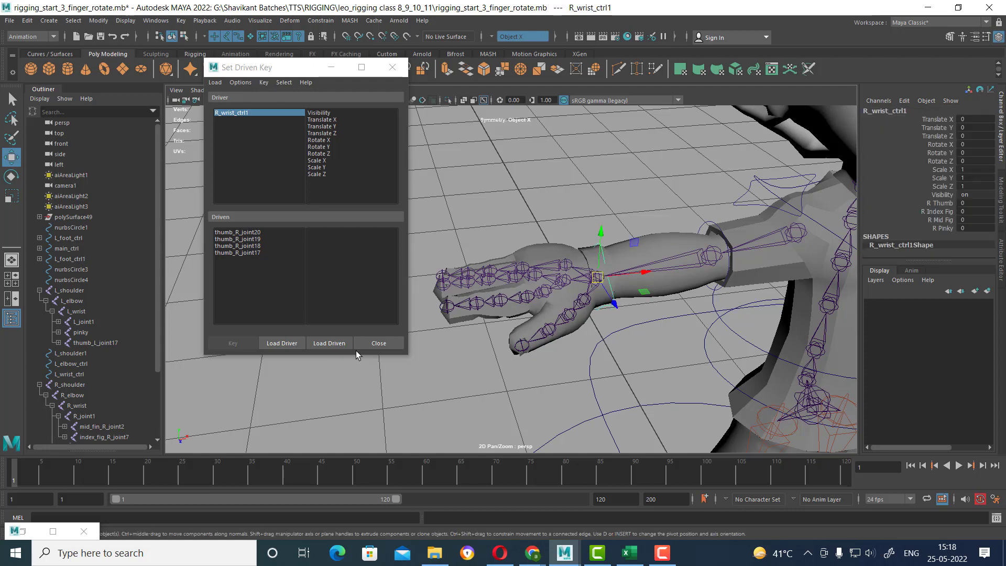
left_click(275, 345)
scroll(666, 301, "up", 2)
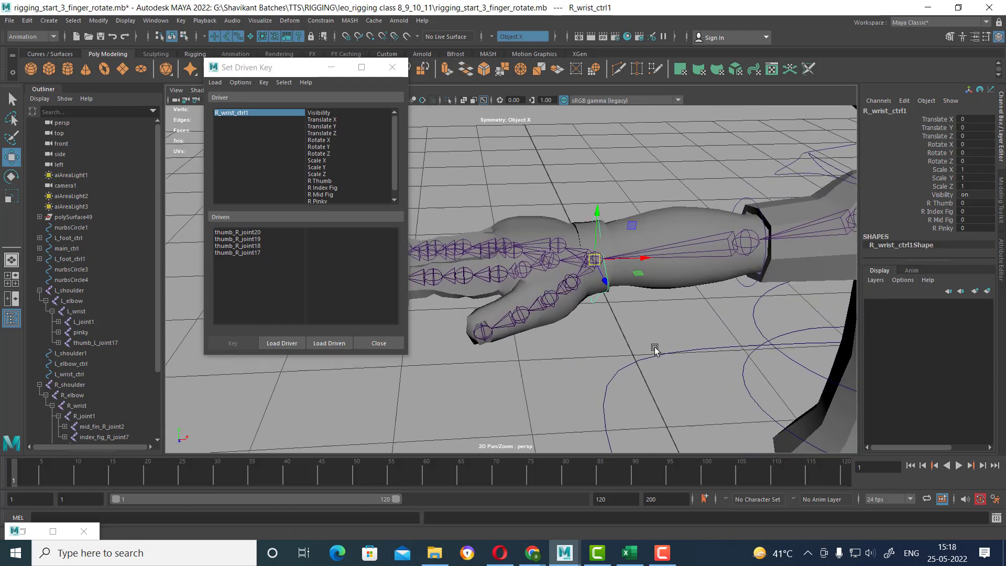
scroll(655, 350, "up", 1)
left_click(321, 180)
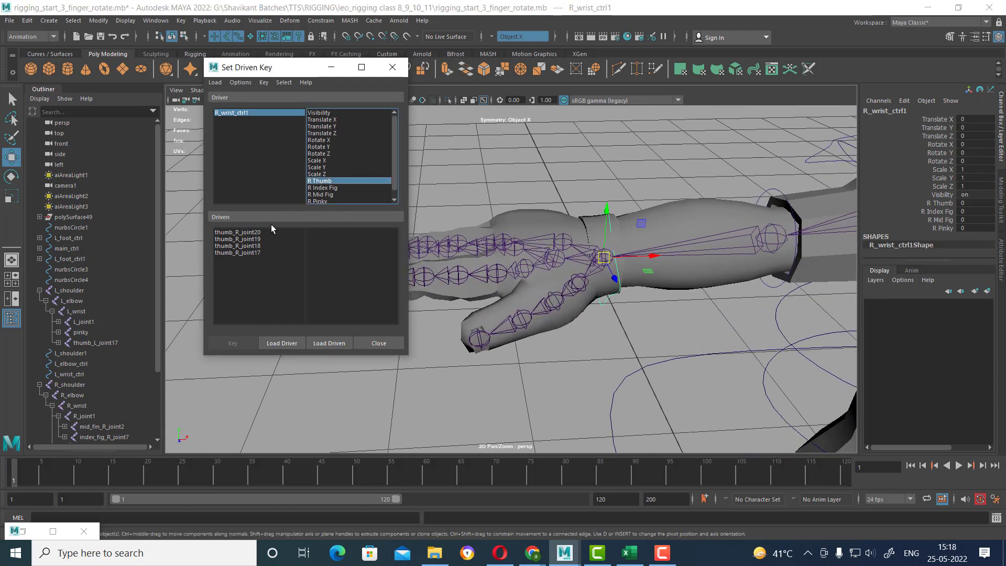
left_click_drag(246, 232, 303, 273)
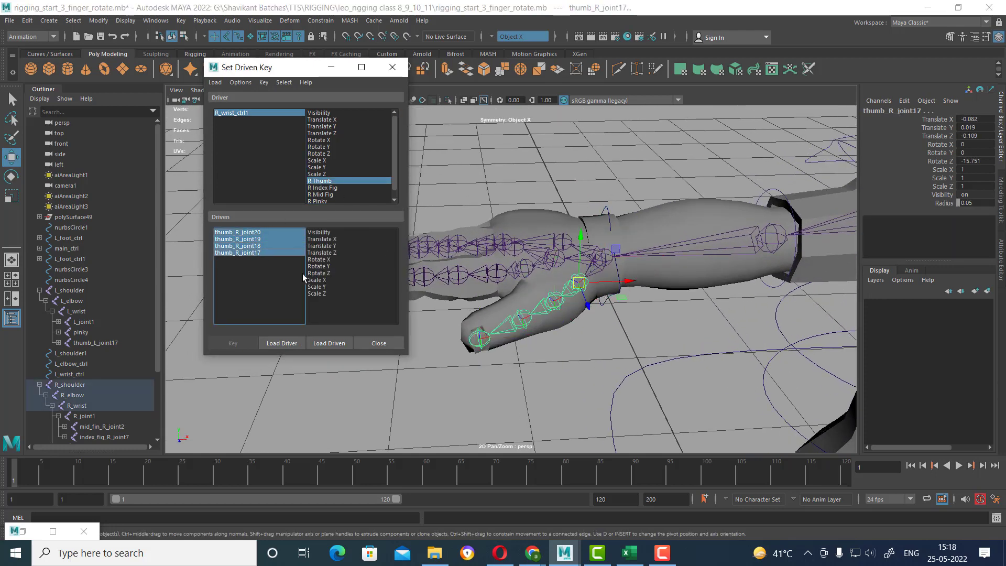
left_click(323, 268)
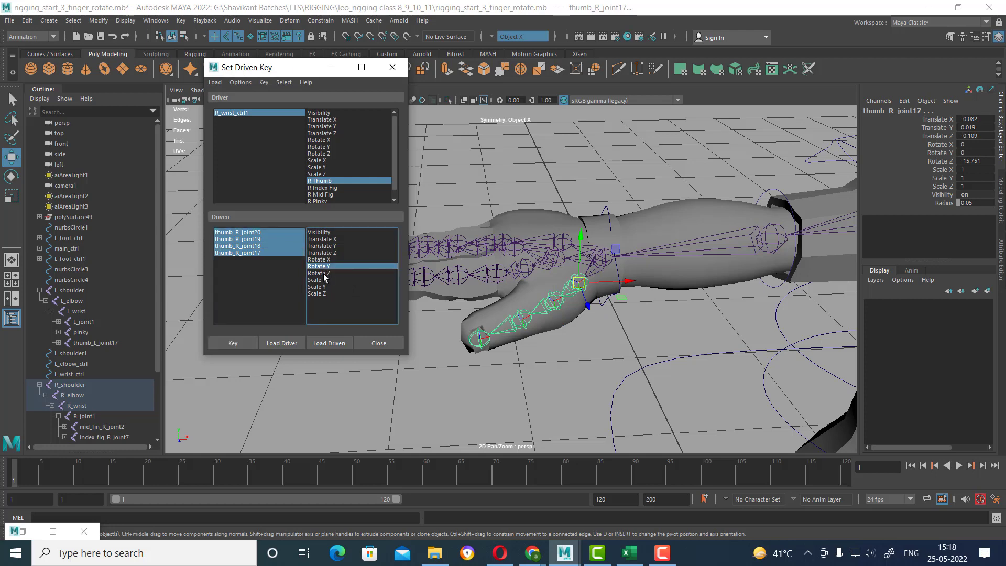
left_click(324, 273, "ctrl")
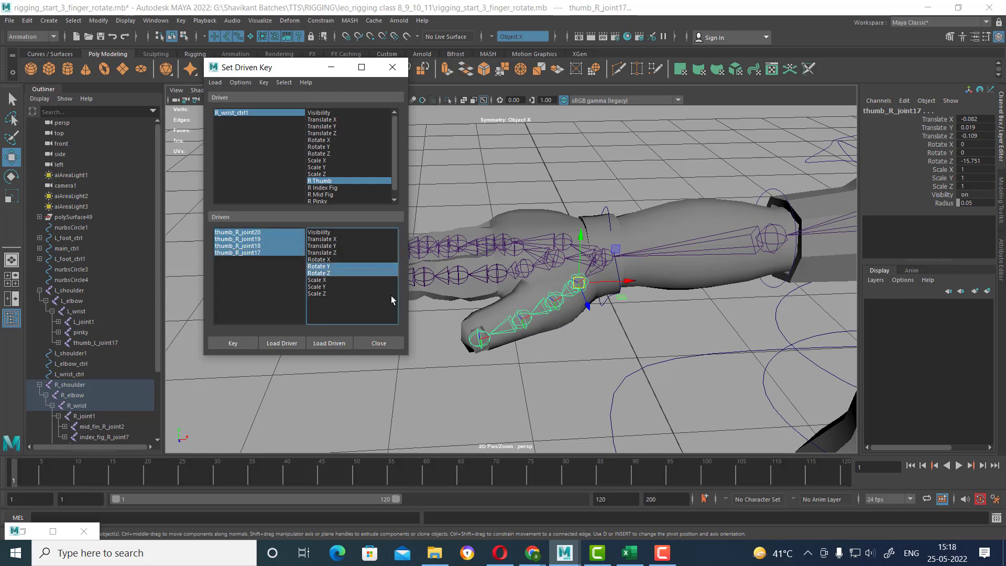
left_click(236, 344)
- Orbit around the right arm and select L_wrist_ctrl to inspect its attributes
middle_click_drag(740, 354, 688, 323, "alt")
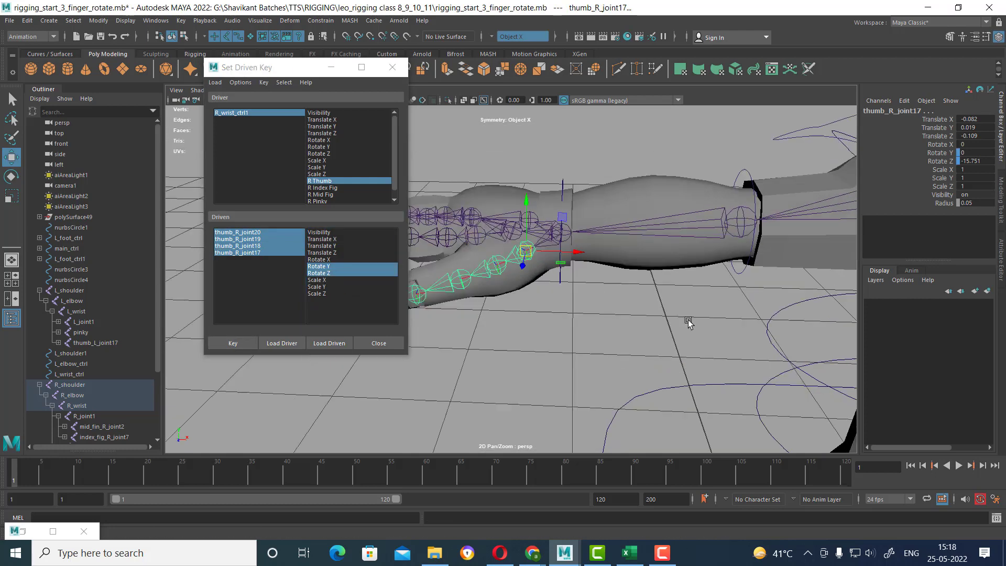
scroll(673, 304, "down", 3)
scroll(654, 288, "down", 3)
scroll(635, 291, "down", 3)
scroll(655, 354, "down", 1)
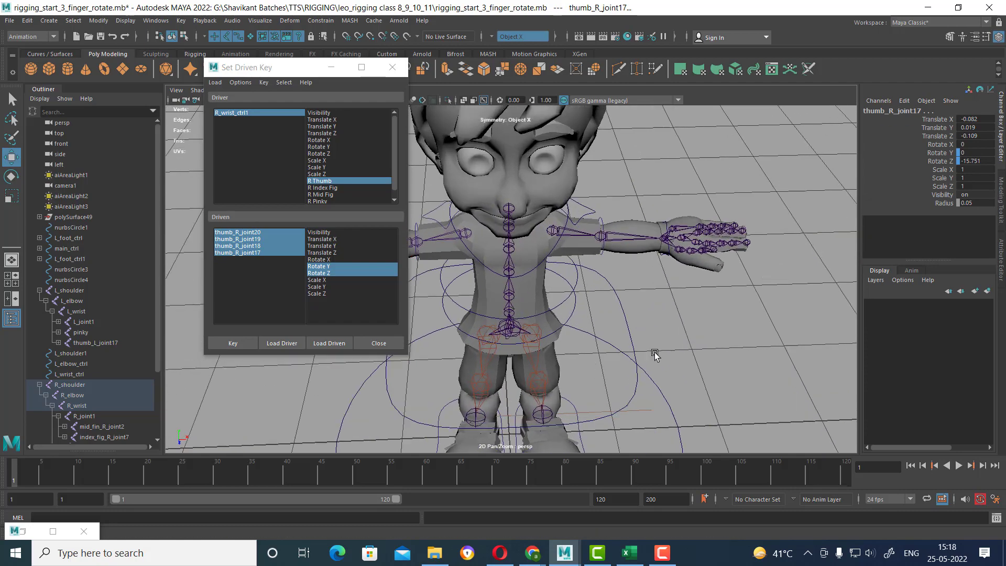
left_click_drag(655, 355, 763, 285, "alt")
scroll(763, 285, "up", 3)
scroll(718, 325, "up", 3)
scroll(706, 320, "up", 2)
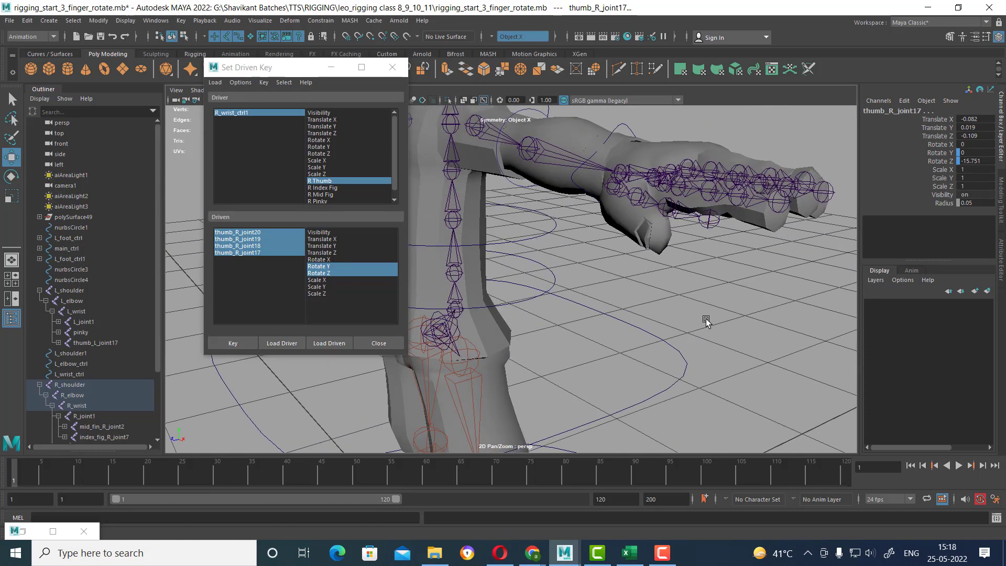
left_click(625, 128)
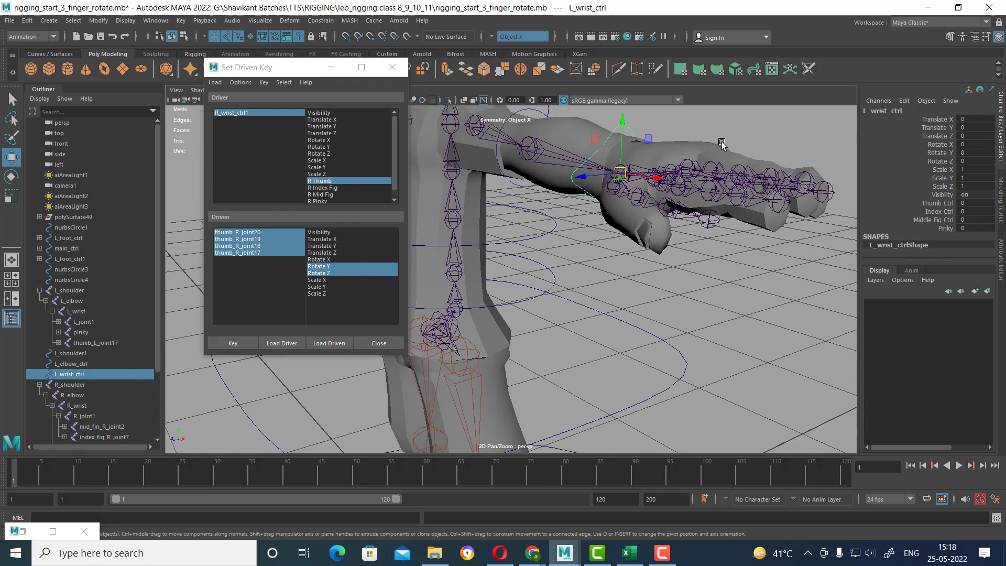
- Check L_wrist_ctrl's thumb channel and thumb_L_joint17's Rotate Y, then select thumb_R_joint17
left_click(944, 231)
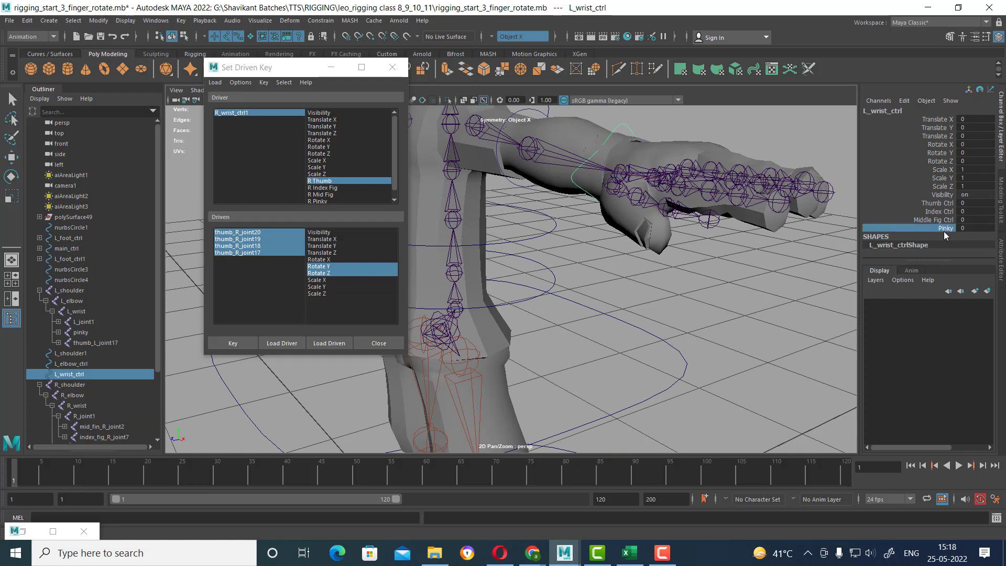
left_click(938, 203)
mouse_move(674, 294)
left_mouse_down("alt")
mouse_move(689, 254)
mouse_move(724, 373)
mouse_move(734, 335)
left_mouse_up("alt")
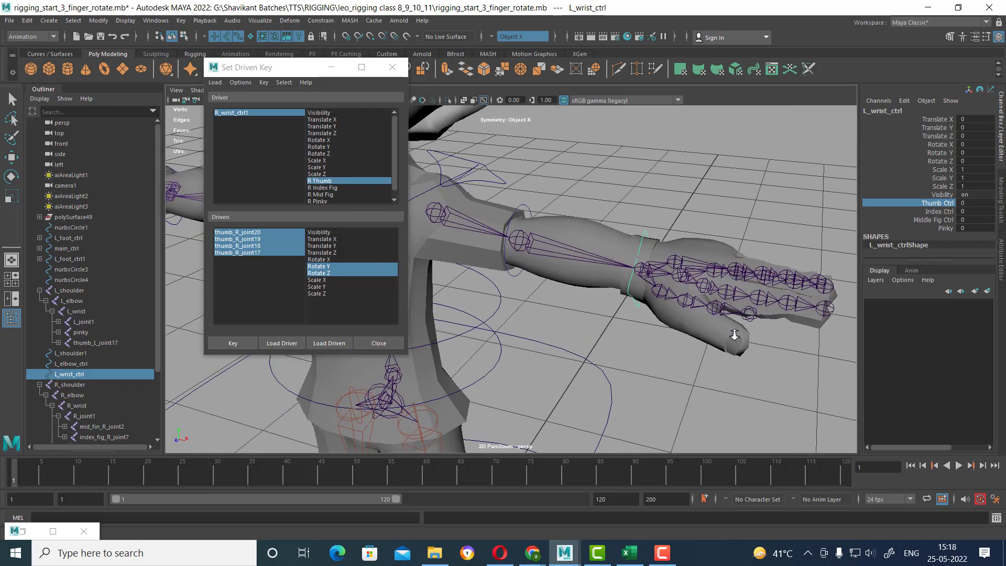
left_click(662, 296)
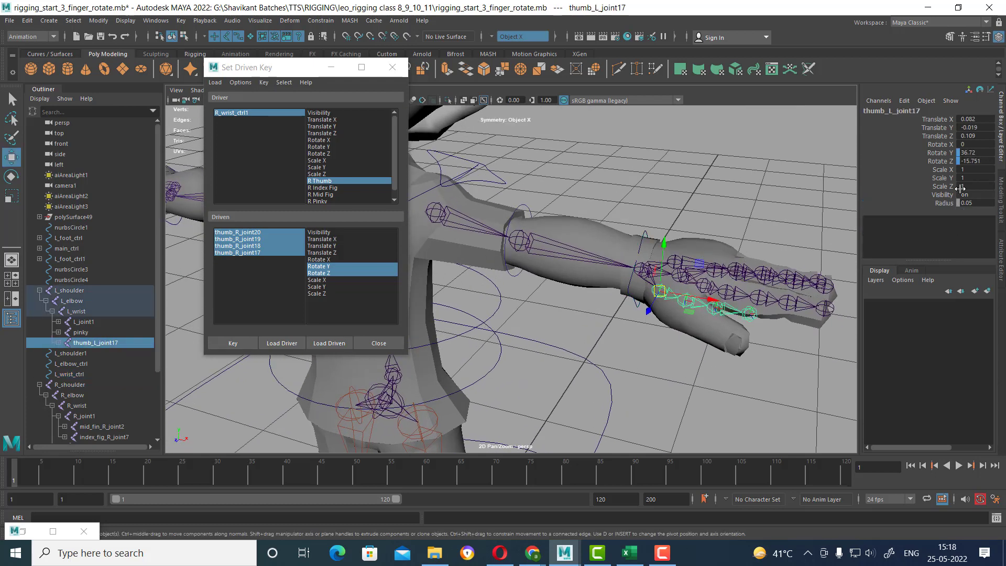
double_click(986, 153)
mouse_move(616, 364)
left_mouse_down("alt")
mouse_move(711, 328)
mouse_move(655, 224)
left_mouse_up("alt")
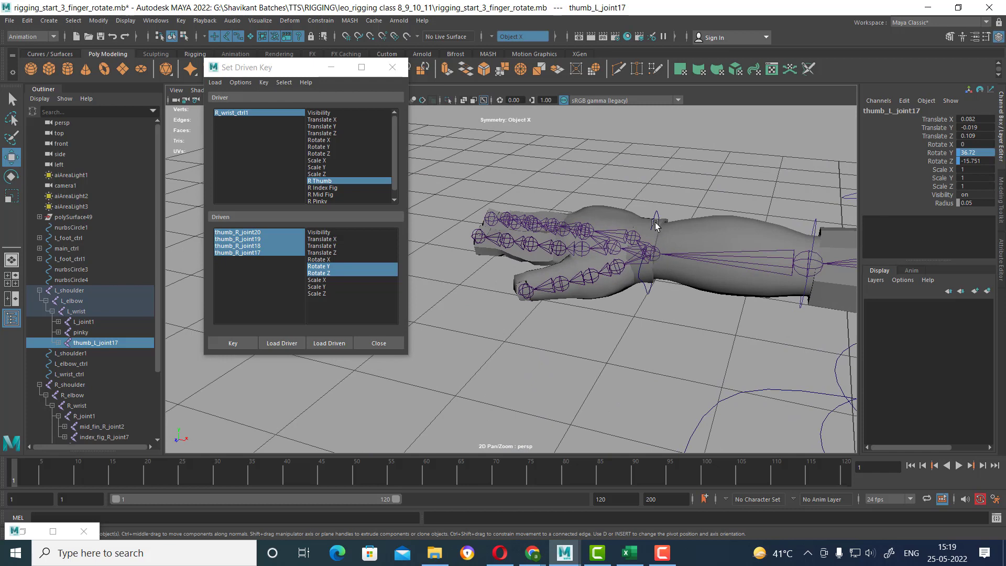
left_click(618, 270)
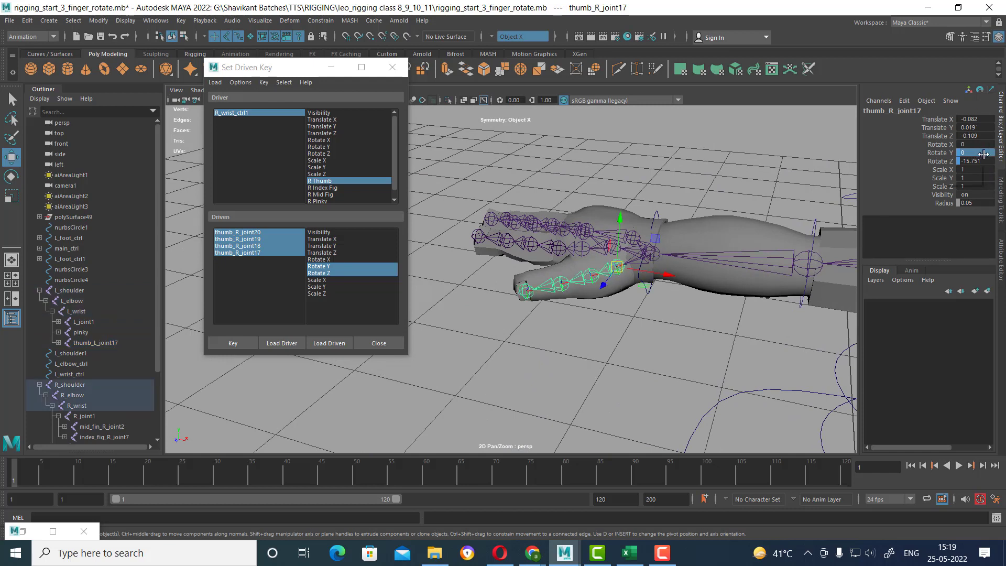
- Try Rotate Z 36.72 on thumb_R_joint17, then undo it
double_click(985, 160)
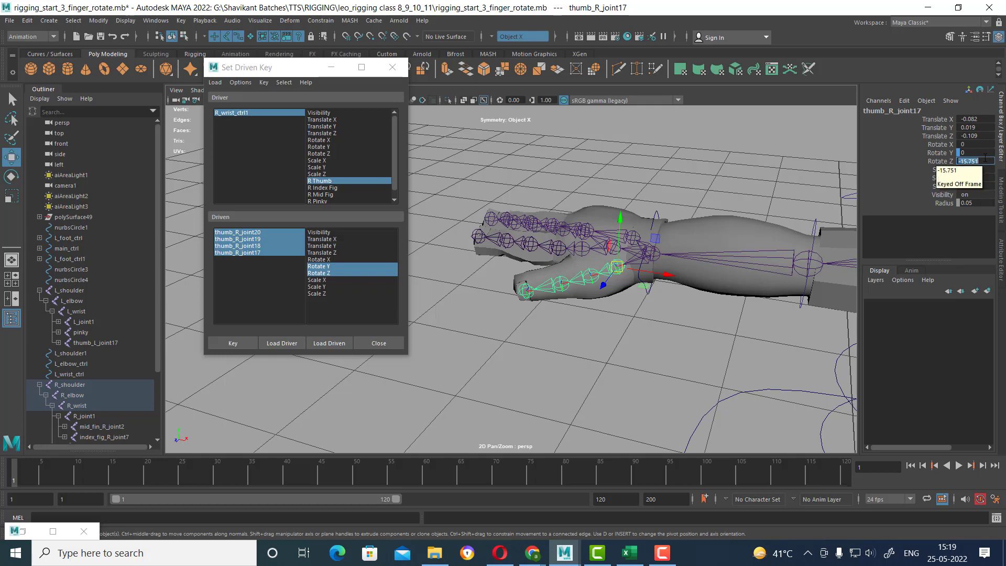
type("36.72")
key("Return")
scroll(723, 314, "up", 3)
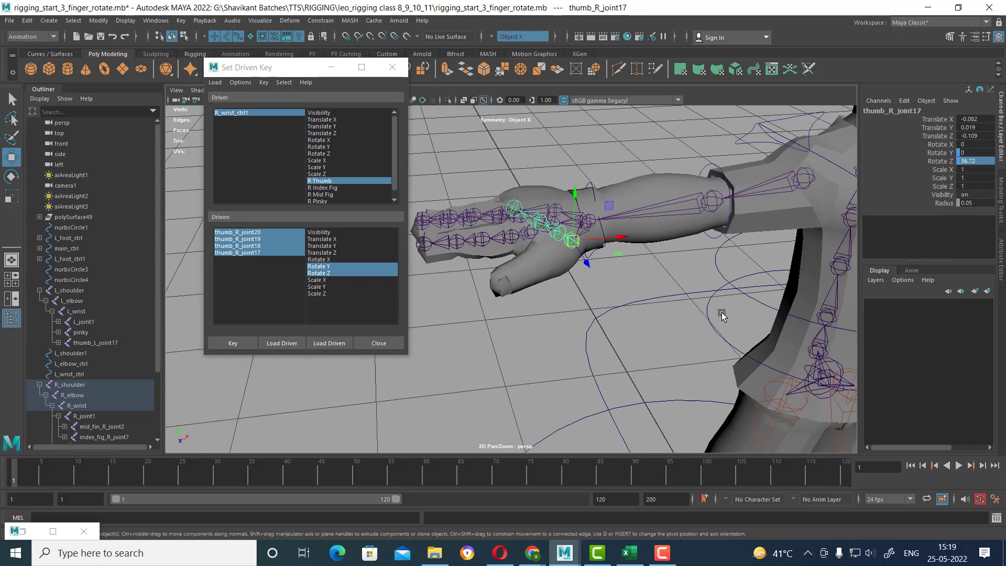
key("ctrl+z")
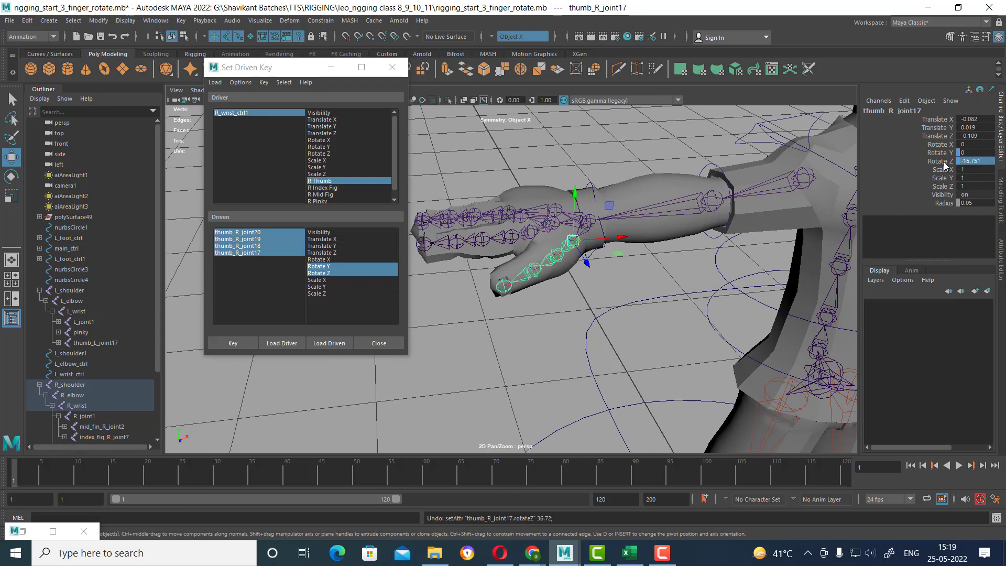
- Trial-bend the thumb around Z with the Rotate tool, undo it, and reselect R_wrist_ctrl1
left_click(941, 161)
key("e")
scroll(595, 318, "down", 5)
scroll(556, 337, "up", 2)
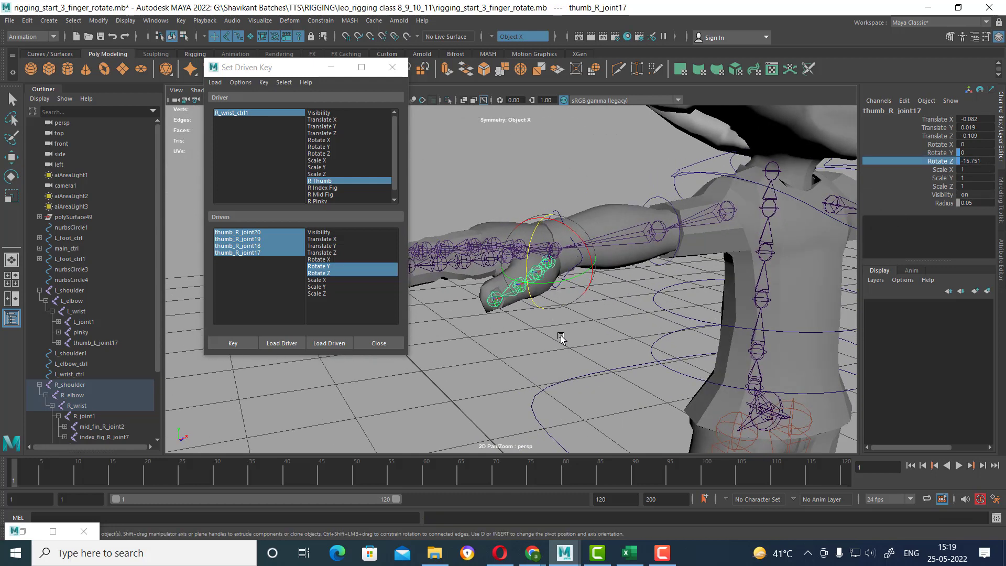
middle_click_drag(557, 336, 633, 326)
left_click(941, 153)
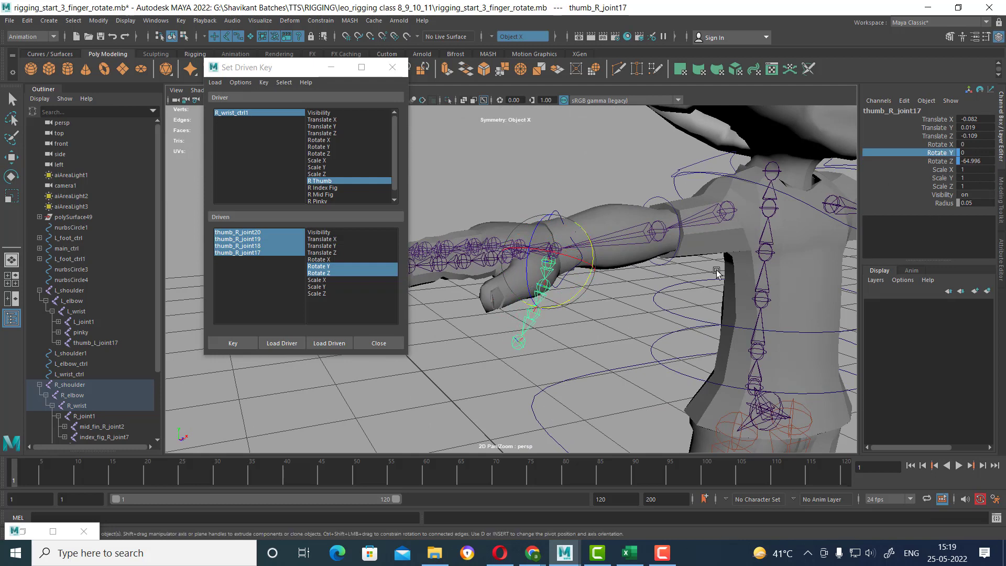
key("ctrl+z")
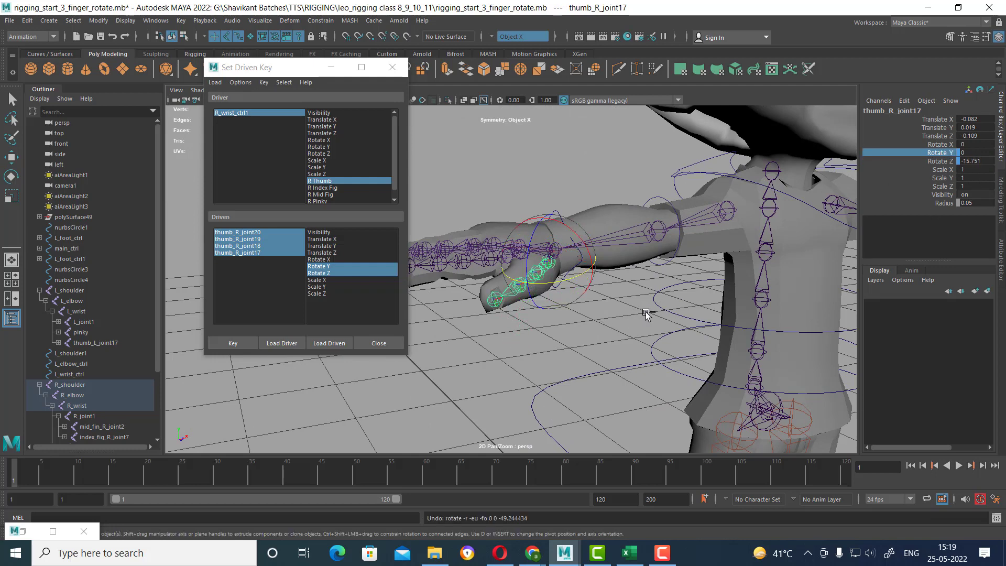
left_click(246, 113)
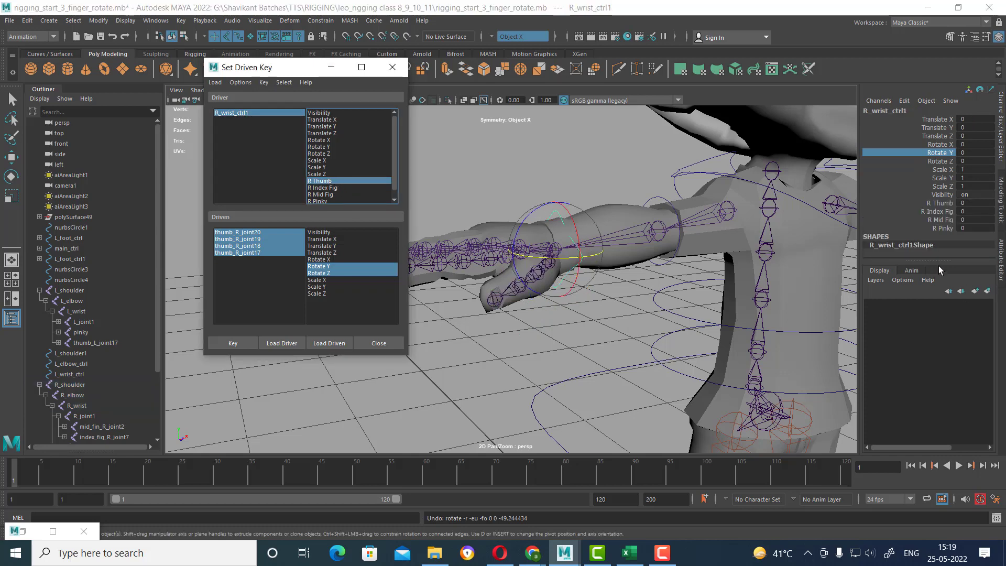
- Set R Thumb to 1 and select the right thumb joints thumb_R_joint20 to 17
left_click(939, 203)
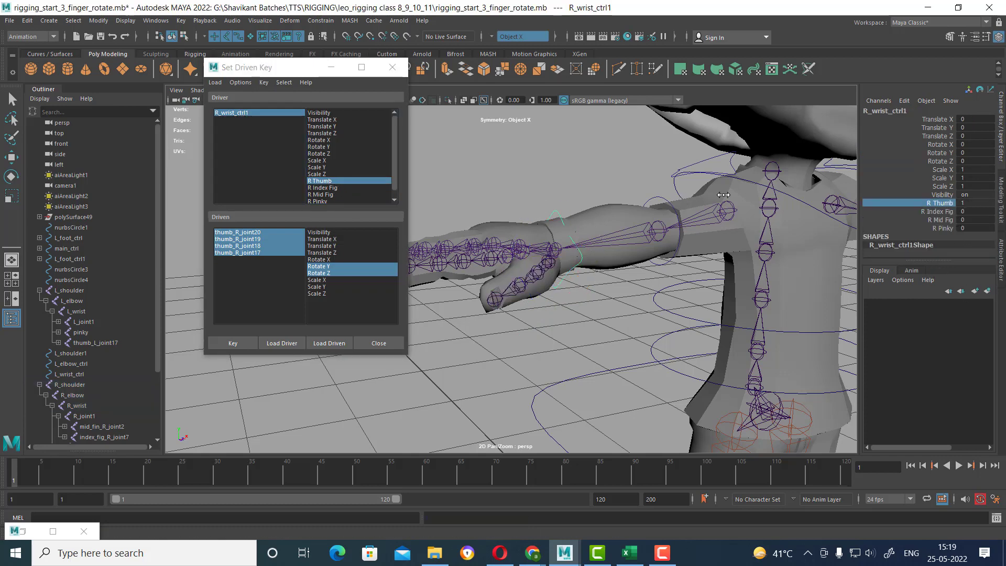
middle_click_drag(686, 201, 767, 195)
mouse_move(573, 312)
left_mouse_down("alt")
mouse_move(503, 326)
mouse_move(607, 233)
left_mouse_up("alt")
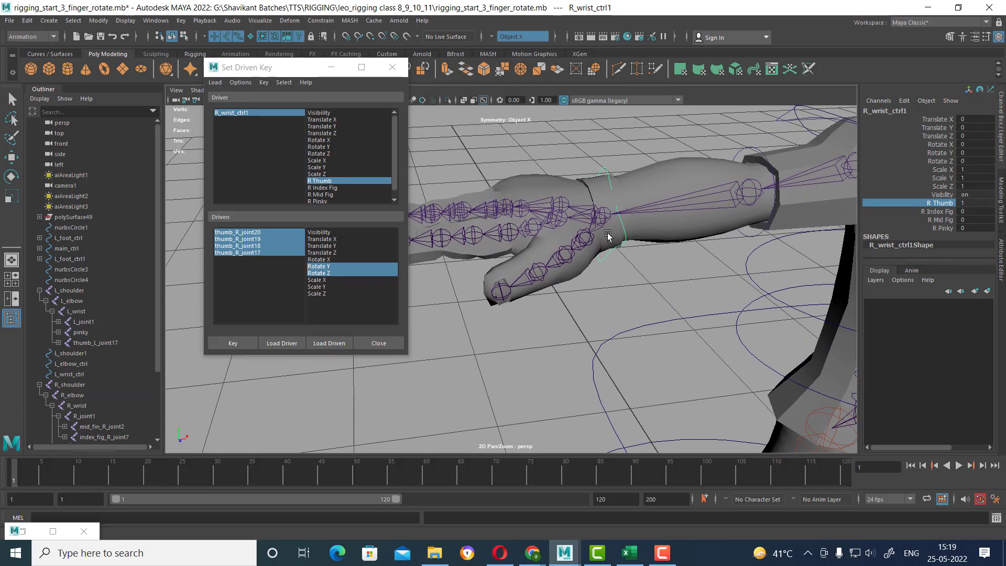
left_click(500, 288)
key("w")
mouse_move(501, 288)
left_mouse_down("alt")
mouse_move(581, 254)
mouse_move(567, 283)
left_mouse_up("alt")
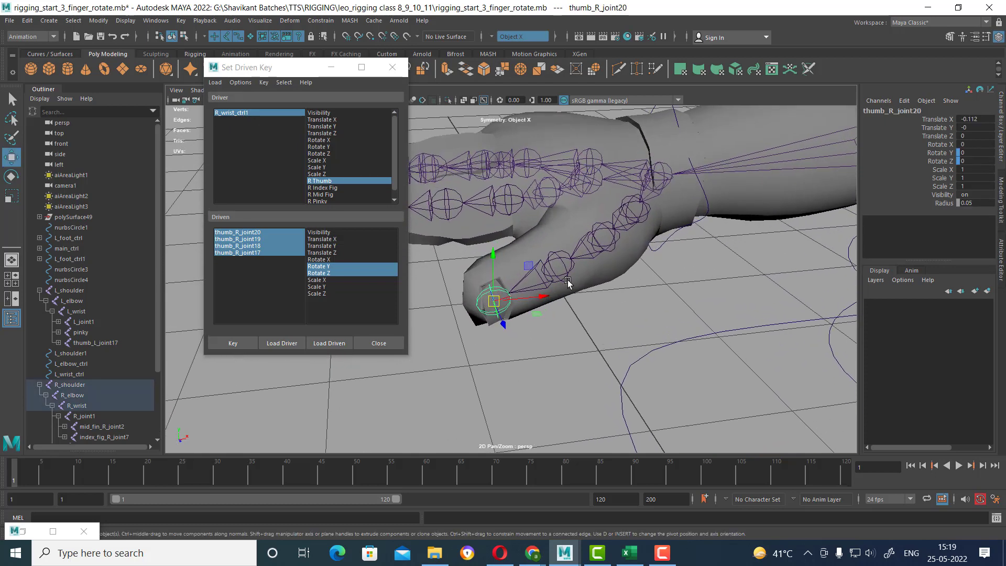
left_click(572, 268, "shift")
left_click(619, 236)
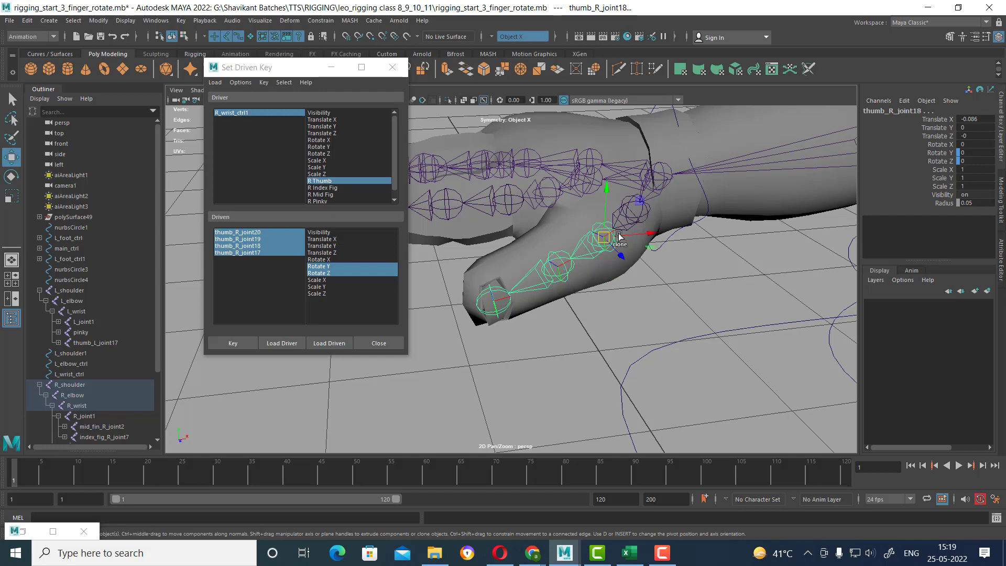
key("f")
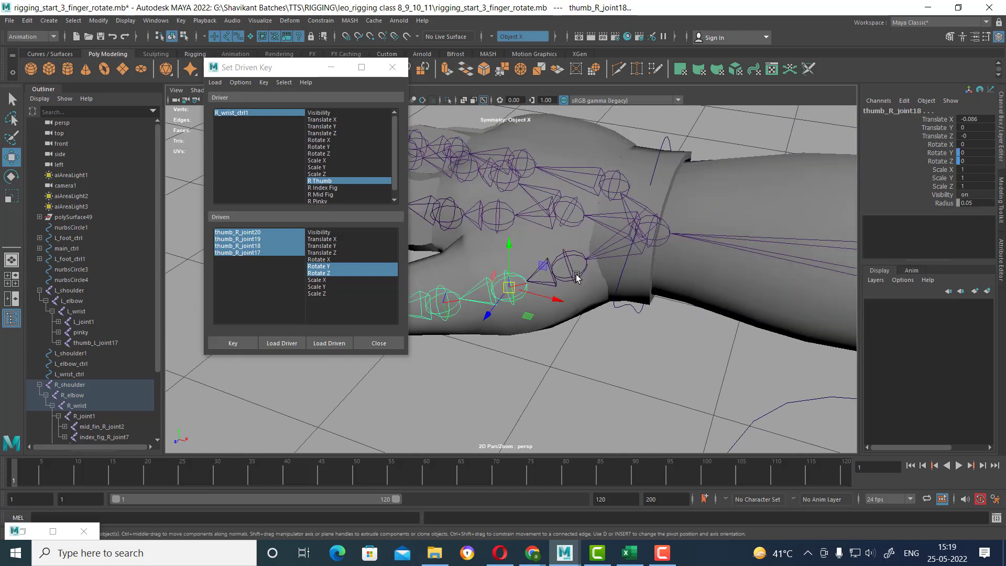
key("Up")
key("f")
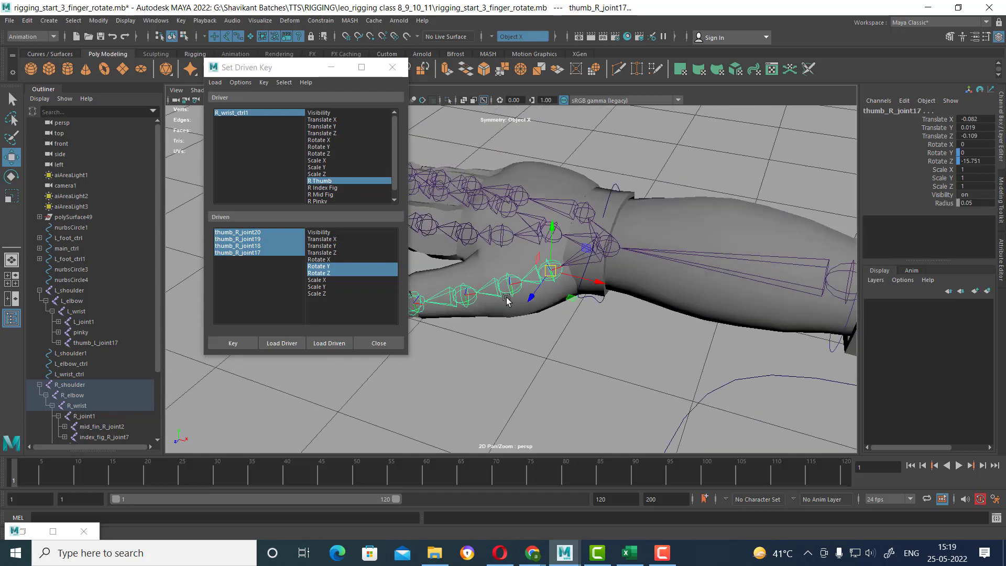
key("e")
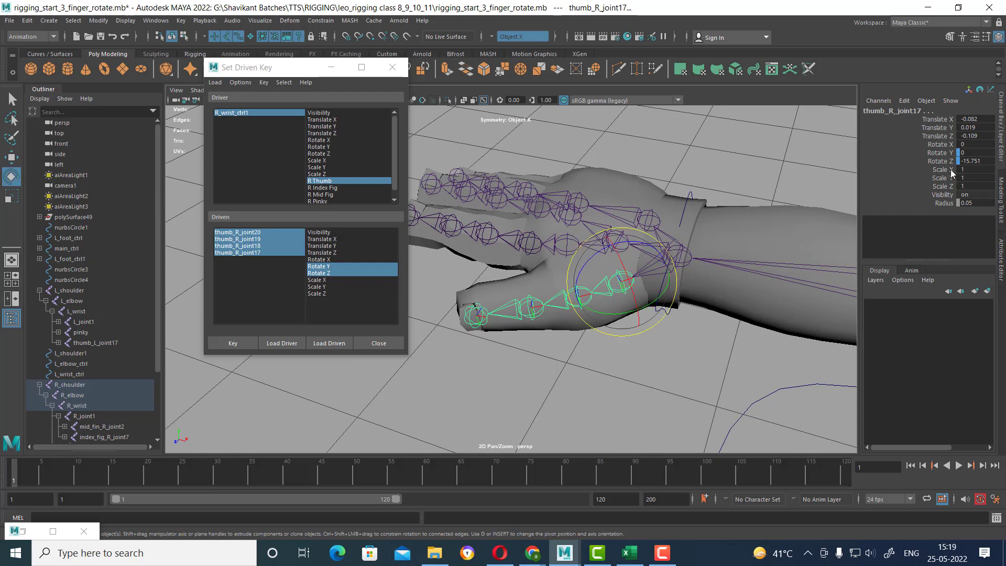
- Curl the thumb to Rotate Y 28.385 and Rotate Z -42.48, and key the pose
left_click(941, 162)
left_click_drag(638, 303, 607, 313)
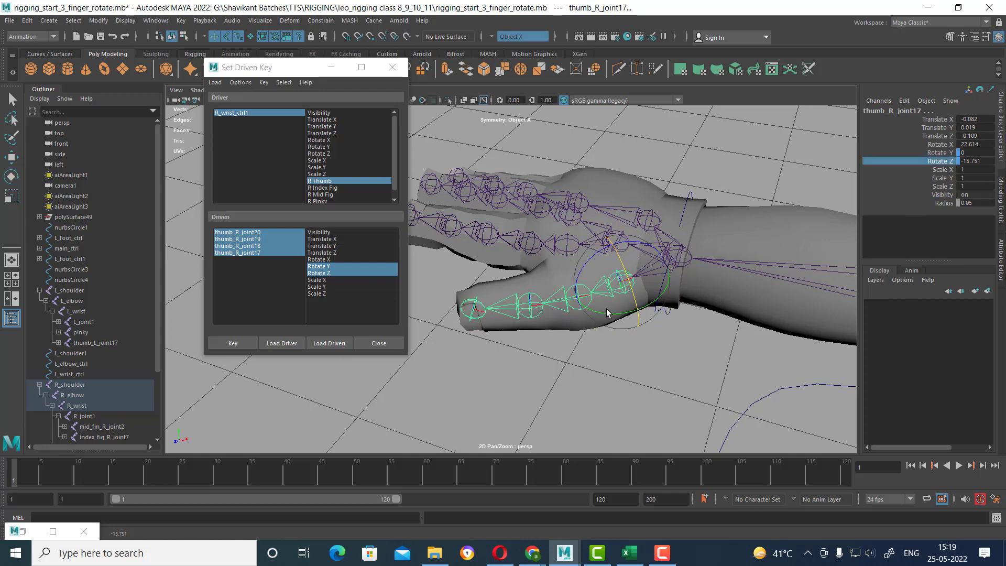
key("ctrl+z")
key("ctrl+z")
key("ctrl+z")
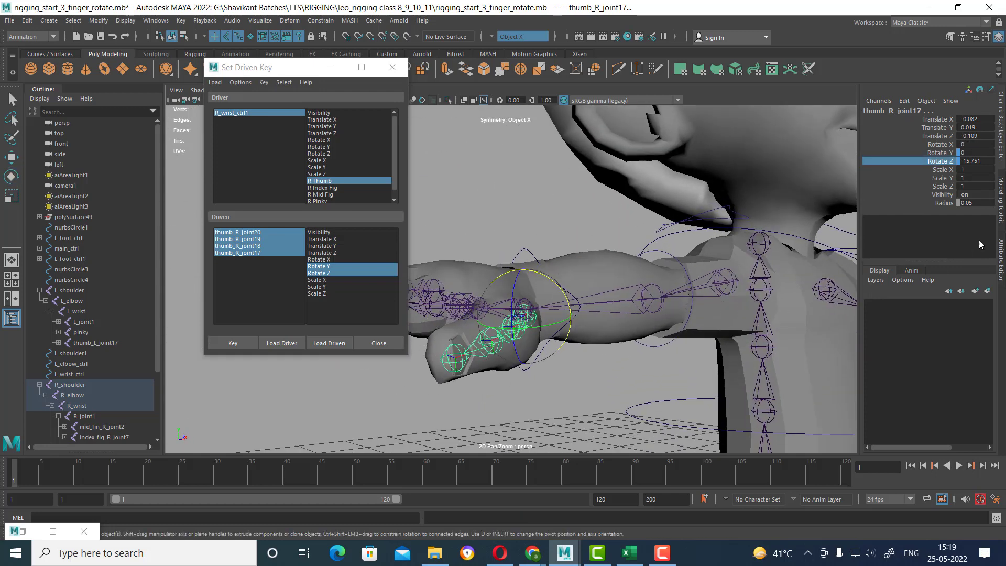
left_click(942, 153)
left_click_drag(623, 338, 564, 358, "alt")
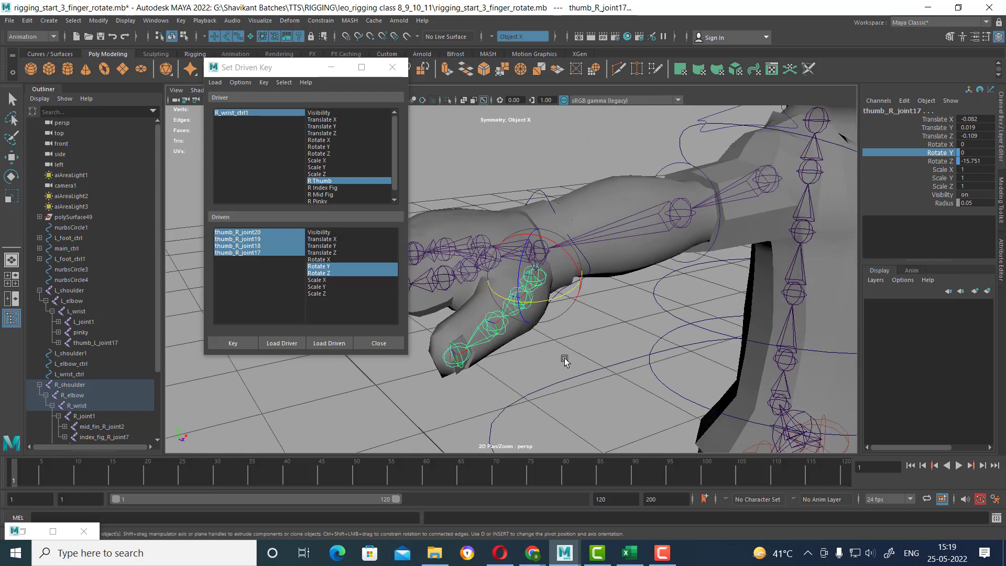
mouse_move(565, 357)
middle_mouse_down()
mouse_move(582, 355)
mouse_move(532, 370)
mouse_move(550, 359)
middle_mouse_up()
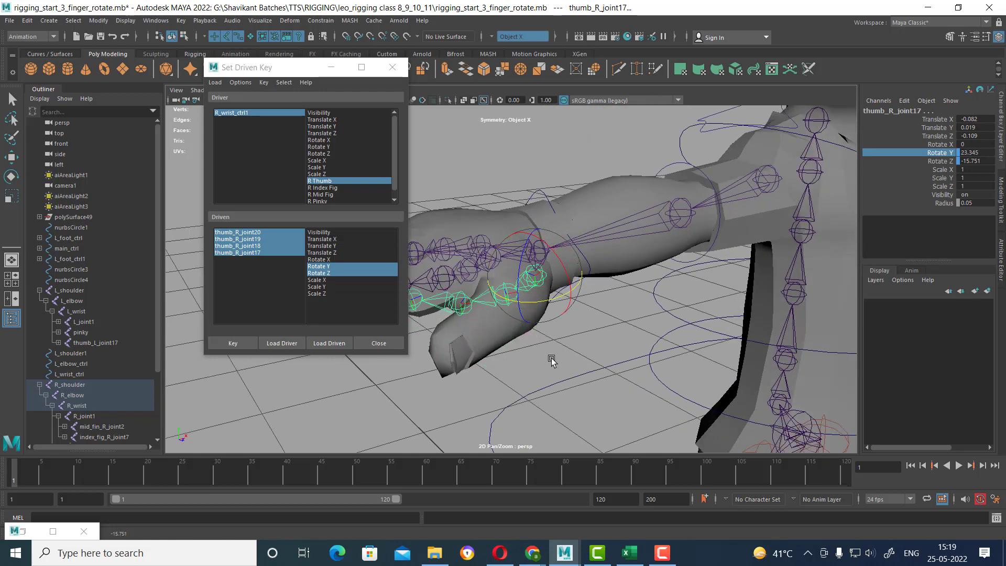
left_click_drag(550, 360, 613, 367, "alt")
middle_click_drag(637, 370, 623, 373)
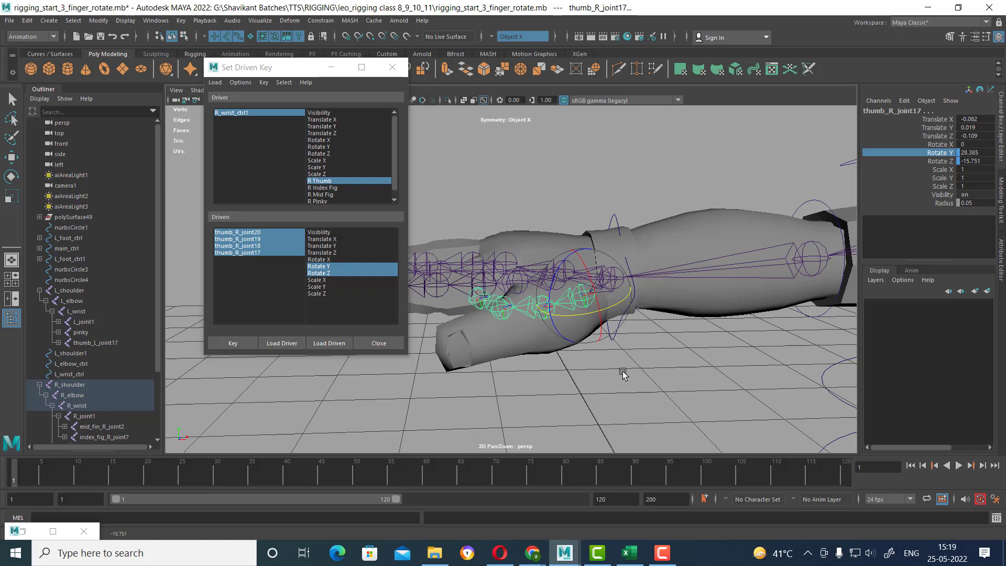
left_click(941, 162)
middle_click_drag(706, 331, 744, 335)
mouse_move(744, 334)
left_mouse_down("alt")
mouse_move(684, 313)
mouse_move(802, 179)
left_mouse_up("alt")
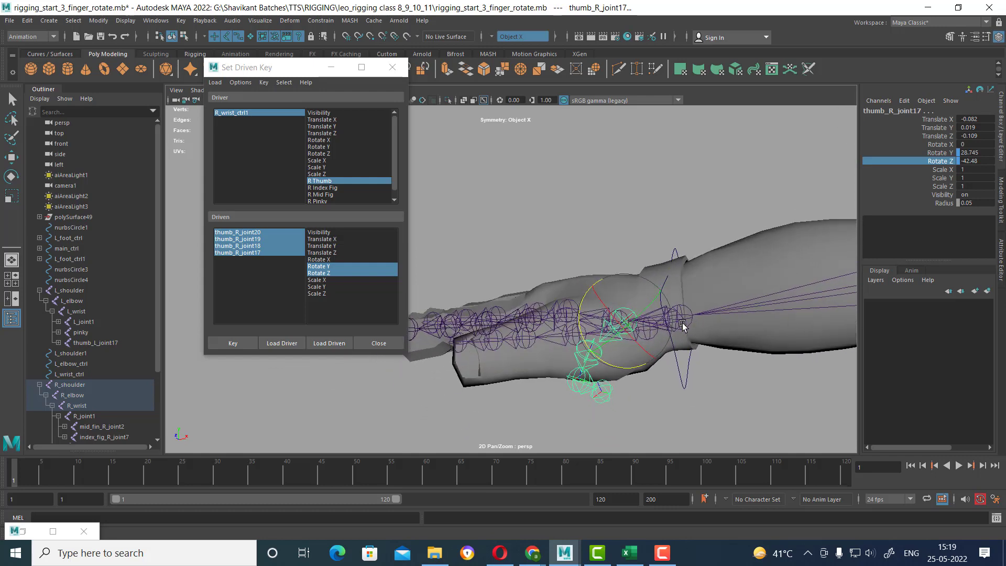
left_click(234, 344)
- Reselect R_wrist_ctrl1 and set R Thumb back to 0 to test the thumb straightening
left_click_drag(357, 375, 581, 210, "alt")
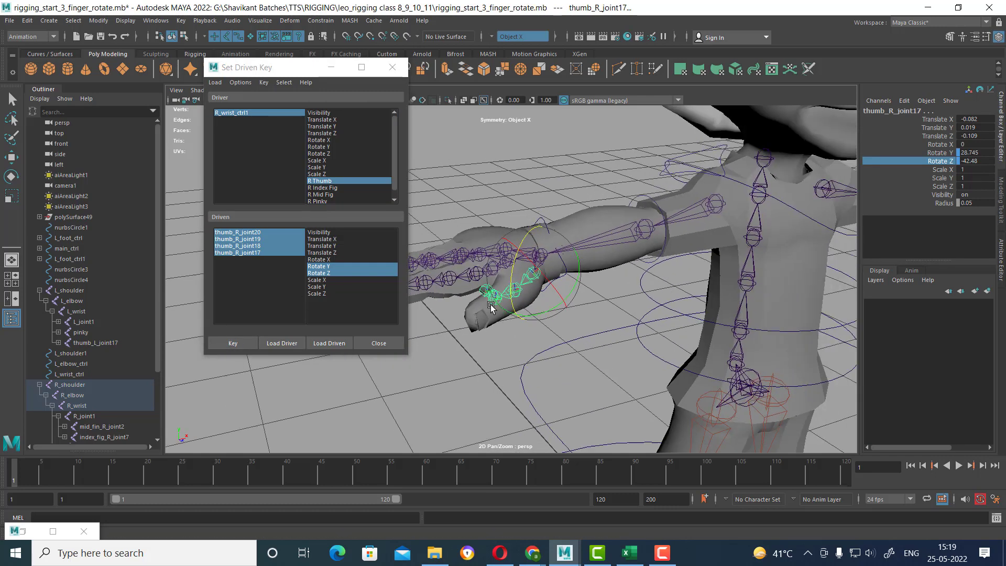
type("0")
left_click(596, 229)
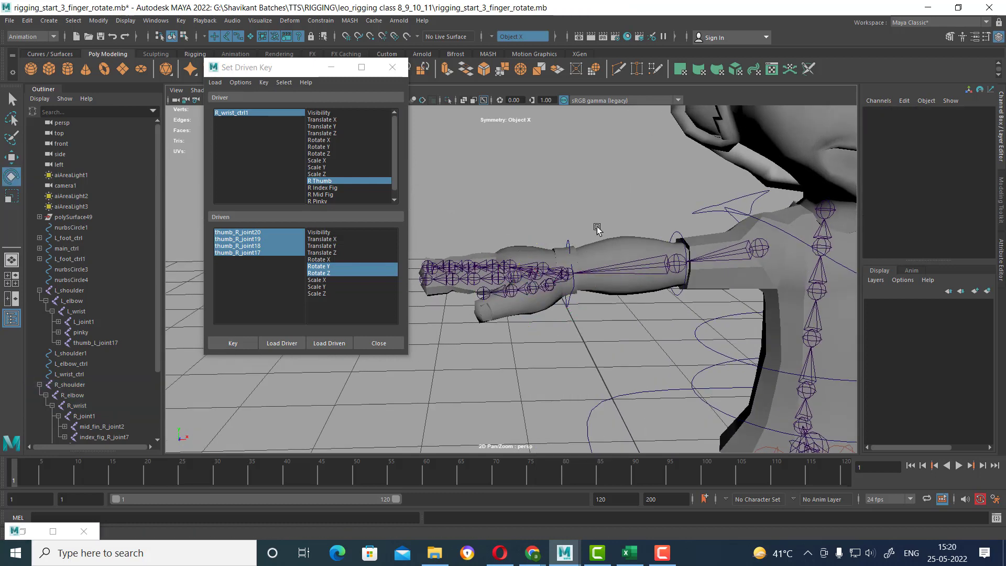
left_click(569, 245)
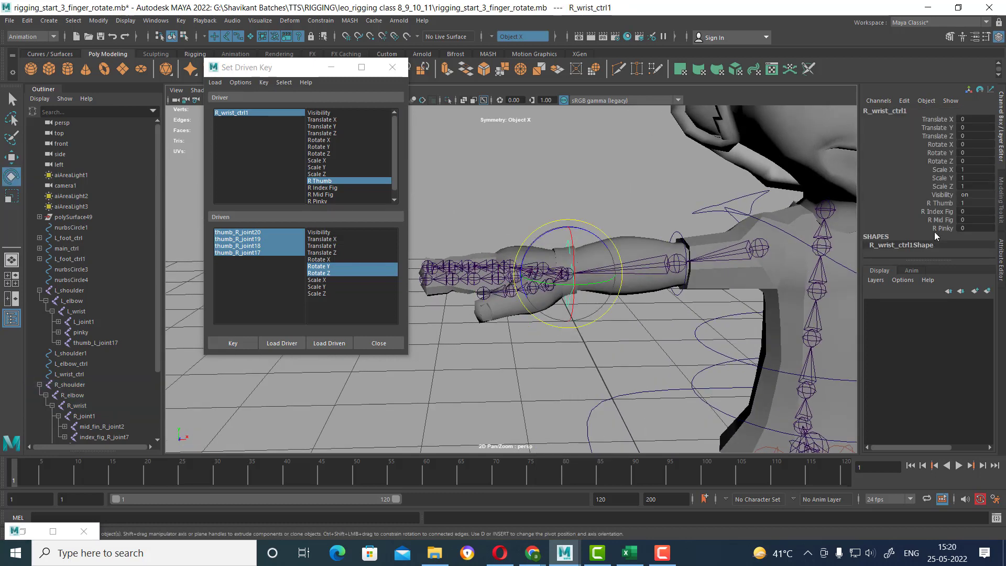
left_click(940, 203)
mouse_move(696, 273)
middle_mouse_down()
mouse_move(579, 319)
mouse_move(620, 350)
mouse_move(518, 350)
middle_mouse_up()
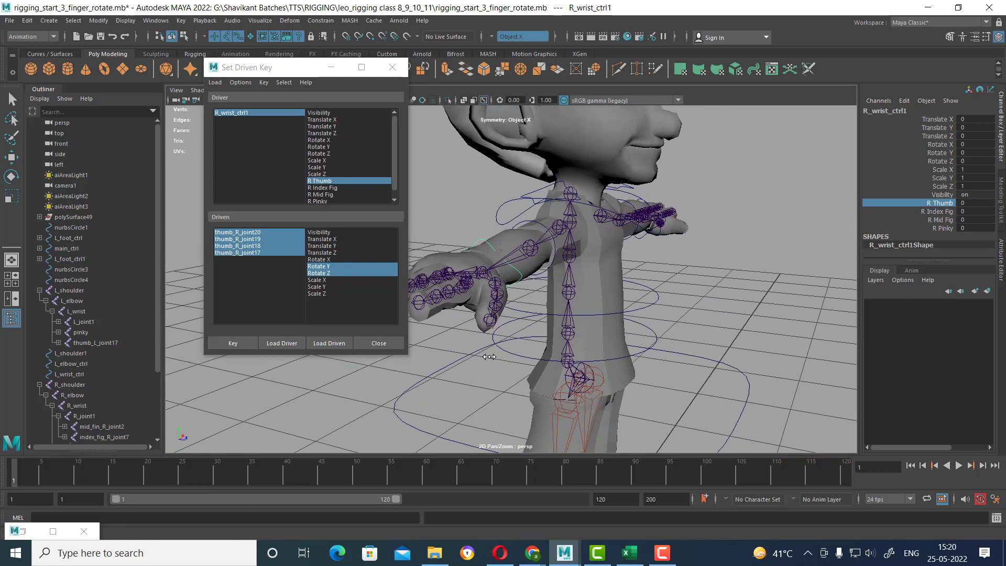
scroll(576, 343, "up", 5)
scroll(575, 314, "up", 4)
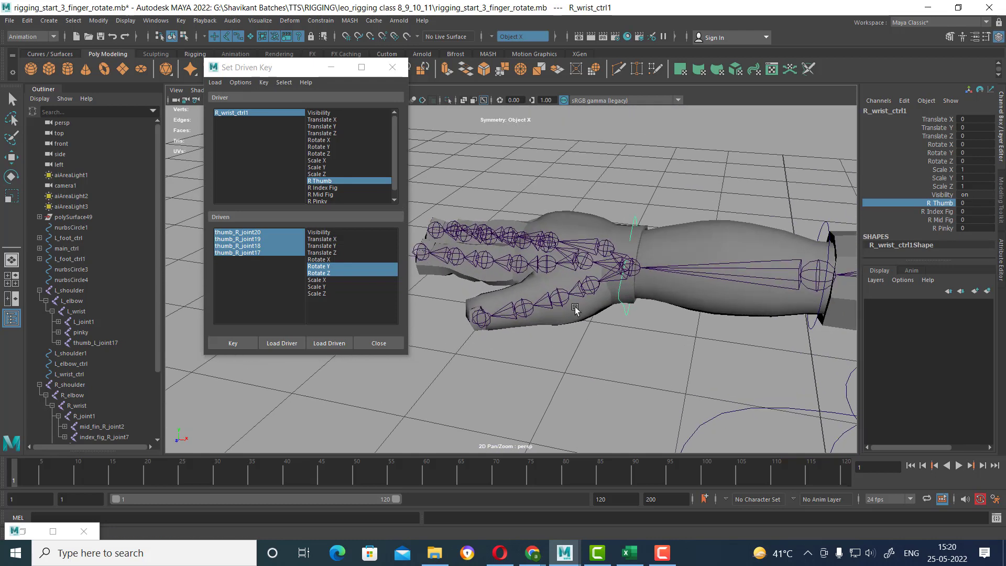
mouse_move(575, 310)
middle_mouse_down()
mouse_move(590, 359)
mouse_move(541, 366)
mouse_move(642, 398)
middle_mouse_up()
scroll(580, 351, "up", 3)
scroll(580, 351, "up", 2)
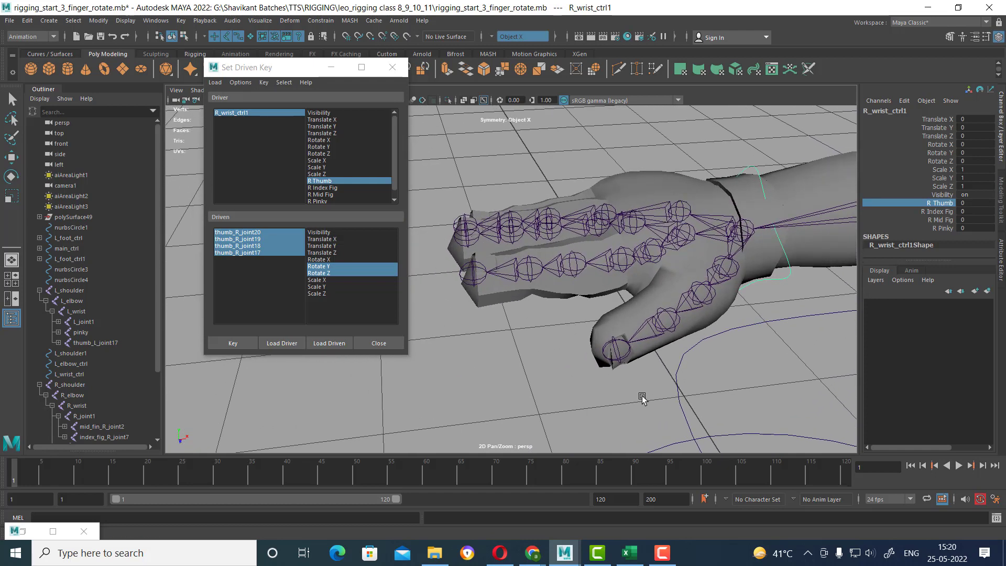
left_click_drag(645, 308, 499, 328, "alt")
- Select the right index finger joints up to the base and load them as driven
left_click(474, 270)
key("e")
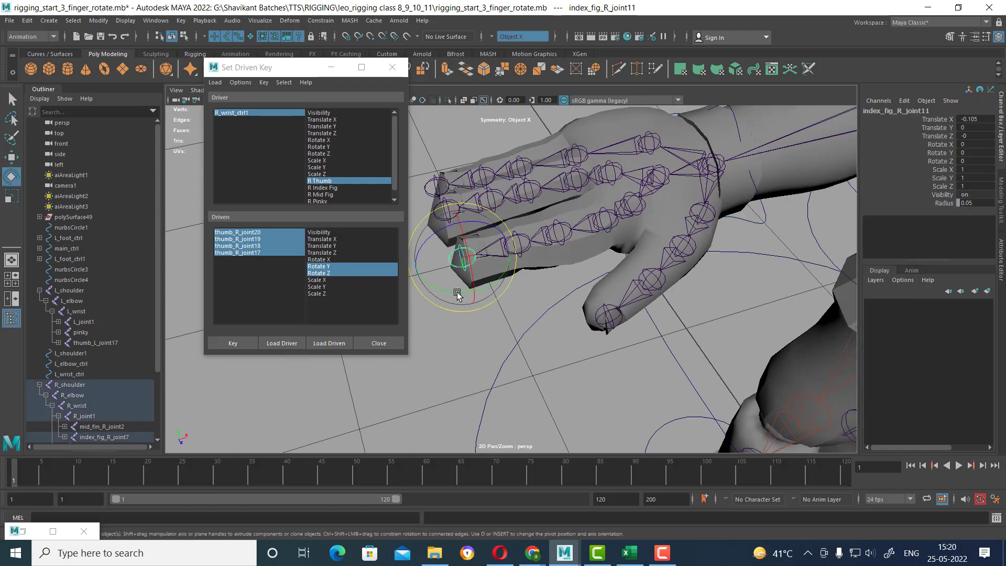
middle_click_drag(474, 269, 493, 350, "alt")
key("w")
mouse_move(527, 321)
left_mouse_down("alt")
mouse_move(513, 335)
mouse_move(526, 322)
left_mouse_up("alt")
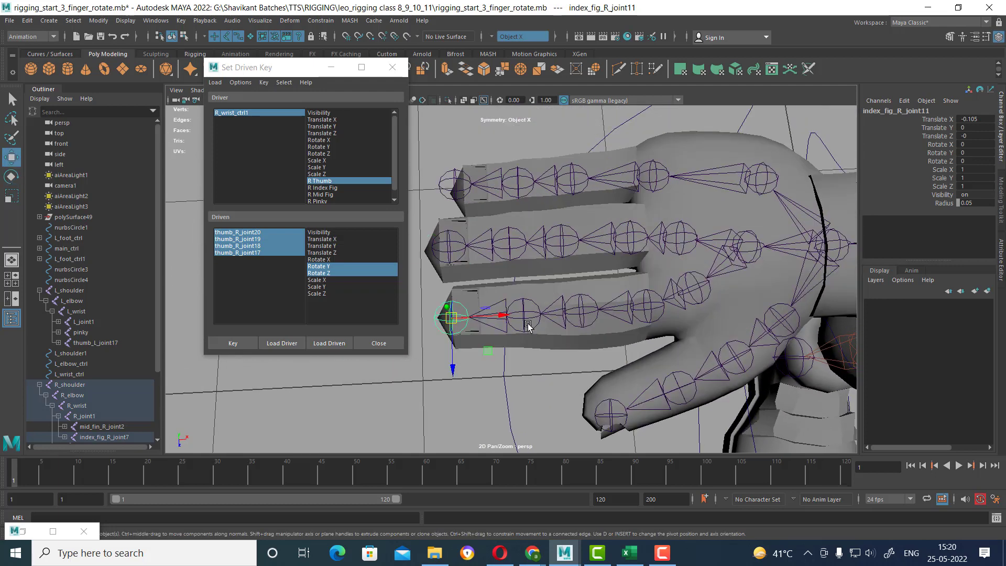
left_click(544, 330)
key("Up")
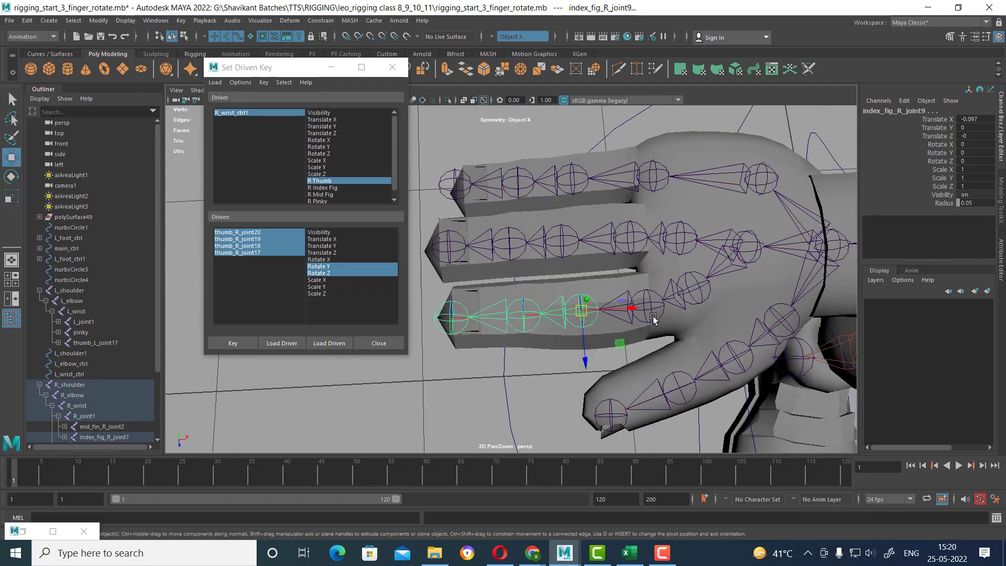
key("Up")
left_click(330, 342)
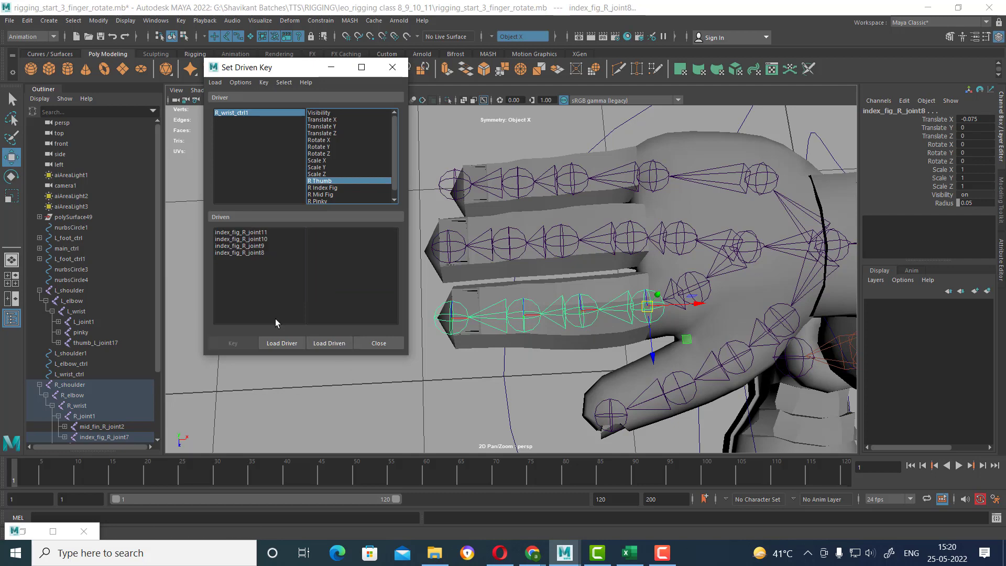
- Key Rotate Z of index_fig_R_joint11–8 against R Index Fig at the straight pose
left_click(241, 233)
left_click_drag(246, 242, 250, 253)
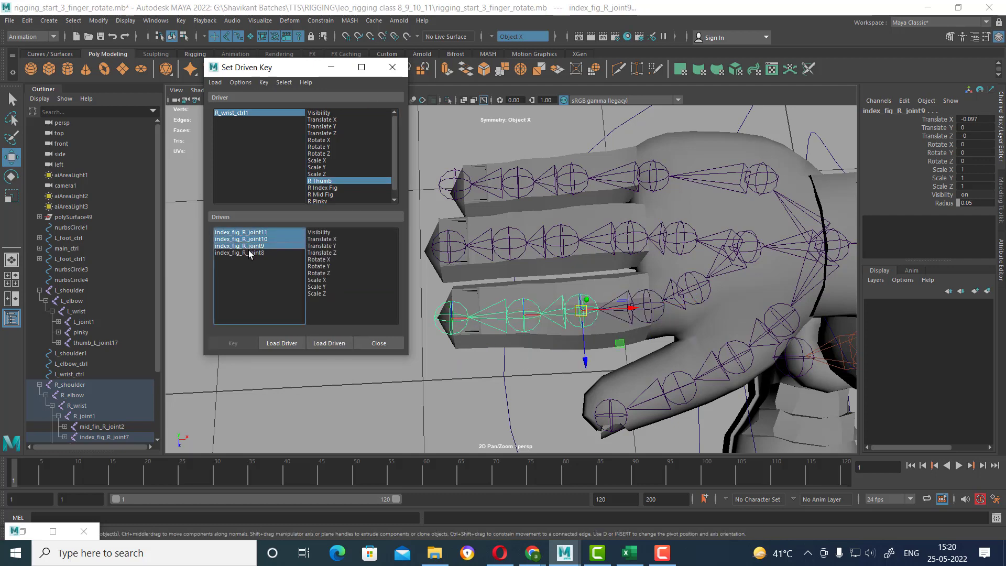
left_click(325, 187)
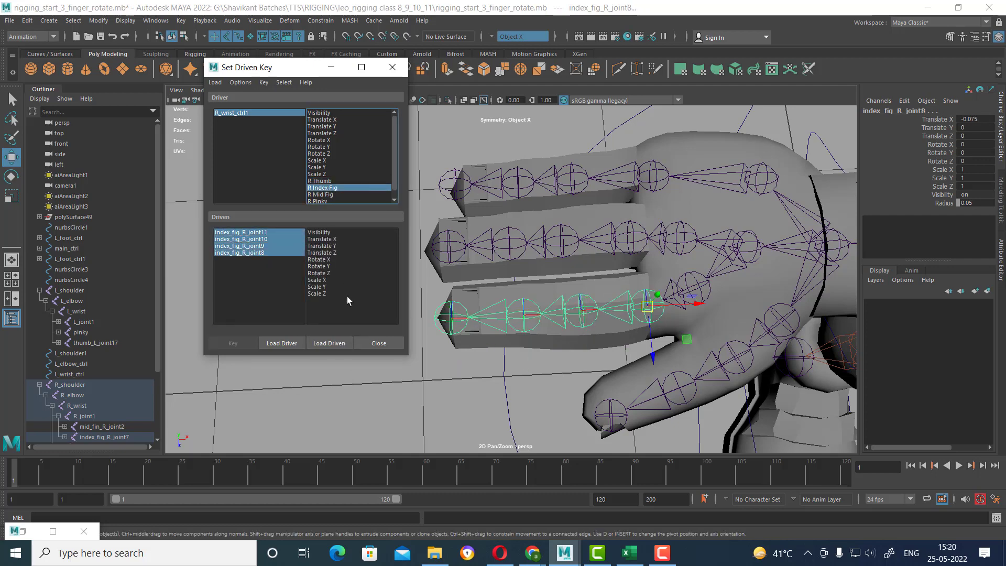
left_click(318, 273)
left_click_drag(681, 287, 689, 280, "alt")
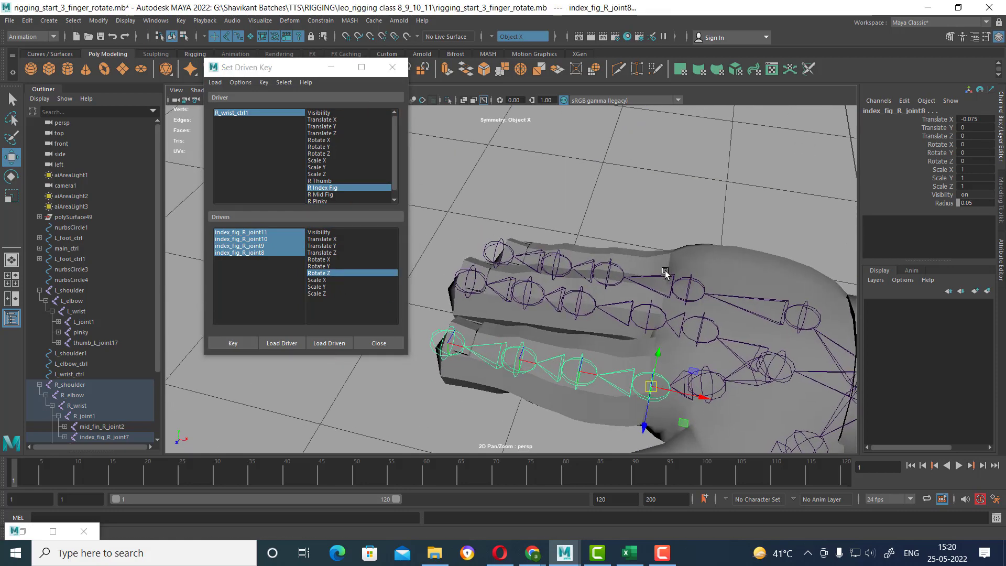
left_click_drag(612, 293, 526, 139, "alt")
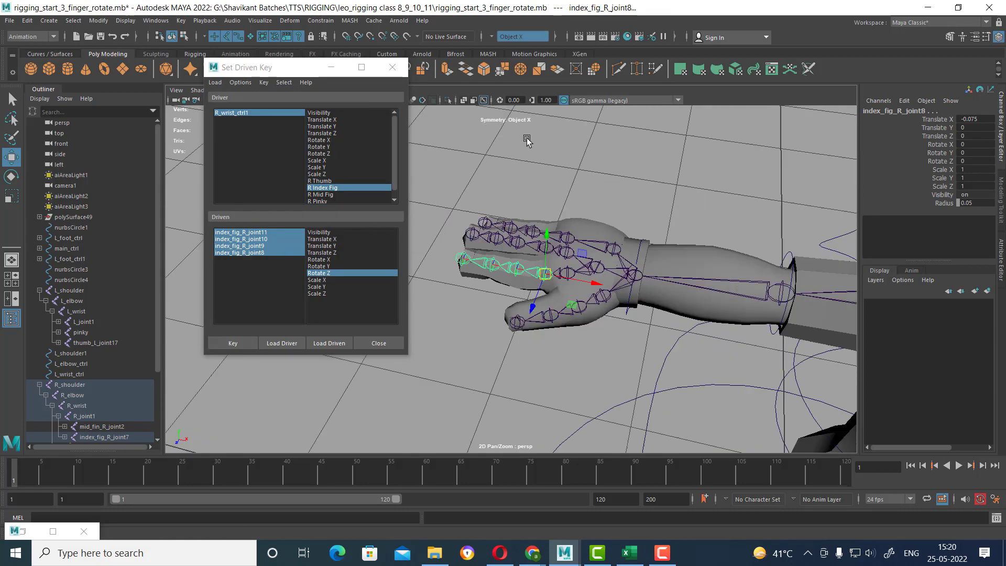
left_click(233, 343)
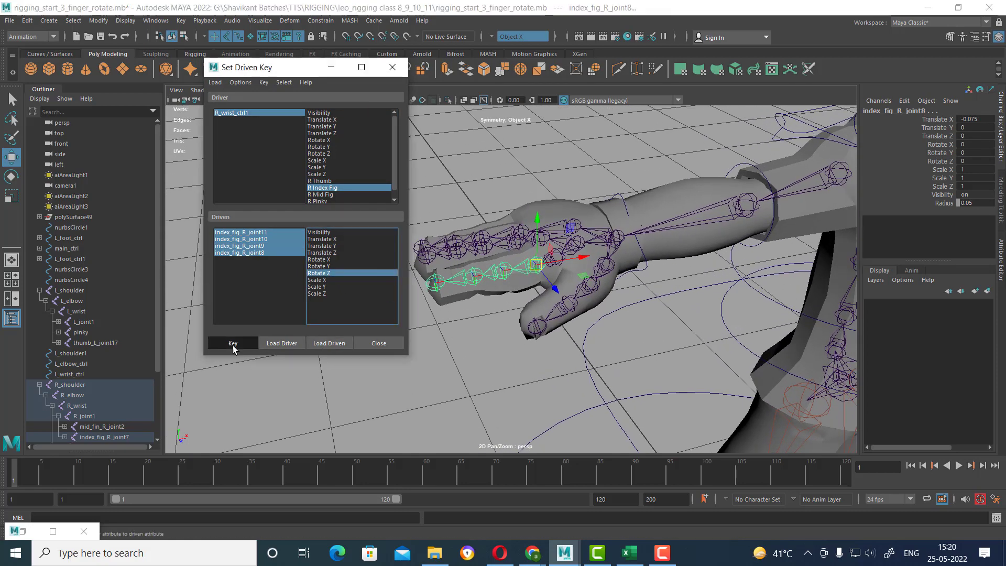
left_click(621, 201)
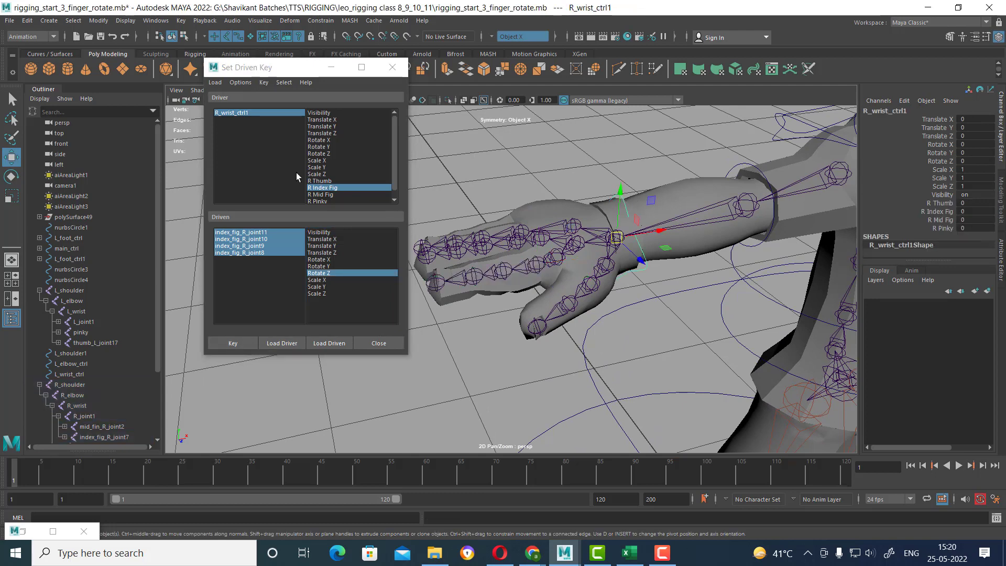
- Set R Index Fig on R_wrist_ctrl1 to 1
left_click(333, 188)
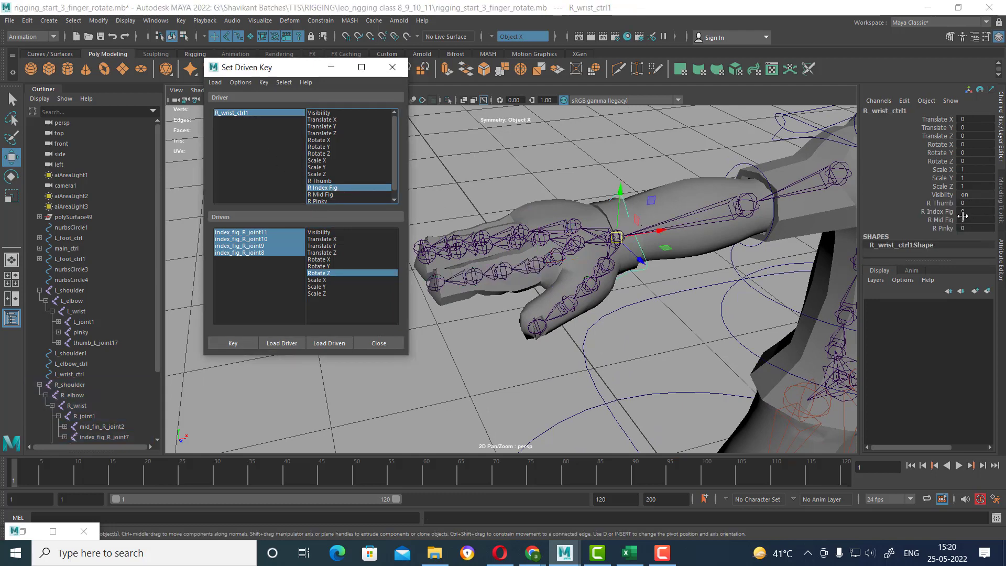
left_click(939, 216)
scroll(539, 321, "up", 2)
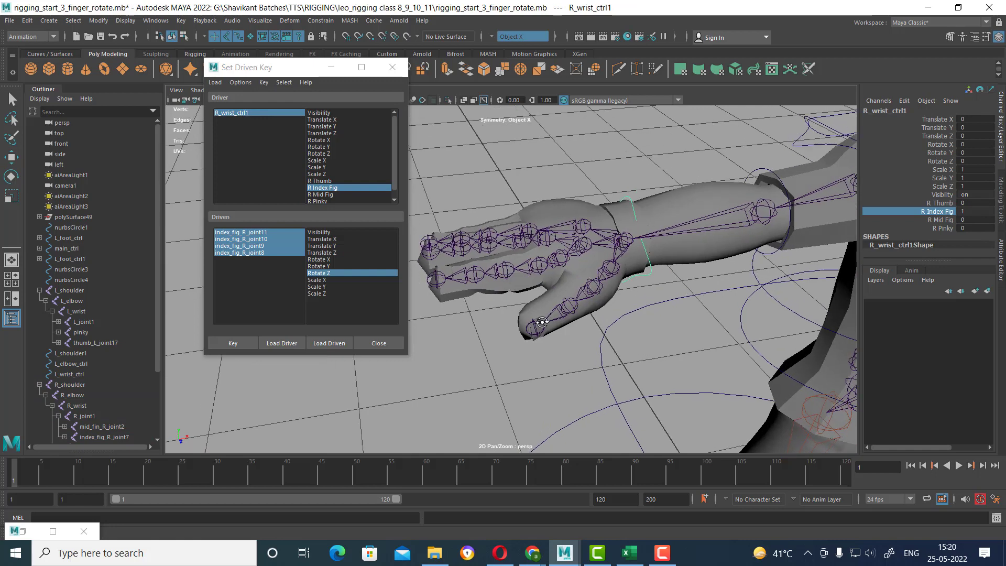
scroll(465, 305, "up", 2)
scroll(566, 332, "up", 2)
scroll(533, 288, "up", 2)
- Curl the four index finger joints down to Rotate Z -60.913 and key the pose
left_click(533, 289)
key("w")
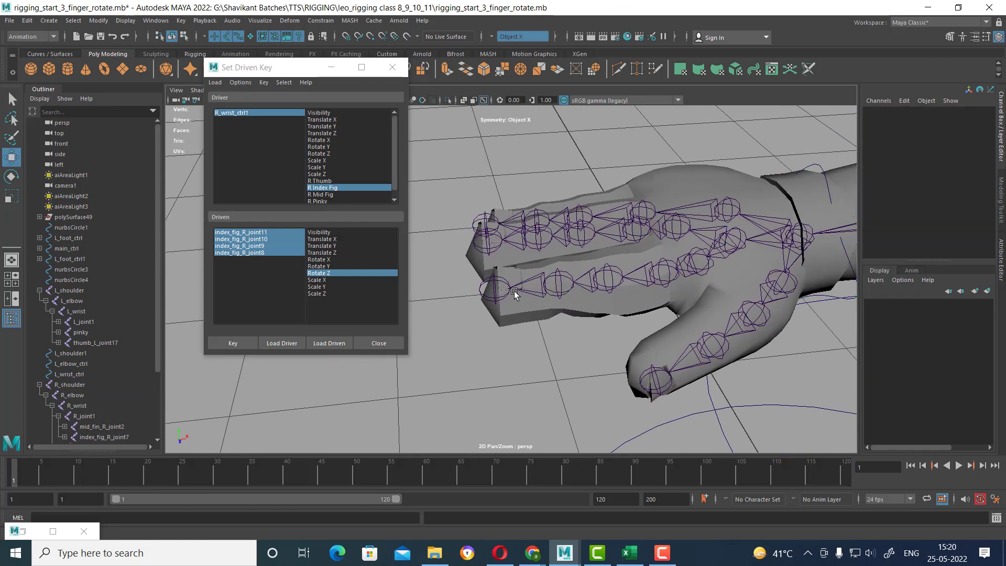
left_click(560, 285, "shift")
left_click(610, 278, "shift")
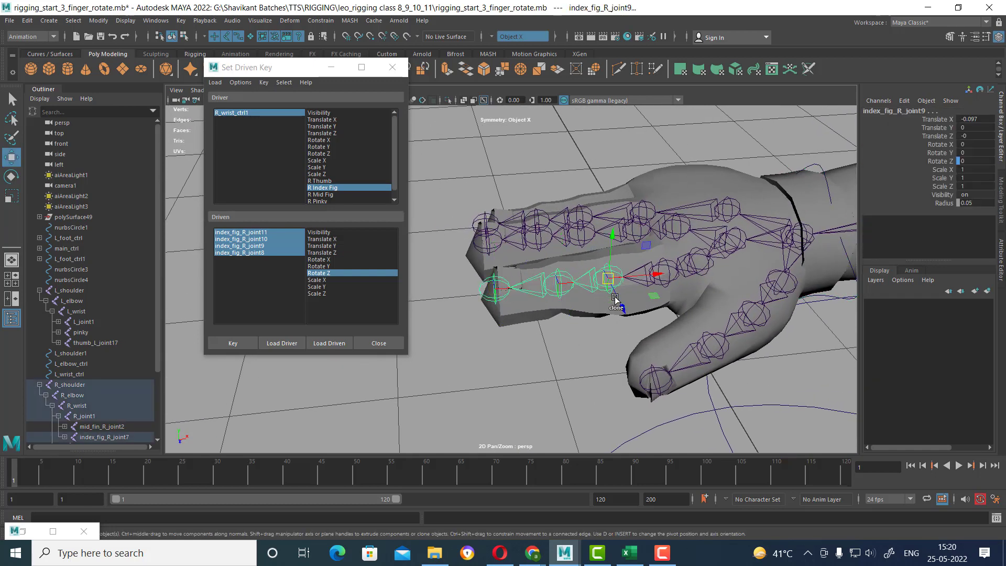
left_click(666, 277, "shift")
key("e")
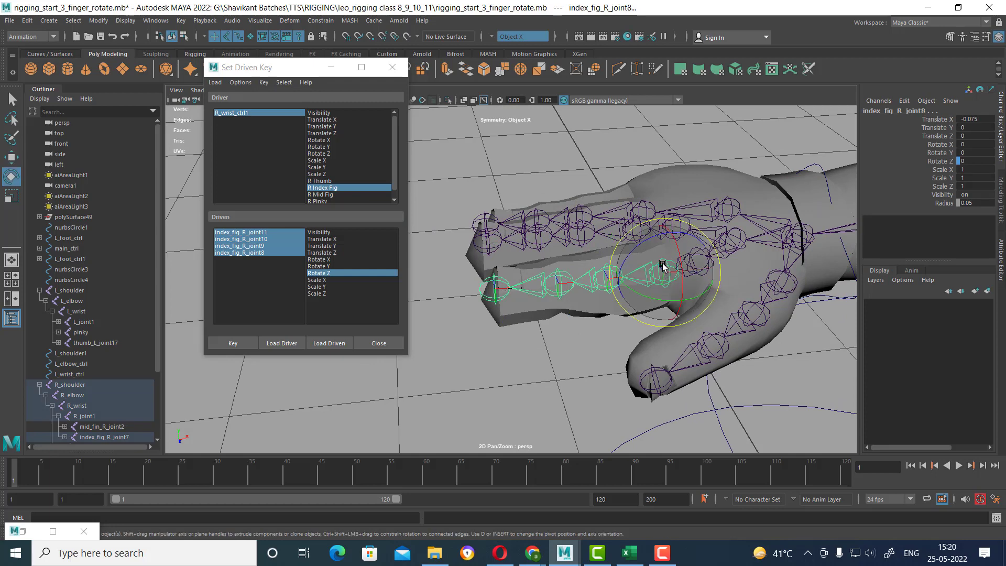
mouse_move(644, 236)
left_mouse_down()
mouse_move(610, 268)
mouse_move(542, 263)
left_mouse_up()
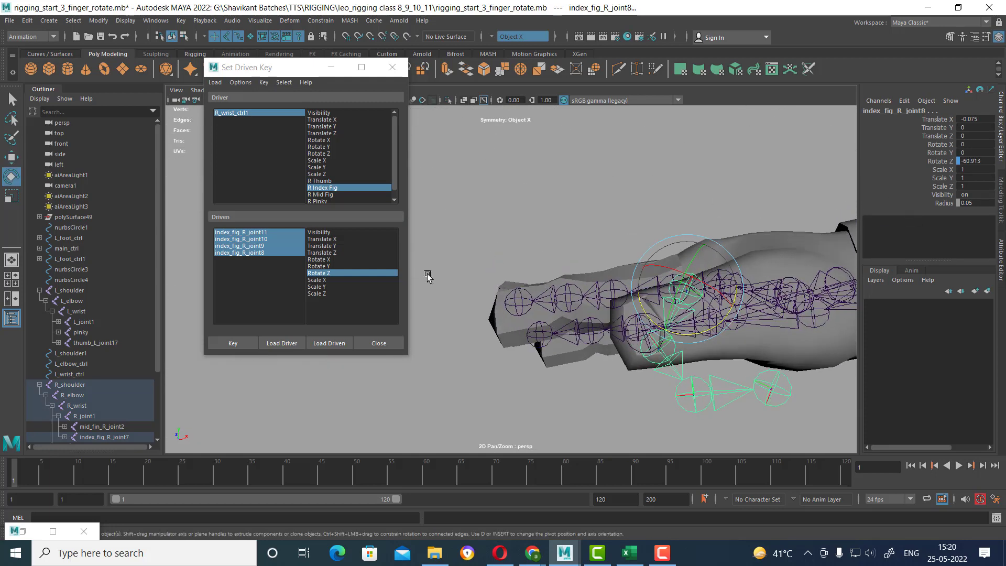
left_click(228, 342)
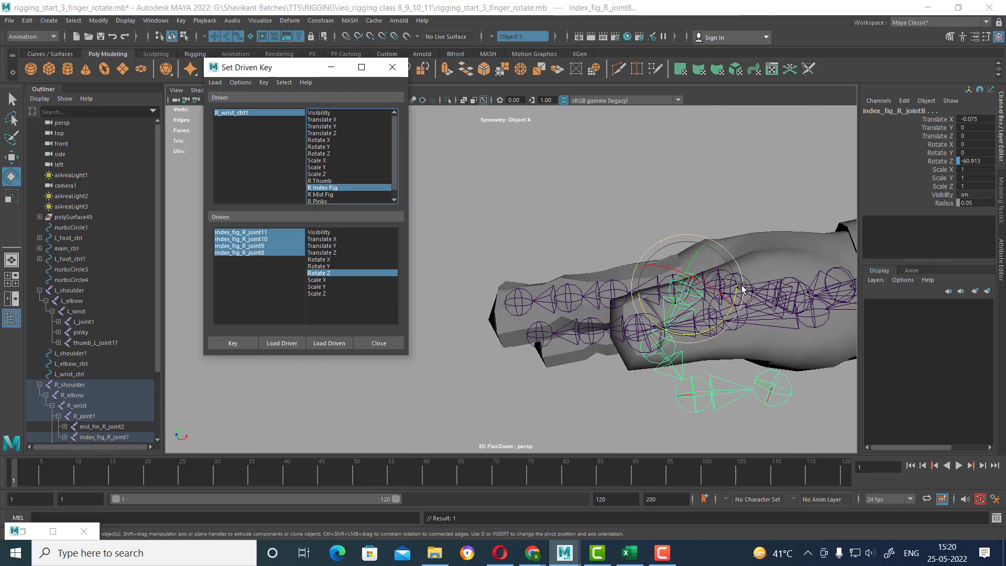
- Set R Index Fig back to 0 to confirm the index finger straightens, then select a middle finger joint
left_click_drag(586, 252, 672, 230, "alt")
left_click(671, 228)
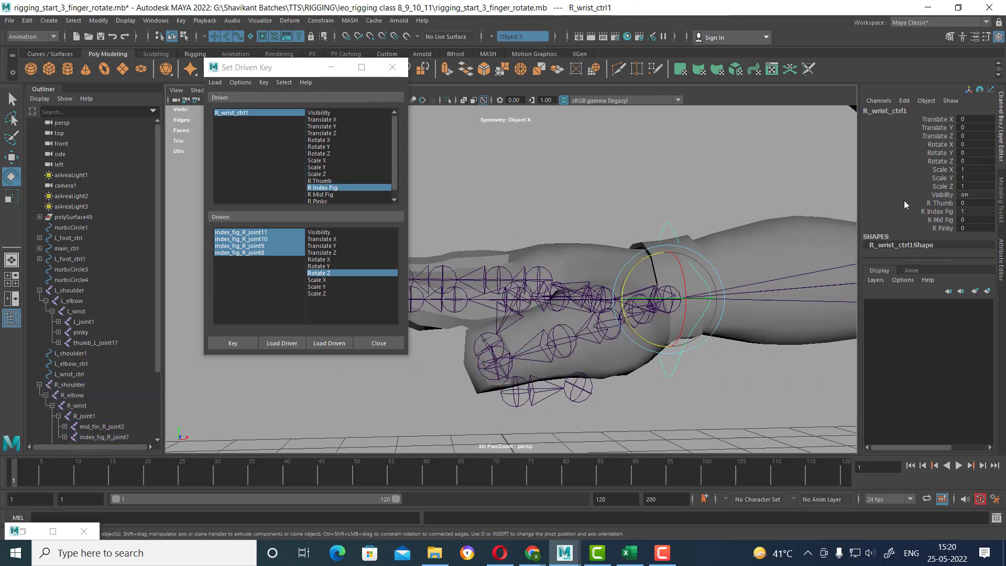
left_click(941, 212)
middle_click_drag(659, 250, 628, 254)
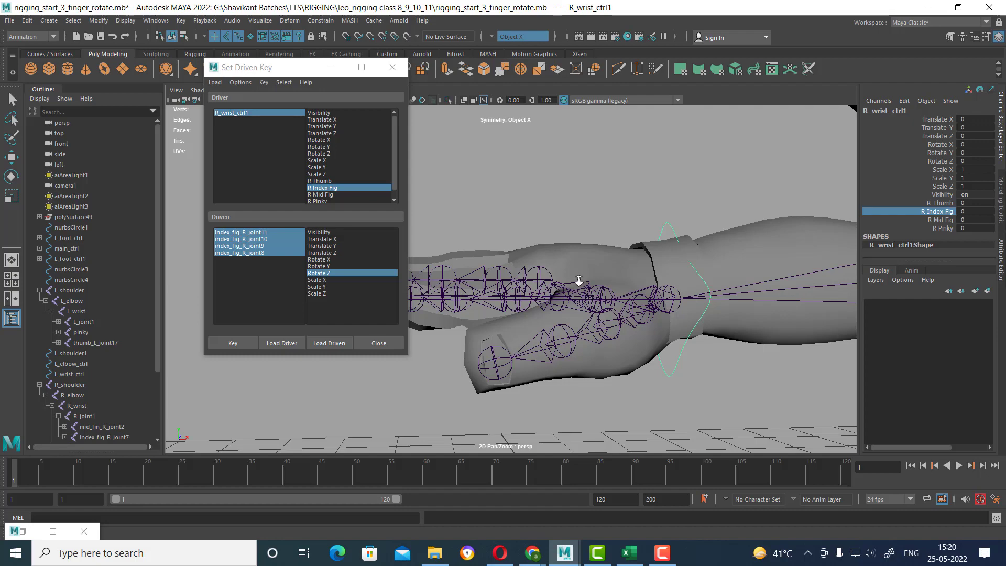
mouse_move(580, 280)
left_mouse_down("alt")
mouse_move(513, 292)
mouse_move(588, 318)
left_mouse_up("alt")
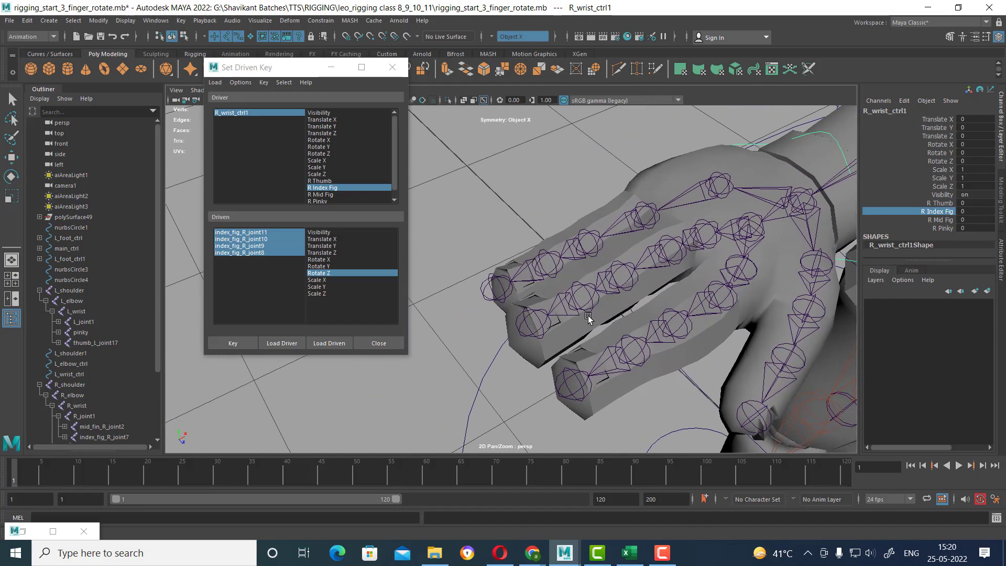
key("e")
left_click(520, 347)
- Switch to a zoomed-in, top-down wireframe view of the hand
key("w")
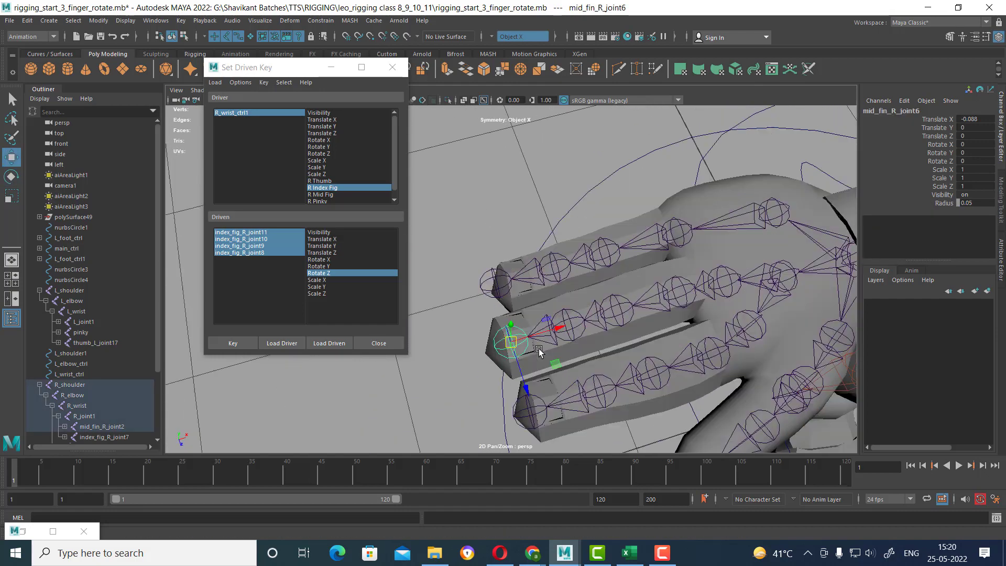
mouse_move(538, 342)
left_mouse_down("alt")
mouse_move(629, 320)
mouse_move(612, 319)
left_mouse_up("alt")
key("space")
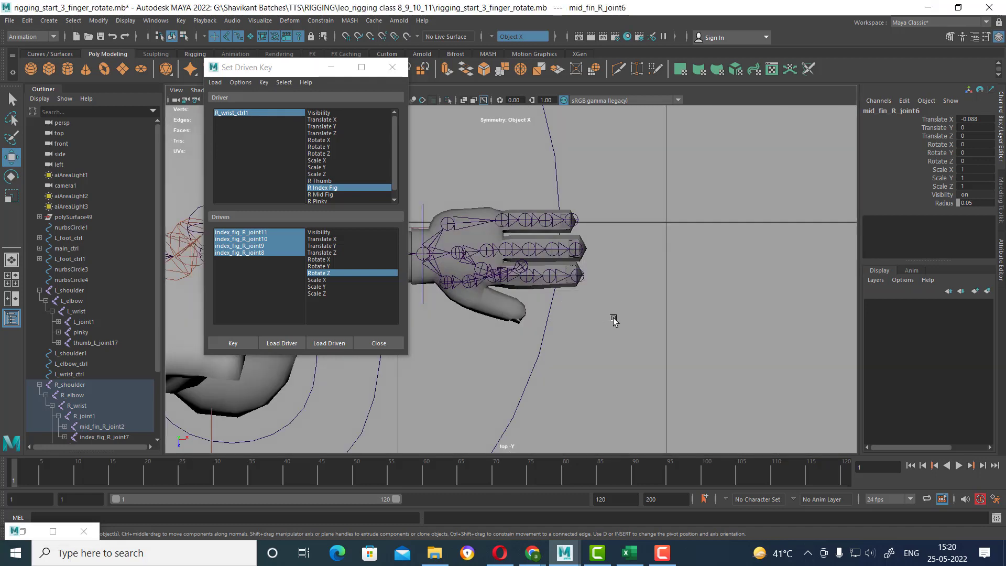
scroll(613, 320, "up", 3)
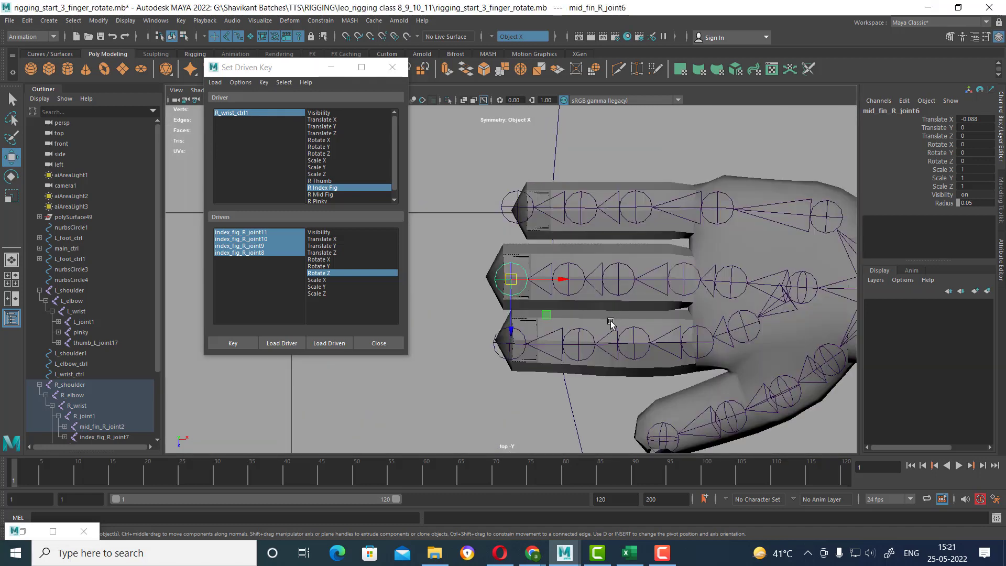
scroll(616, 329, "up", 1)
scroll(626, 337, "up", 1)
key("4")
scroll(681, 354, "up", 1)
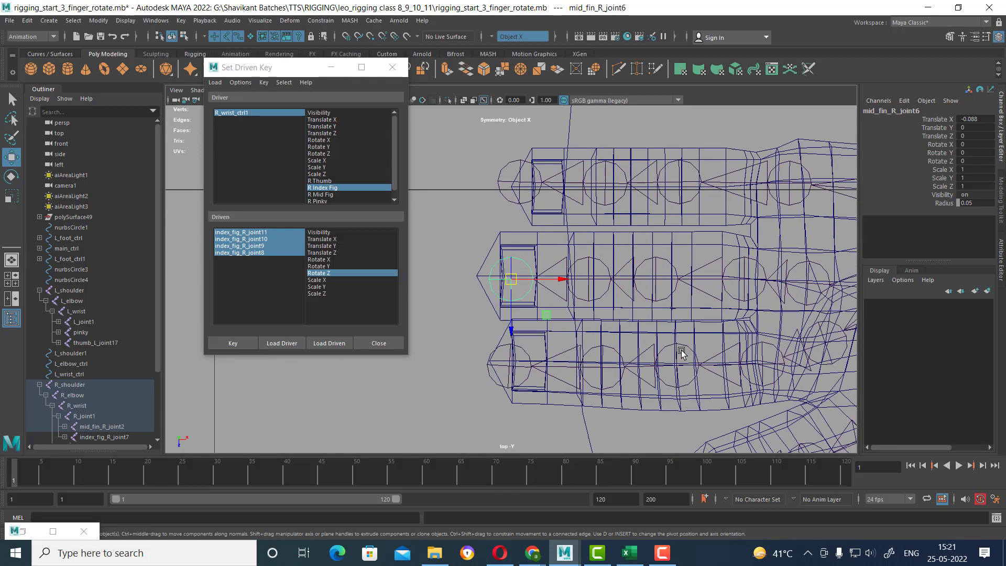
middle_click_drag(591, 281, 524, 280, "alt")
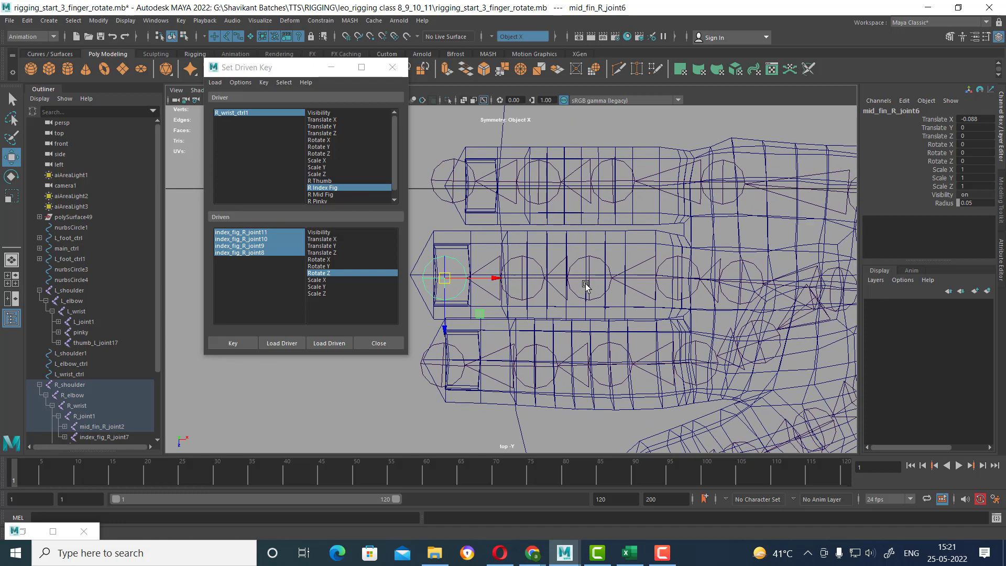
- Nudge the middle finger joints and the top finger chain slightly into place
left_click(677, 282)
left_click_drag(718, 283, 740, 280)
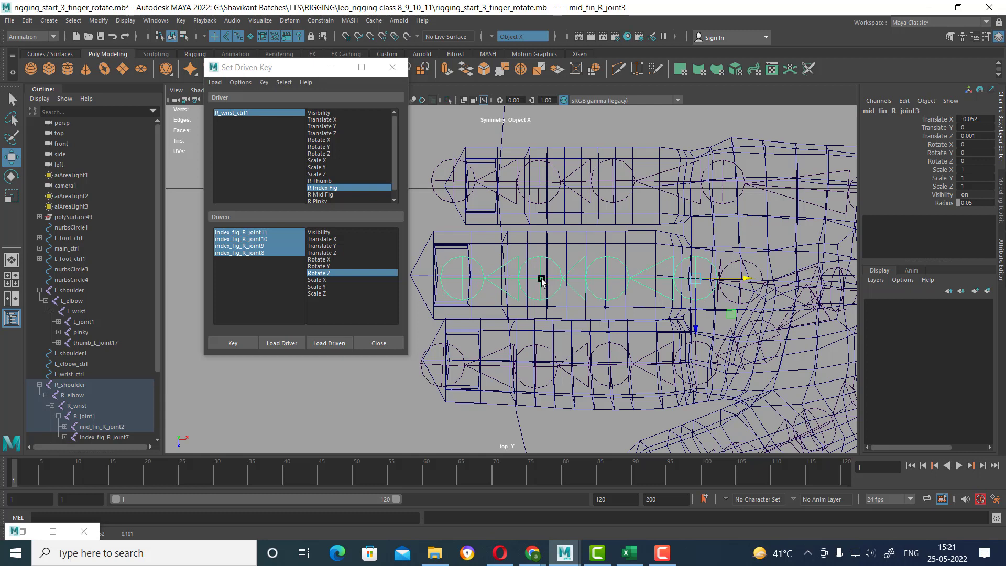
left_click(540, 279)
key("Down")
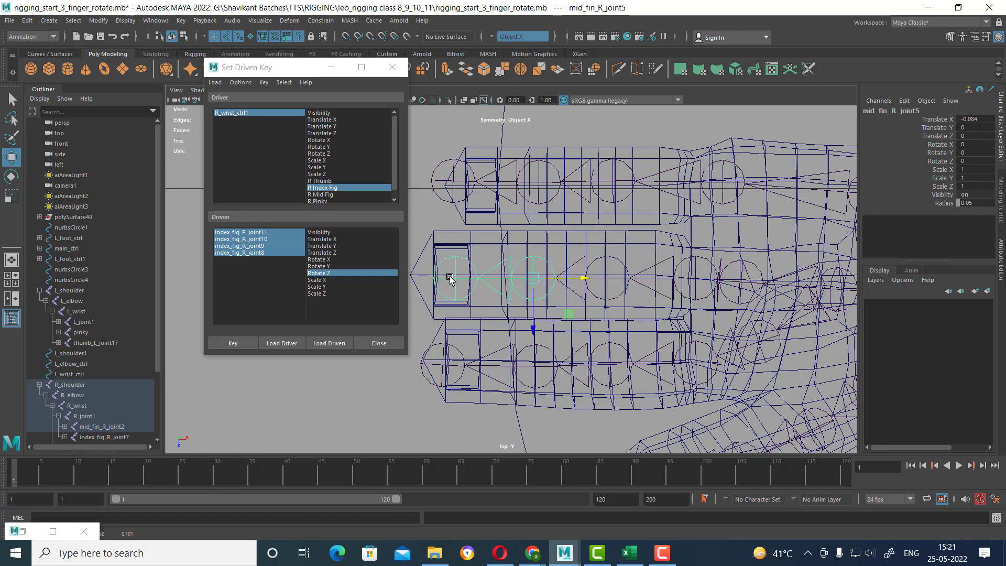
left_click_drag(501, 279, 491, 277)
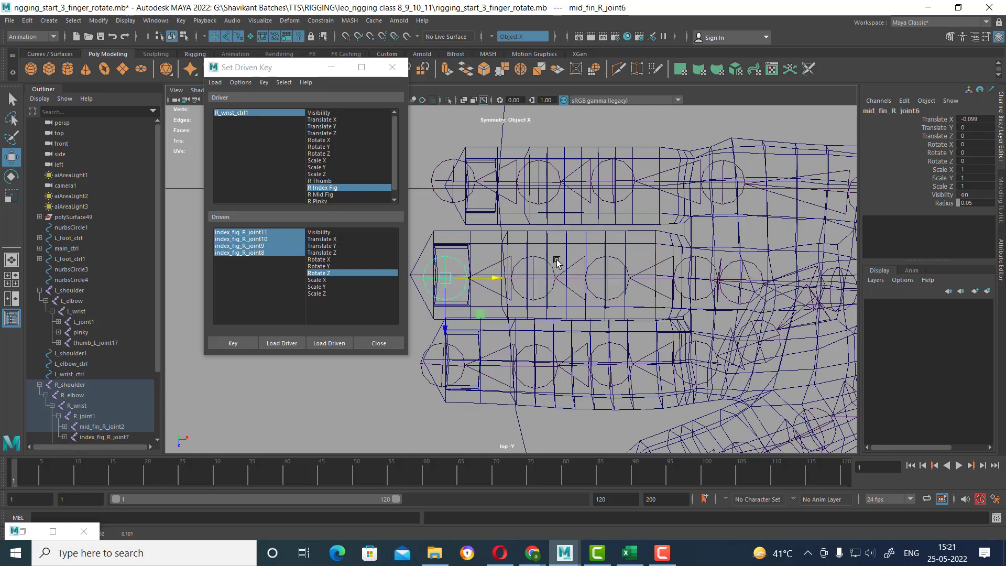
middle_click_drag(559, 263, 569, 316, "alt")
left_click(739, 237)
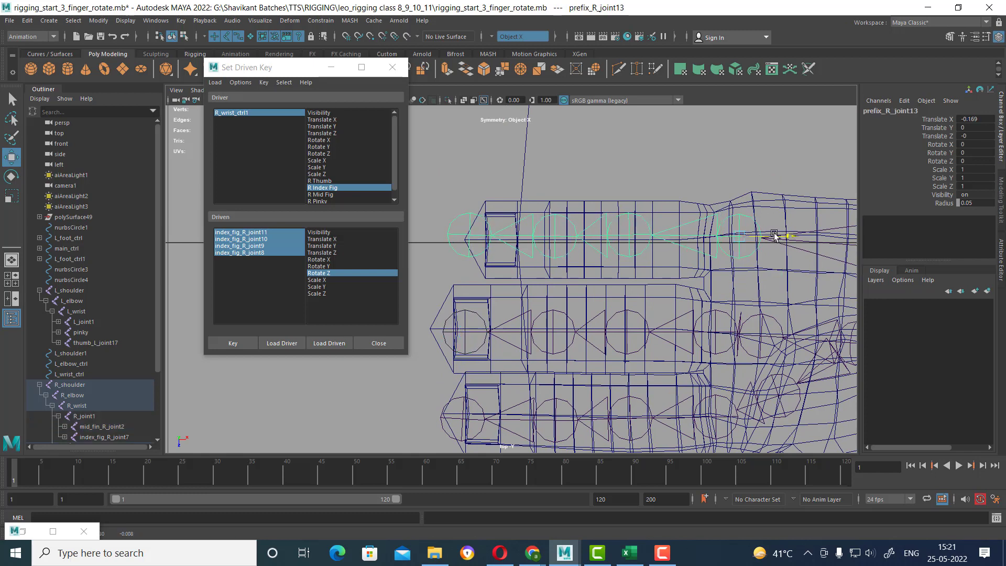
left_click(620, 236)
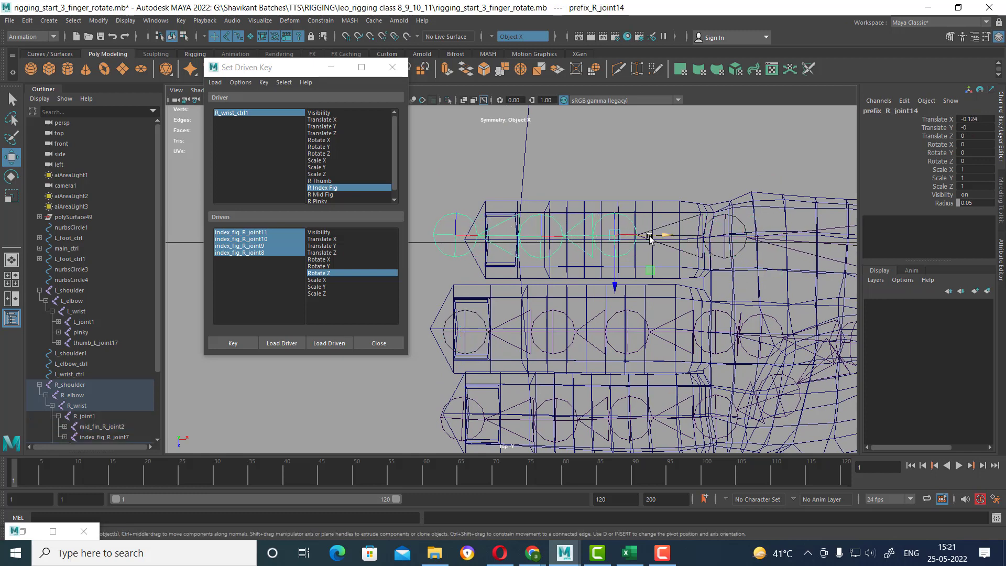
left_click_drag(649, 239, 679, 239)
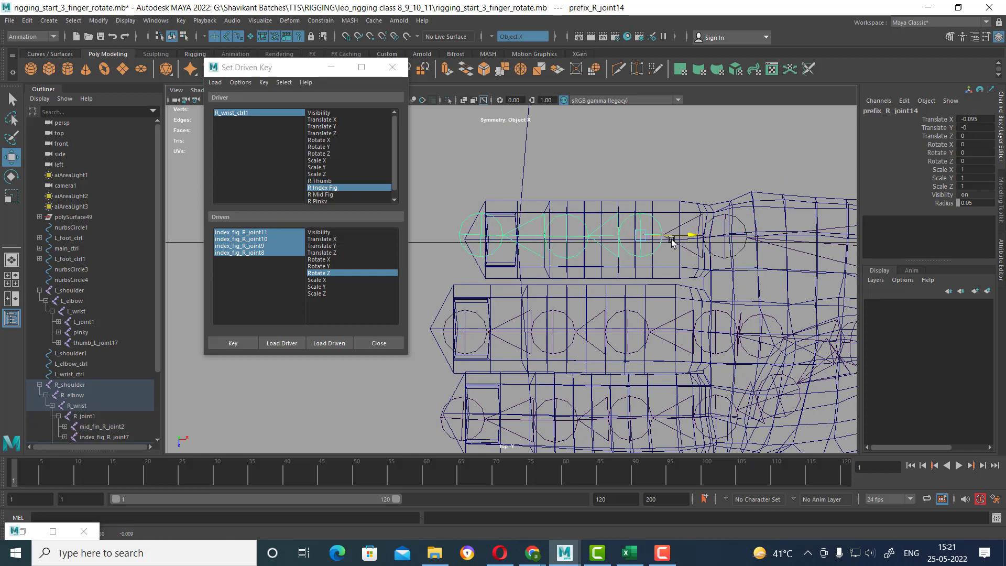
middle_click_drag(713, 351, 642, 327, "alt")
left_click(642, 328)
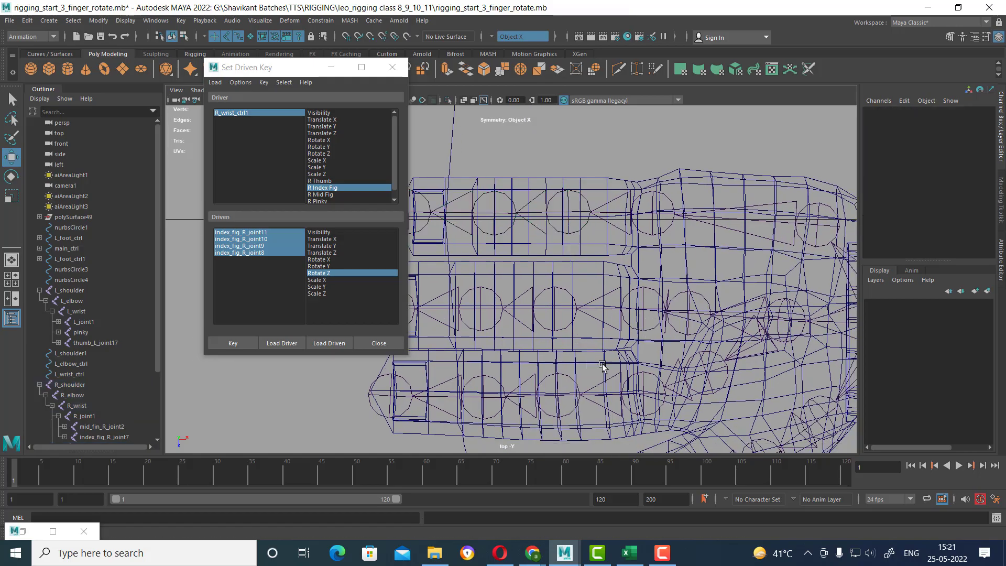
- Return to the perspective view, pick R Mid Fig as driver, and select R_wrist_ctrl1
key("space")
left_click_drag(602, 366, 501, 237, "alt")
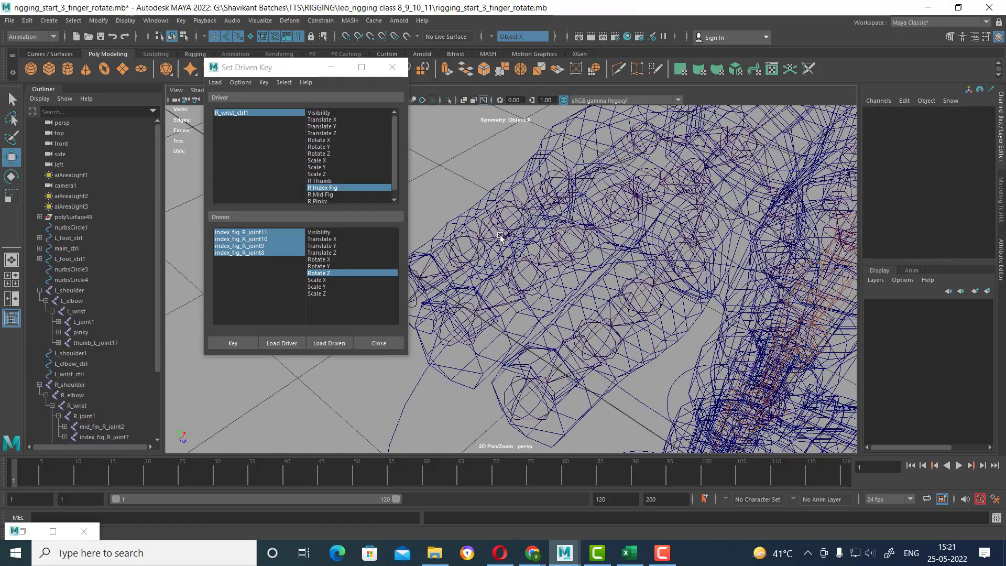
scroll(500, 237, "up", 2)
scroll(500, 237, "up", 2)
left_click(321, 195)
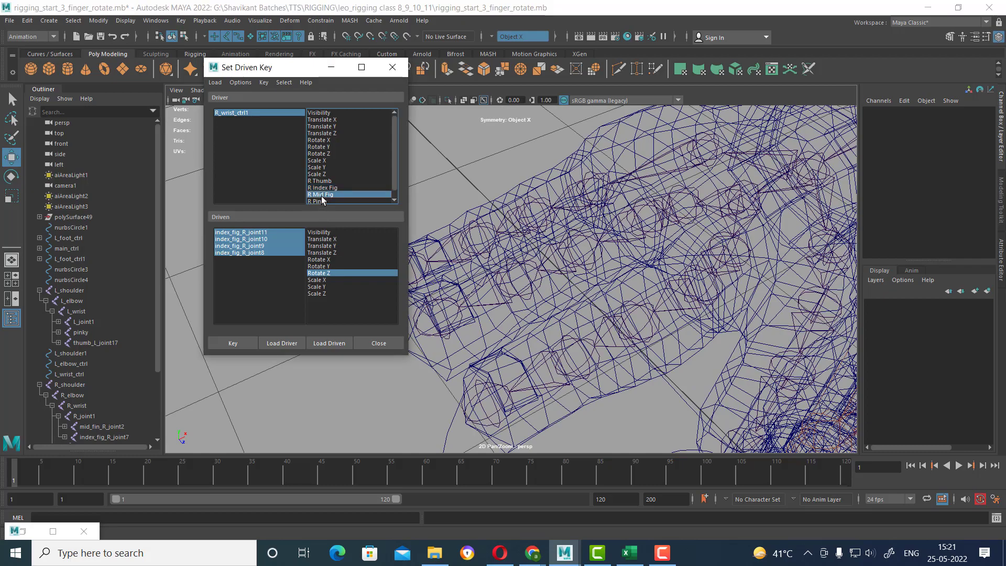
scroll(616, 292, "down", 3)
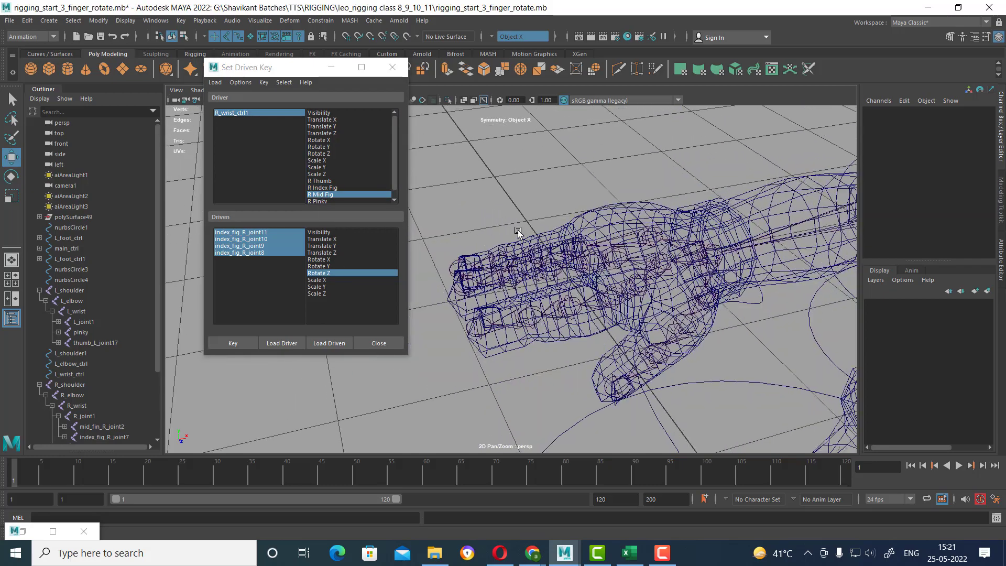
scroll(602, 288, "down", 3)
scroll(587, 282, "down", 2)
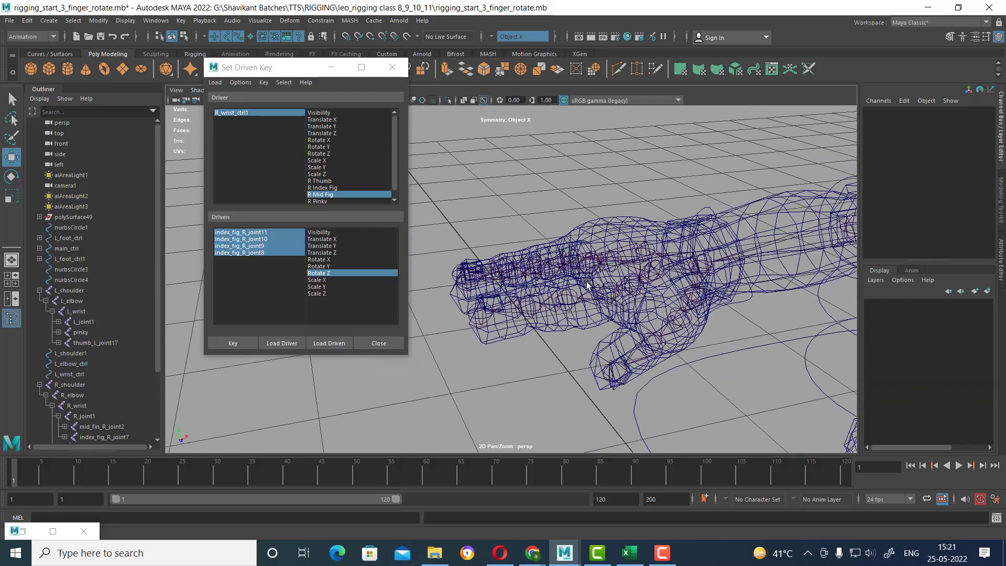
left_click(751, 297)
left_click_drag(751, 296, 655, 293, "alt")
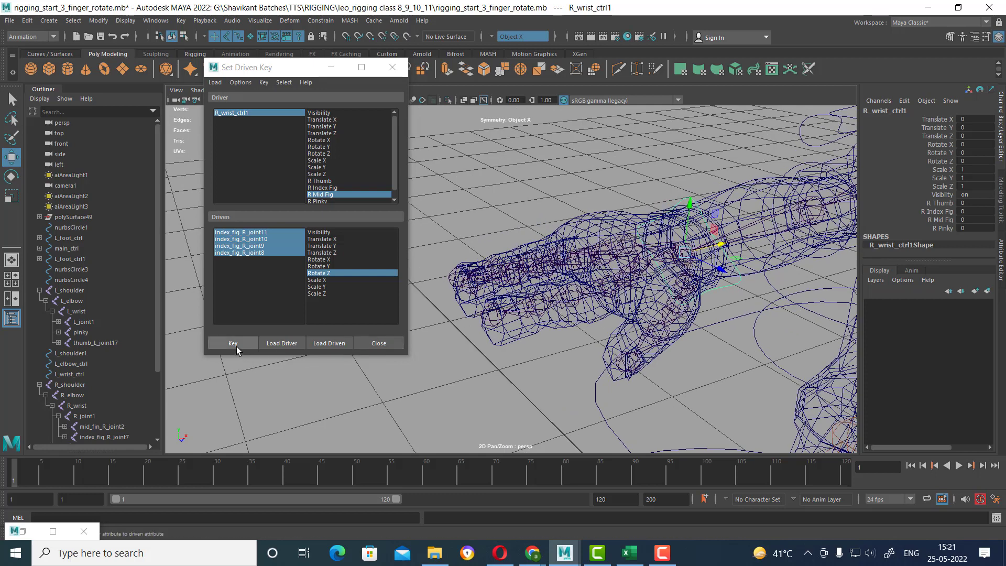
- Record a driven key, restore smooth shading, and keep R Mid Fig as the driver attribute
left_click(233, 344)
left_click_drag(583, 382, 613, 345, "alt")
key("5")
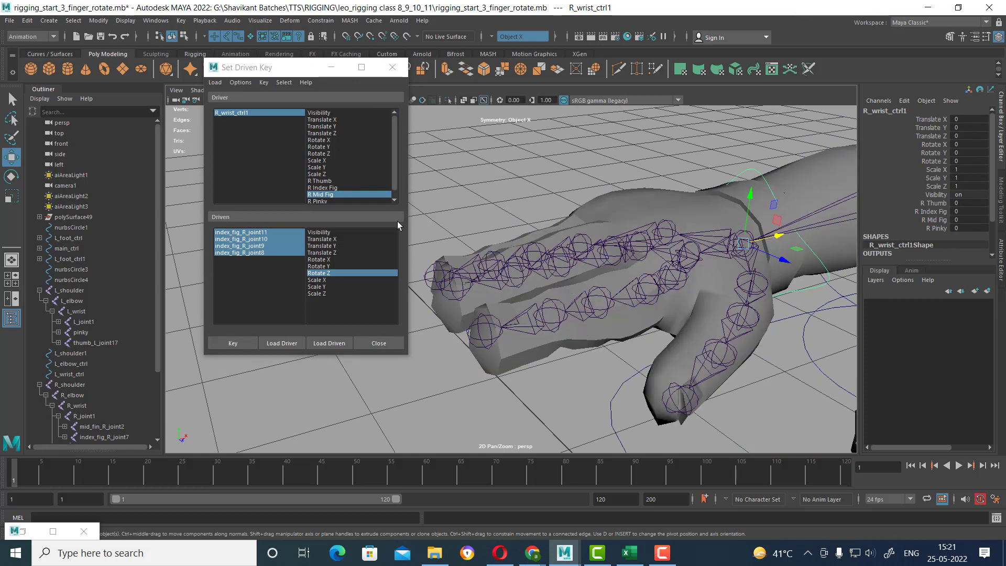
left_click(329, 197)
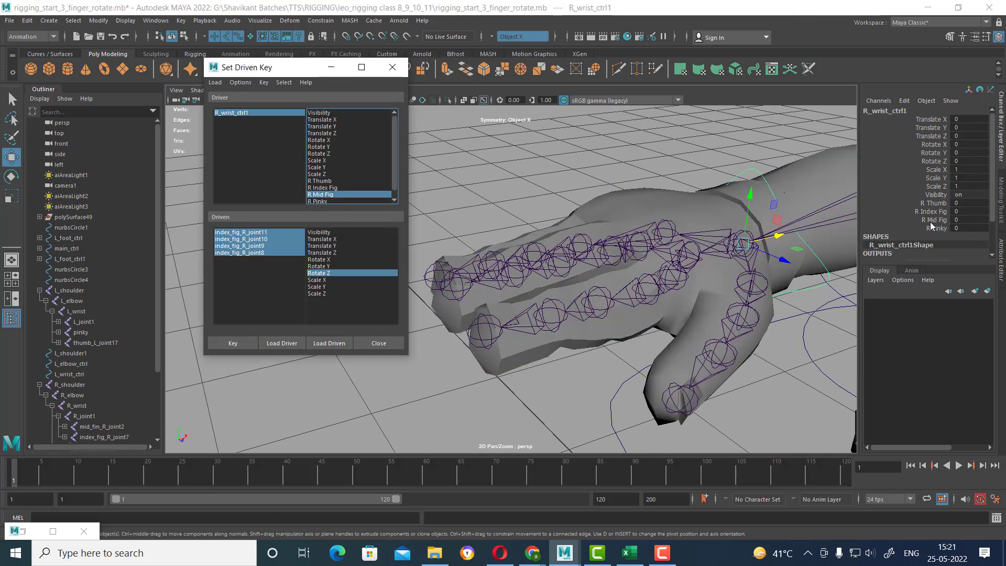
left_click(930, 221)
left_click_drag(693, 304, 524, 293, "alt")
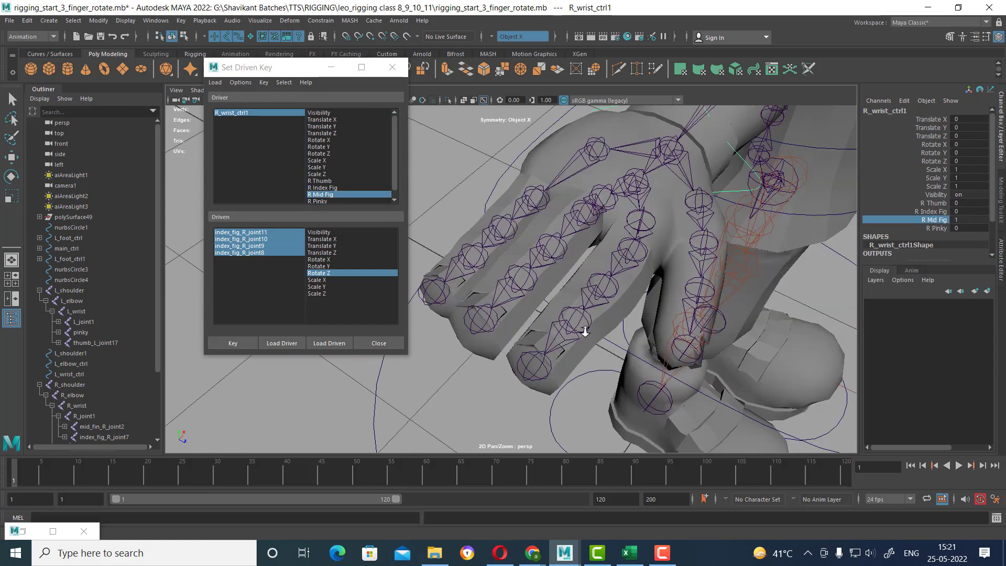
- Select the middle finger joints up to mid_fin_R_joint3 and slide Rotate Z to -57.678
left_click(510, 310)
scroll(510, 310, "up", 3)
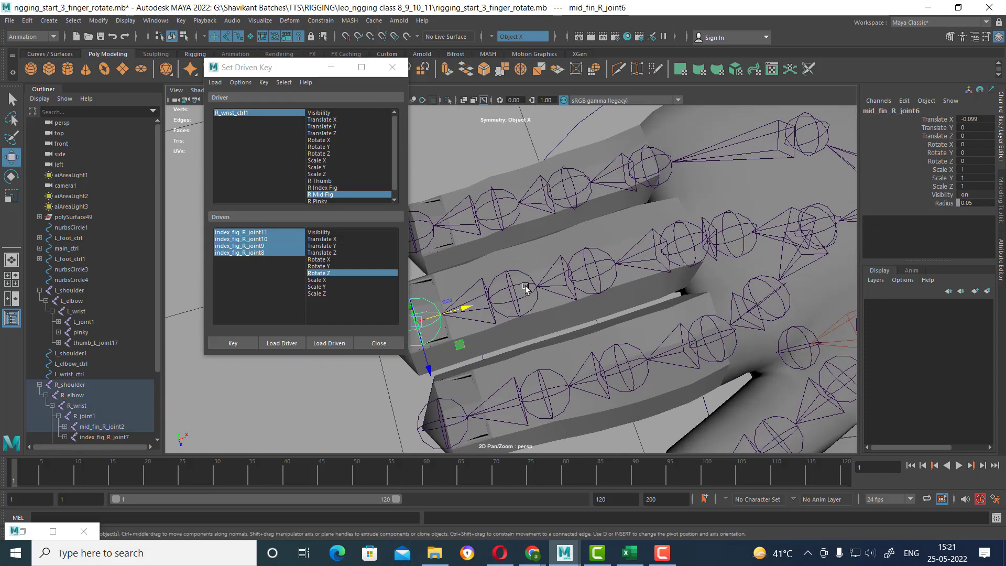
key("Up")
key("Up")
scroll(683, 261, "down", 3)
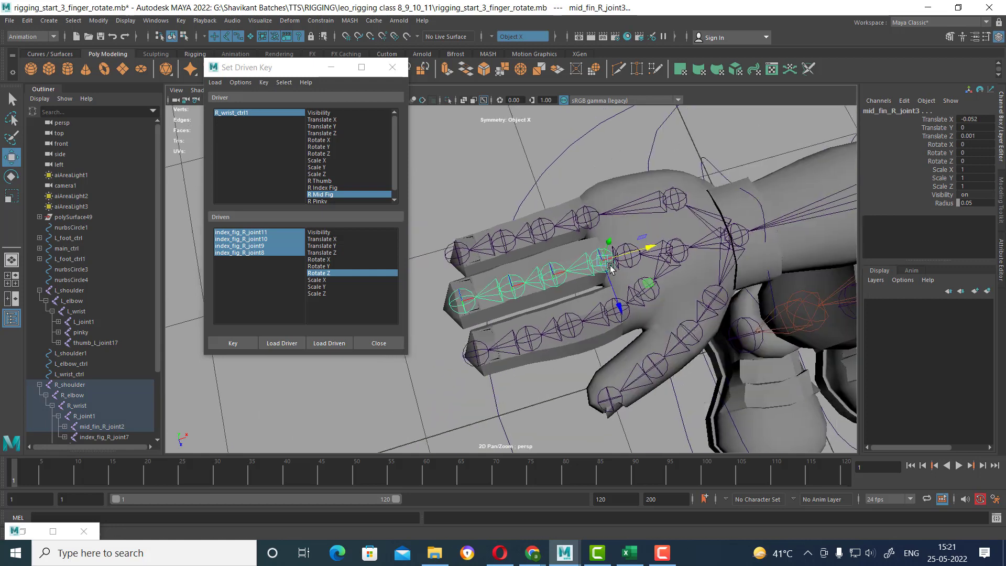
mouse_move(683, 260)
left_mouse_down("alt")
mouse_move(610, 327)
mouse_move(613, 358)
left_mouse_up("alt")
key("Up")
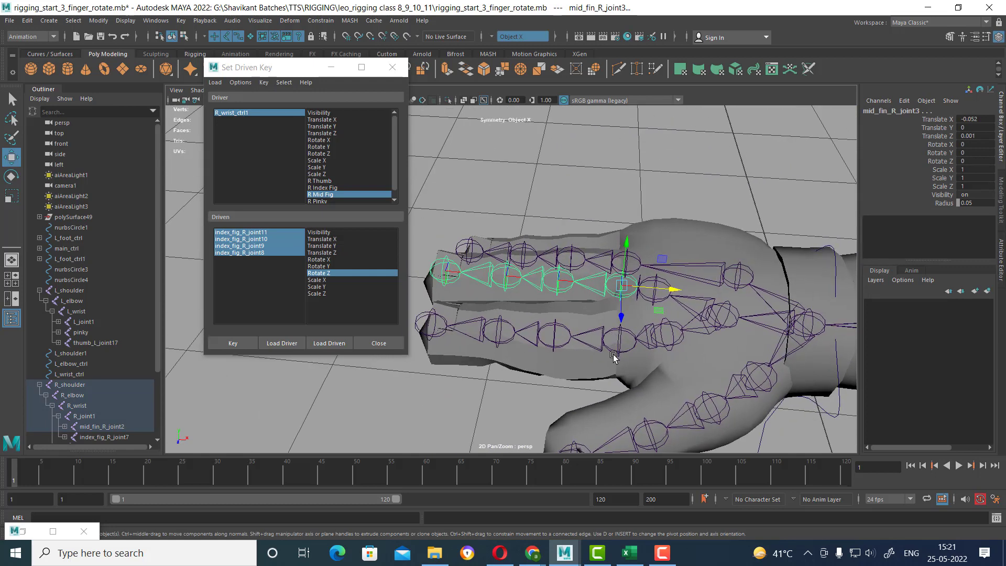
left_click(946, 165)
mouse_move(611, 206)
middle_mouse_down()
mouse_move(583, 207)
mouse_move(567, 224)
middle_mouse_up()
left_click_drag(568, 224, 620, 177, "alt")
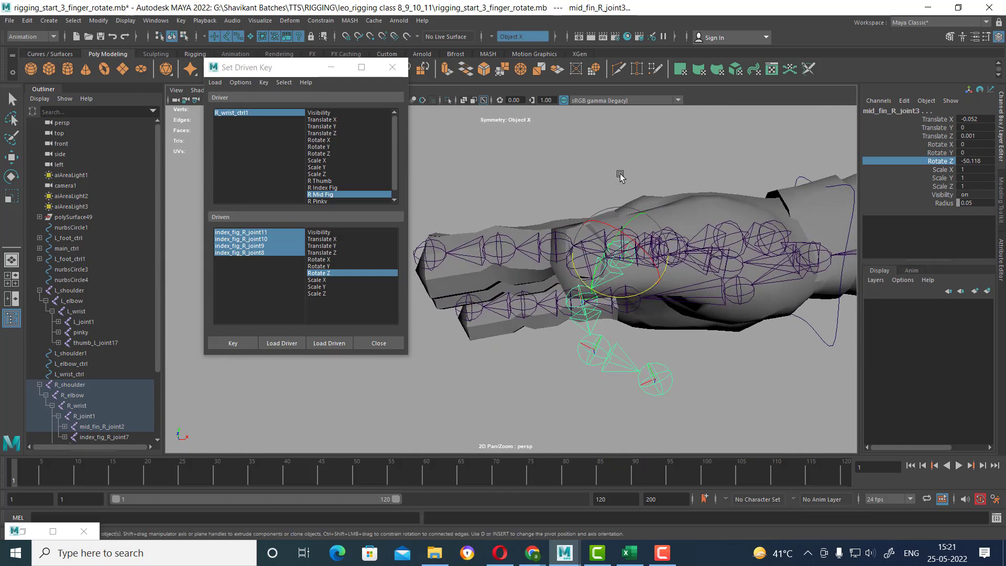
middle_click_drag(620, 176, 608, 178)
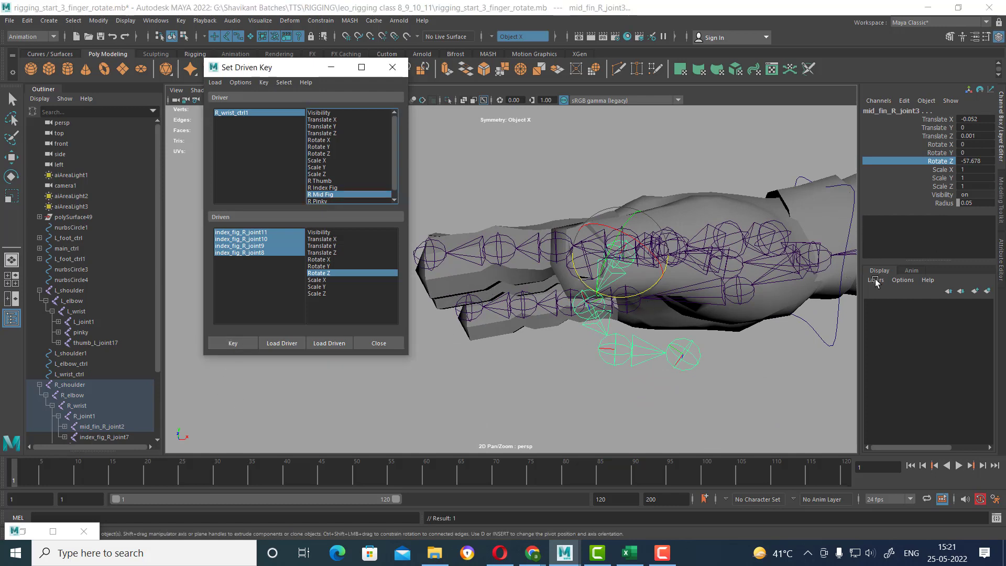
- Set R Mid Fig on R_wrist_ctrl1 from 1 to 0 and record a driven key
left_click_drag(825, 268, 826, 341, "alt")
left_click(826, 340)
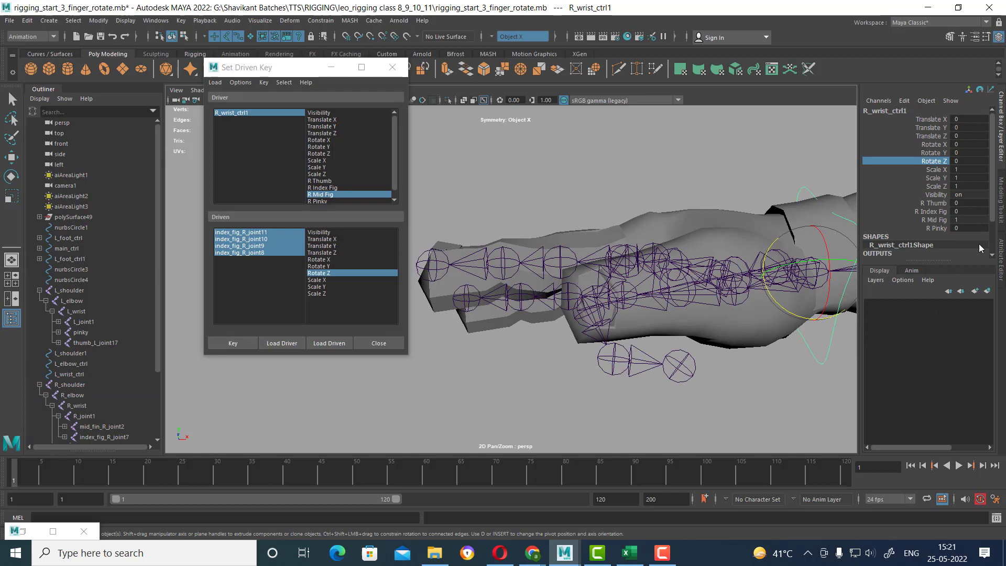
left_click(934, 221)
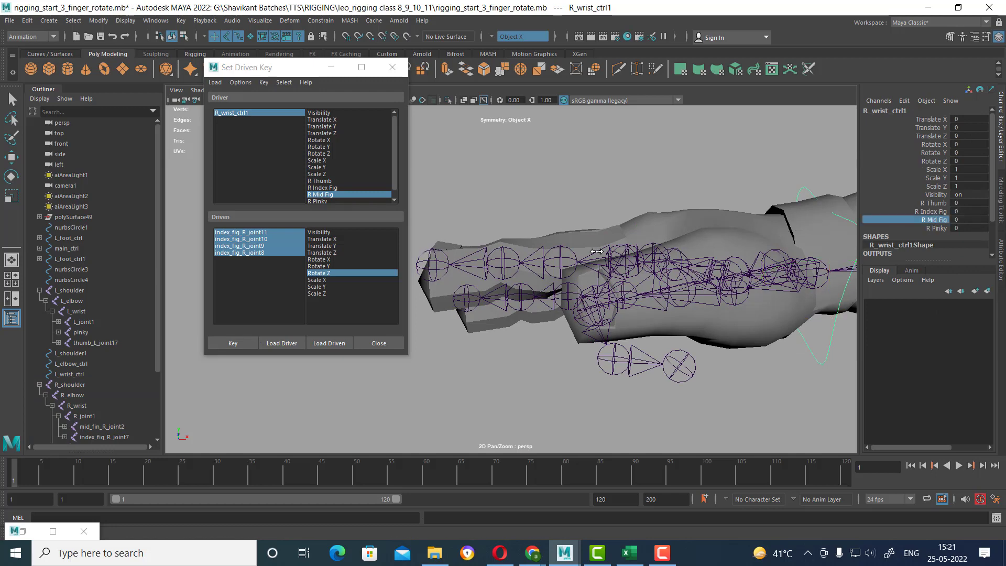
left_click_drag(800, 236, 720, 316, "alt")
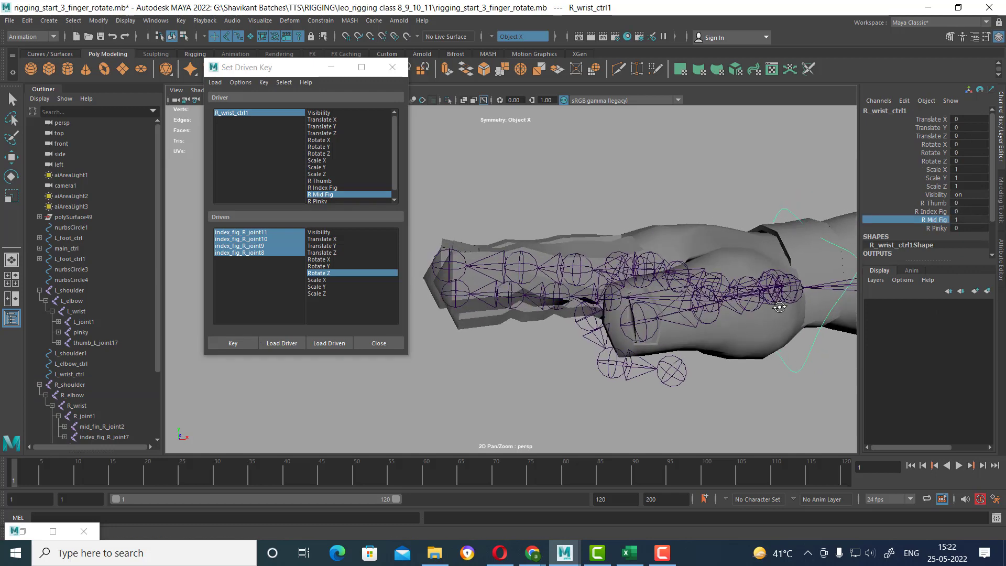
middle_click_drag(720, 317, 674, 311)
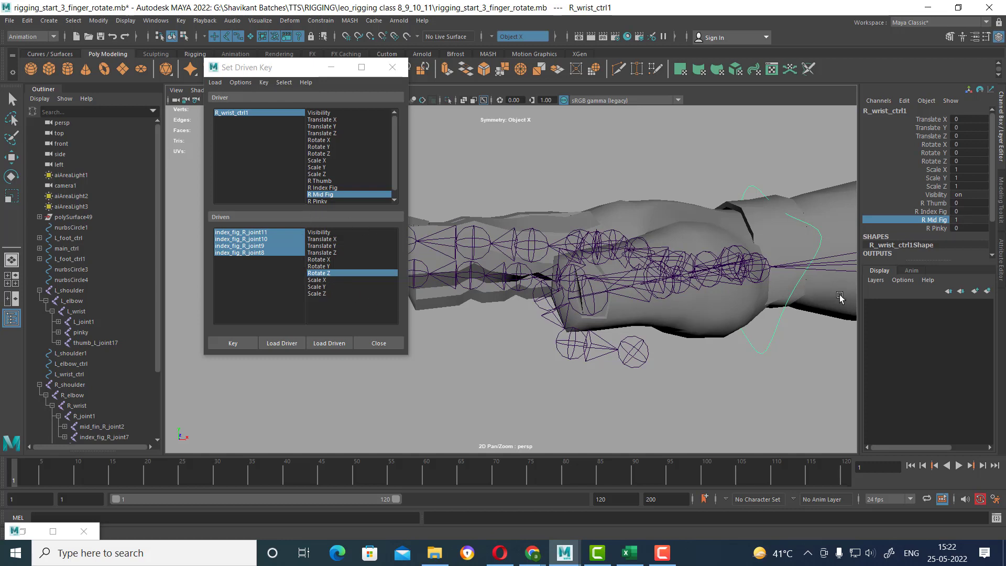
left_click(224, 341)
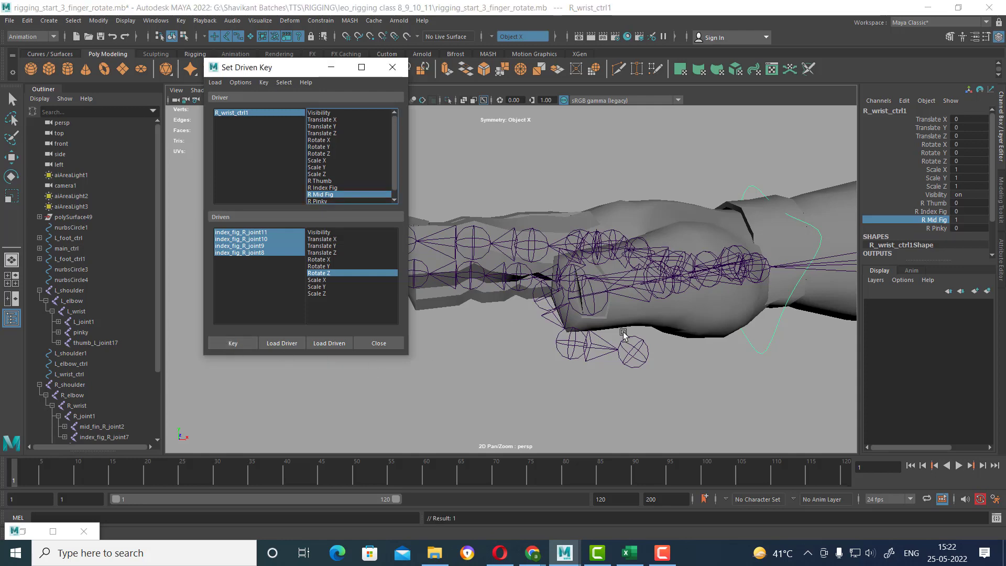
- Orbit around the hand and select the middle fingertip joint
middle_click_drag(722, 333, 743, 321)
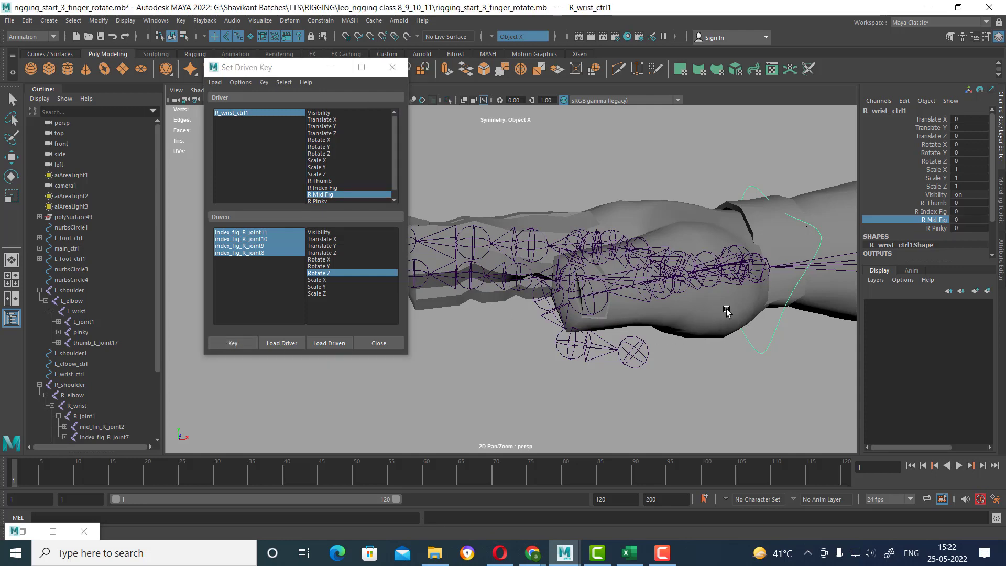
mouse_move(639, 335)
left_mouse_down("alt")
mouse_move(640, 346)
mouse_move(594, 377)
mouse_move(560, 358)
left_mouse_up("alt")
left_click(640, 346)
key("w")
scroll(629, 367, "up", 3)
- Set the middle finger joints from mid_fin_R_joint3 to Rotate Z 0 and key the straight pose
left_click(593, 378)
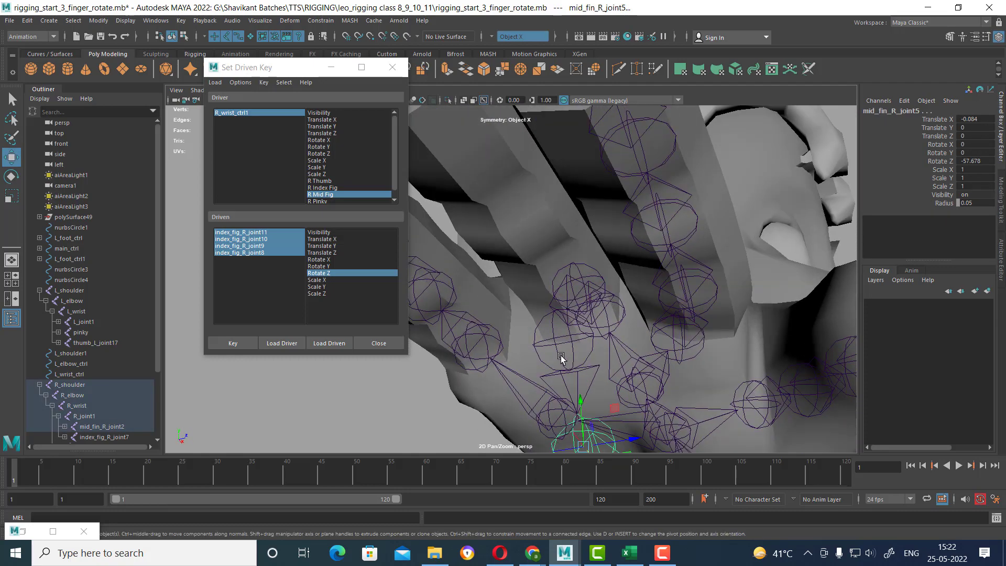
left_click(562, 336)
left_click_drag(579, 292, 604, 273, "alt")
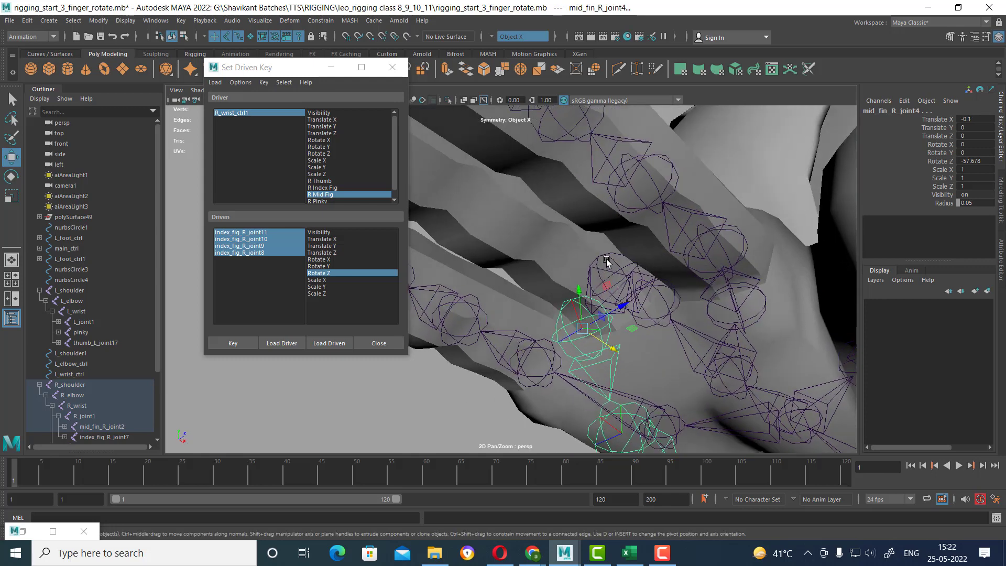
left_click(608, 257)
left_click(981, 160)
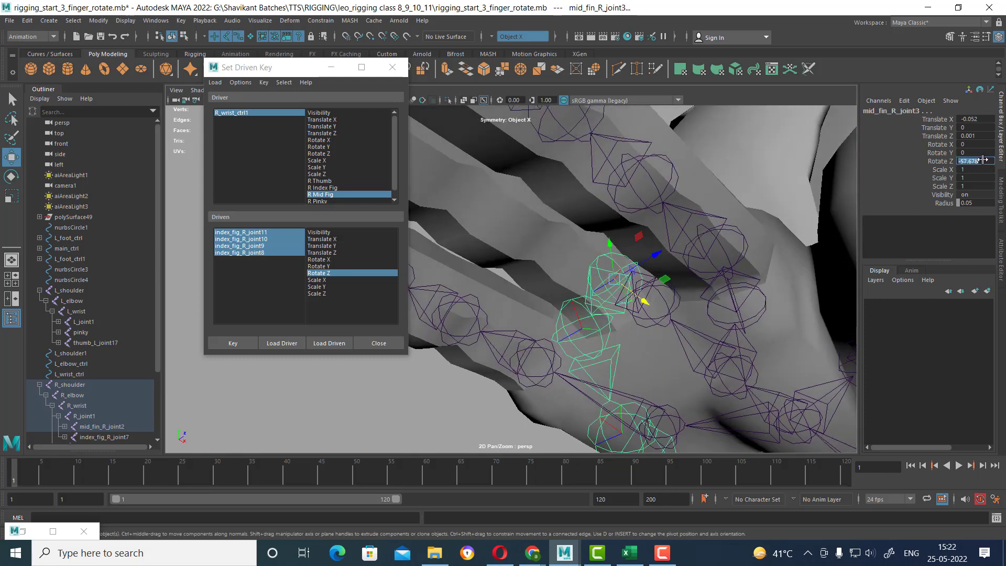
type("0")
key("Return")
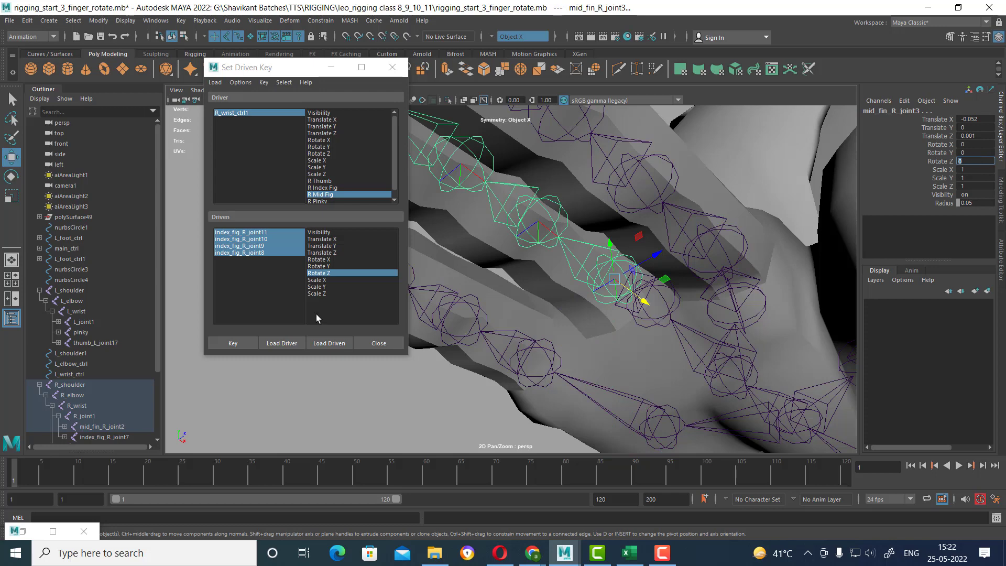
left_click(238, 343)
- Slide R Mid Fig on R_wrist_ctrl1 from 0 to 1, then deselect the control
mouse_move(652, 262)
left_mouse_down("alt")
mouse_move(659, 306)
mouse_move(692, 283)
left_mouse_up("alt")
left_click(697, 283)
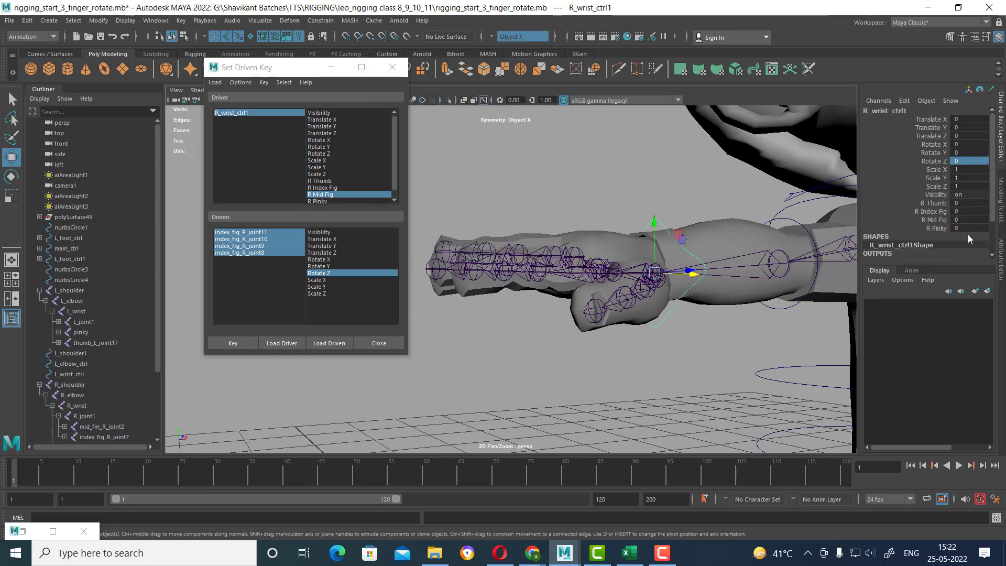
left_click(901, 220)
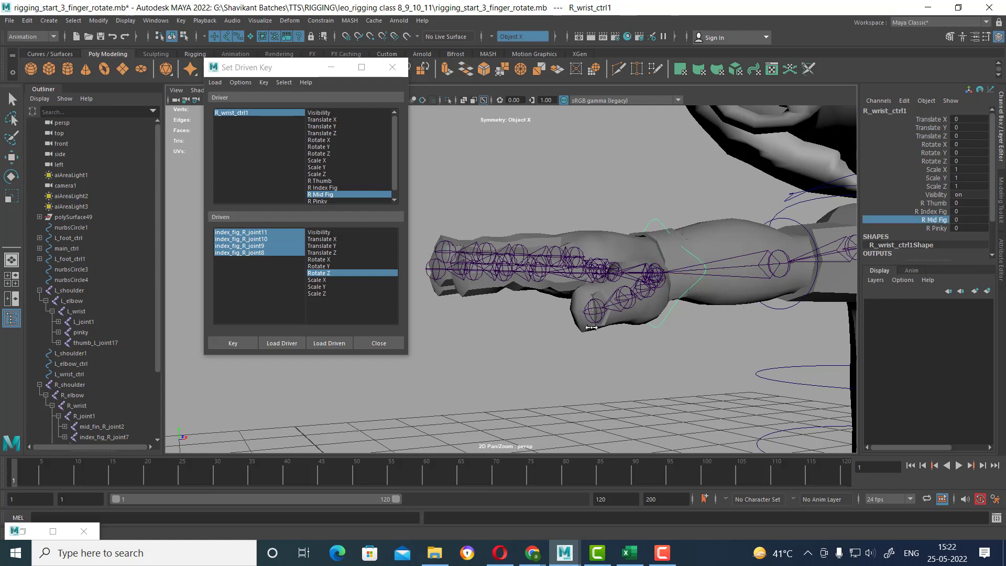
middle_click_drag(591, 328, 699, 311)
mouse_move(741, 311)
left_mouse_down("alt")
mouse_move(697, 337)
mouse_move(684, 329)
left_mouse_up("alt")
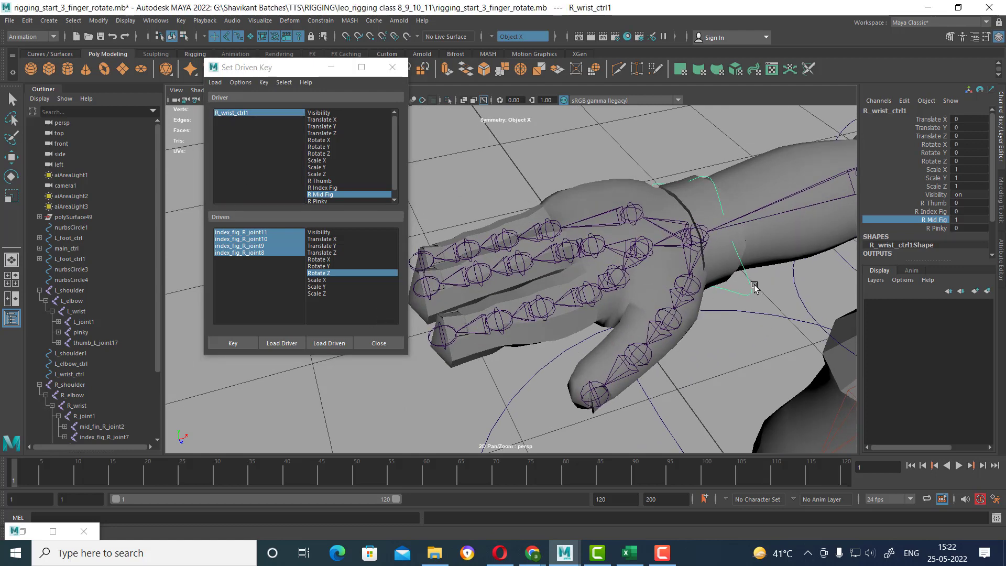
key("w")
left_click(751, 287)
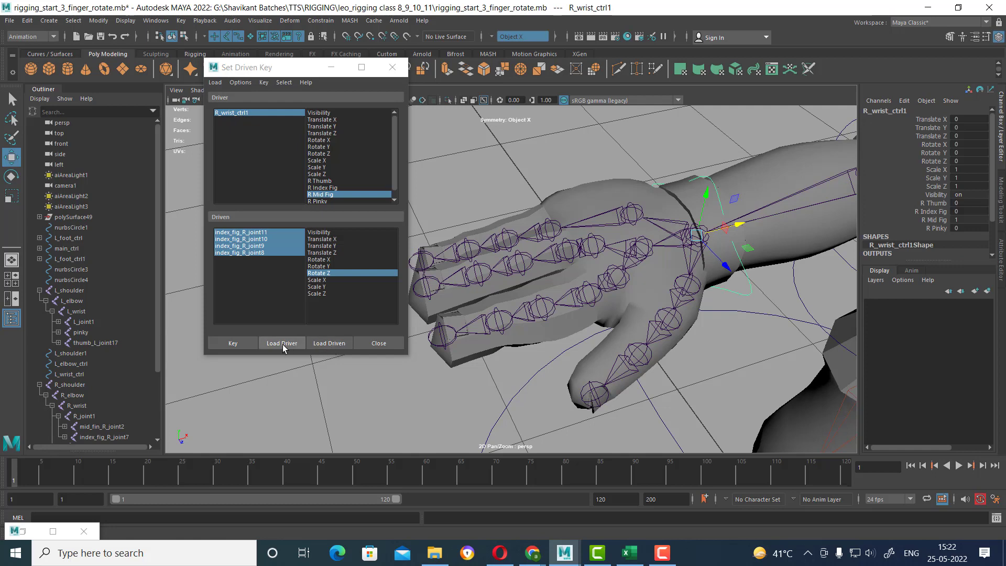
- Reload R_wrist_ctrl1 as driver and load mid_fin_R_joint6–3 as driven objects
left_click(281, 343)
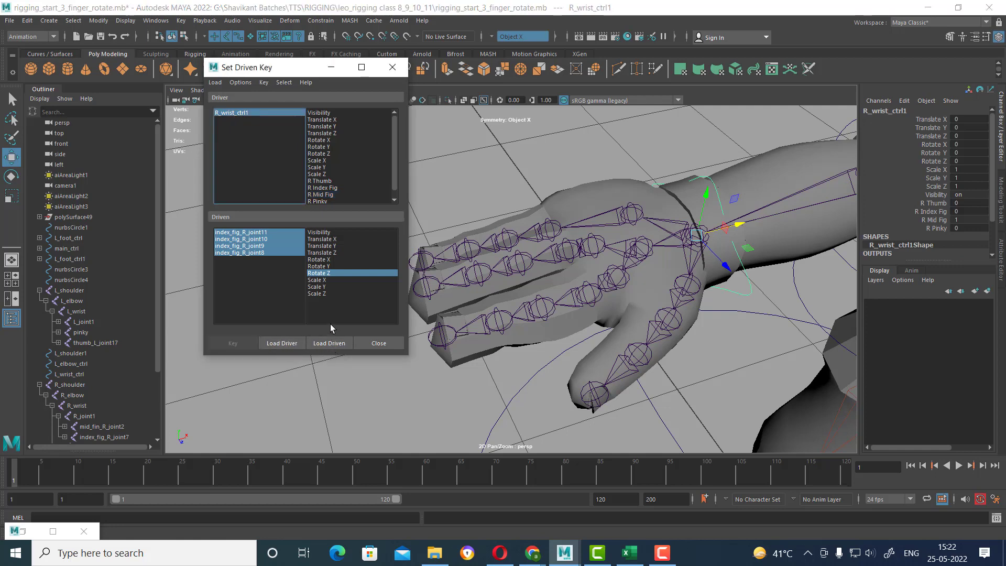
mouse_move(516, 346)
left_mouse_down("alt")
mouse_move(445, 350)
mouse_move(510, 349)
mouse_move(545, 322)
left_mouse_up("alt")
left_click(500, 353)
left_click(545, 322)
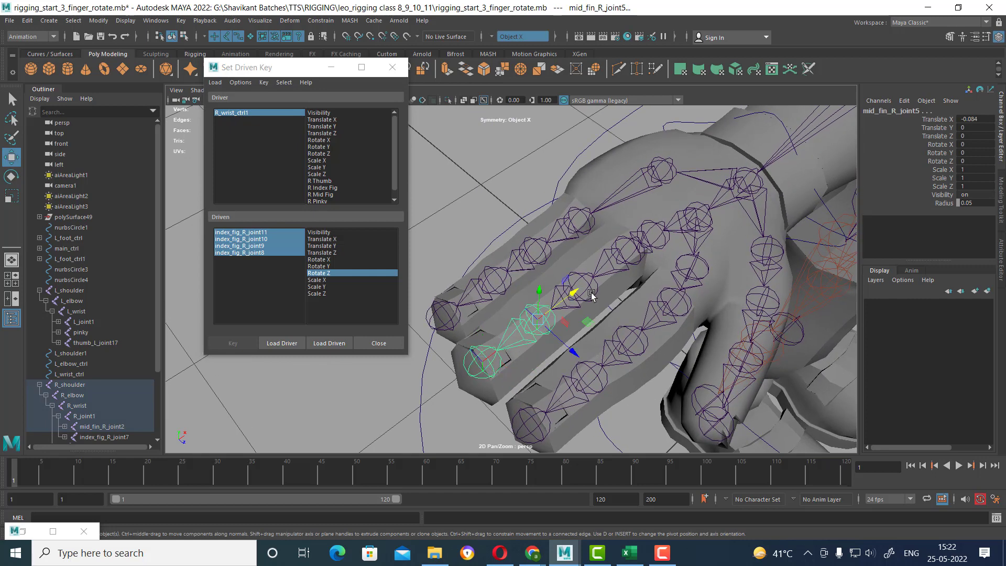
key("Up")
left_click(634, 269, "shift")
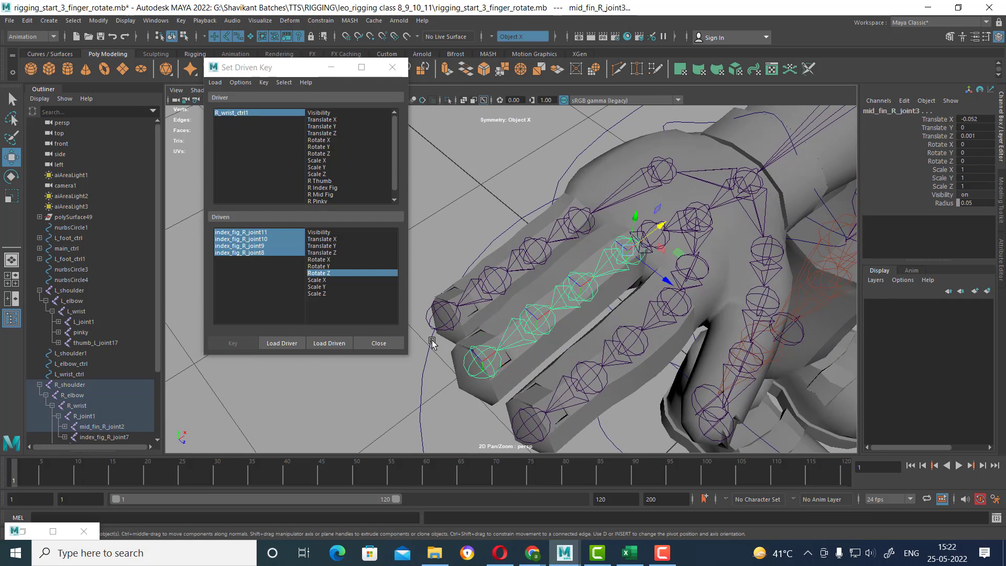
left_click(329, 342)
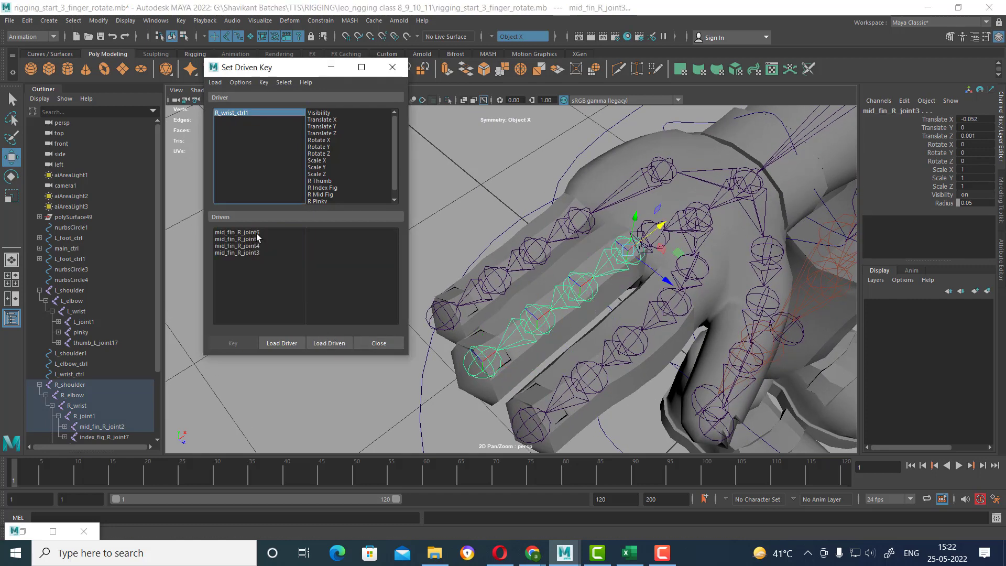
- Key Rotate Z of all four middle finger joints at rest against R Mid Fig
left_click(325, 195)
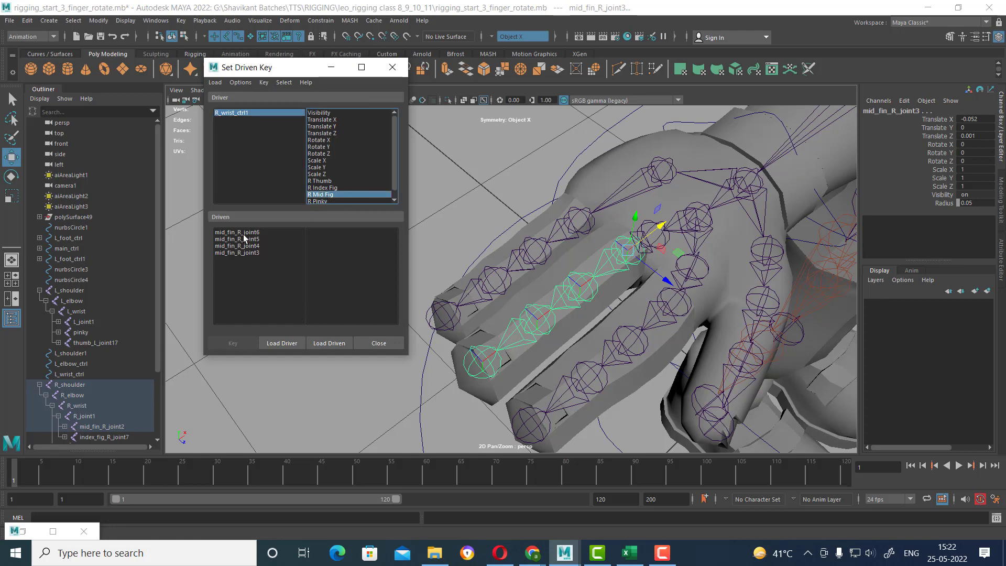
left_click_drag(244, 232, 246, 253)
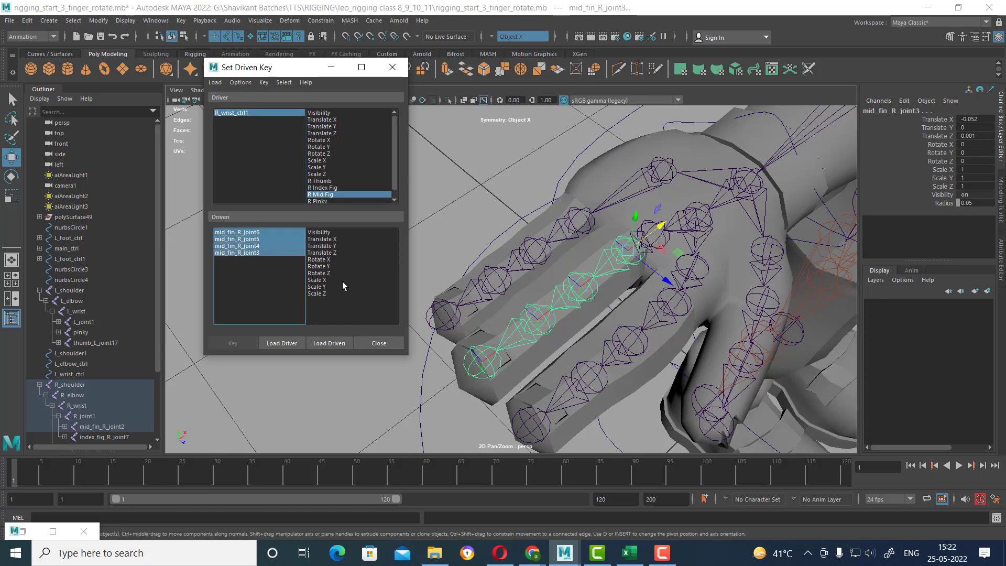
left_click(323, 273)
left_click_drag(617, 301, 547, 322, "alt")
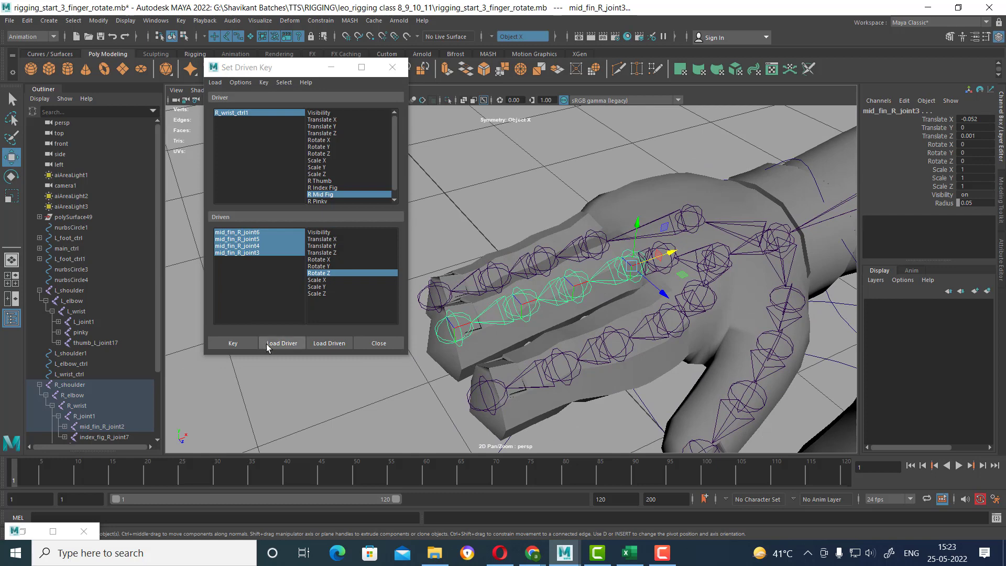
left_click(232, 343)
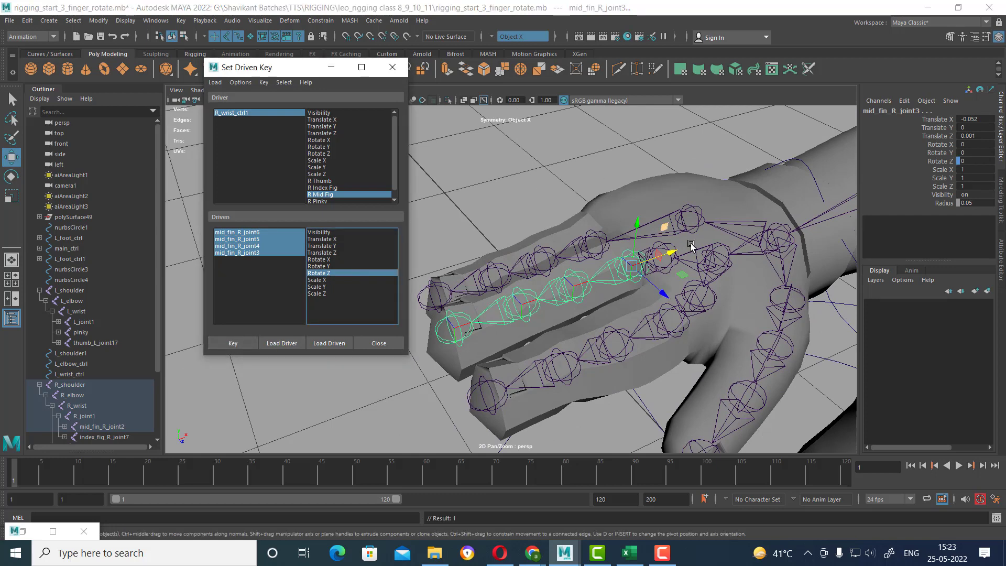
- Lower R Mid Fig on R_wrist_ctrl1 from 1 to 0 and record another key
left_click(812, 178)
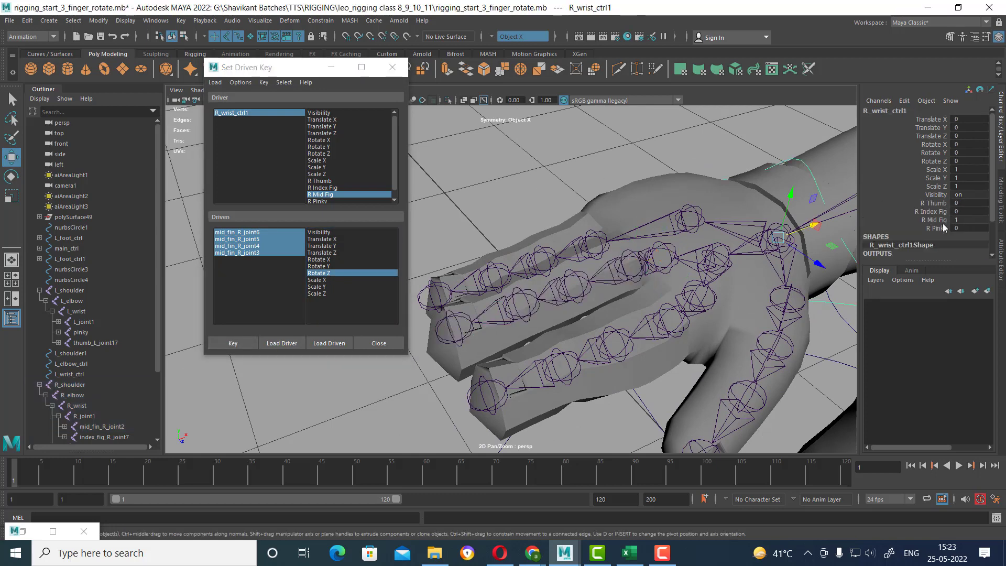
left_click(938, 220)
middle_click_drag(742, 222, 655, 237)
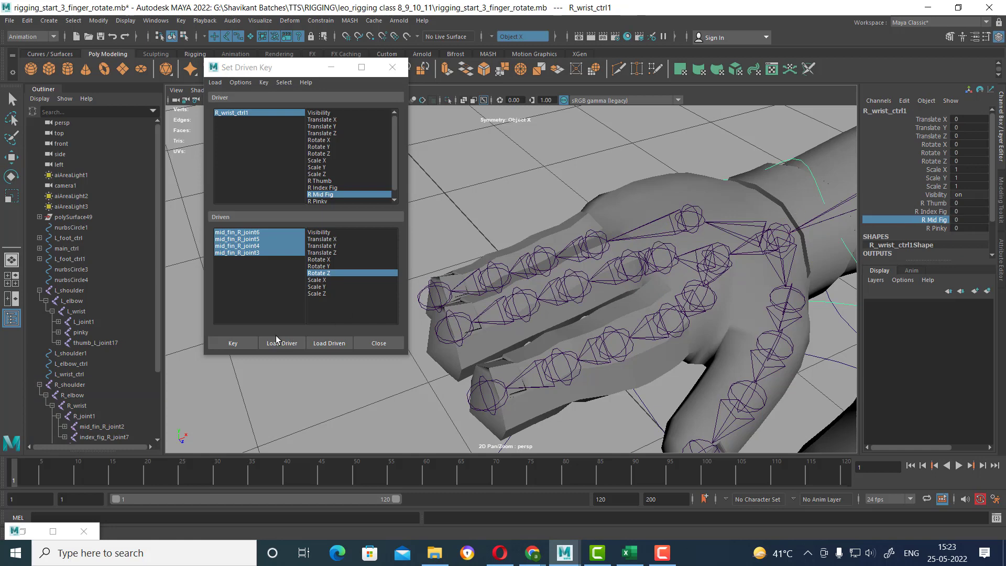
left_click(233, 343)
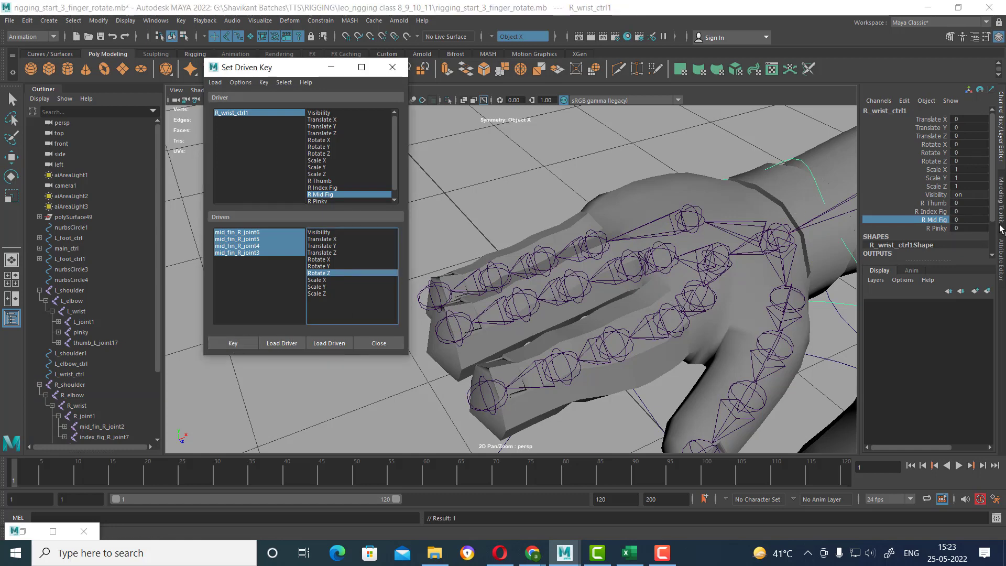
left_click(322, 195)
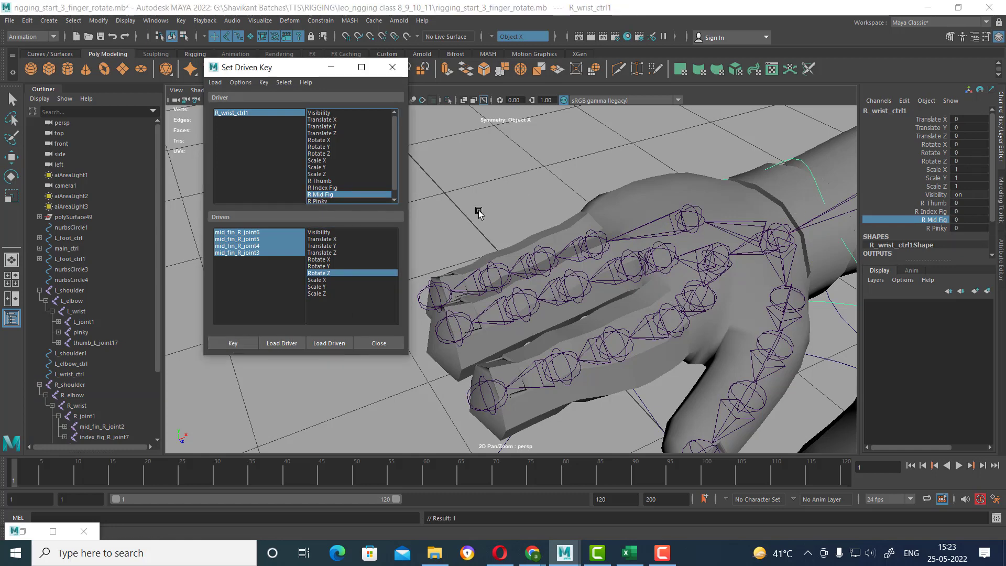
- With R Mid Fig at 1, curl mid_fin_R_joint3 to Rotate Z -73.931 and key it
middle_click_drag(585, 320, 714, 186)
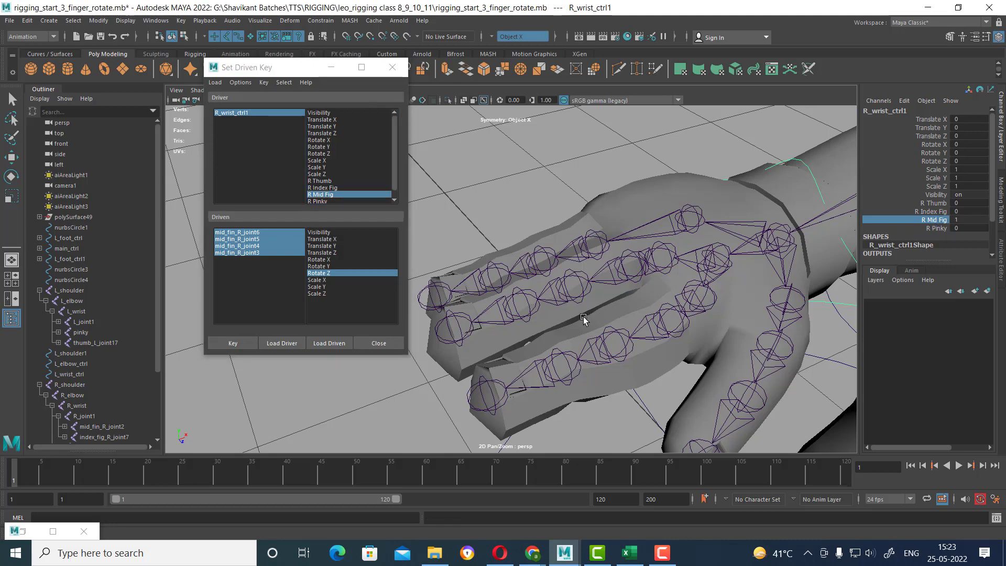
left_click_drag(714, 186, 571, 341, "alt")
left_click(498, 342)
key("w")
left_click_drag(499, 341, 604, 304, "alt")
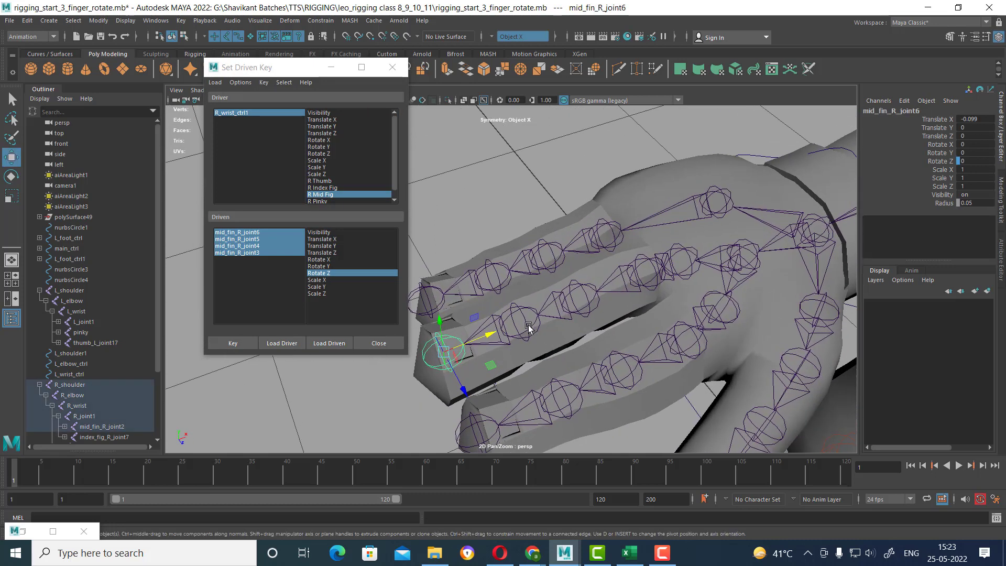
left_click(627, 296)
left_click(649, 280)
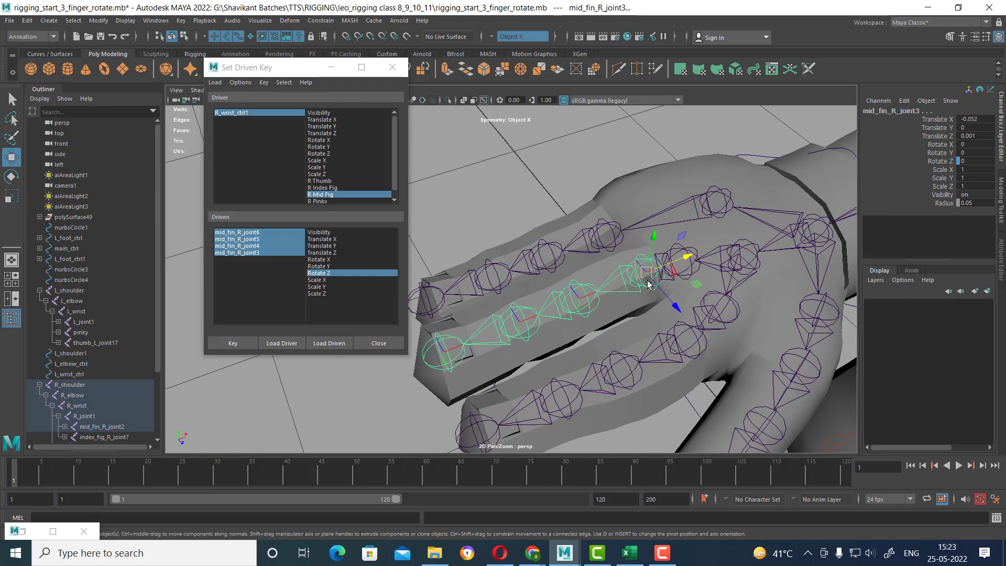
key("e")
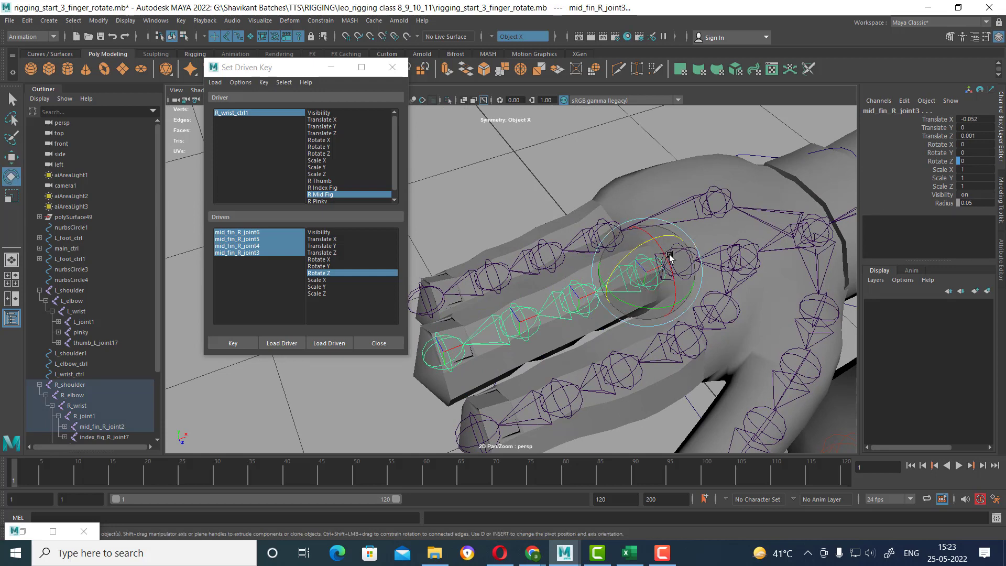
mouse_move(631, 265)
left_mouse_down()
mouse_move(602, 281)
mouse_move(591, 235)
mouse_move(574, 248)
left_mouse_up()
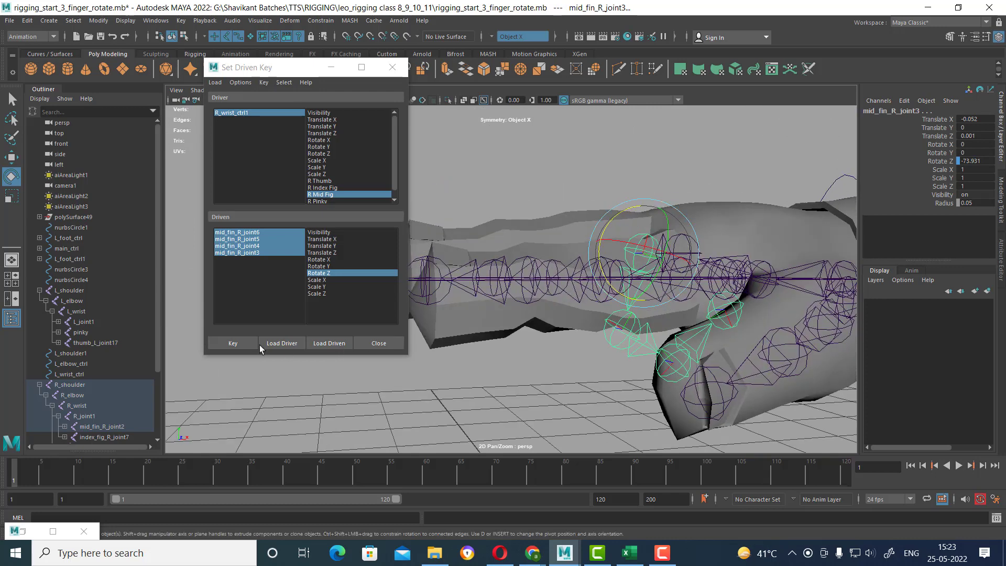
left_click(226, 341)
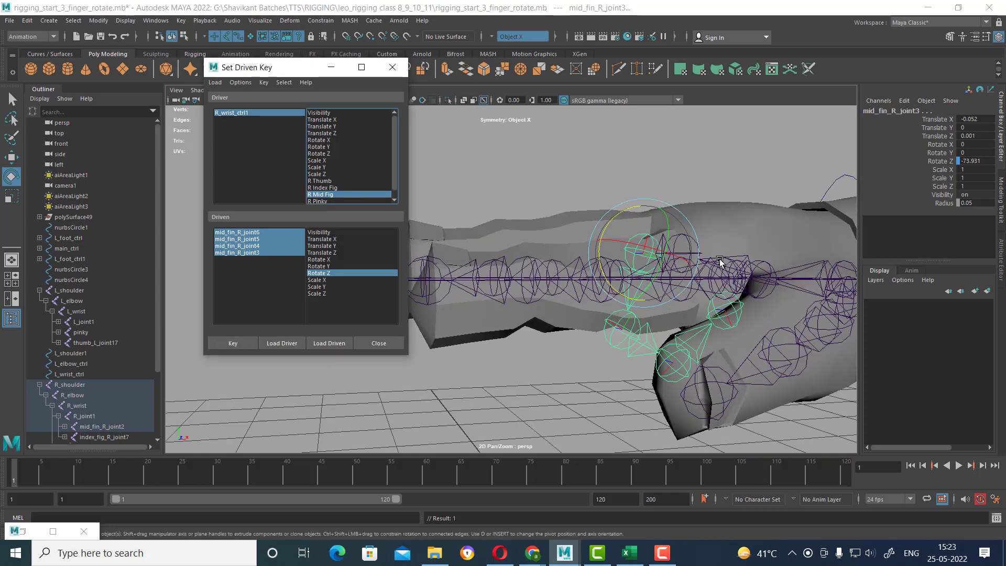
- Set R Mid Fig back to 0 on R_wrist_ctrl1 to check the finger straightens
left_click_drag(655, 235, 724, 179, "alt")
left_click(723, 178)
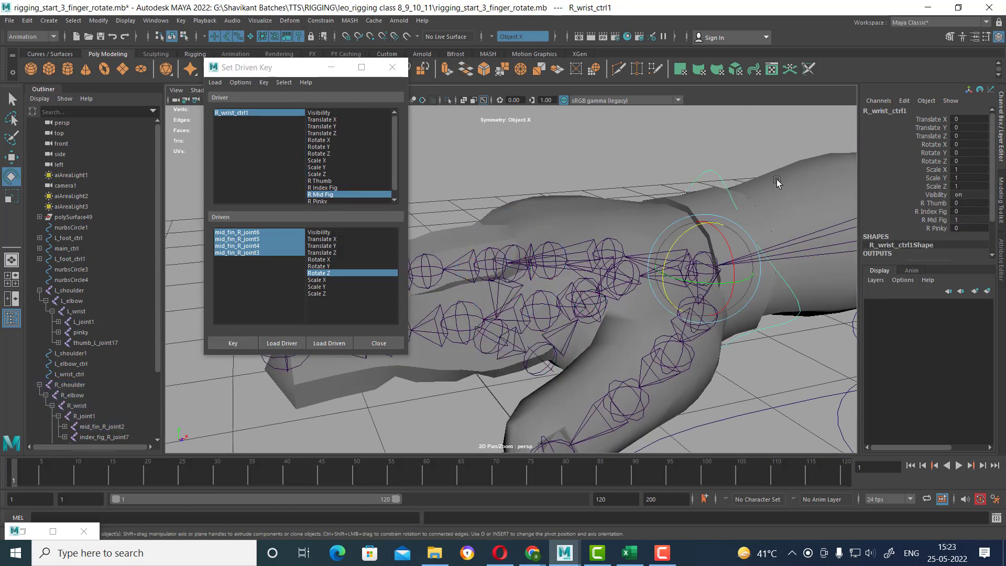
left_click(934, 220)
middle_click_drag(613, 219, 587, 224)
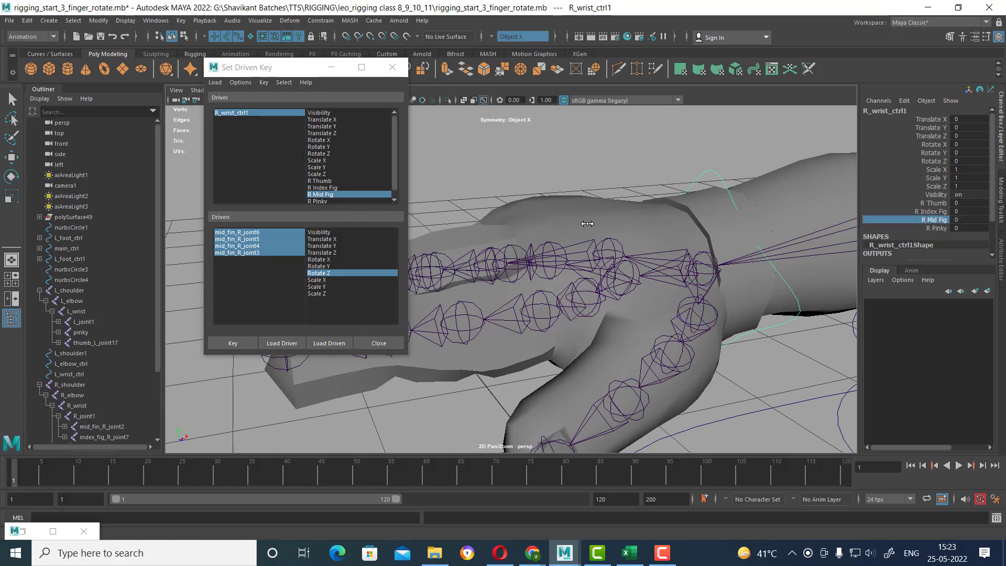
mouse_move(586, 224)
left_mouse_down("alt")
mouse_move(561, 202)
mouse_move(679, 285)
mouse_move(602, 269)
mouse_move(717, 281)
mouse_move(722, 247)
mouse_move(701, 293)
left_mouse_up("alt")
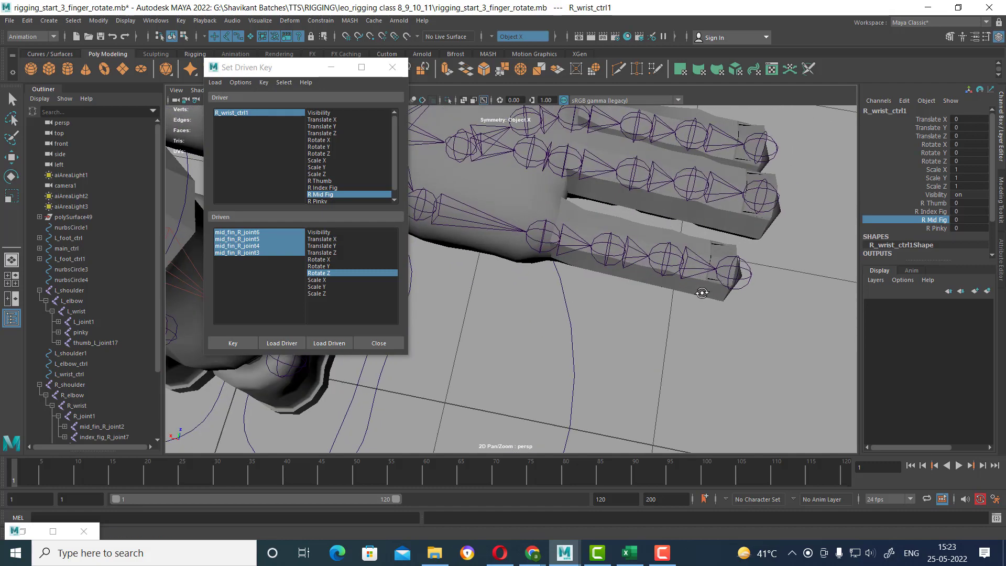
- Select pinky joints prefix_R_joint16–13 and load them as driven objects
left_click(725, 272)
key("w")
scroll(706, 350, "up", 3)
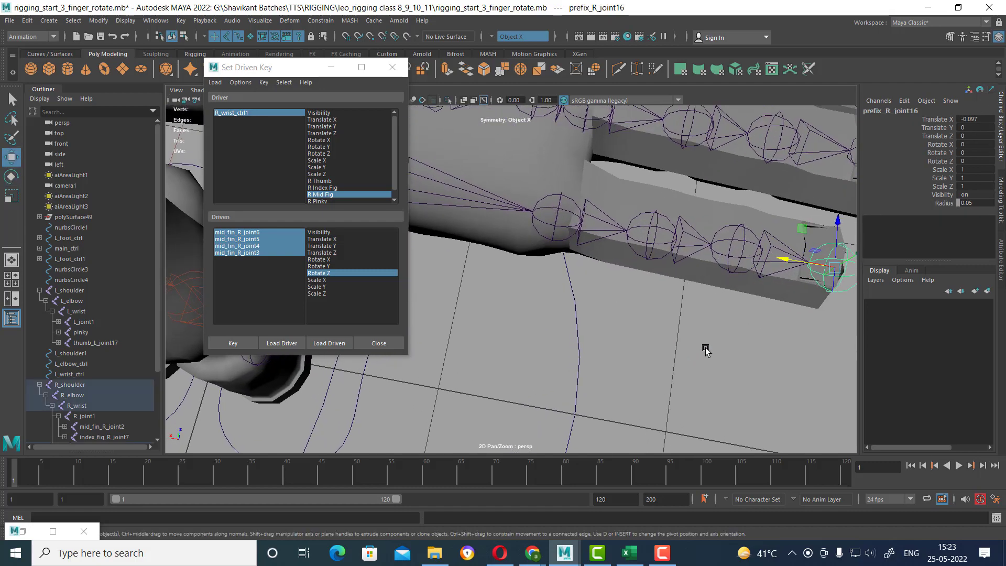
left_click(736, 242)
left_click(652, 234)
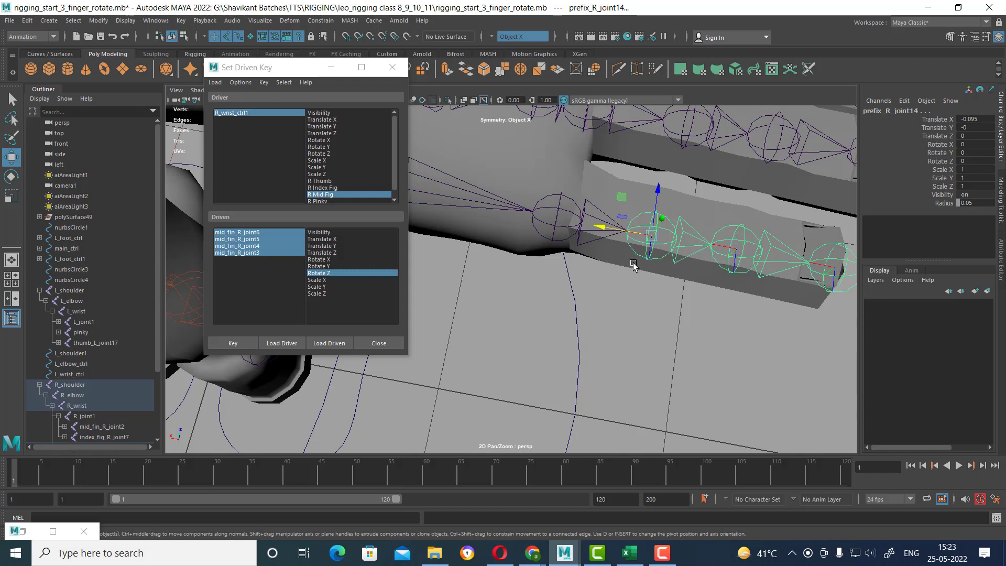
left_click(548, 231)
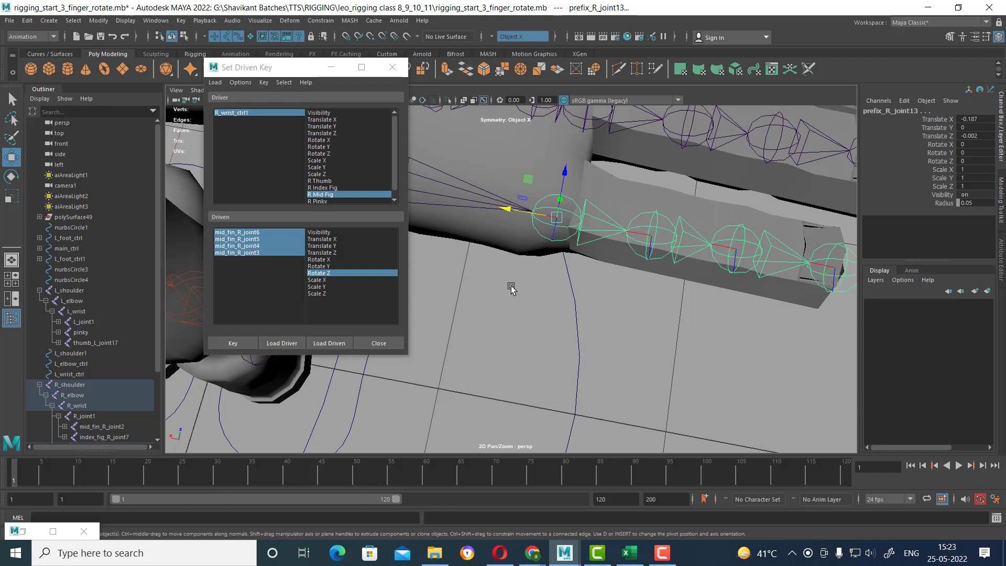
left_click(336, 344)
- Key the four pinky joints' Rotate Z at 0 against R Pinky, then select R_wrist_ctrl1
left_click(325, 201)
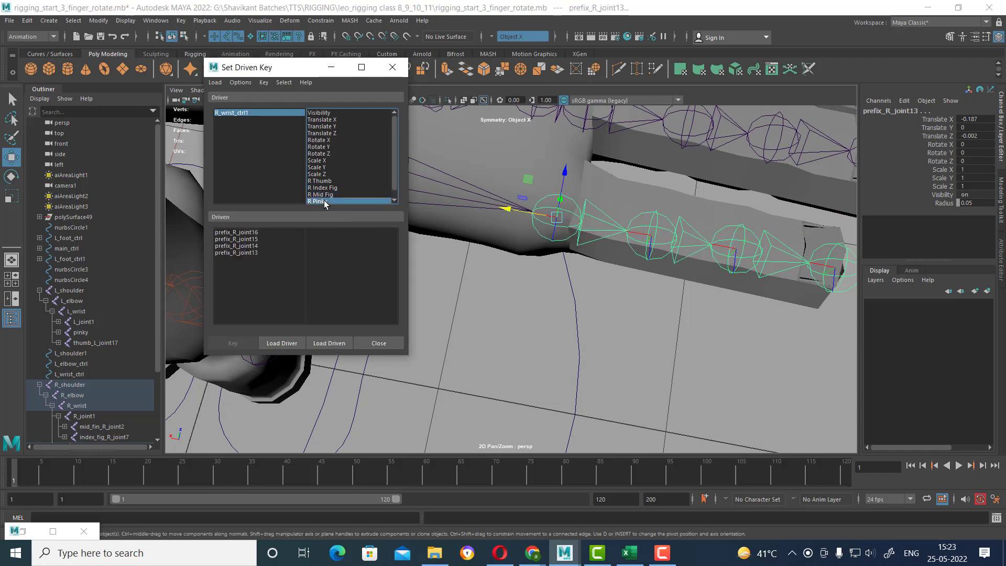
left_click_drag(251, 232, 251, 253)
left_click(325, 273)
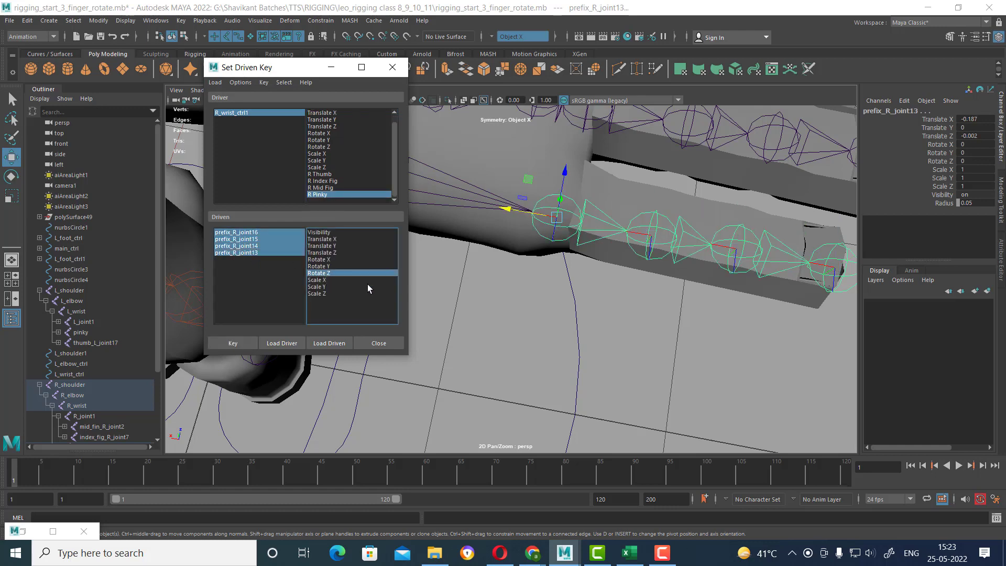
scroll(698, 290, "down", 3)
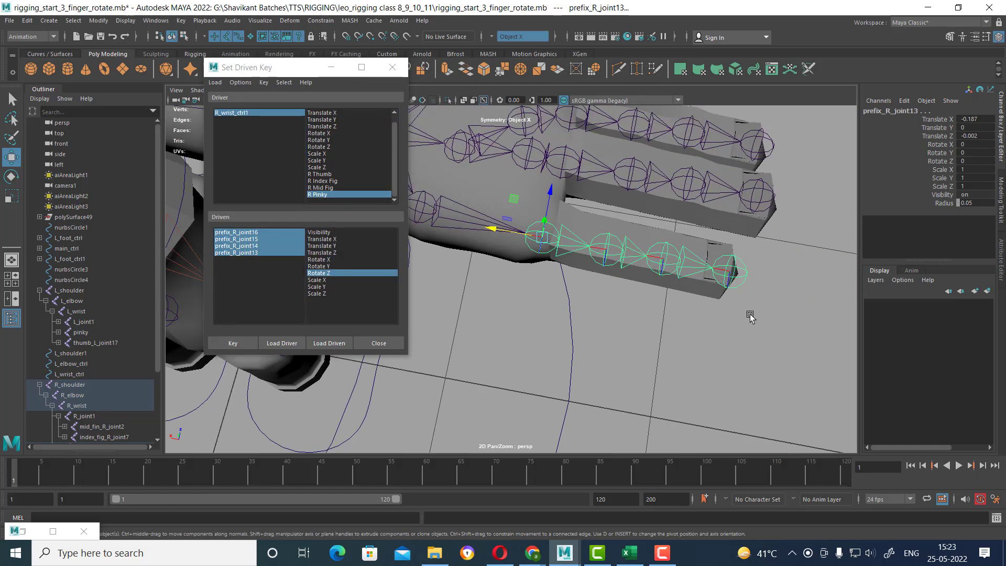
left_click(246, 343)
left_click(325, 195)
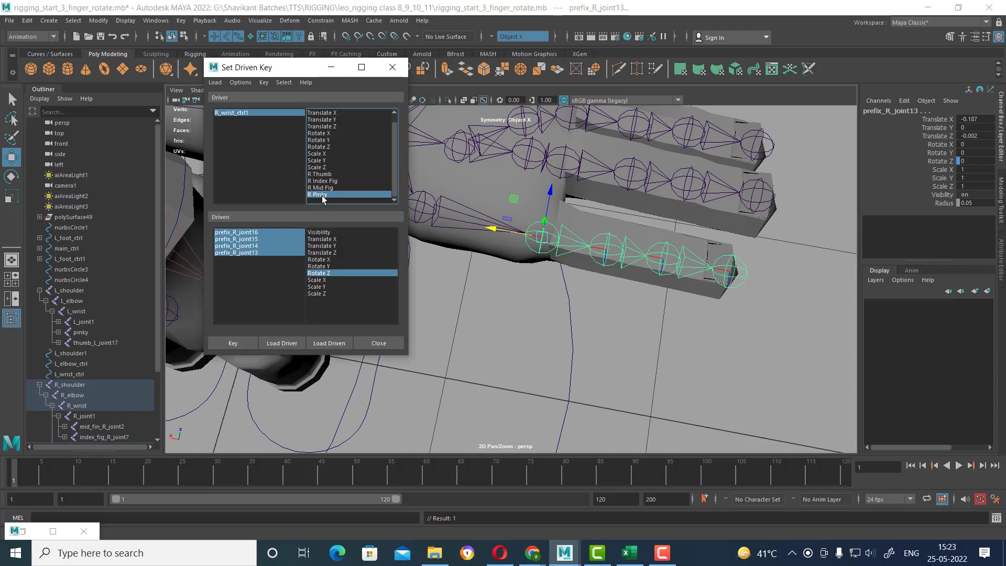
left_click(247, 112)
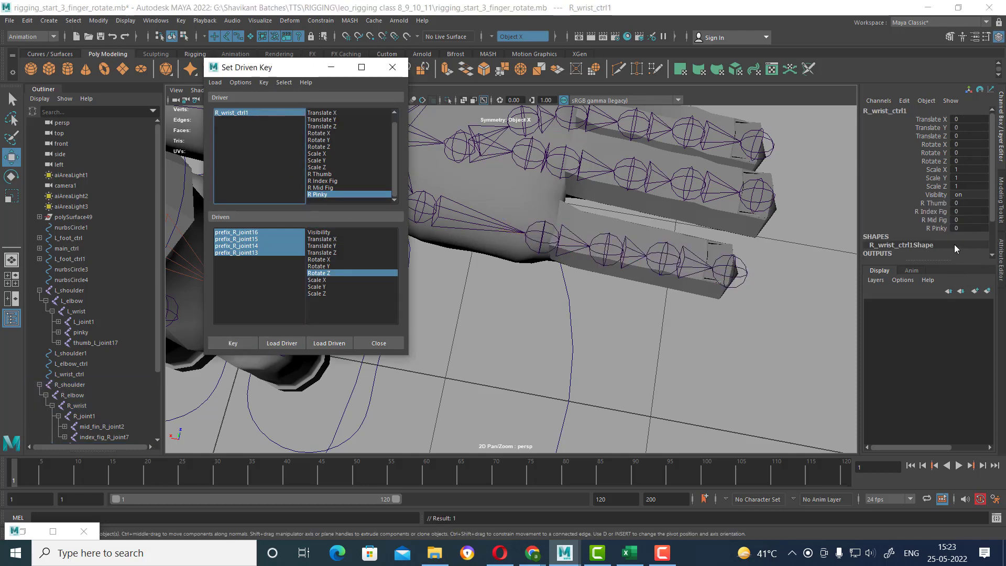
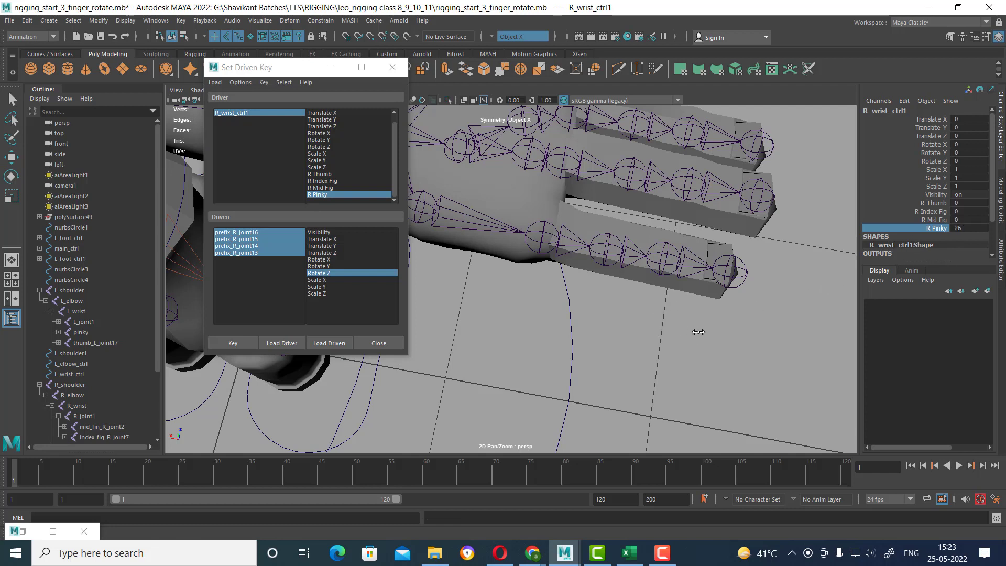
- In Edit Attribute, give R_pinky on R_wrist_ctrl1 a minimum and a maximum of 1
middle_click_drag(698, 332, 753, 310)
left_click(904, 101)
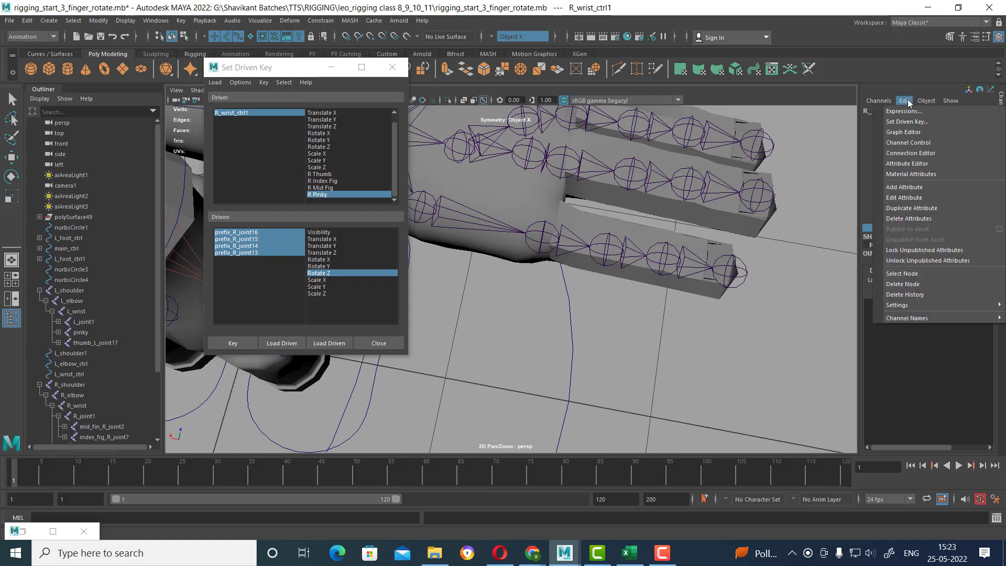
left_click(920, 202)
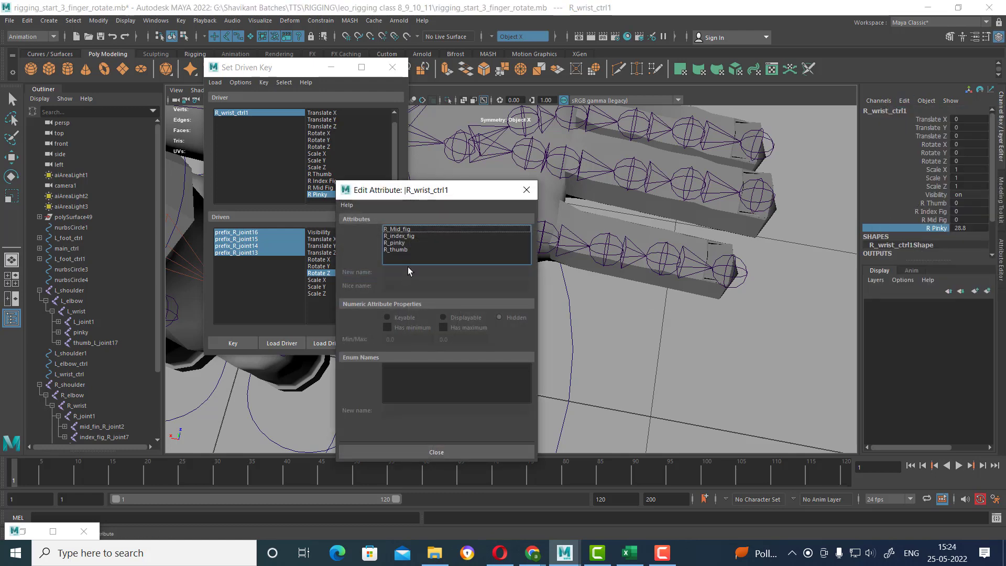
left_click(396, 243)
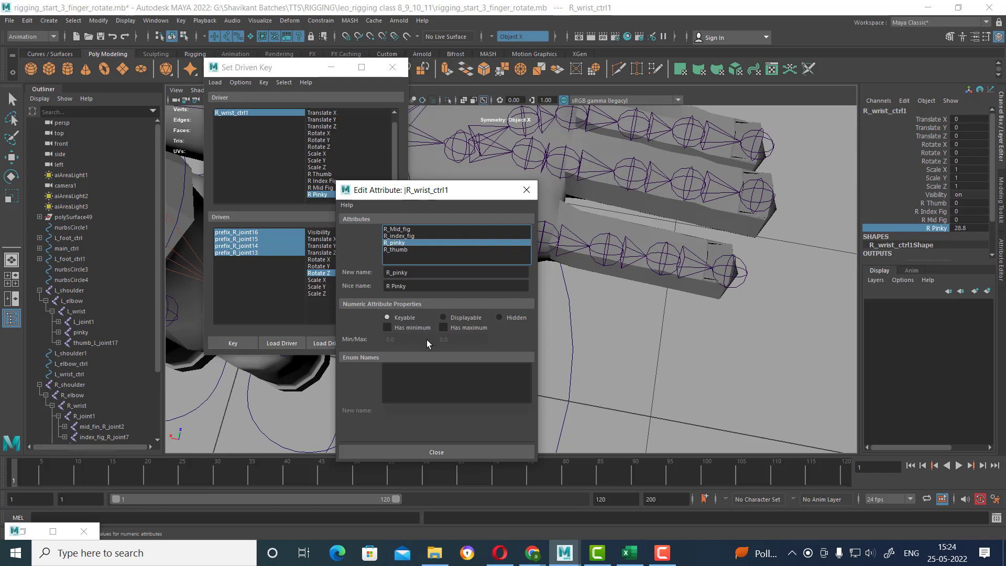
left_click(400, 328)
left_click(445, 330)
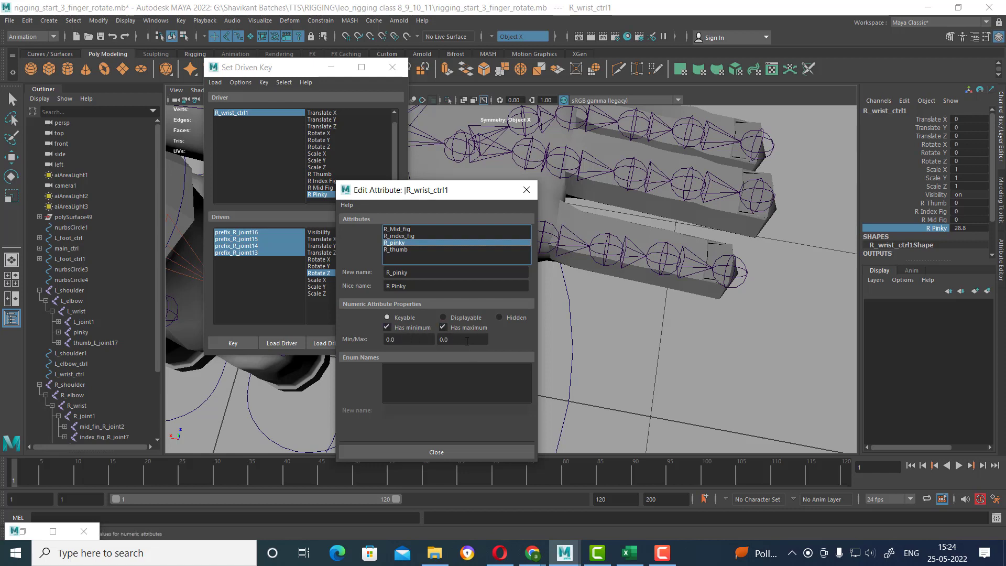
double_click(467, 339)
type("1")
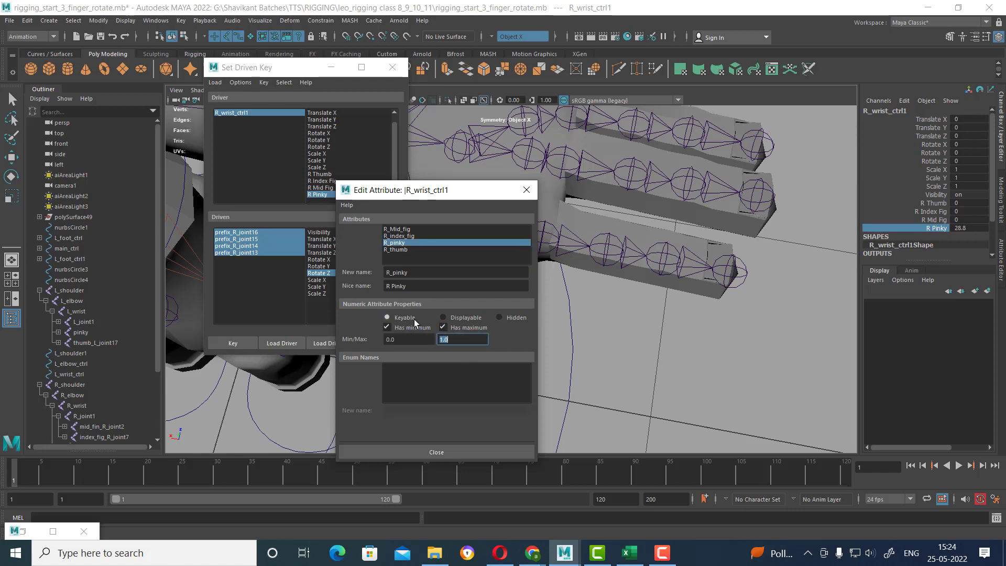
left_click(474, 453)
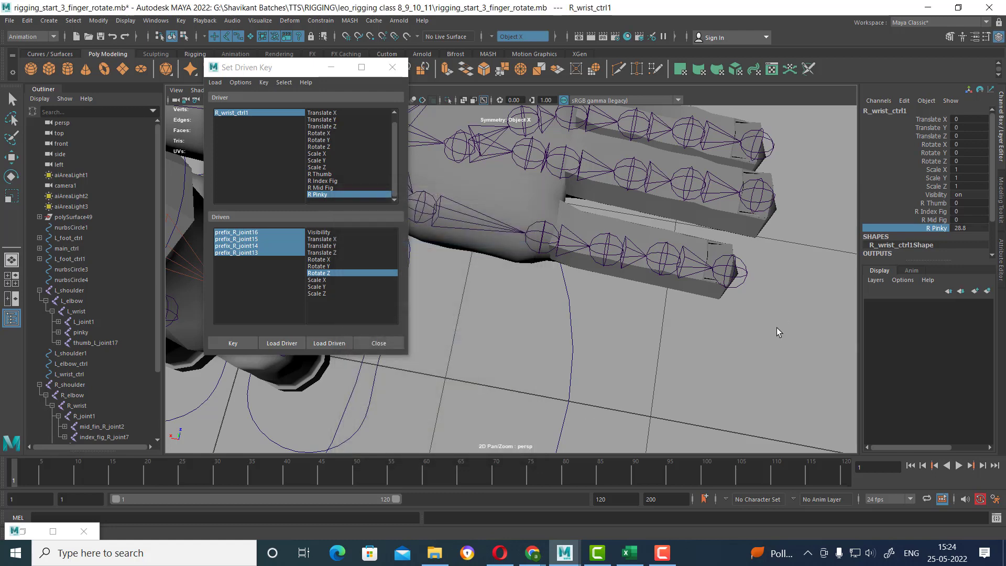
left_click_drag(639, 321, 592, 181, "alt")
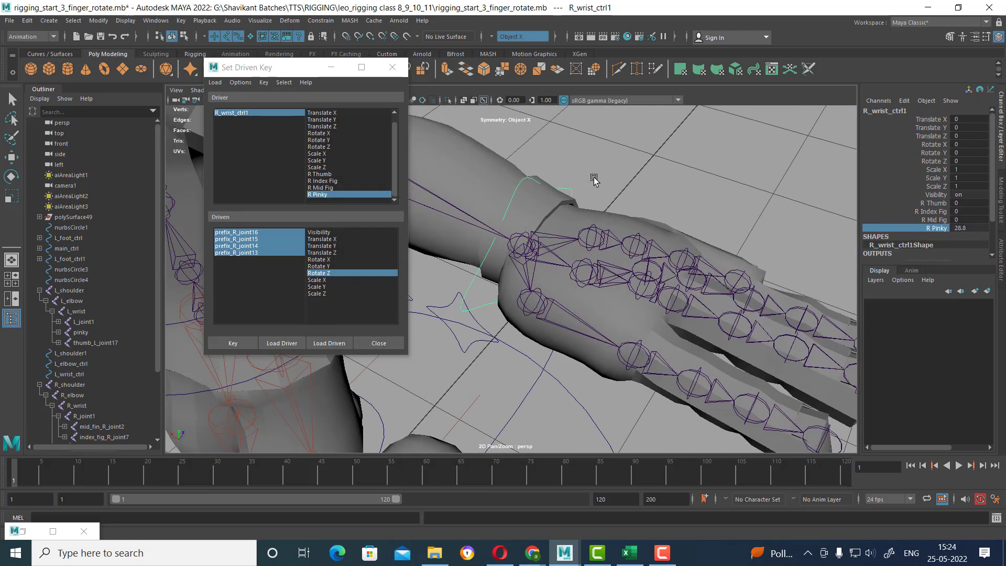
- With R Pinky at 1, bend prefix_R_joint13 down to Rotate Z -70.304 and key it
key("w")
left_click(946, 229)
mouse_move(857, 205)
middle_mouse_down()
mouse_move(576, 221)
mouse_move(716, 225)
middle_mouse_up()
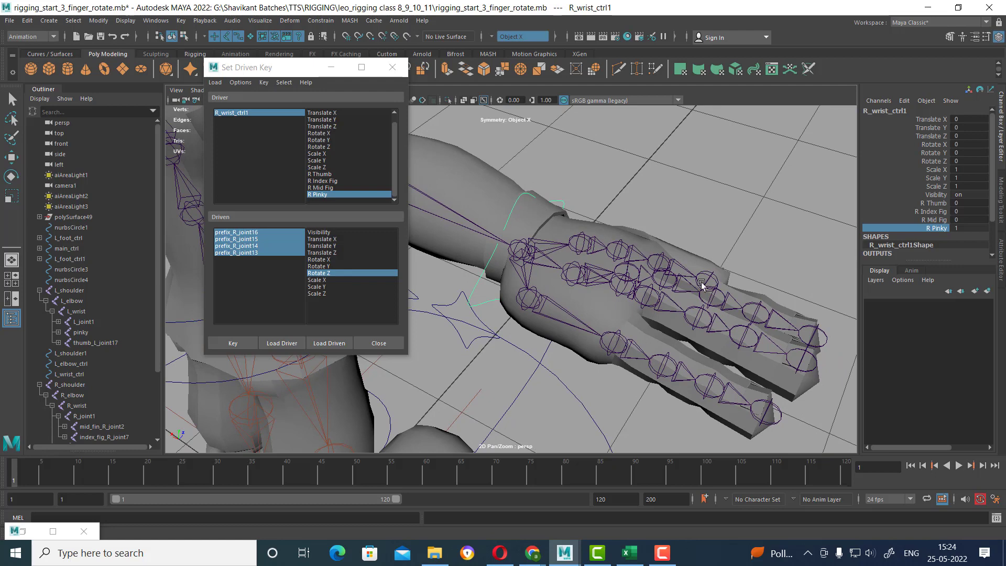
left_click(616, 346)
left_click_drag(616, 347, 754, 353, "alt")
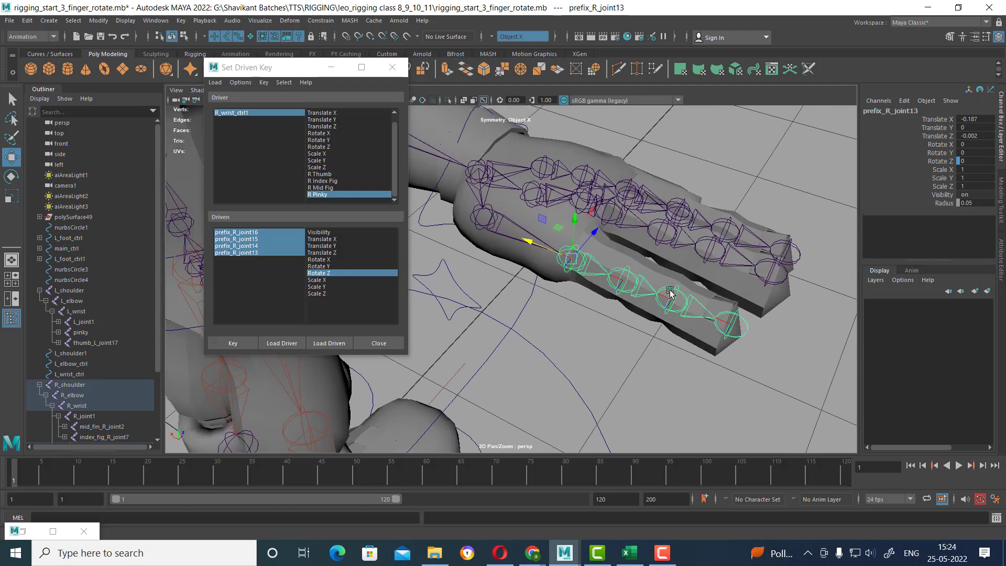
scroll(757, 358, "up", 2)
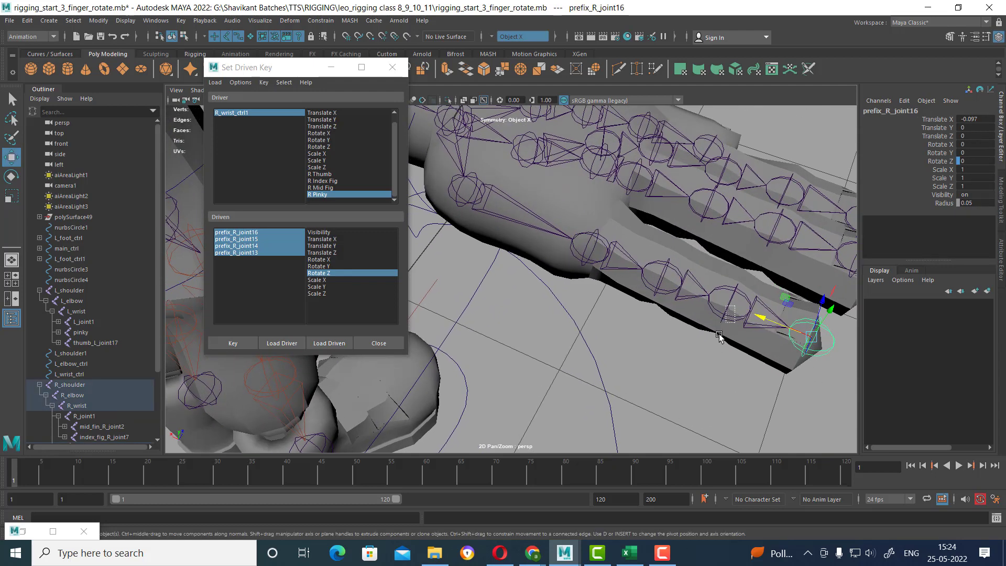
left_click(658, 281)
left_click(582, 258)
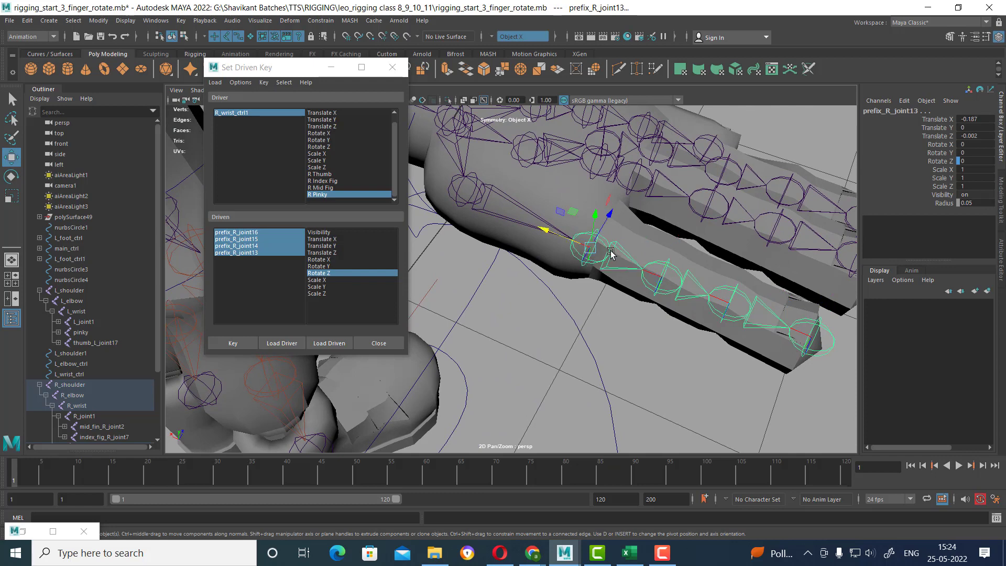
key("e")
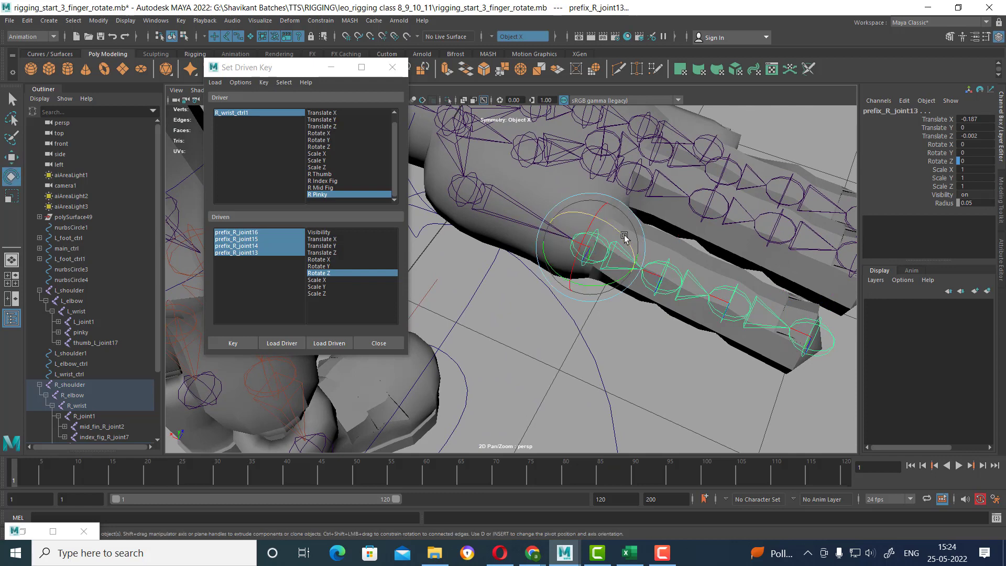
mouse_move(624, 237)
left_mouse_down()
mouse_move(645, 295)
mouse_move(647, 246)
mouse_move(631, 294)
left_mouse_up()
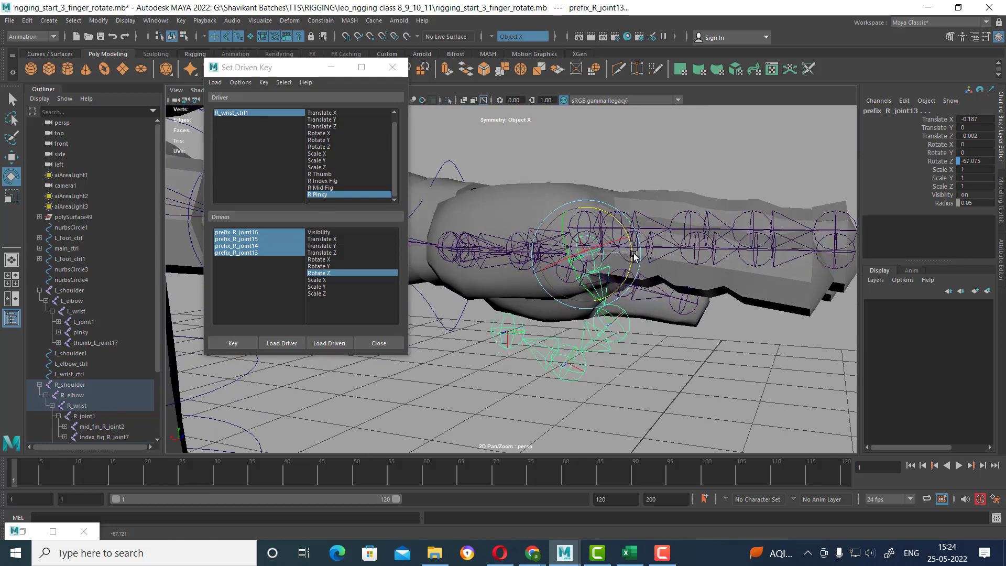
left_click(240, 344)
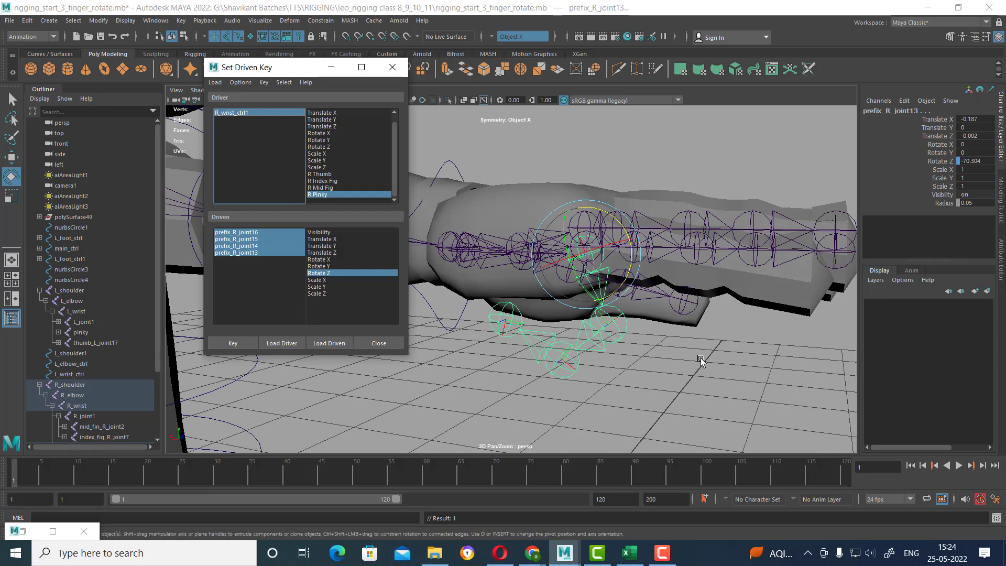
mouse_move(720, 363)
left_mouse_down("alt")
mouse_move(698, 374)
mouse_move(625, 241)
left_mouse_up("alt")
- Select the right wrist control and return R Pinky to 0
left_click(514, 138)
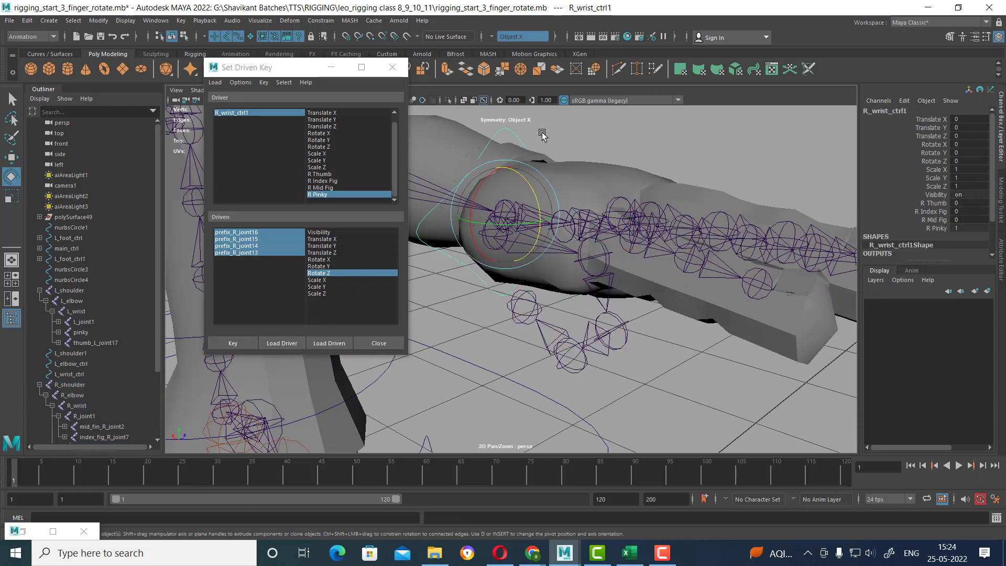
left_click(936, 229)
middle_click_drag(797, 225, 668, 219)
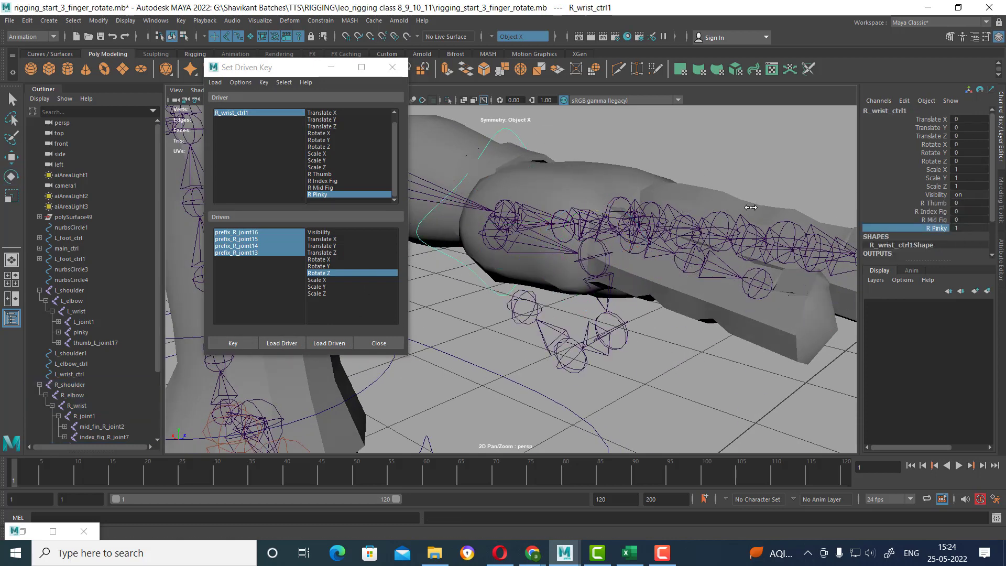
scroll(744, 312, "down", 5)
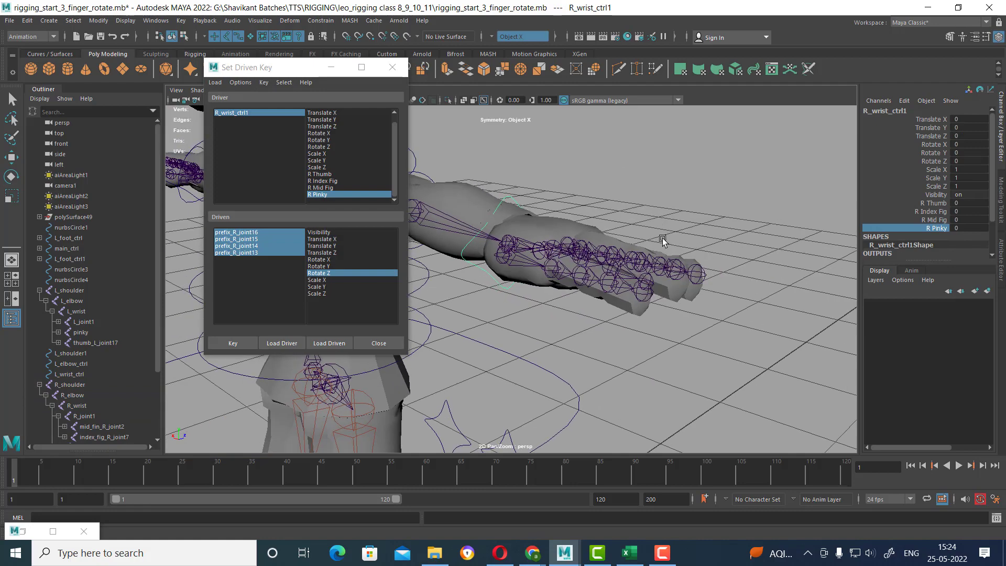
- Curl all four finger channels to 1, reset them to 0, and close Set Driven Key
left_click(936, 204)
left_click_drag(936, 211, 936, 231)
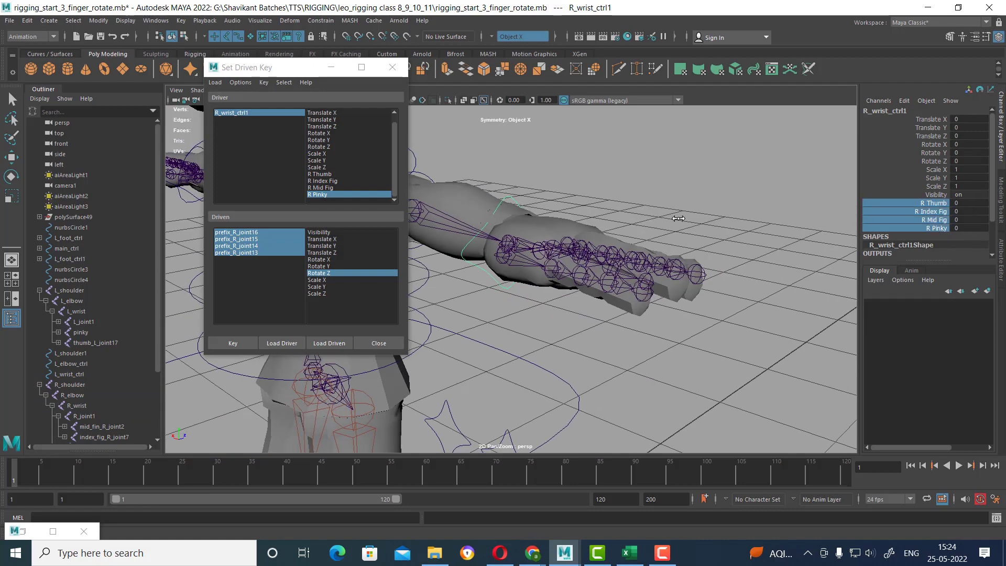
middle_click_drag(679, 219, 696, 218)
mouse_move(696, 219)
left_mouse_down("alt")
mouse_move(466, 172)
mouse_move(603, 246)
left_mouse_up("alt")
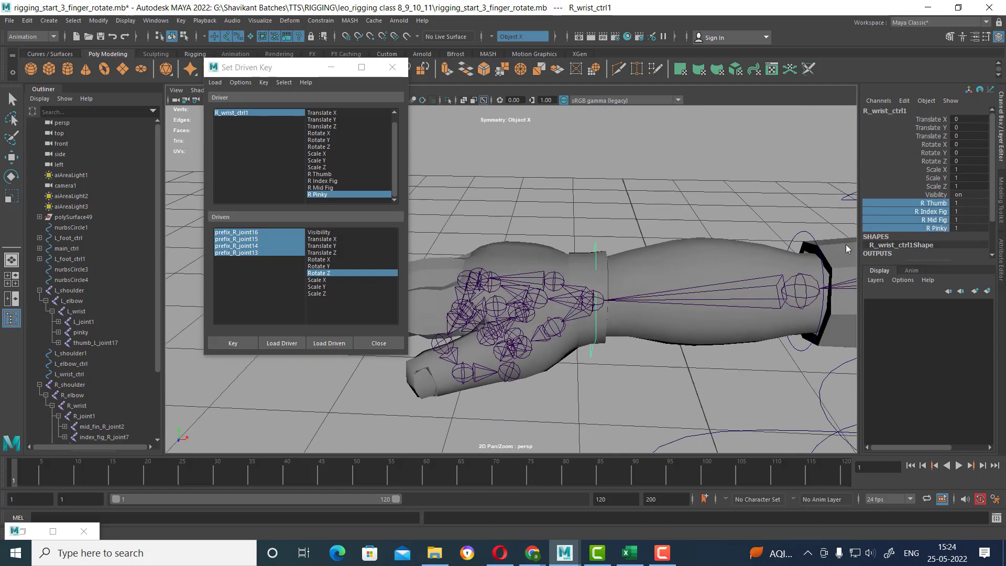
middle_click_drag(693, 217, 660, 216)
left_click_drag(659, 216, 628, 283, "alt")
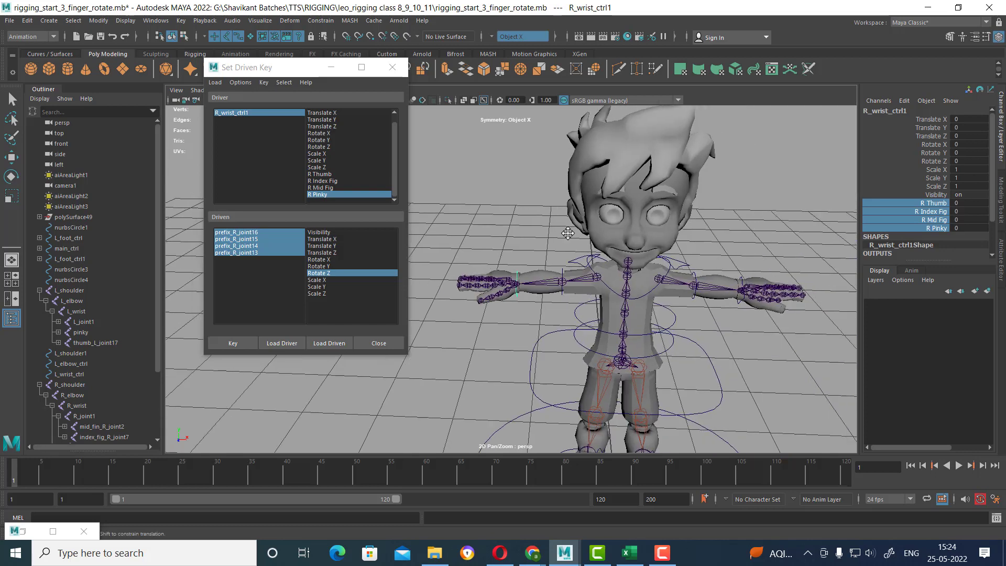
scroll(629, 283, "down", 5)
left_click(393, 67)
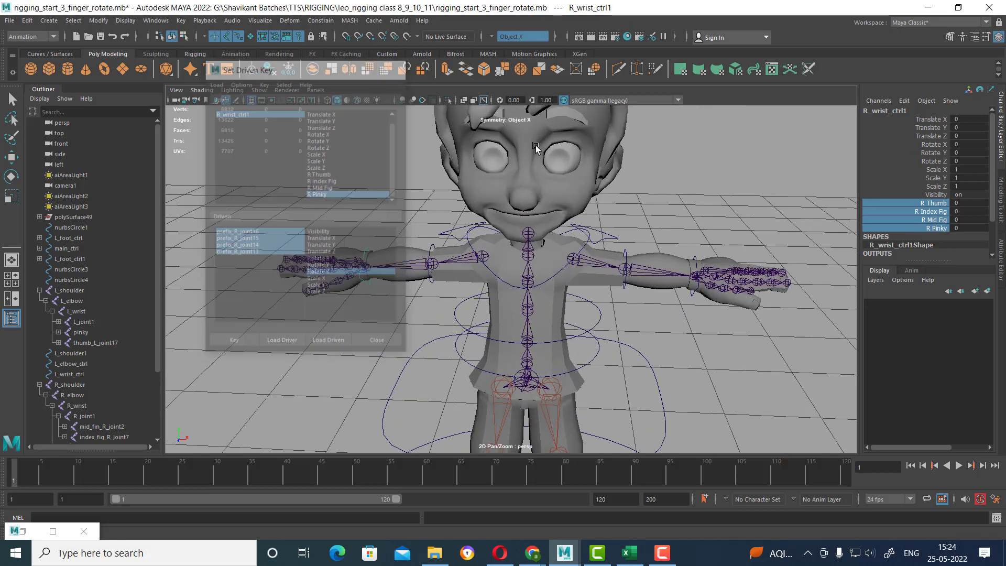
scroll(655, 236, "up", 3)
key("e")
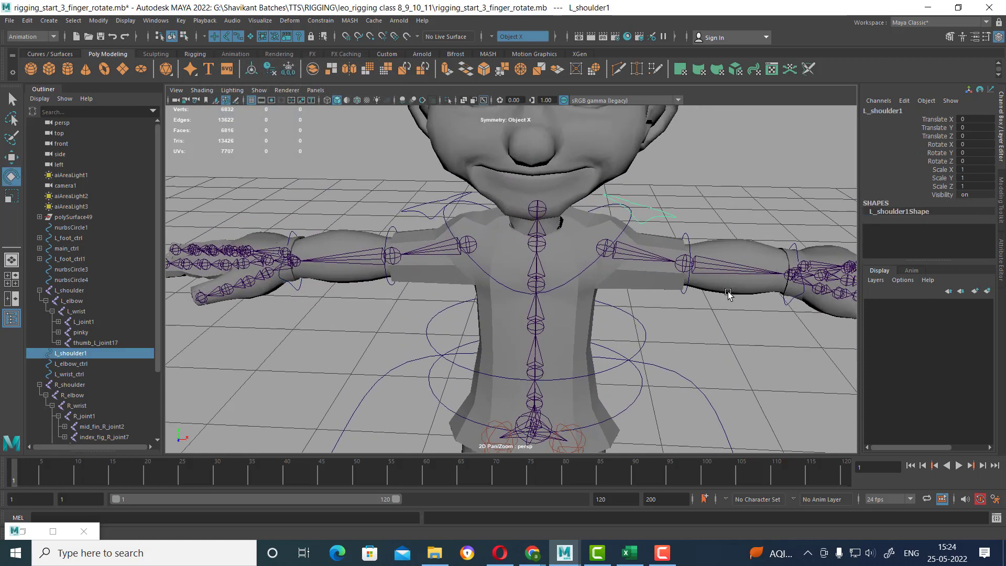
scroll(642, 236, "up", 2)
left_click(696, 235, "shift")
left_click(808, 244, "shift")
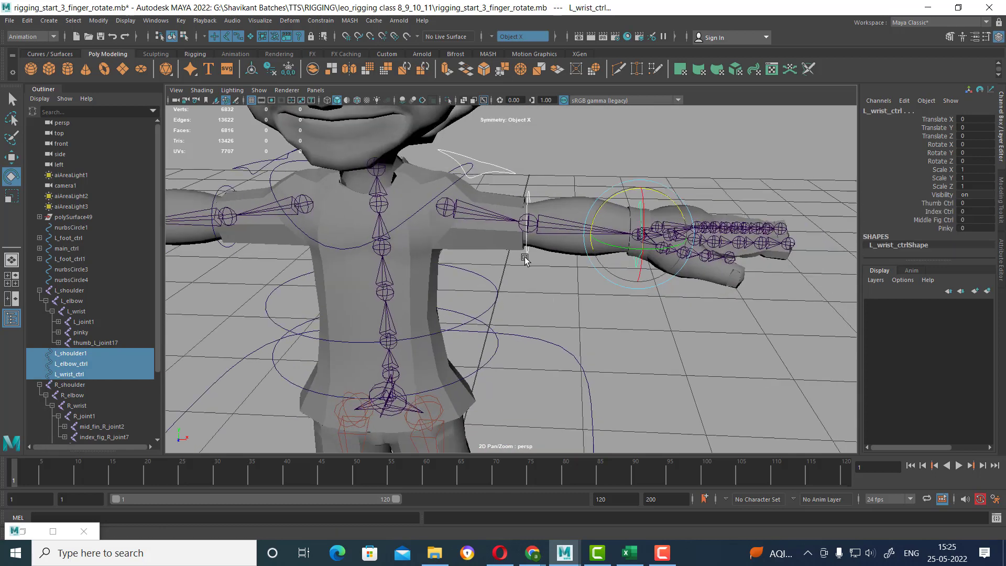
left_click_drag(681, 293, 692, 344, "alt")
left_click(691, 344)
left_click(596, 192)
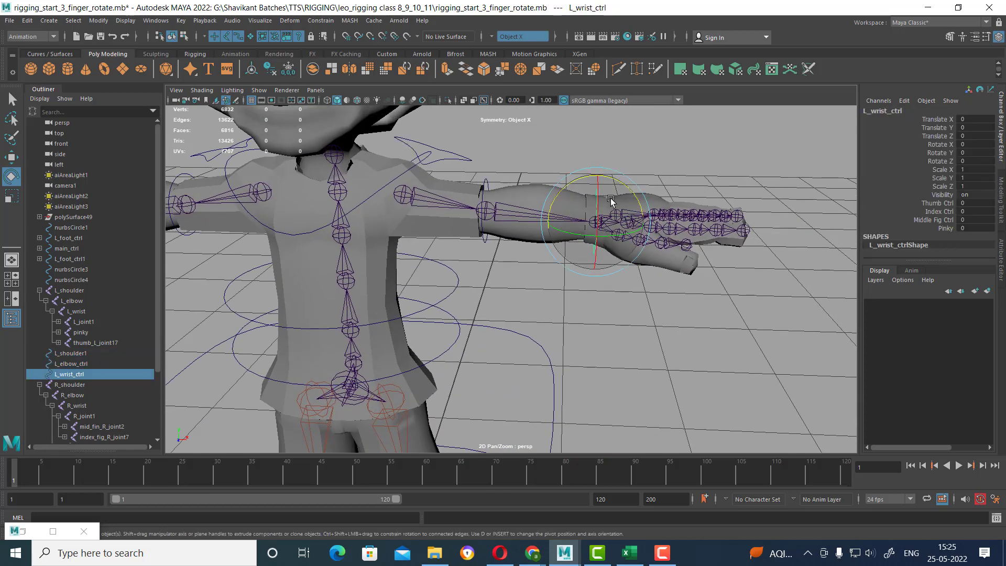
key("w")
left_click_drag(600, 310, 619, 312, "alt")
left_click(499, 191)
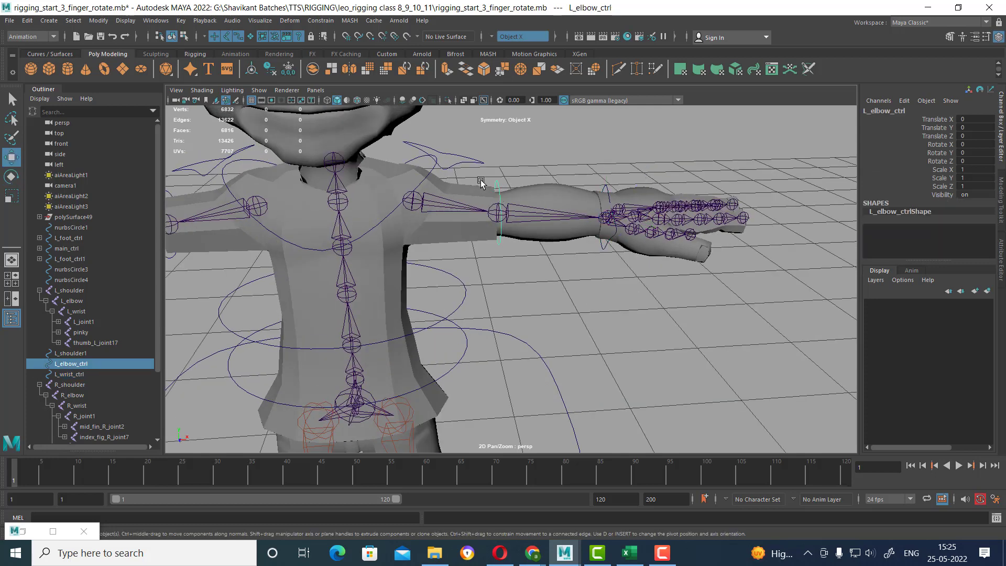
left_click(459, 158)
key("a")
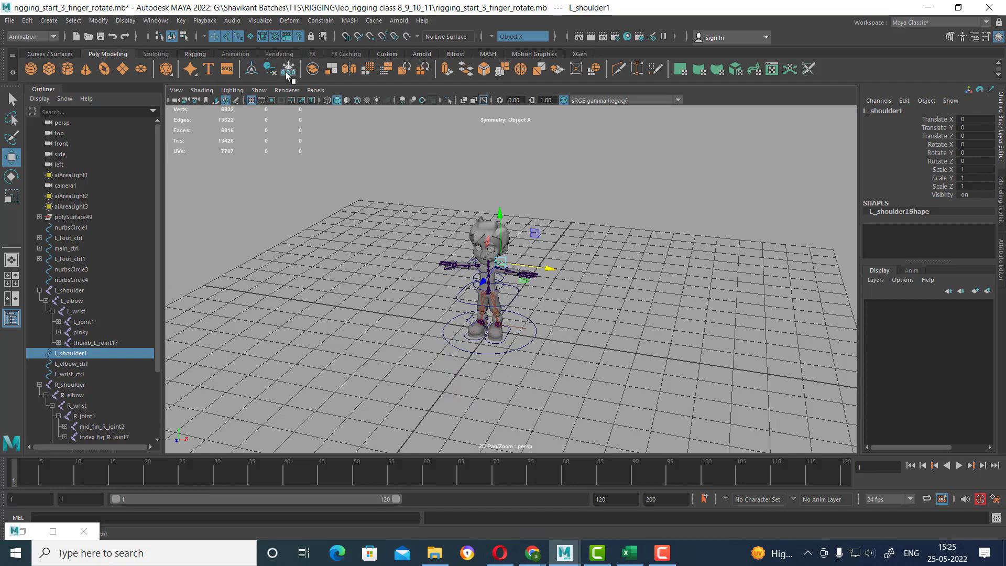
mouse_move(686, 343)
left_mouse_down("alt")
mouse_move(705, 347)
mouse_move(472, 262)
left_mouse_up("alt")
scroll(706, 348, "up", 5)
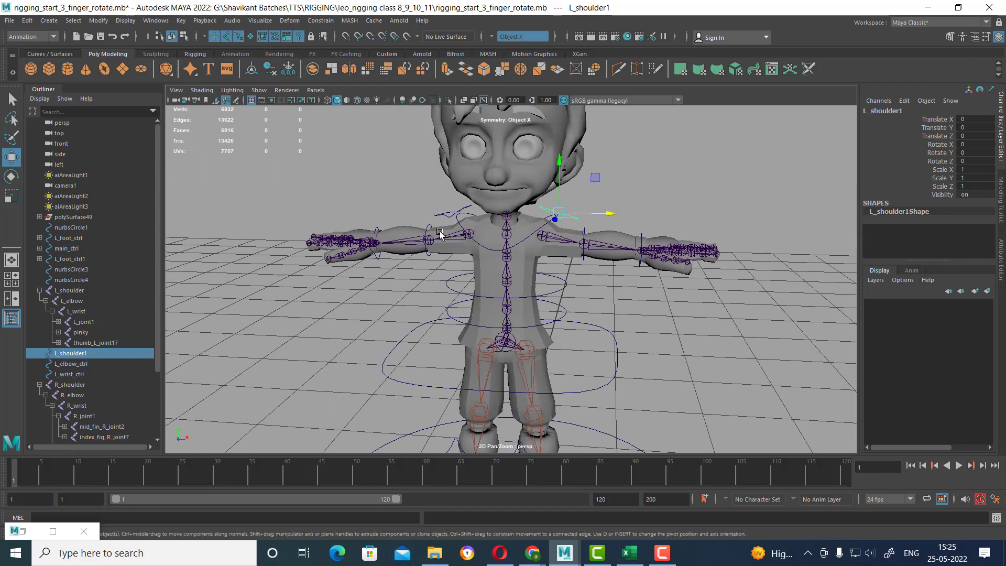
left_click(444, 217)
left_click_drag(444, 218, 424, 257, "alt")
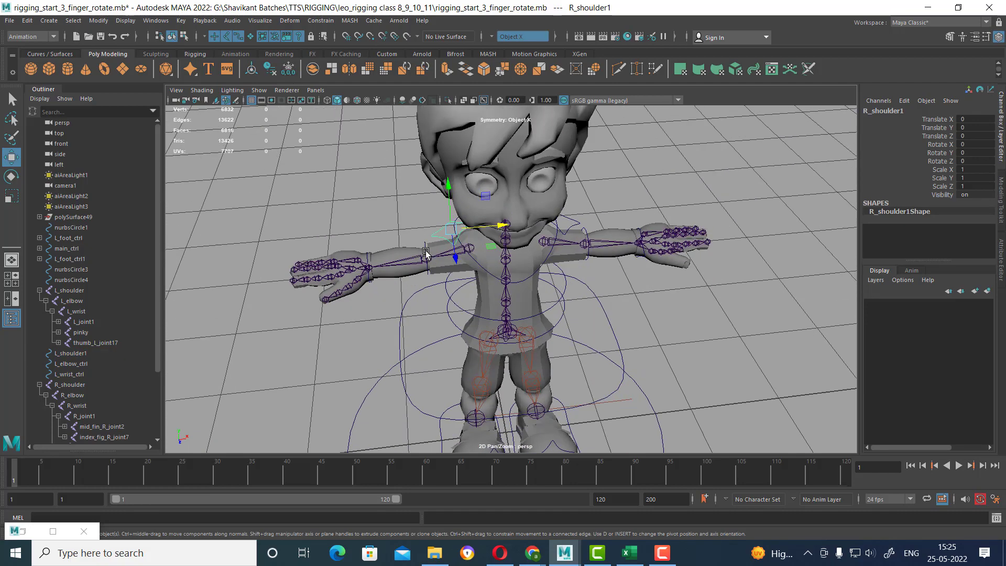
left_click(428, 253)
left_click(427, 246)
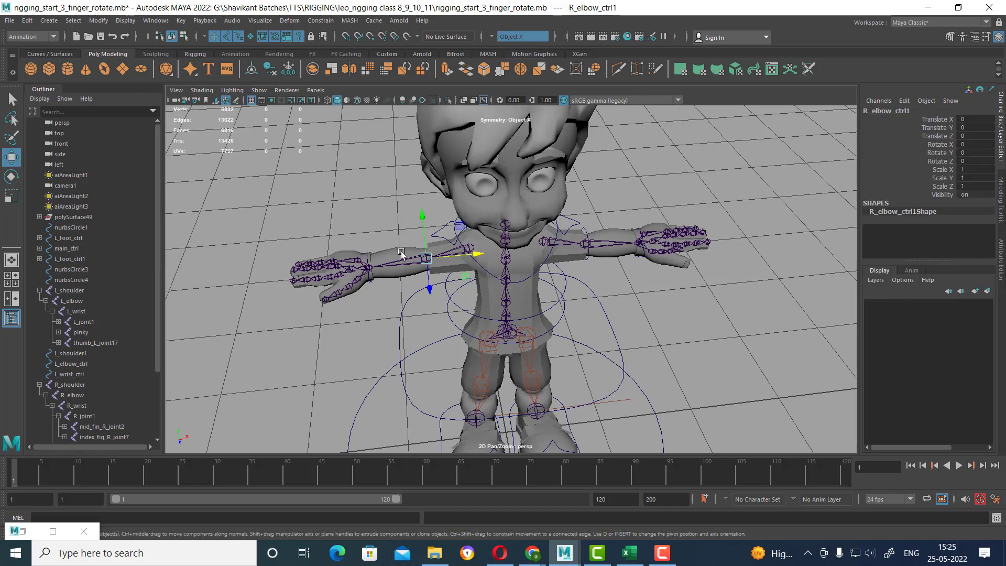
left_click(368, 257)
left_click_drag(368, 257, 472, 272, "alt")
scroll(524, 288, "up", 3)
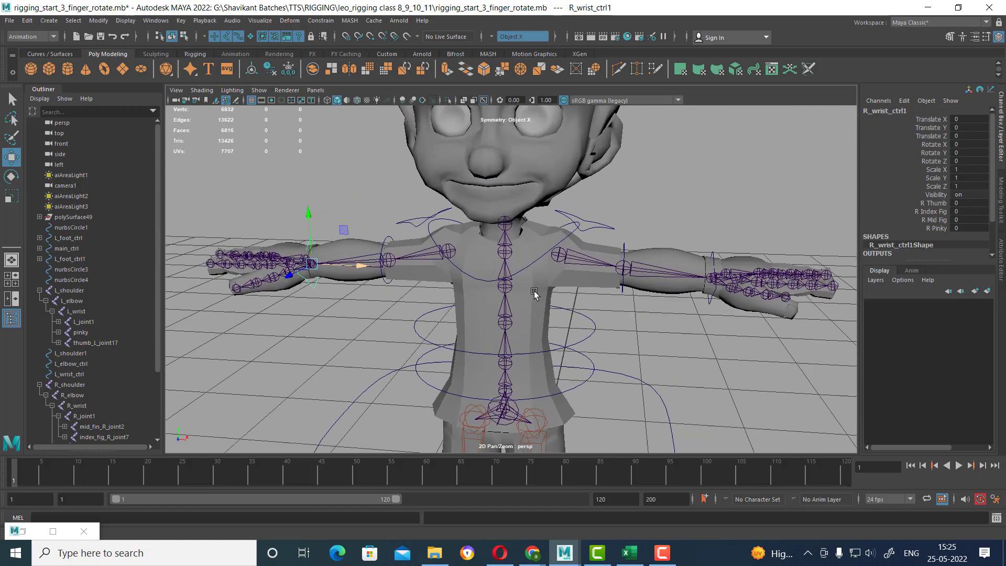
scroll(599, 299, "up", 3)
scroll(600, 314, "down", 3)
left_click_drag(602, 325, 601, 214, "alt")
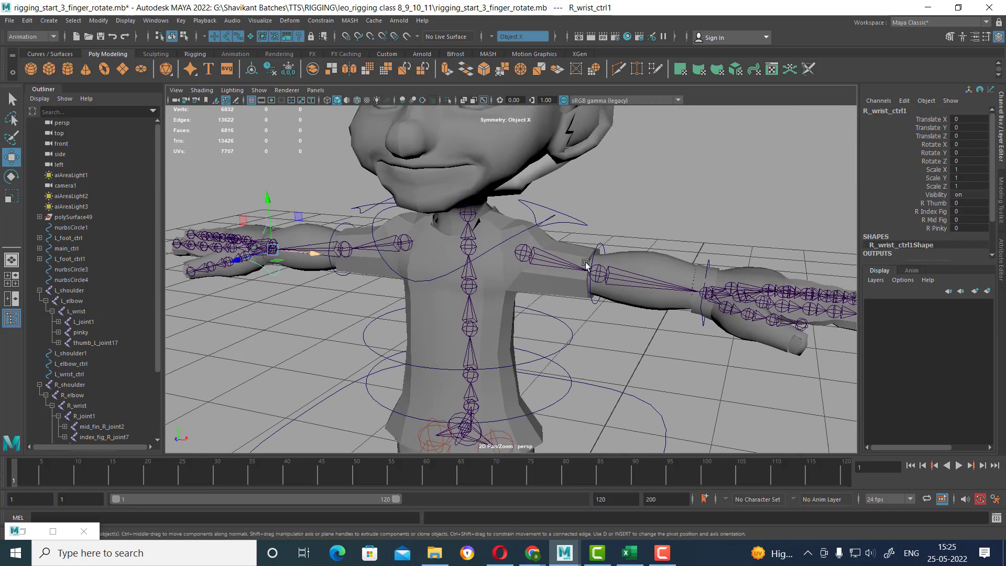
scroll(601, 215, "up", 3)
left_click(581, 229)
left_click_drag(593, 262, 613, 269, "alt")
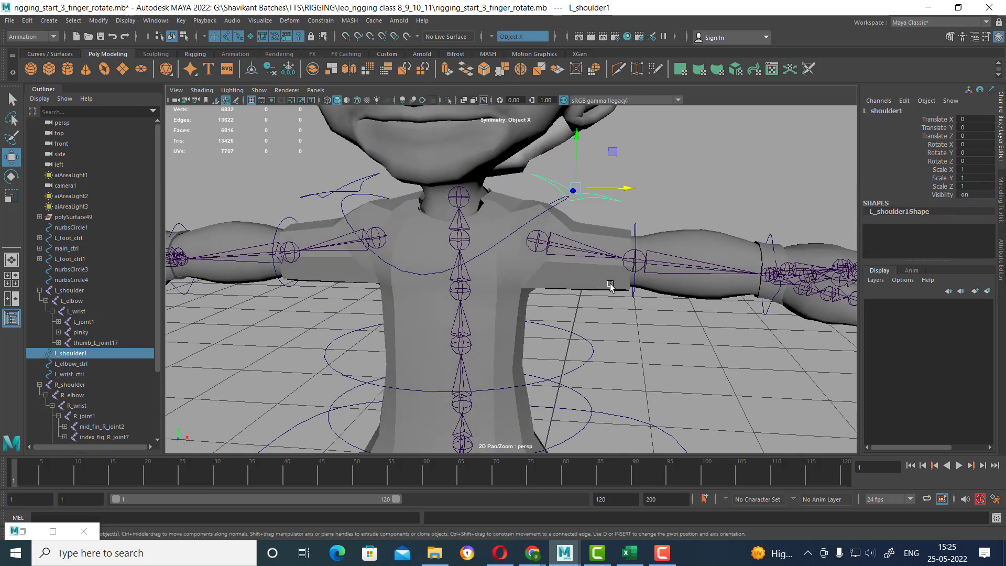
- Parent-constrain the L_shoulder joint to the L_shoulder1 control
left_click(591, 252, "shift")
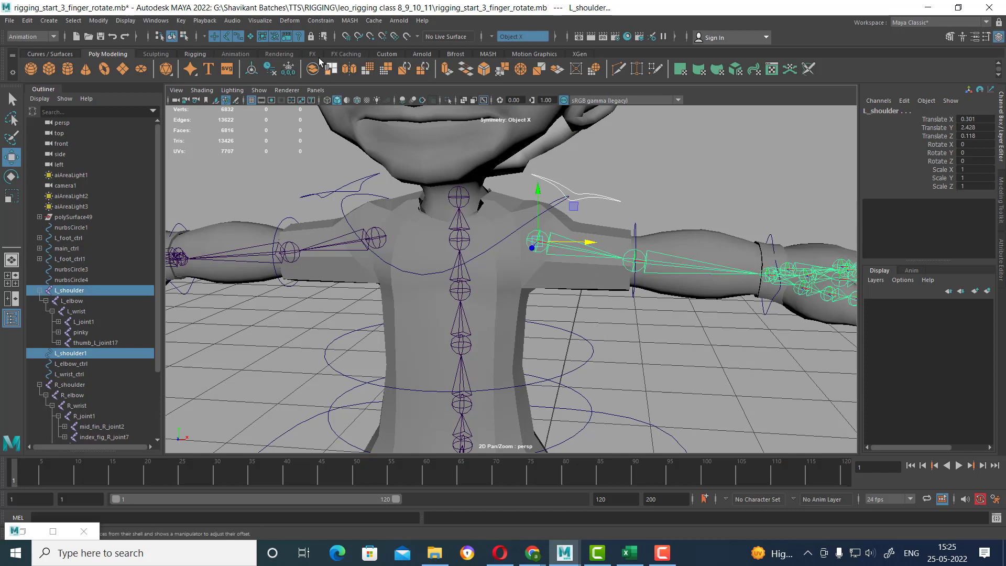
left_click(320, 21)
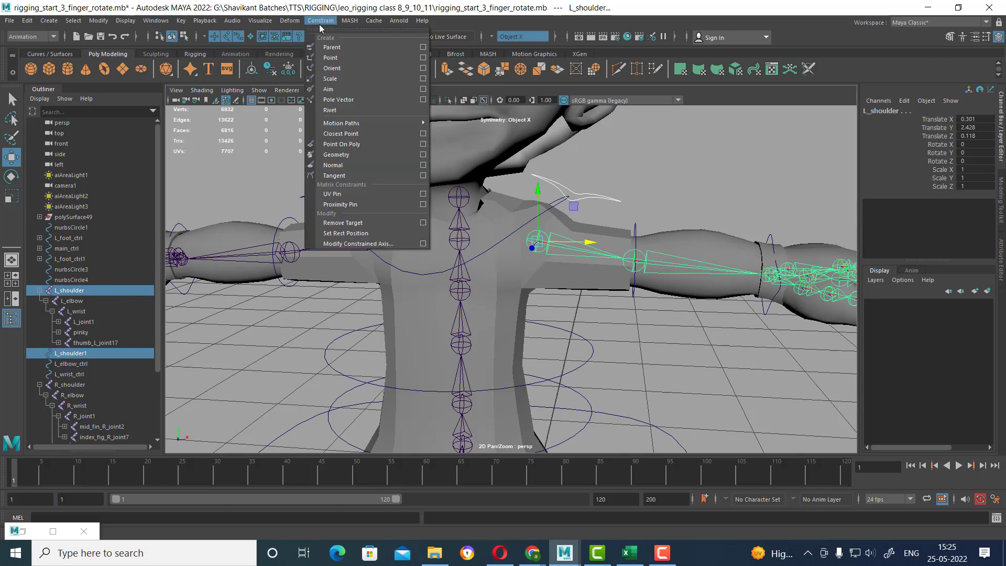
left_click(370, 47)
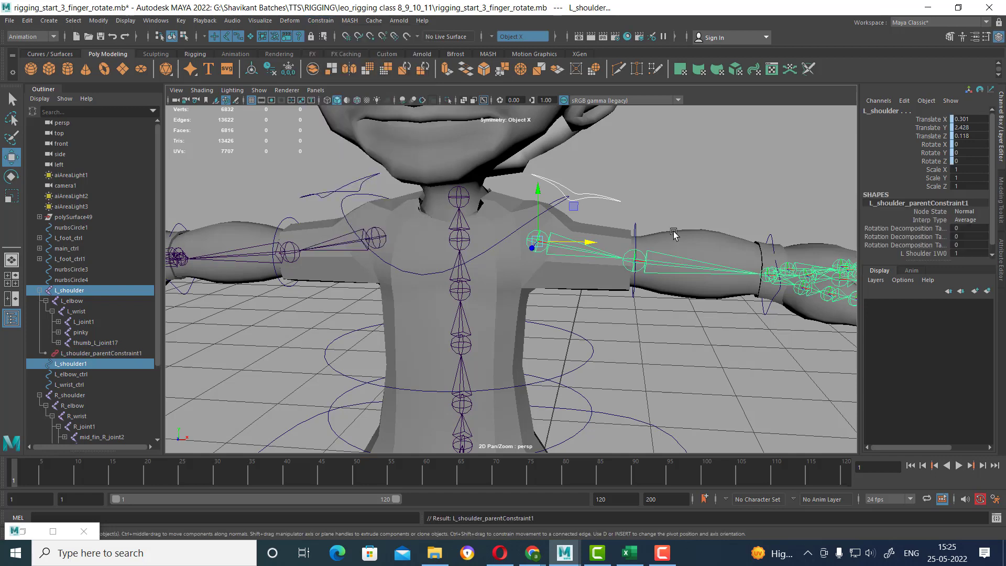
- Test-rotate the shoulder control, then undo the rotation
left_click(649, 194)
key("e")
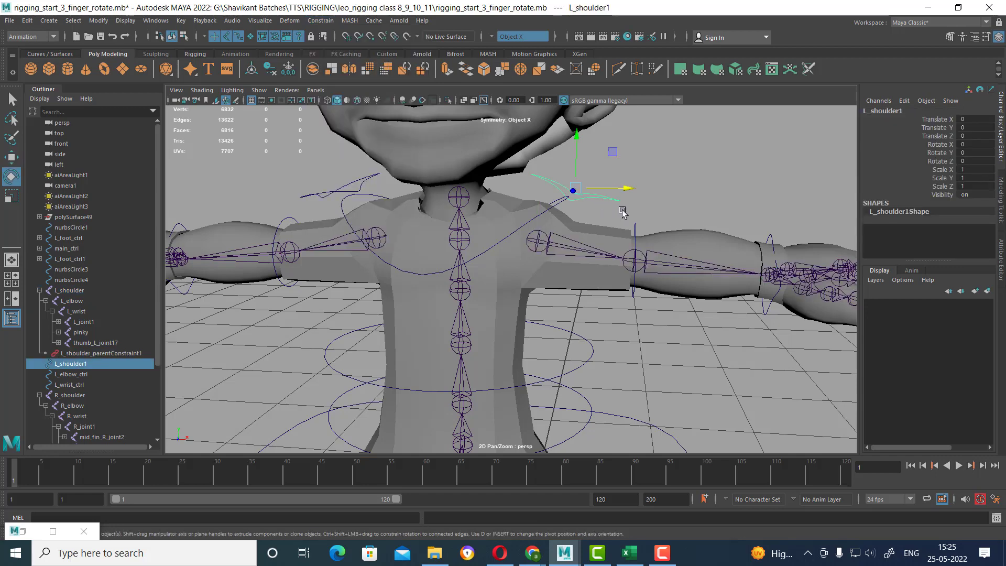
left_click_drag(623, 175, 619, 189)
key("ctrl+z")
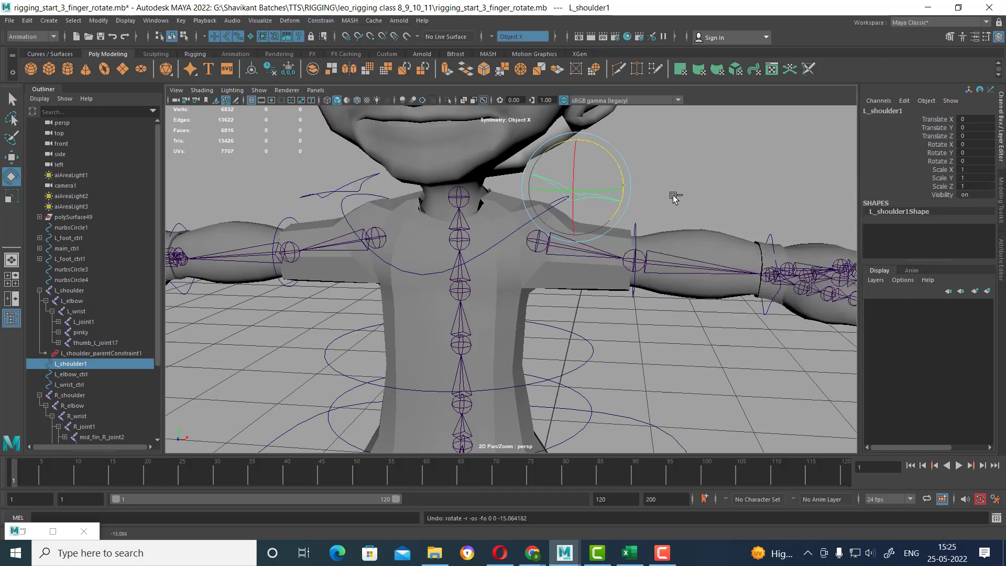
key("w")
left_click(680, 345)
mouse_move(665, 317)
left_mouse_down("alt")
mouse_move(640, 283)
mouse_move(681, 246)
left_mouse_up("alt")
left_click(622, 277)
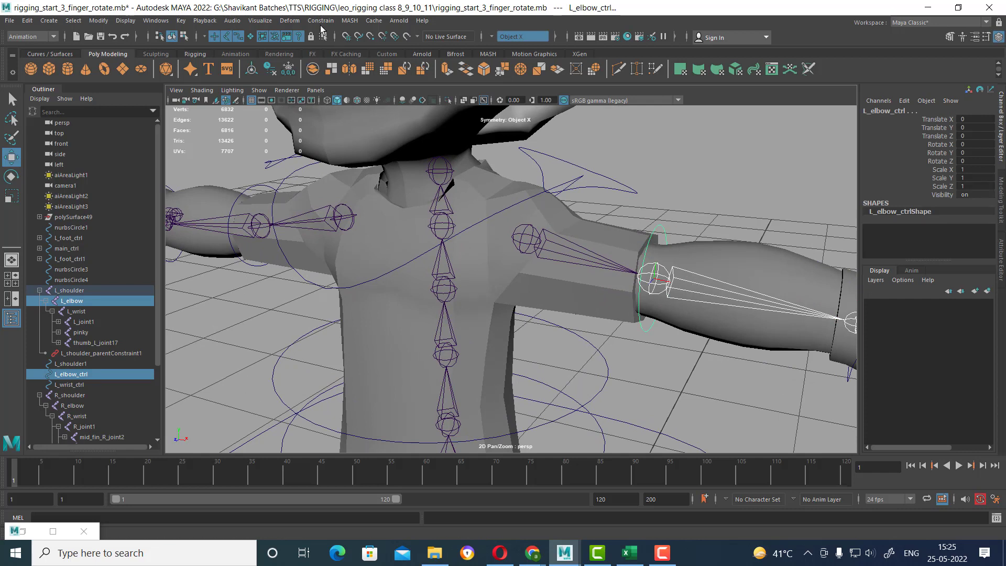
- Parent-constrain the L_elbow joint to L_elbow_ctrl
left_click(648, 211)
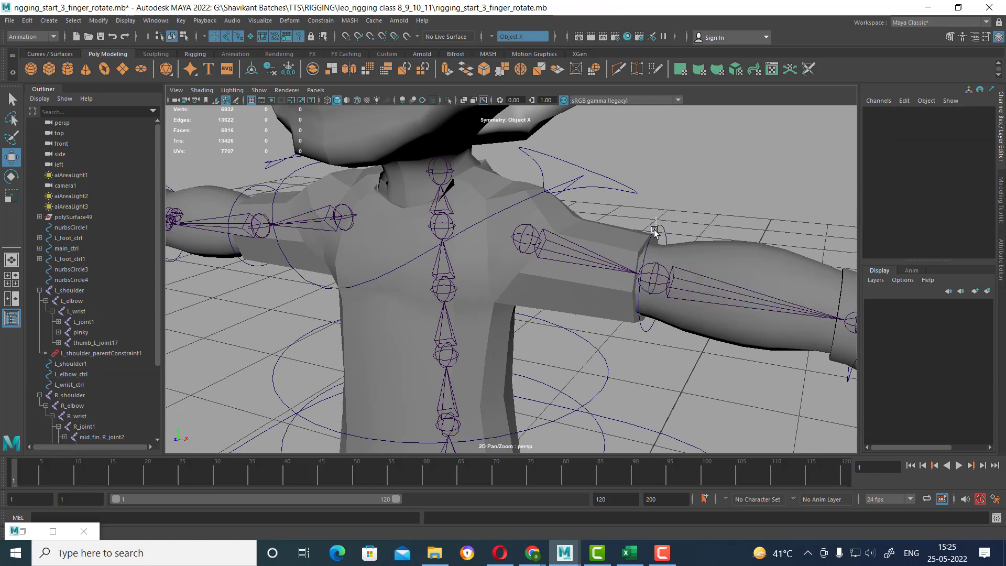
left_click(655, 232)
left_click(676, 284, "shift")
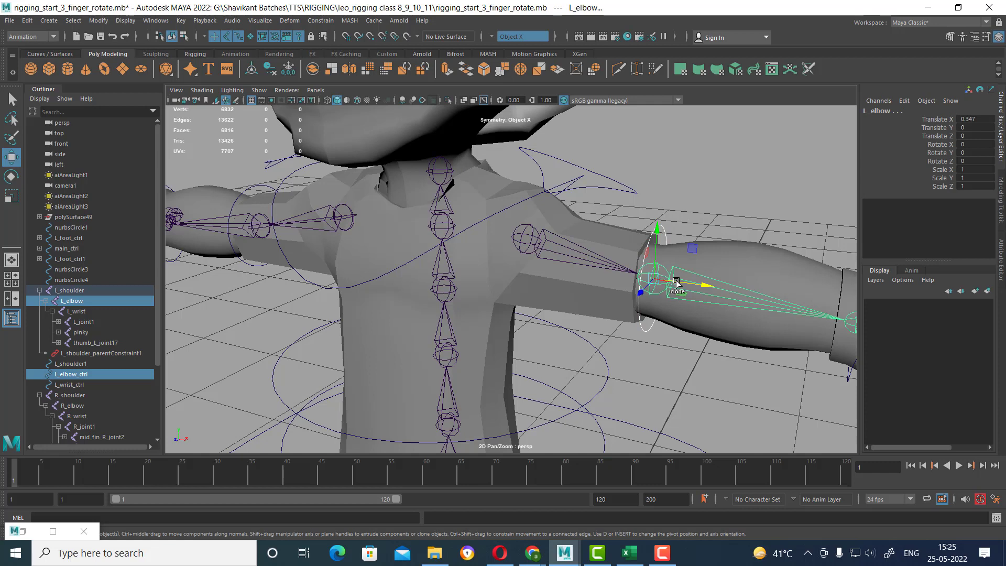
left_click(320, 20)
left_click(339, 48)
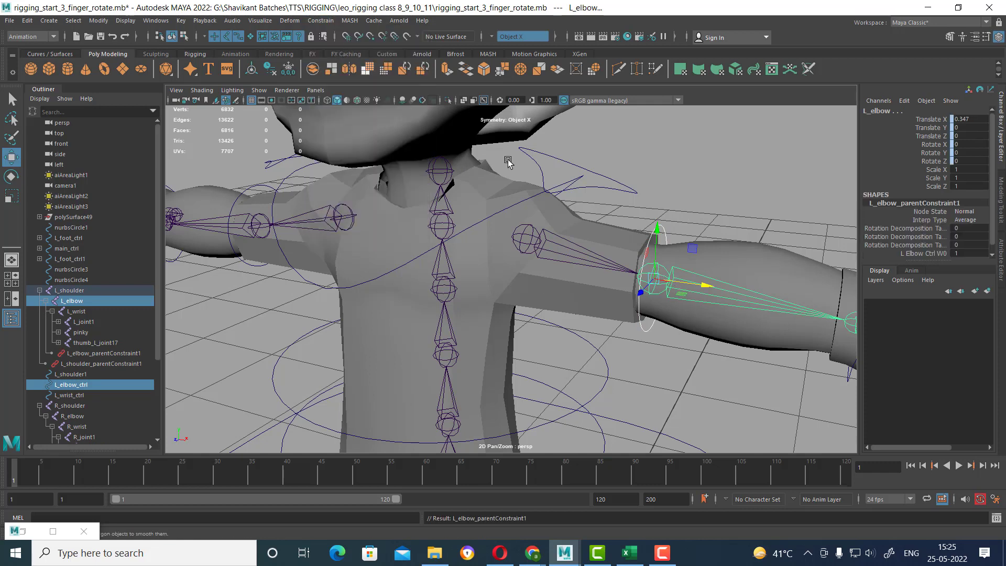
- Reselect L_elbow_ctrl in rotate mode, then zoom toward and select L_wrist_ctrl
left_click(678, 219)
left_click(658, 226)
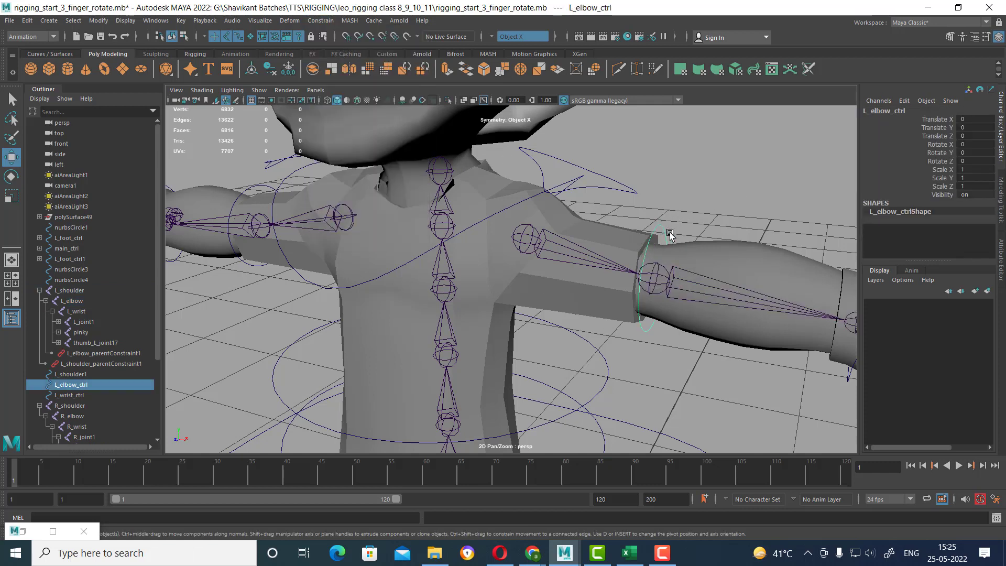
key("e")
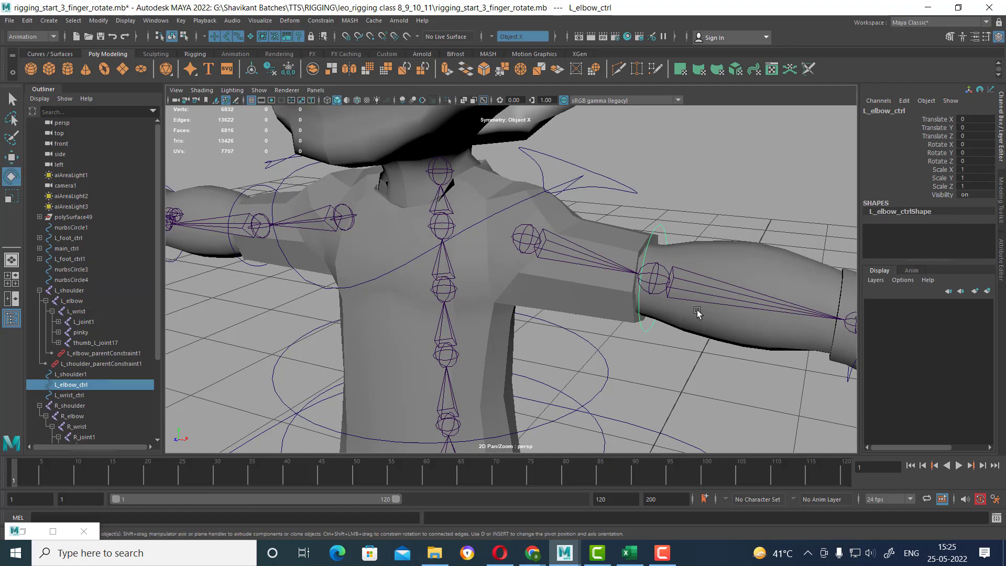
scroll(681, 269, "down", 5)
scroll(575, 283, "up", 3)
scroll(575, 282, "up", 3)
scroll(655, 291, "up", 2)
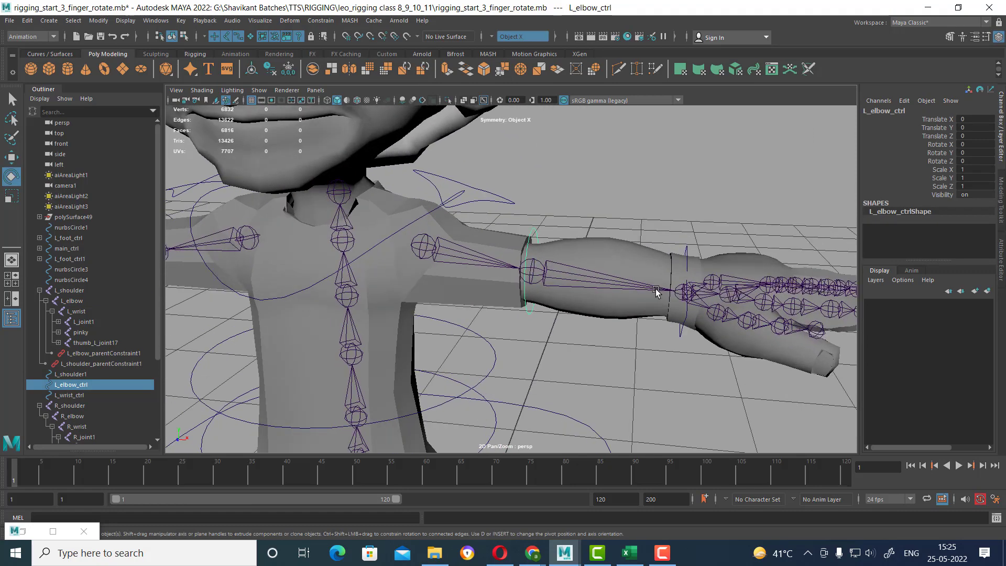
scroll(696, 291, "up", 2)
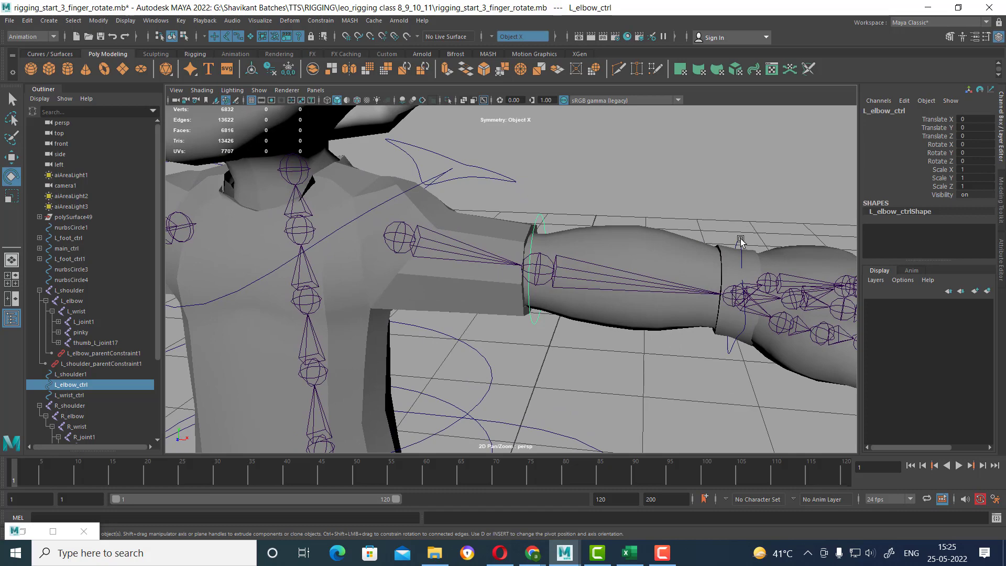
left_click(740, 241)
left_click_drag(740, 241, 707, 242, "alt")
- Parent-constrain the L_wrist joint to L_wrist_ctrl
key("w")
scroll(725, 313, "up", 3)
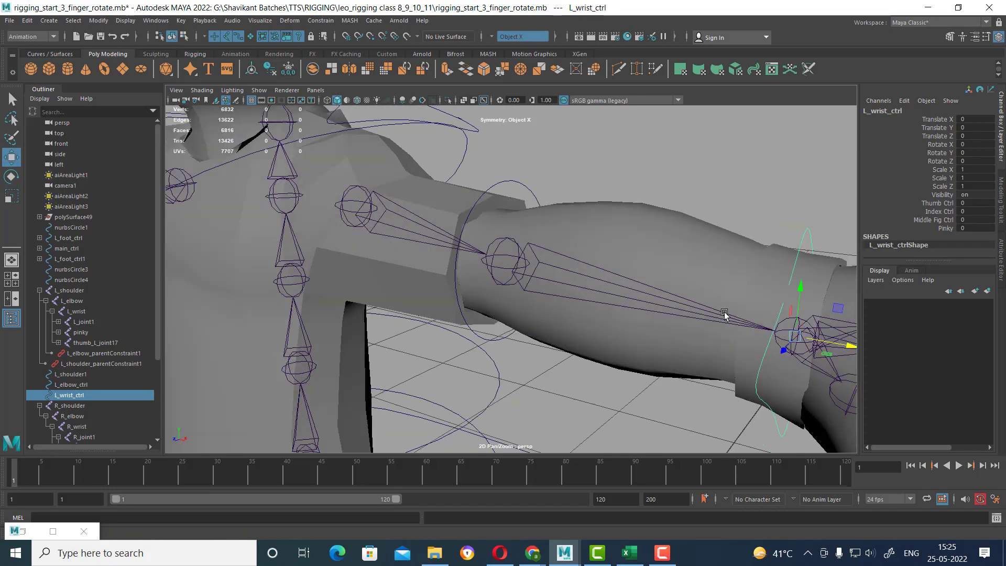
left_click_drag(683, 299, 731, 303, "alt")
scroll(696, 319, "up", 3)
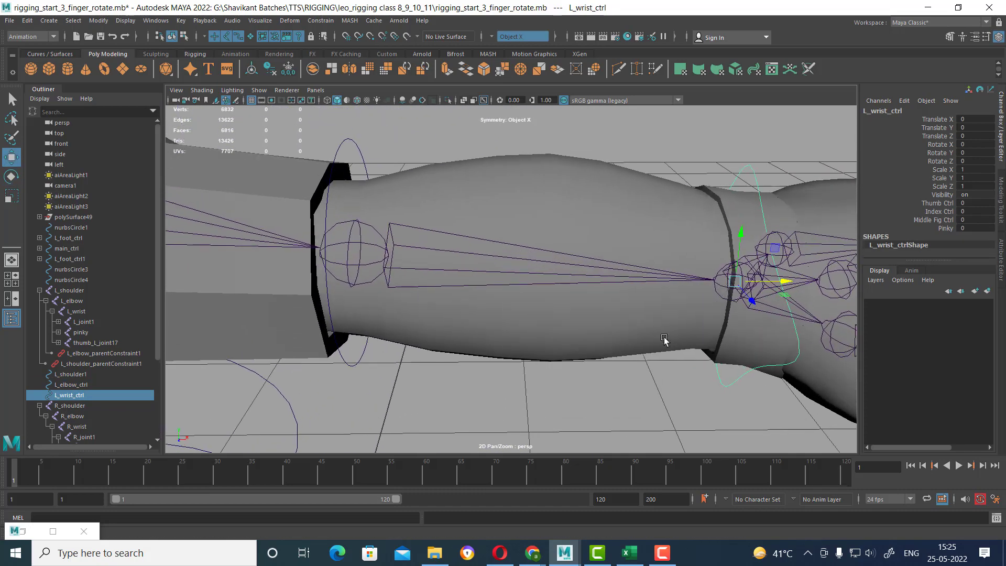
left_click(722, 291, "shift")
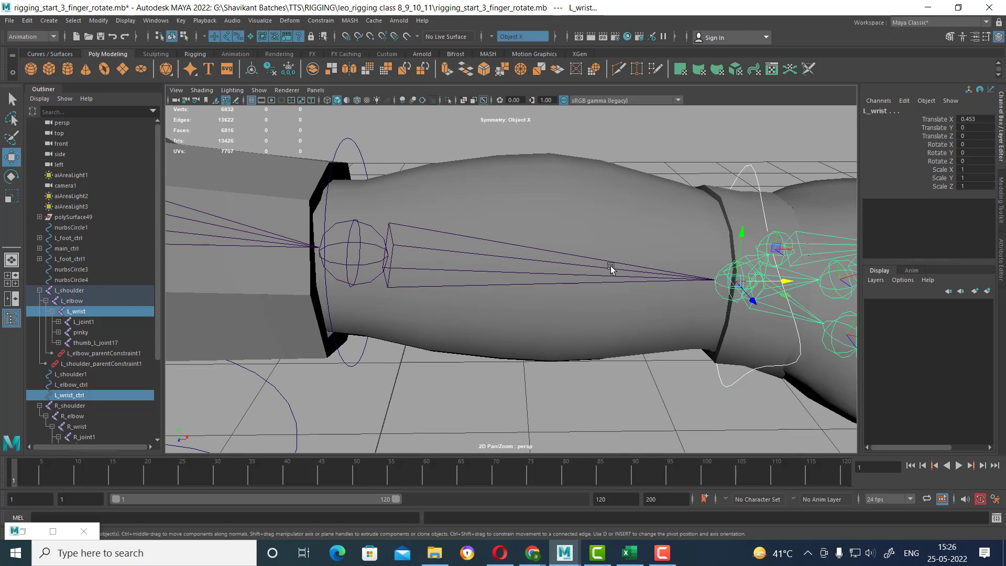
left_click(320, 21)
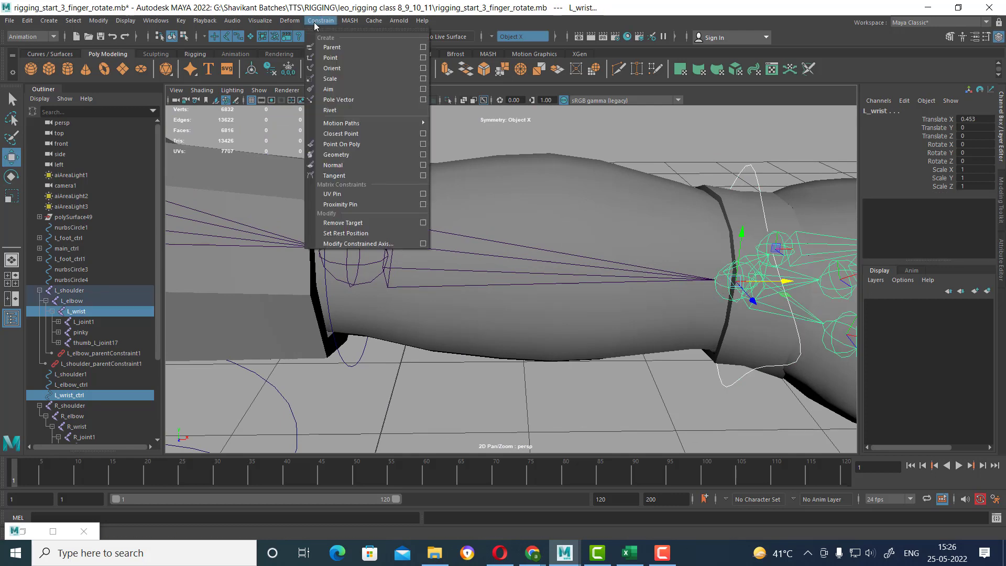
left_click(341, 49)
- Reselect L_wrist_ctrl, pan the view, and select the lower_spline torso control
scroll(589, 350, "down", 5)
scroll(534, 337, "up", 2)
left_click(578, 377)
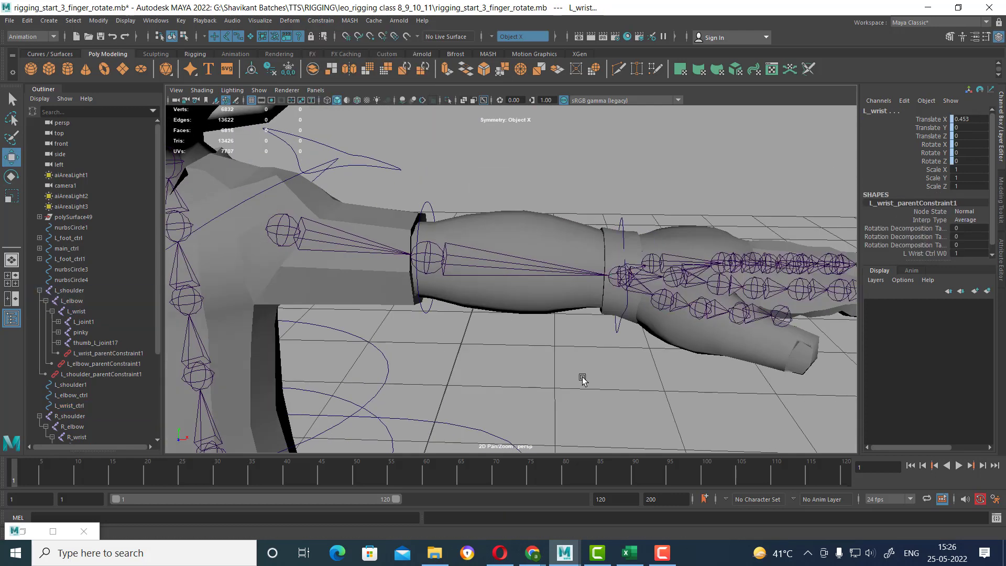
left_click(629, 341)
middle_click_drag(566, 344, 648, 359, "alt")
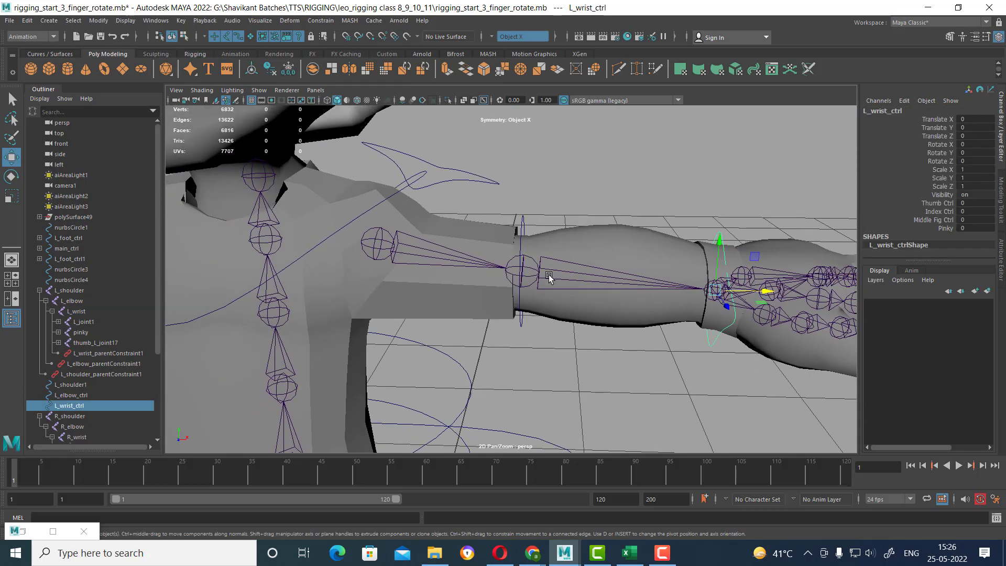
scroll(524, 275, "down", 5)
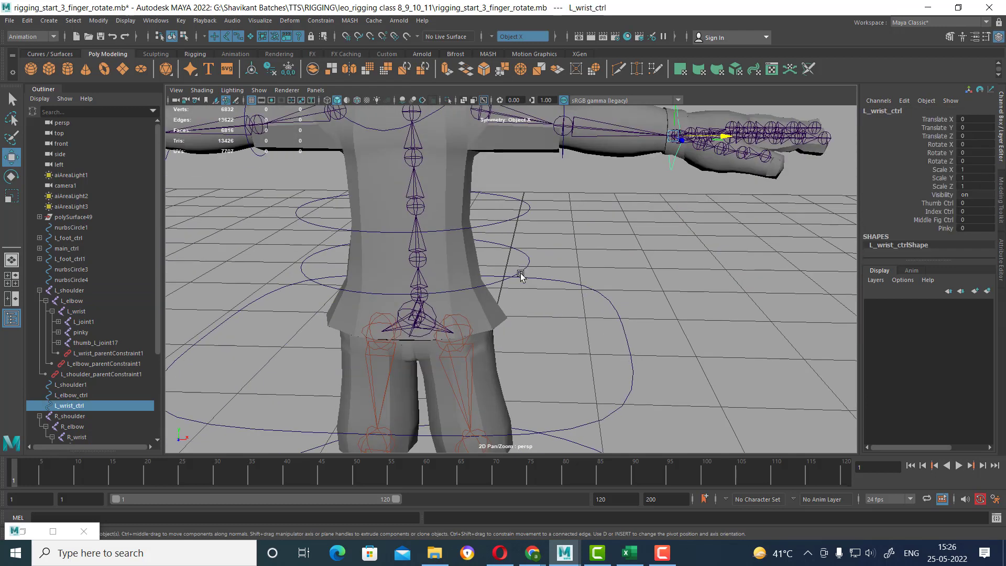
left_click(522, 272)
scroll(490, 224, "up", 3)
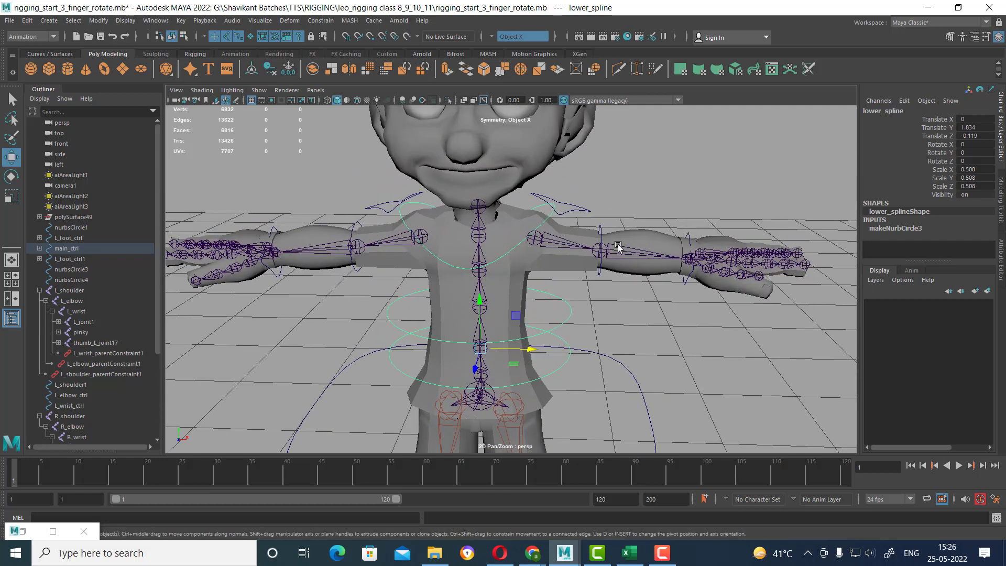
- Parent L_elbow_ctrl and L_wrist_ctrl under L_shoulder1 in the Outliner
scroll(626, 268, "up", 2)
left_click(597, 188)
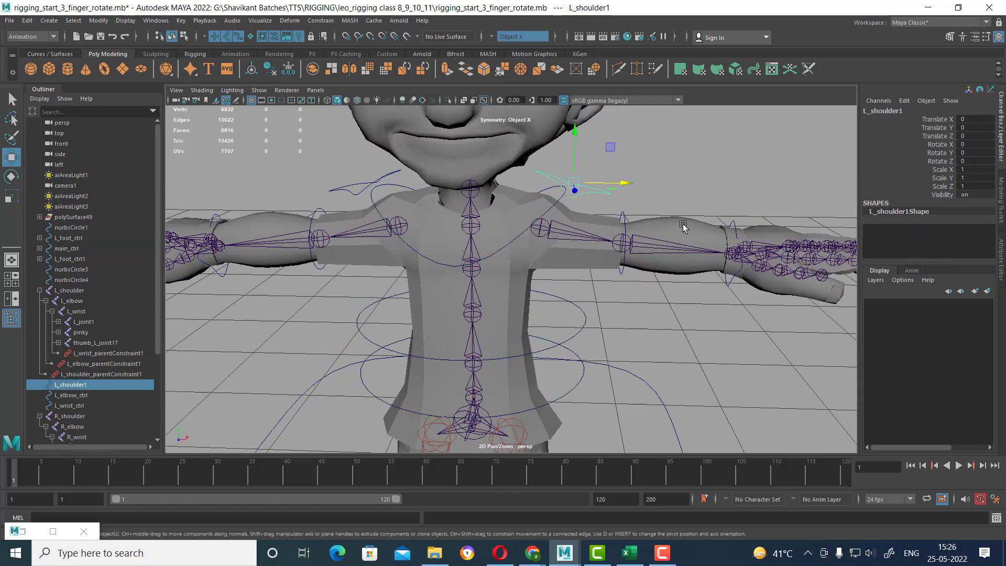
mouse_move(683, 226)
left_mouse_down("alt")
mouse_move(640, 218)
mouse_move(565, 256)
left_mouse_up("alt")
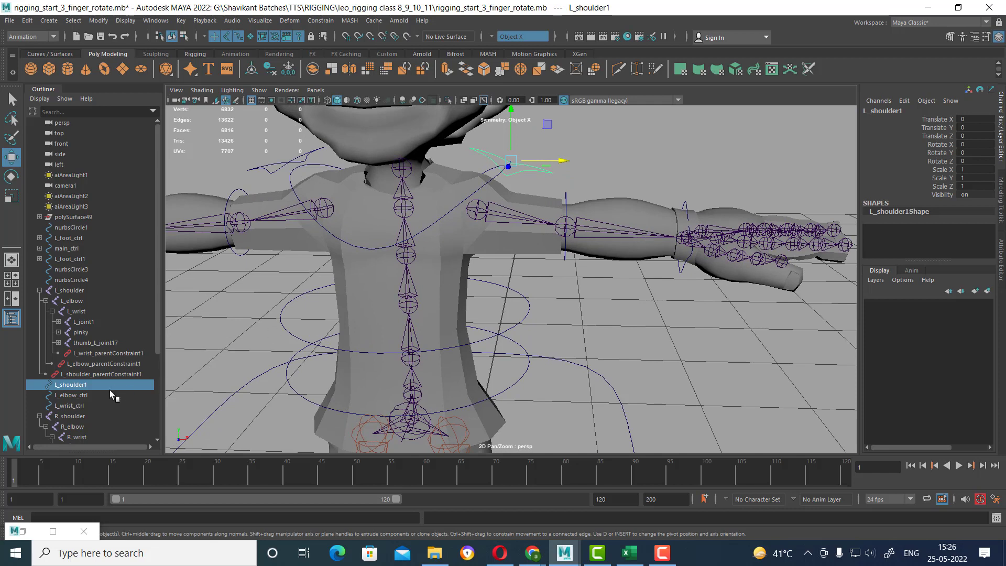
left_click(82, 396)
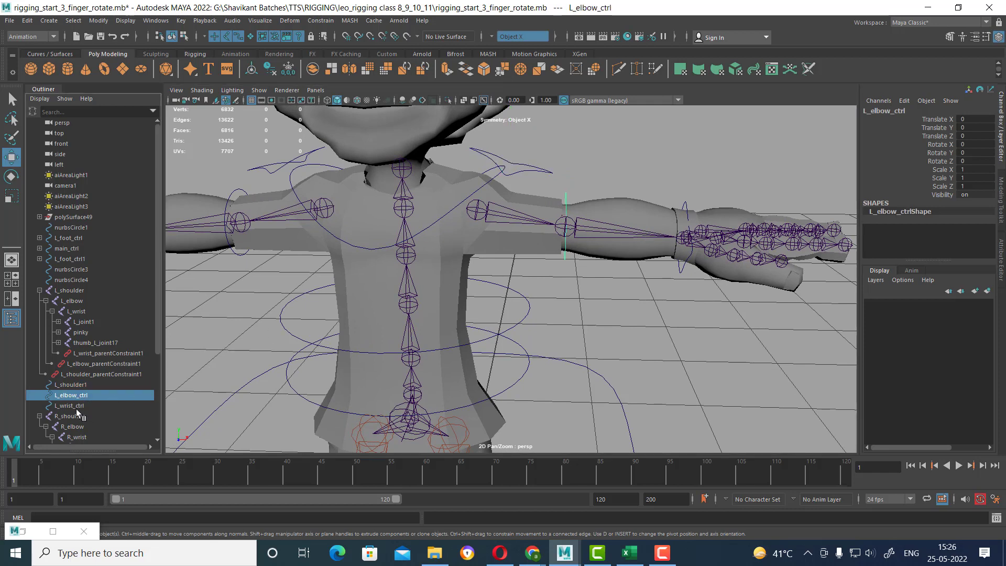
left_click(76, 406)
left_click_drag(78, 396, 74, 385)
left_click(78, 395)
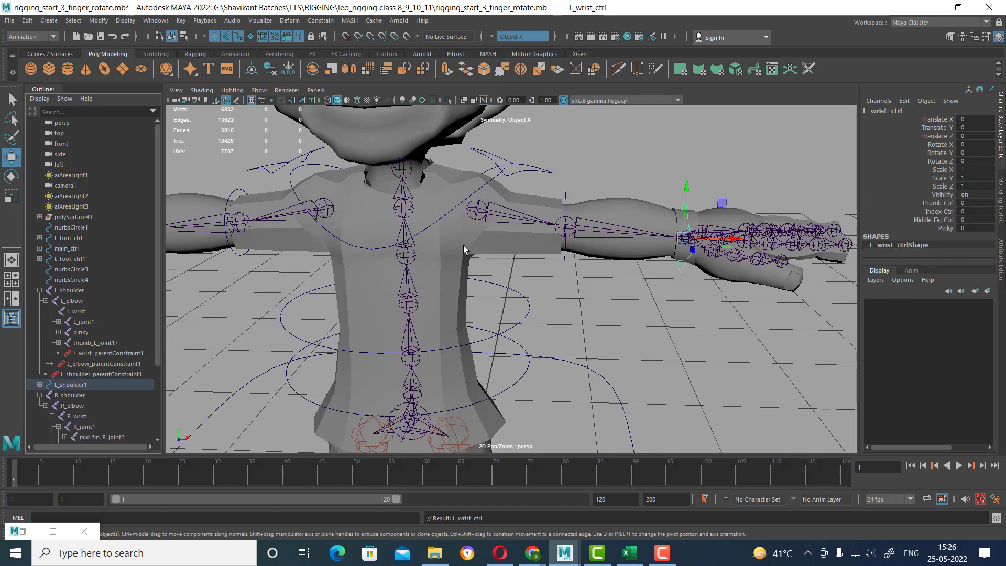
left_click(505, 193)
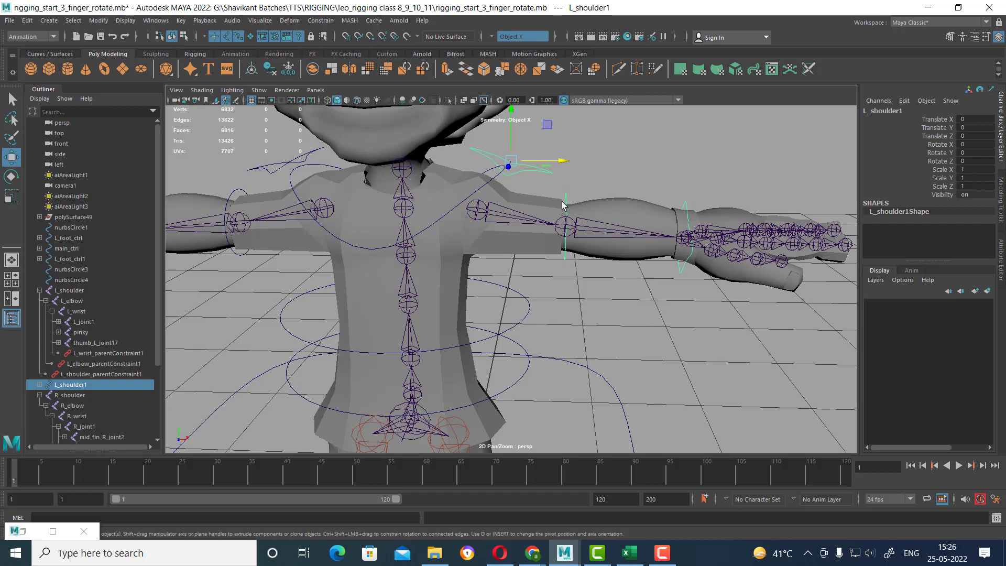
- Rotate L_shoulder1 to confirm the whole left arm follows, then undo
key("e")
left_click_drag(549, 139, 580, 165)
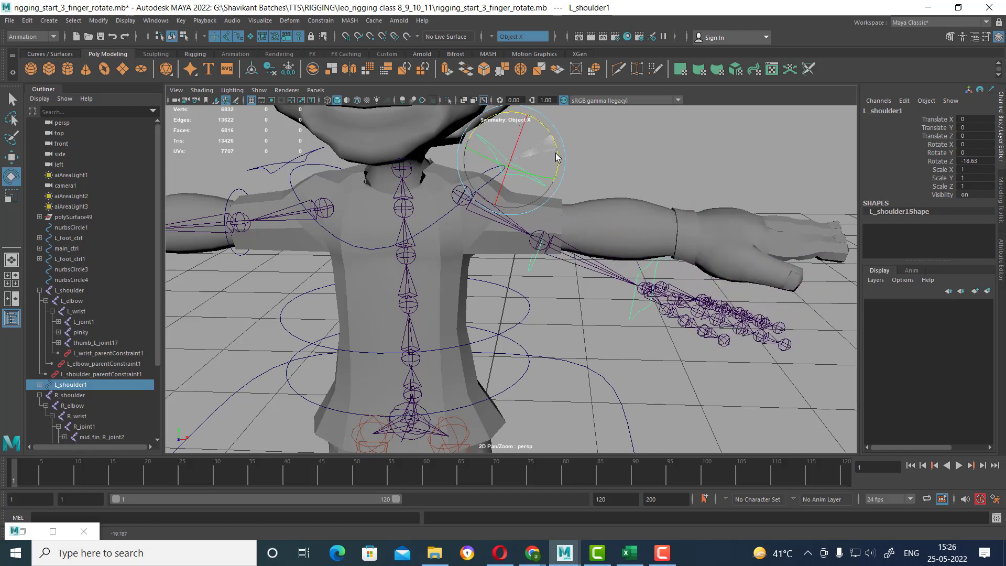
key("ctrl+z")
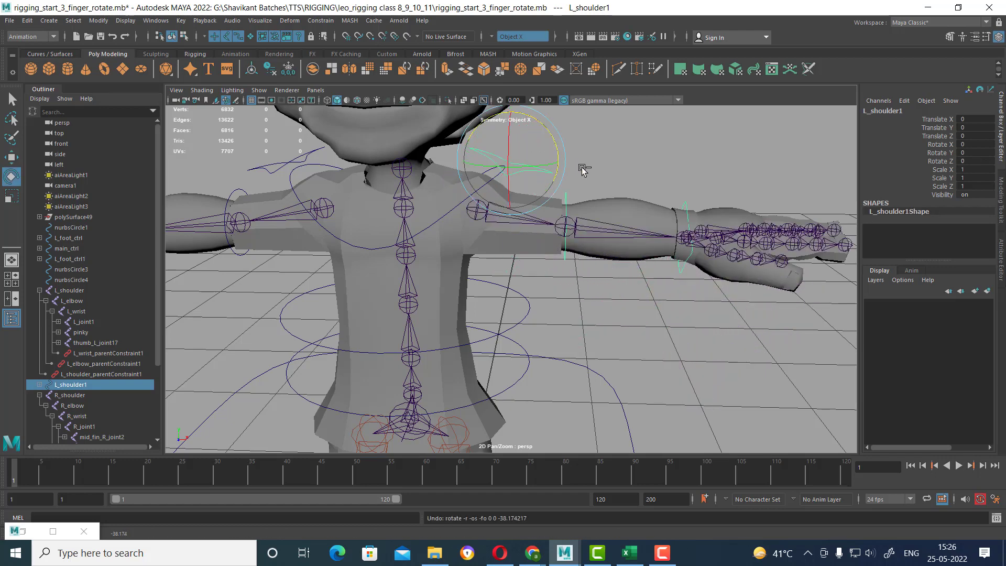
key("w")
middle_click_drag(269, 142, 505, 142, "alt")
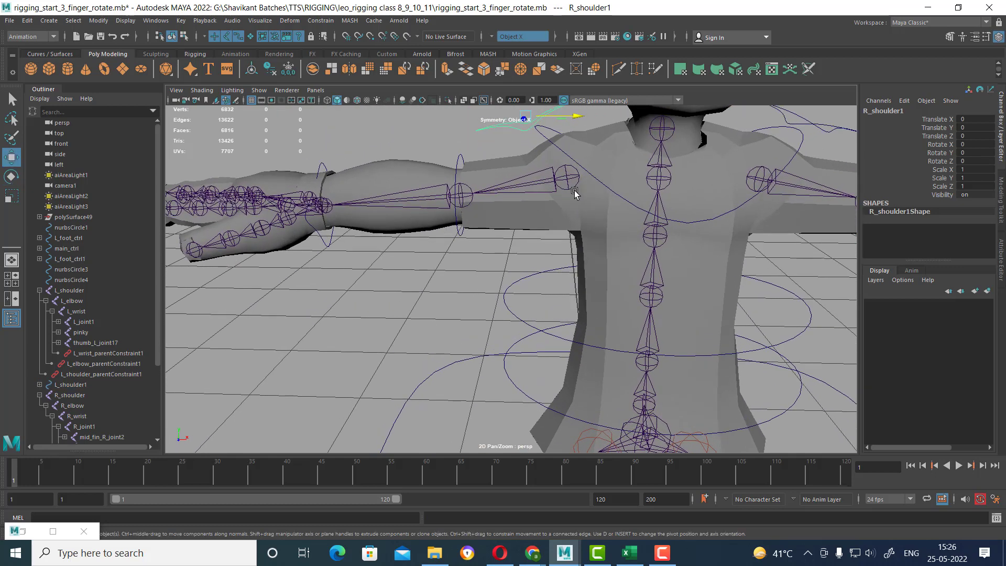
- Parent-constrain the R_shoulder and R_elbow joints to their controls
left_click(567, 179)
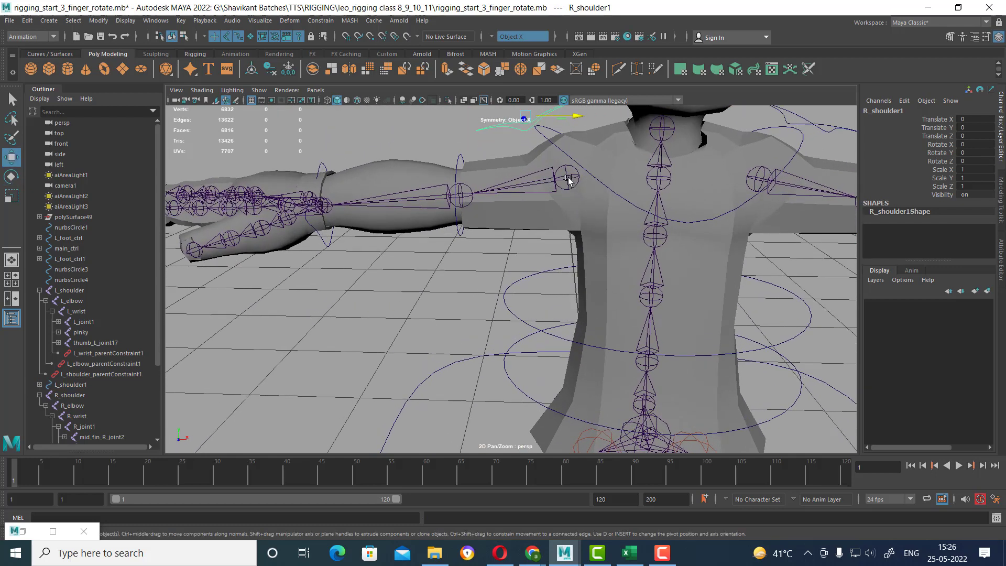
left_click(319, 25)
left_click(344, 49)
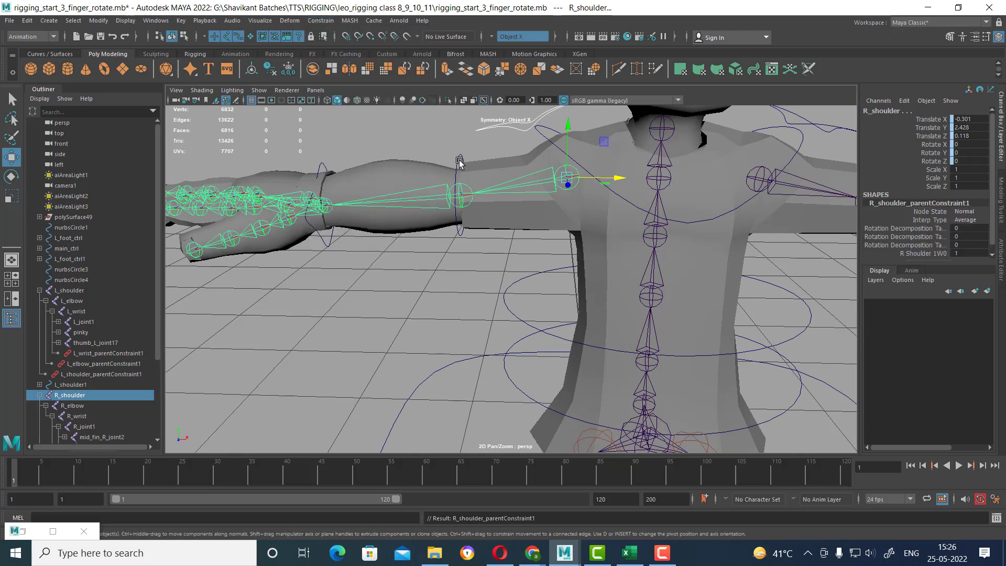
left_click(459, 163)
scroll(456, 173, "up", 2)
scroll(446, 189, "up", 2)
scroll(431, 203, "up", 2)
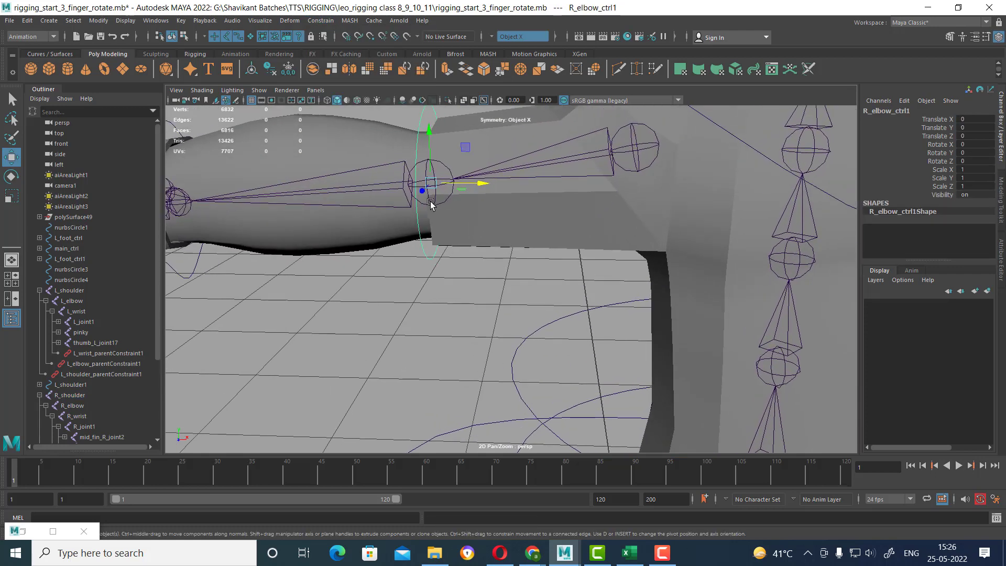
left_click(430, 203, "shift")
left_click(290, 21)
left_click(339, 4)
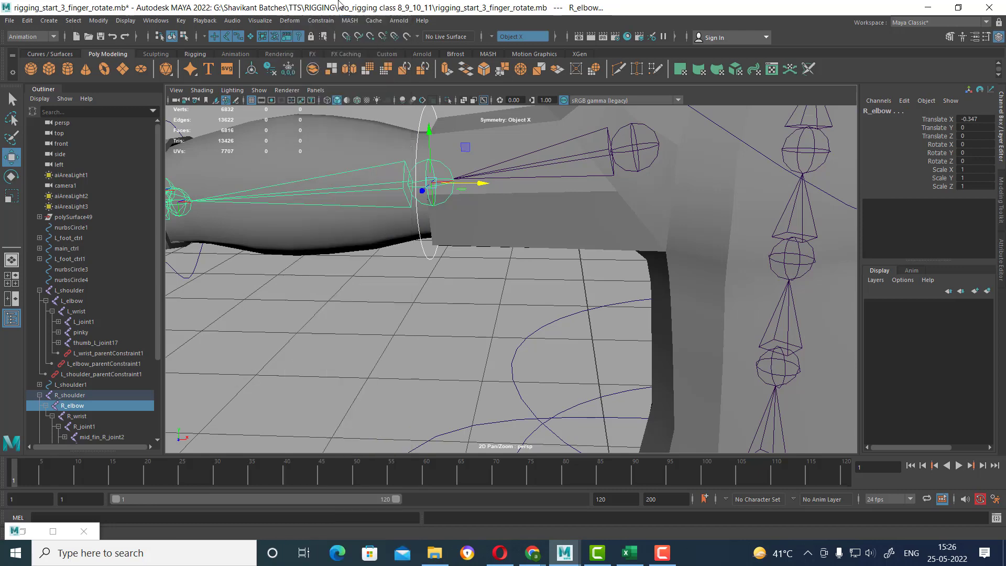
left_click(320, 21)
left_click(341, 49)
- Parent-constrain the R_wrist joint to R_wrist_ctrl1
scroll(387, 180, "down", 3)
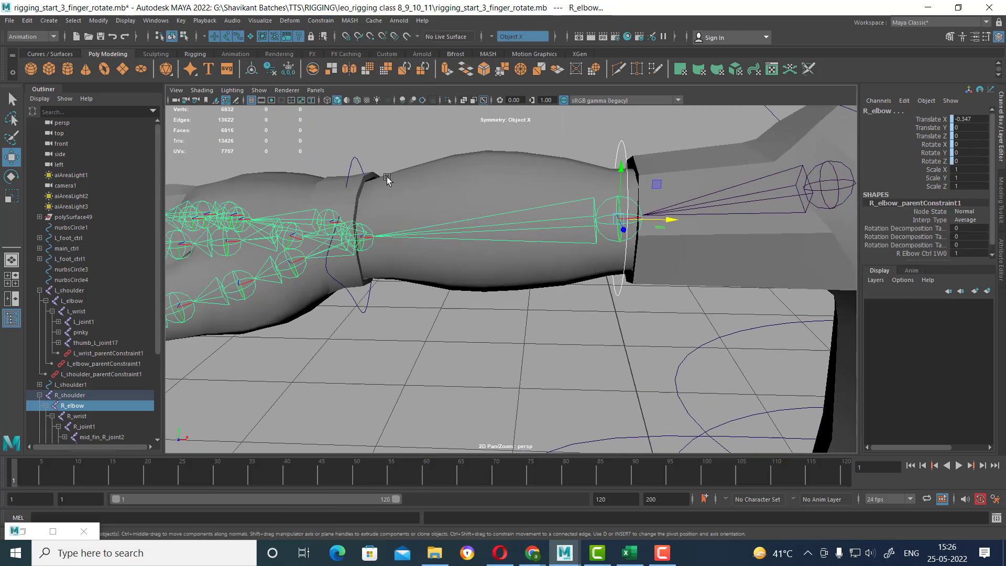
left_click(354, 160)
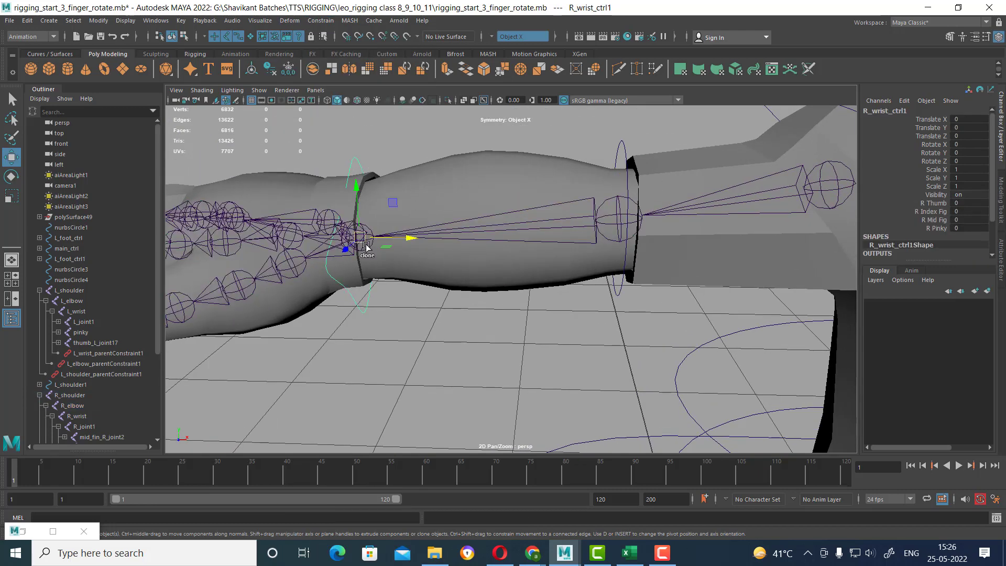
left_click(365, 243, "shift")
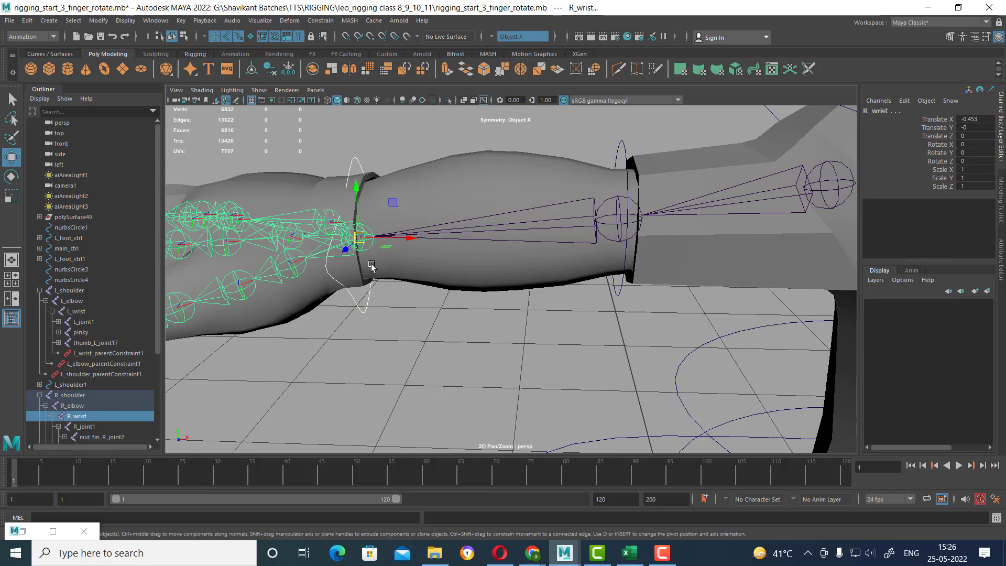
left_click(320, 21)
left_click(340, 49)
scroll(460, 208, "down", 5)
scroll(413, 284, "up", 2)
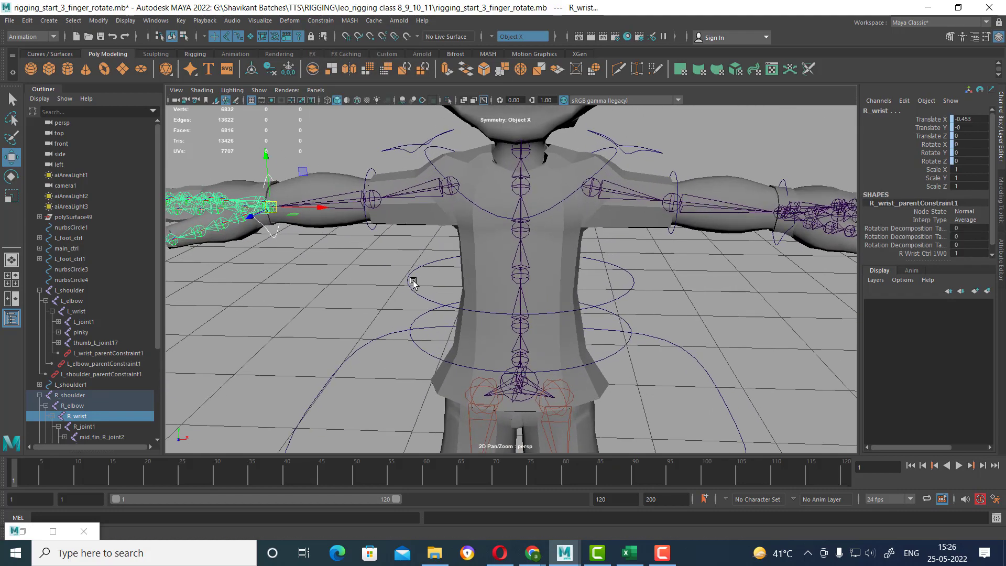
mouse_move(726, 341)
left_mouse_down("alt")
mouse_move(712, 356)
mouse_move(654, 320)
left_mouse_up("alt")
left_click(439, 182)
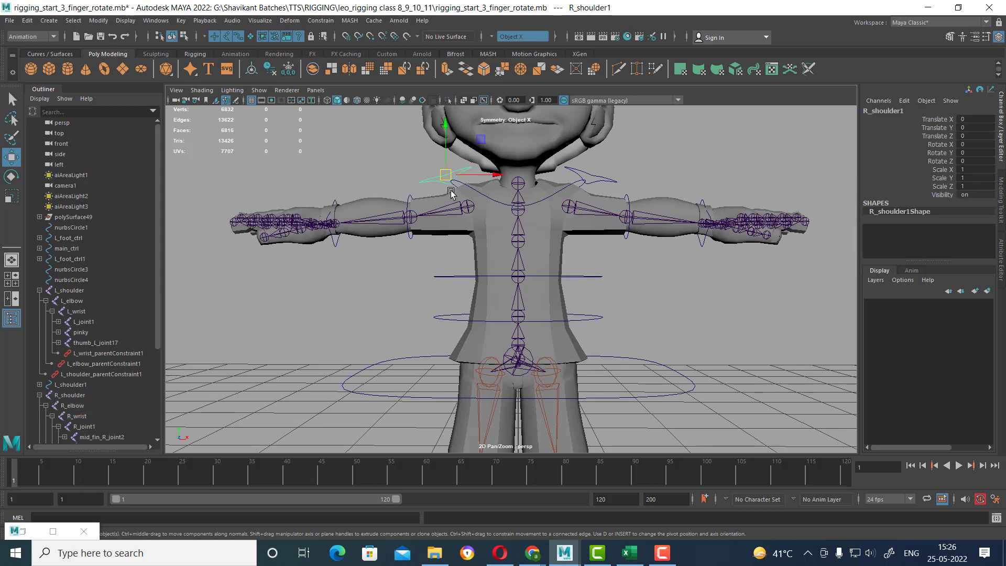
- Test-rotate the right shoulder control, undo, and reselect it
key("e")
left_click_drag(487, 162, 478, 152)
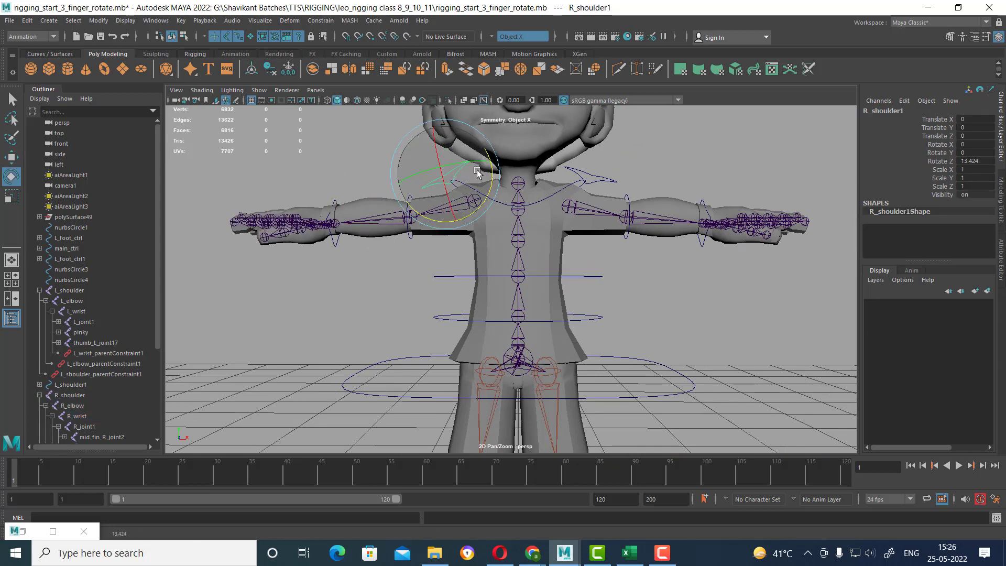
key("ctrl+z")
scroll(344, 288, "up", 2)
scroll(262, 330, "up", 2)
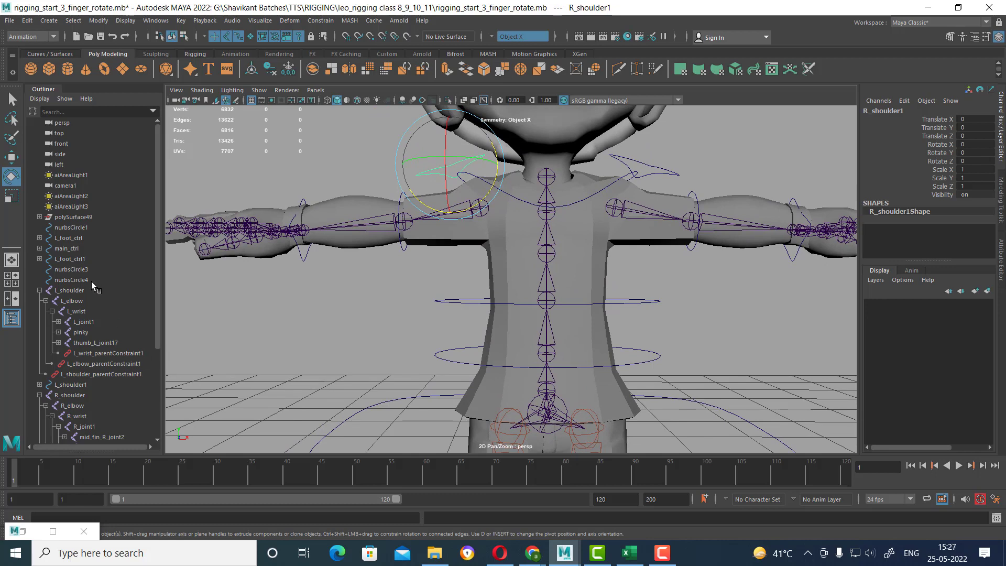
left_click(385, 356)
left_click(454, 216)
key("w")
scroll(97, 303, "down", 4)
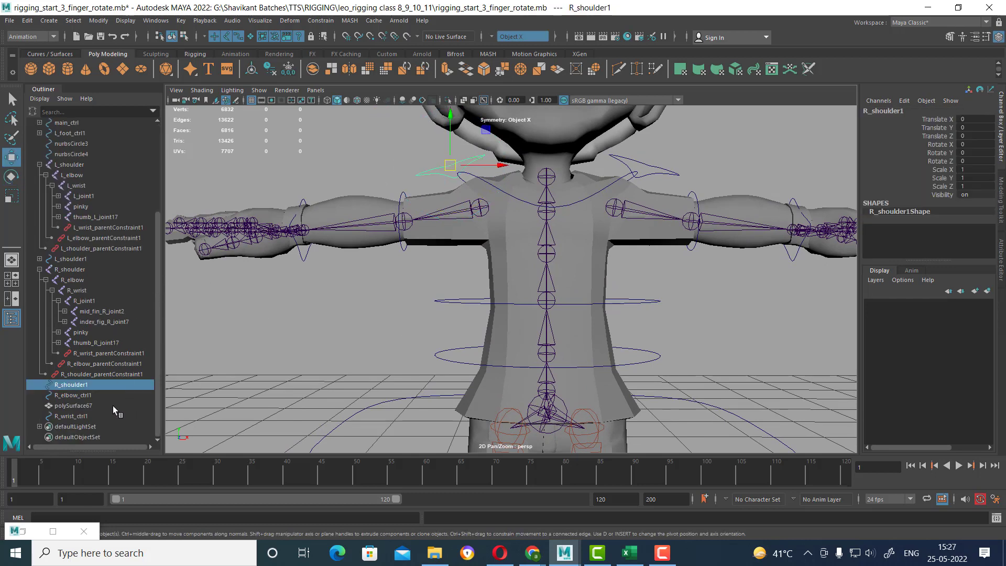
- Parent R_elbow_ctrl1 and R_wrist_ctrl1 under R_shoulder1 in the Outliner
left_click(64, 395)
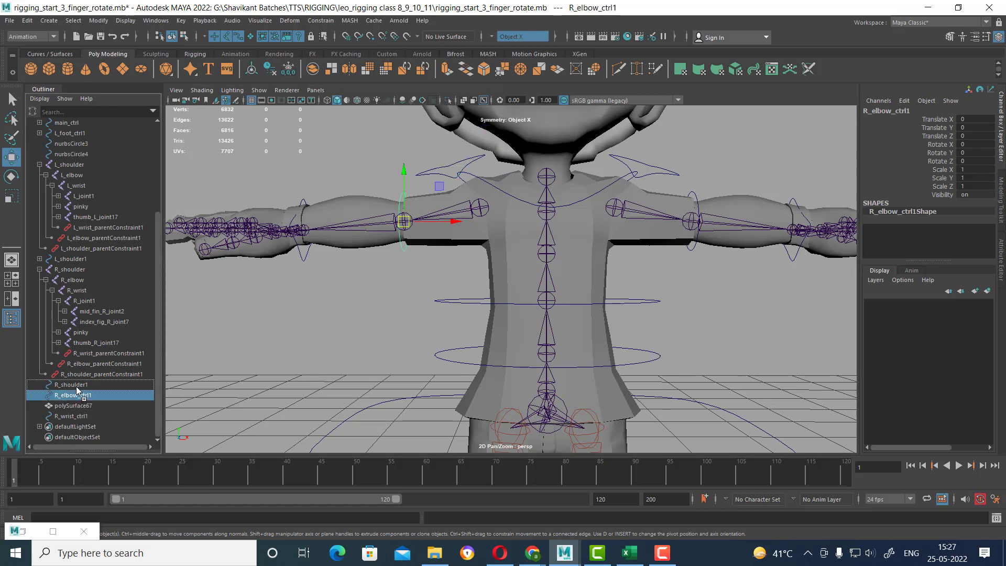
left_click_drag(76, 394, 76, 385)
left_click(85, 417)
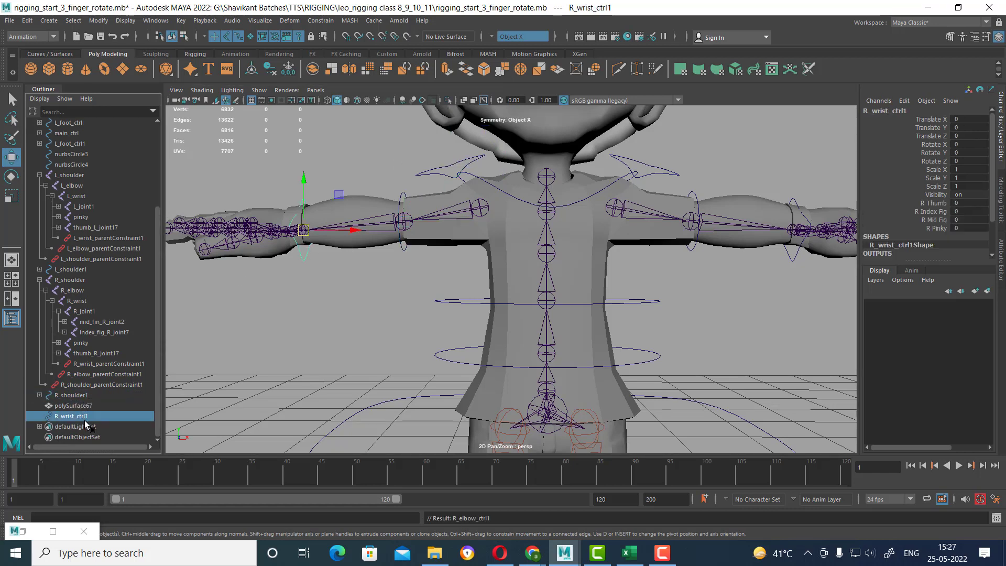
left_click_drag(85, 417, 95, 396)
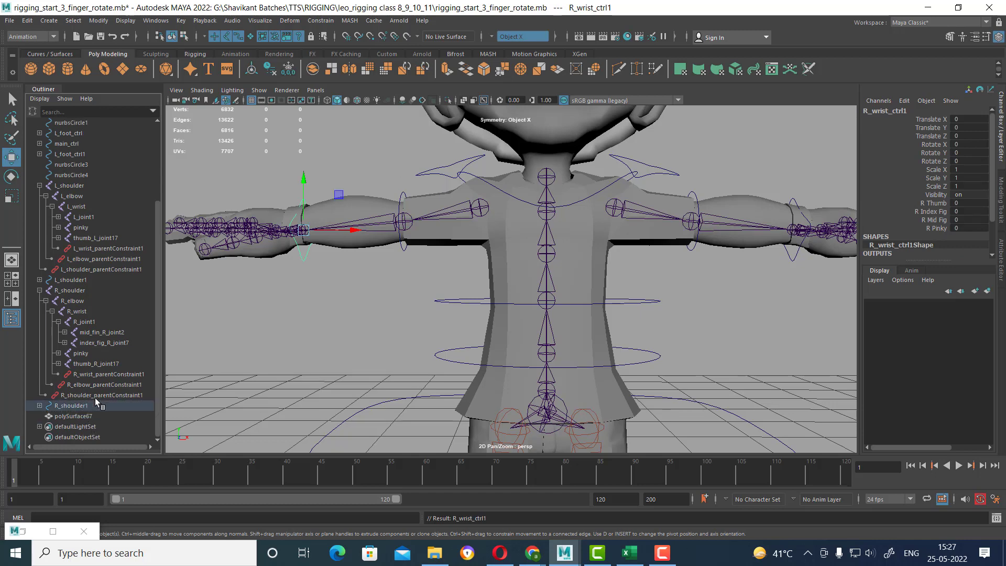
- Rotate R_shoulder1 to confirm the right arm follows, then undo
left_click(441, 175)
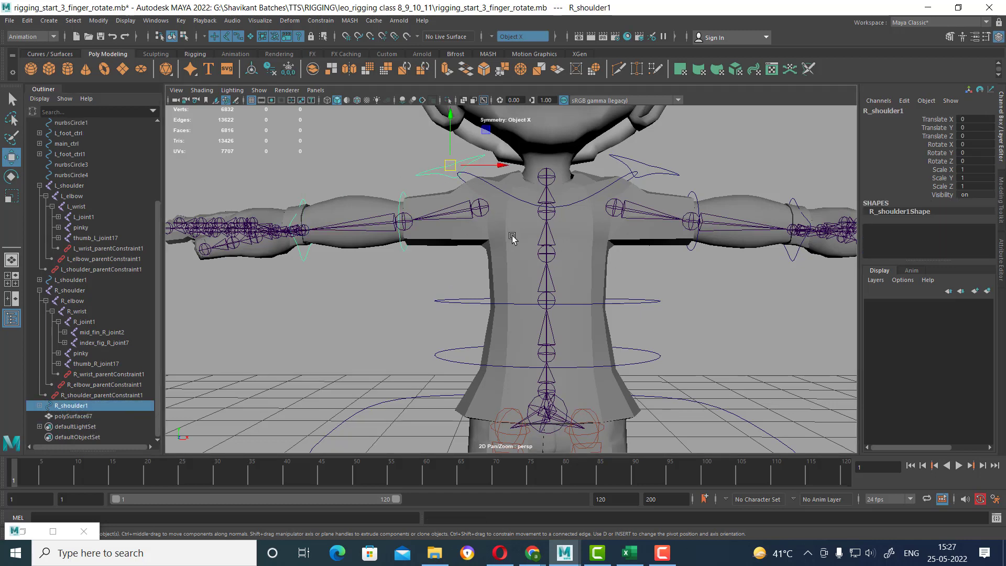
scroll(512, 238, "down", 3)
key("e")
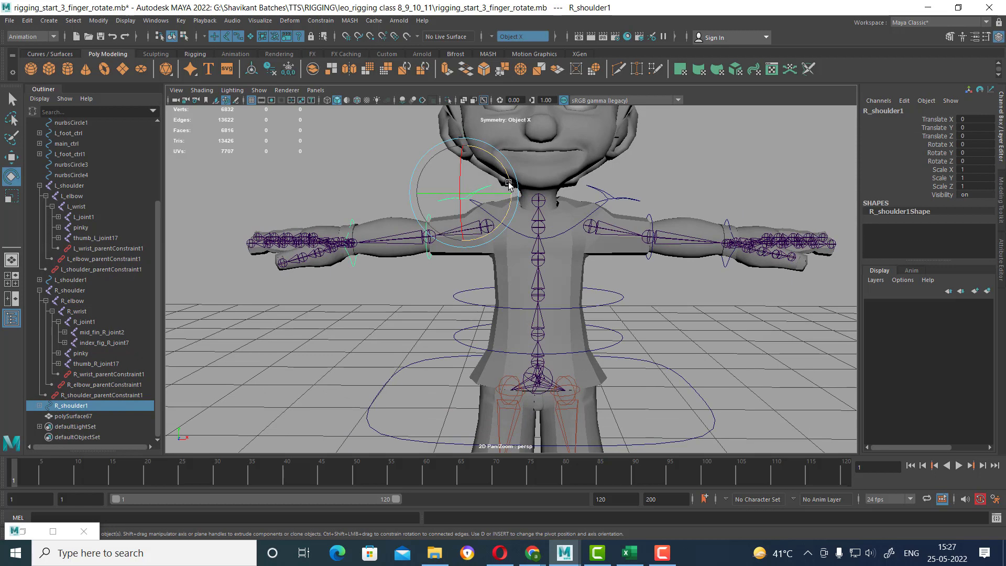
mouse_move(508, 184)
left_mouse_down()
mouse_move(492, 169)
mouse_move(689, 364)
mouse_move(707, 275)
left_mouse_up()
key("ctrl+z")
key("w")
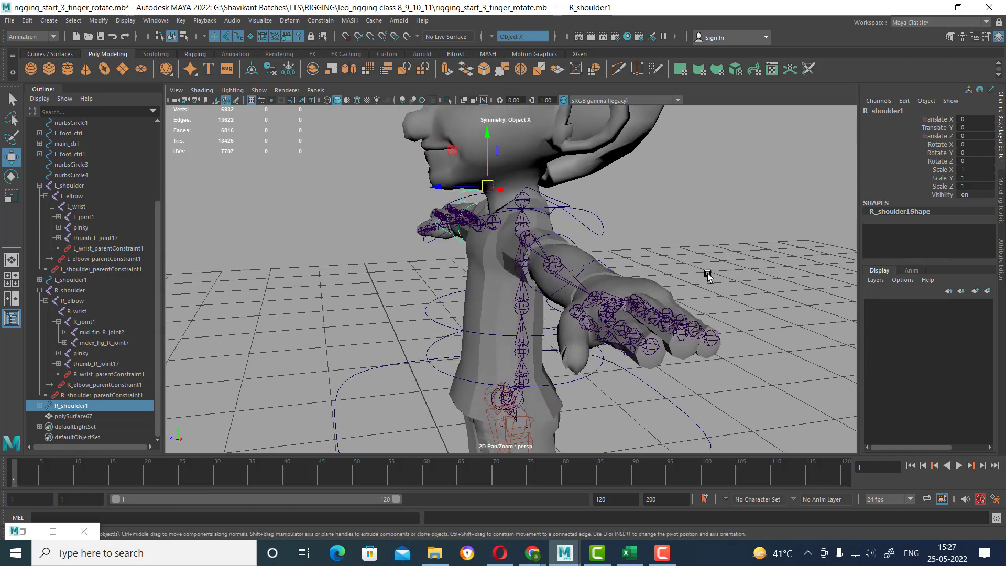
- Switch to the Right side view, zoom on the shoulders, and select spline_joint6
left_click(539, 204)
key("space")
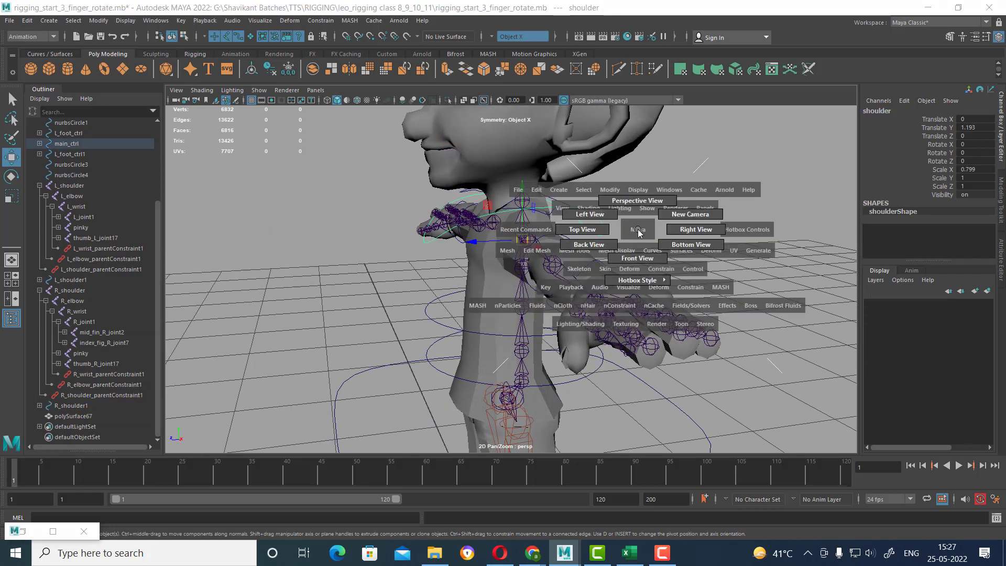
left_click_drag(639, 232, 692, 230)
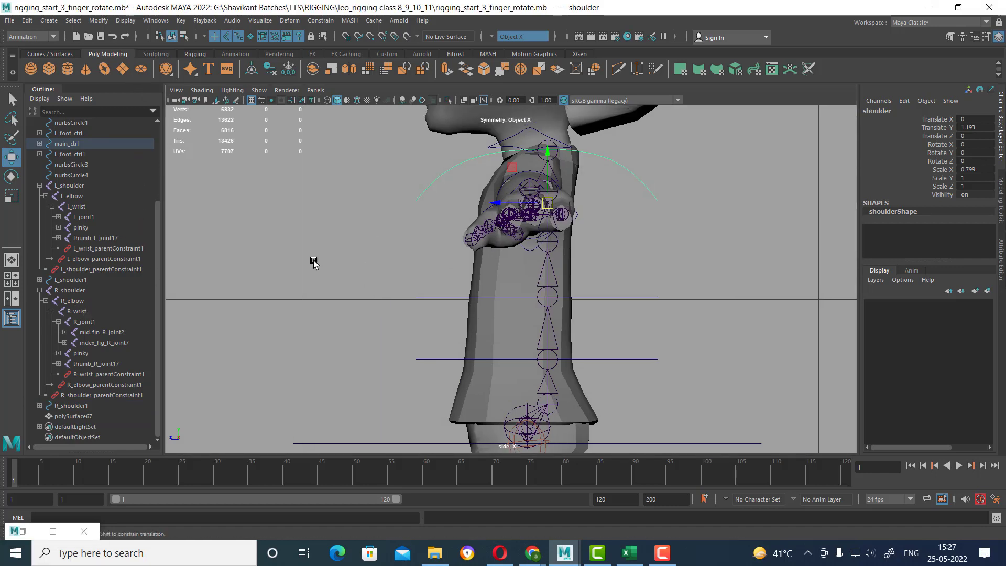
right_click_drag(315, 263, 630, 265, "alt")
left_click(515, 150)
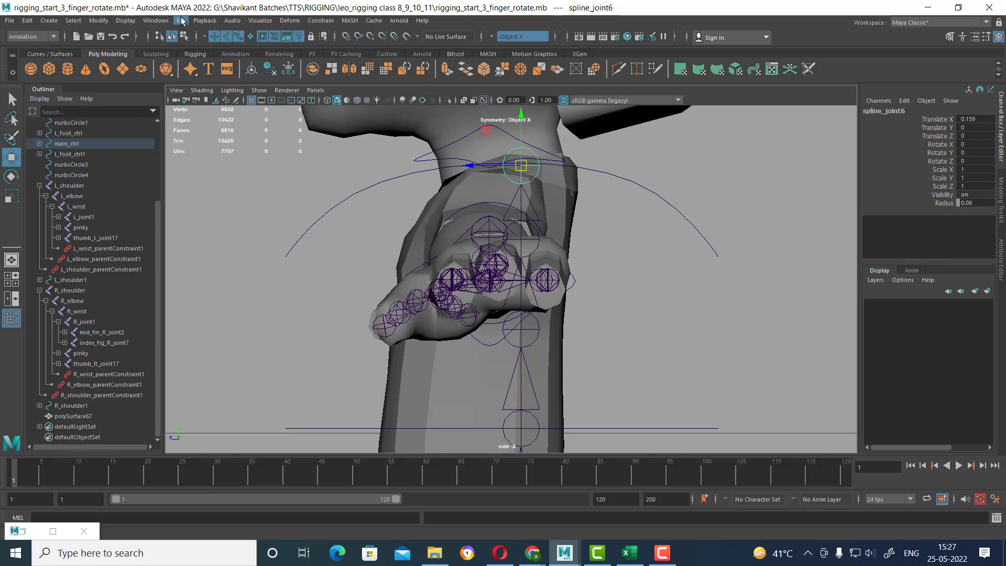
- Switch to the Rigging menu set and open the Create Joints options
left_click(44, 36)
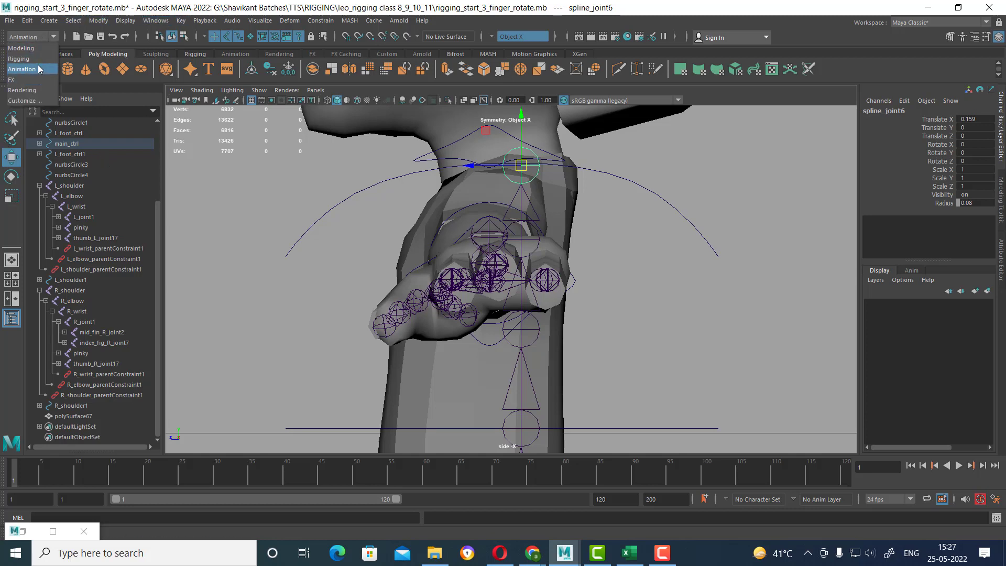
left_click(19, 58)
middle_click_drag(702, 187, 662, 280, "alt")
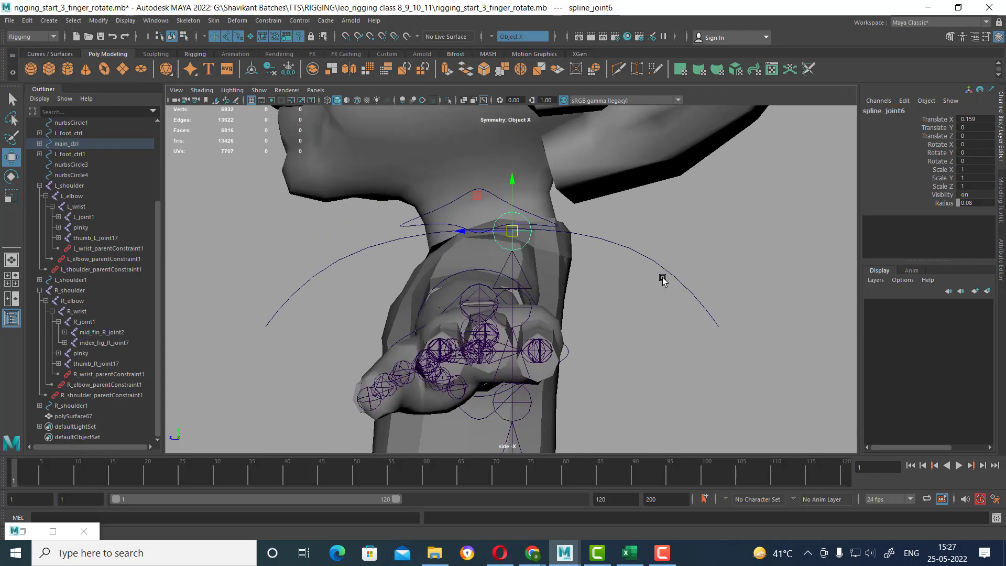
left_click(188, 21)
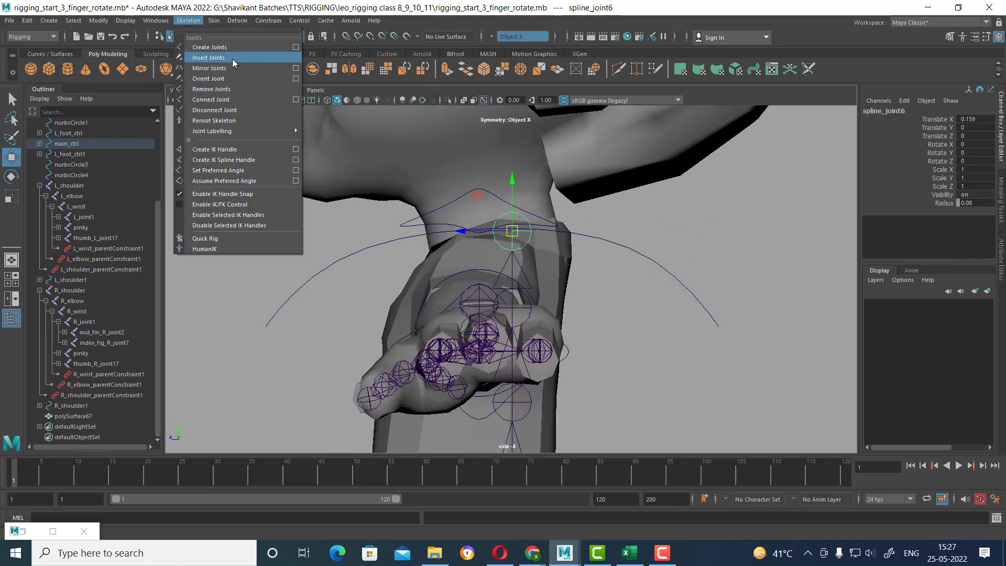
left_click(296, 46)
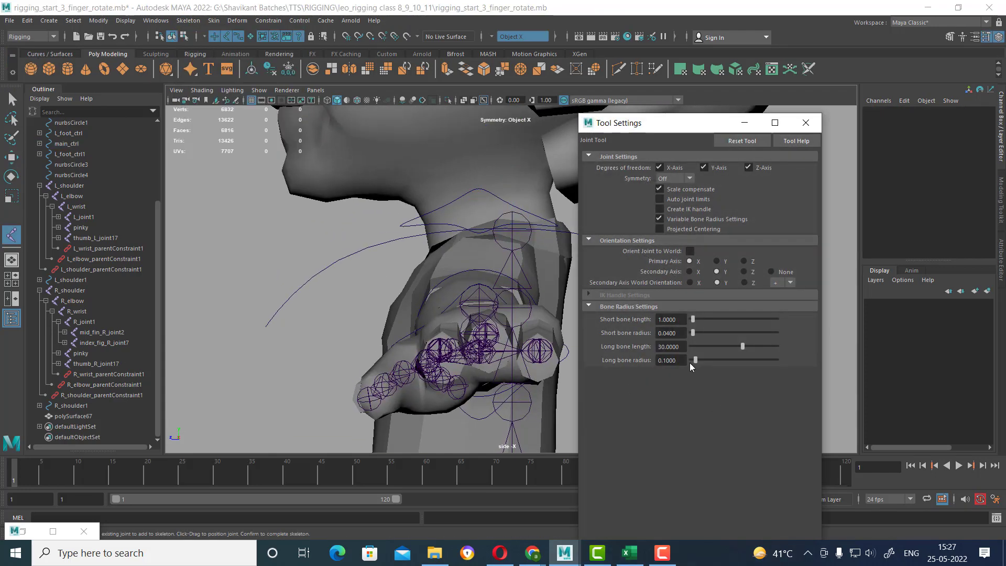
- Set the Joint Tool's short bone radius to 0.08 and close Tool Settings
left_click(670, 333)
type("0.0800")
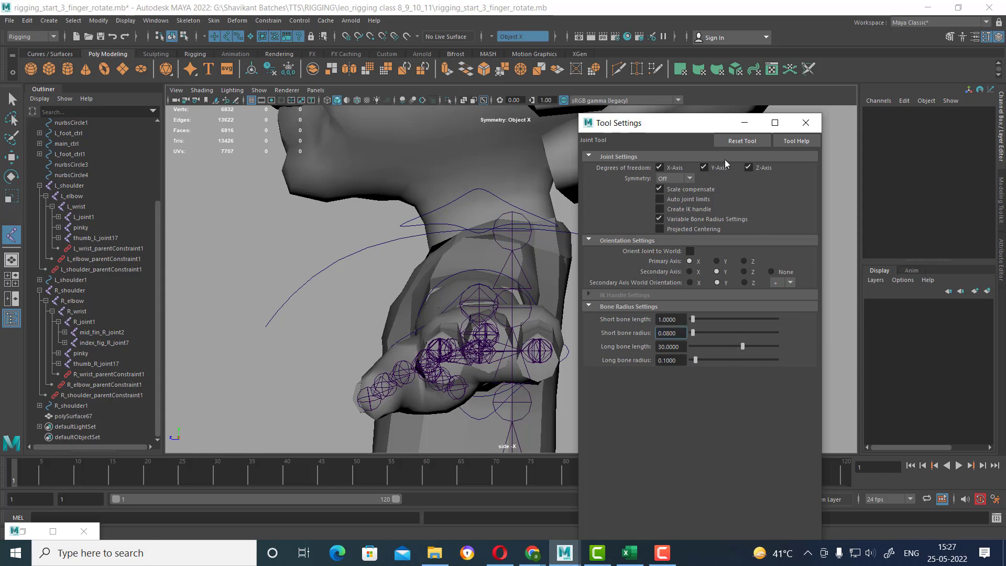
left_click_drag(675, 128, 583, 72)
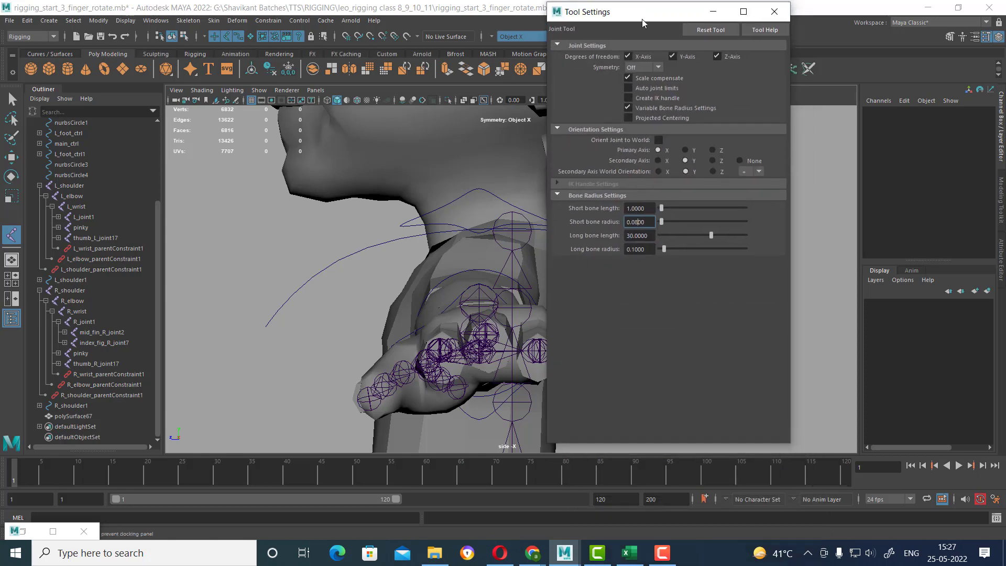
left_click(708, 67)
scroll(552, 218, "up", 2)
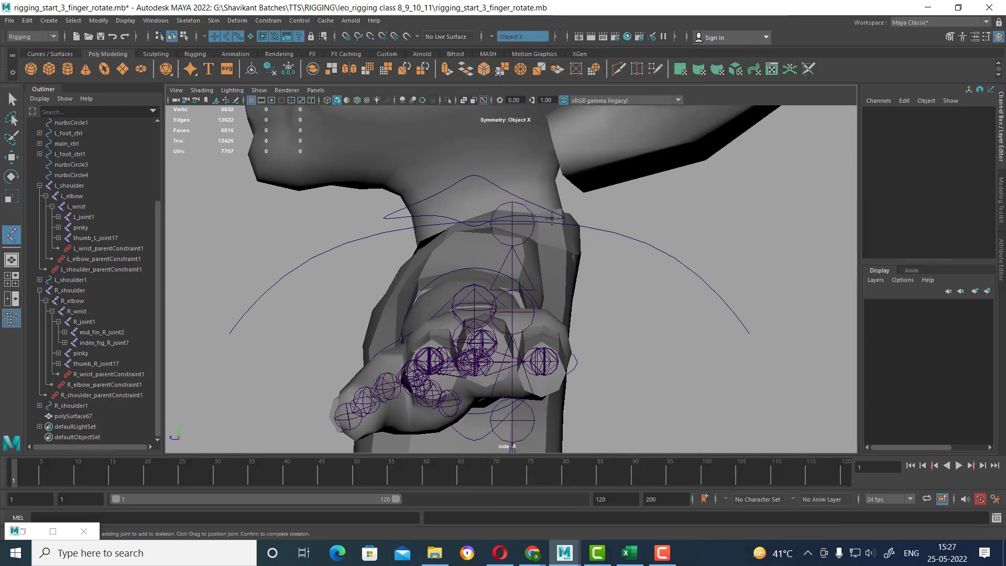
- Starting from spline_joint6, place three joints up the neck to the top of the head
left_click(516, 202)
middle_click_drag(510, 192, 563, 318, "alt")
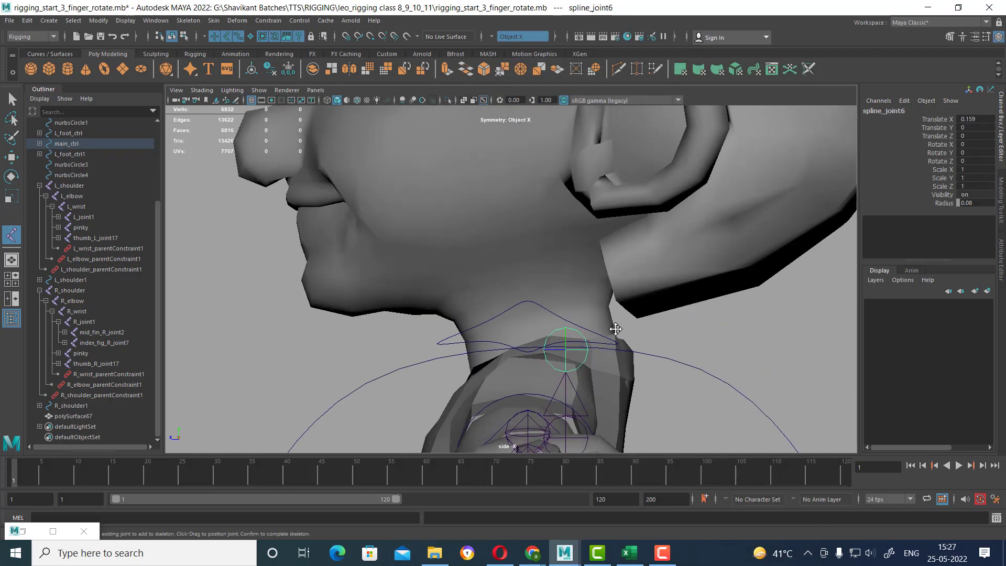
left_click(543, 300)
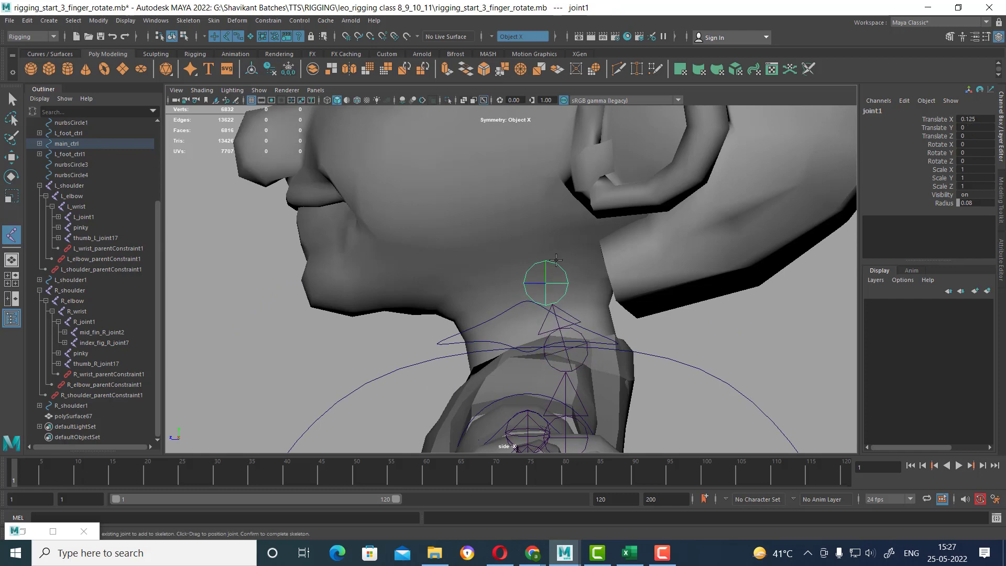
scroll(553, 278, "up", 2)
left_click(553, 246)
scroll(554, 246, "down", 2)
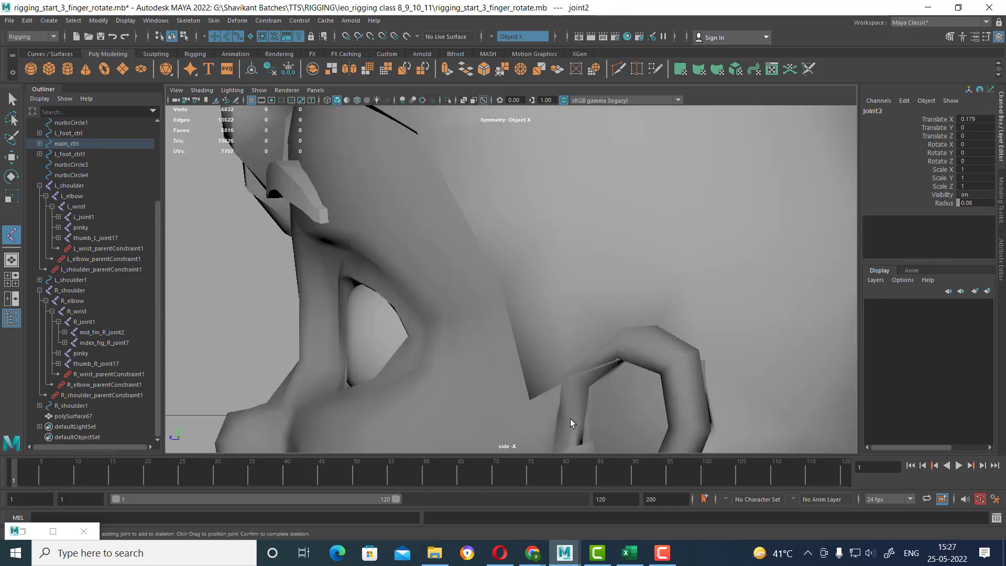
scroll(554, 246, "down", 2)
scroll(553, 246, "up", 2)
scroll(552, 260, "up", 2)
left_click(531, 188)
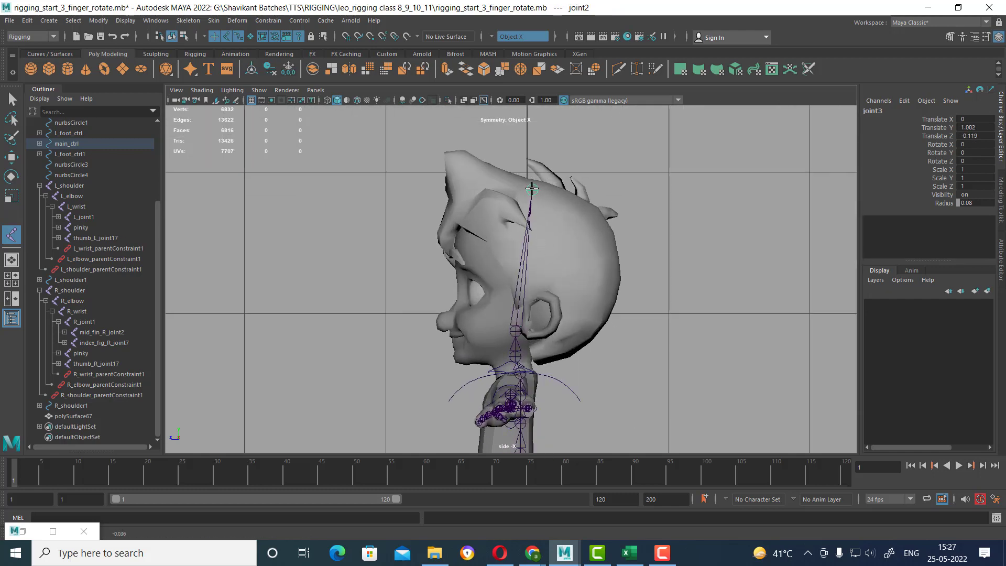
key("Return")
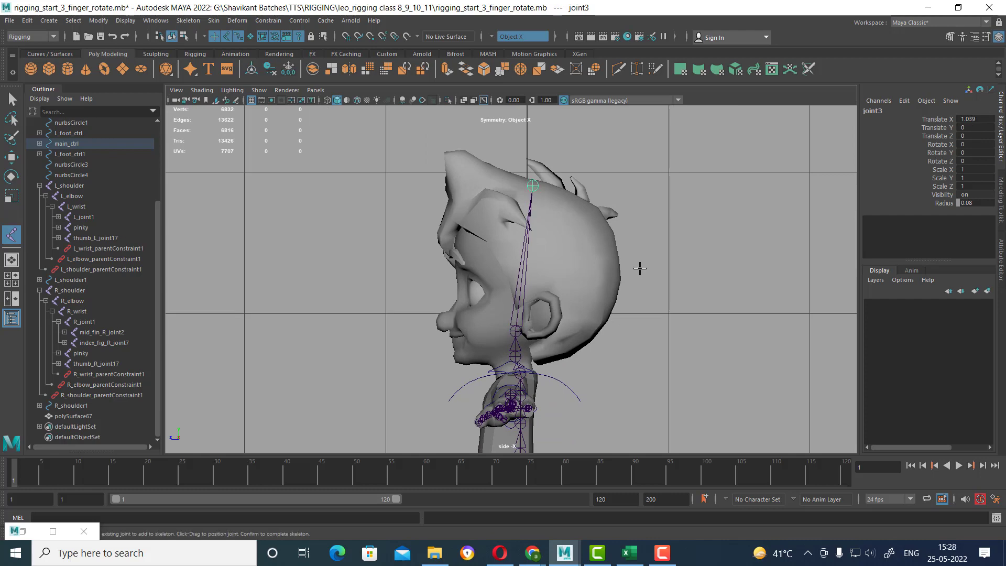
- Exit joint drawing and return the viewport to the perspective camera
key("w")
scroll(653, 356, "up", 1)
key("space")
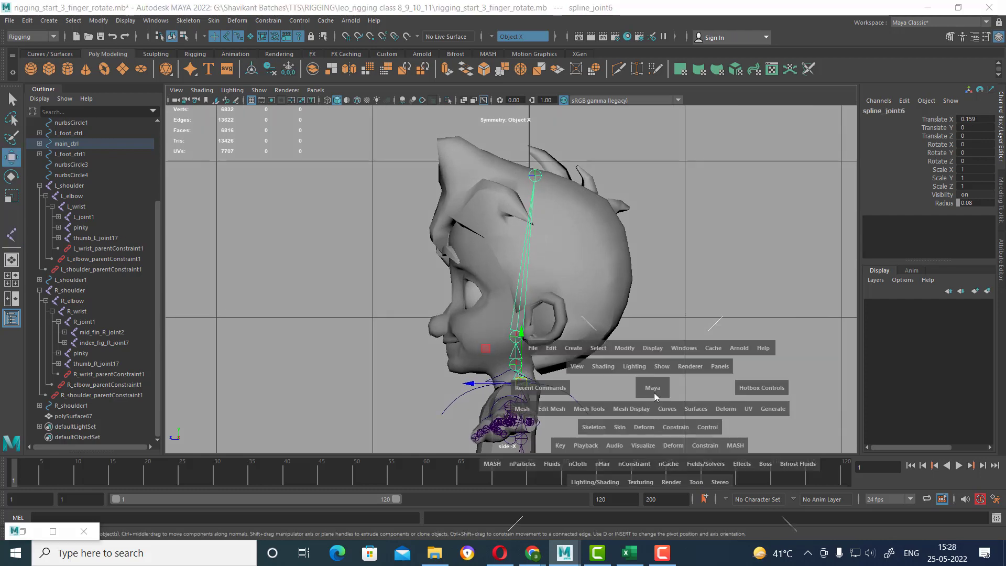
mouse_move(654, 396)
left_mouse_down()
mouse_move(623, 397)
mouse_move(679, 298)
mouse_move(740, 218)
left_mouse_up()
scroll(679, 298, "up", 3)
- Select spline_joint6 and leave its name unchanged
left_click(673, 204)
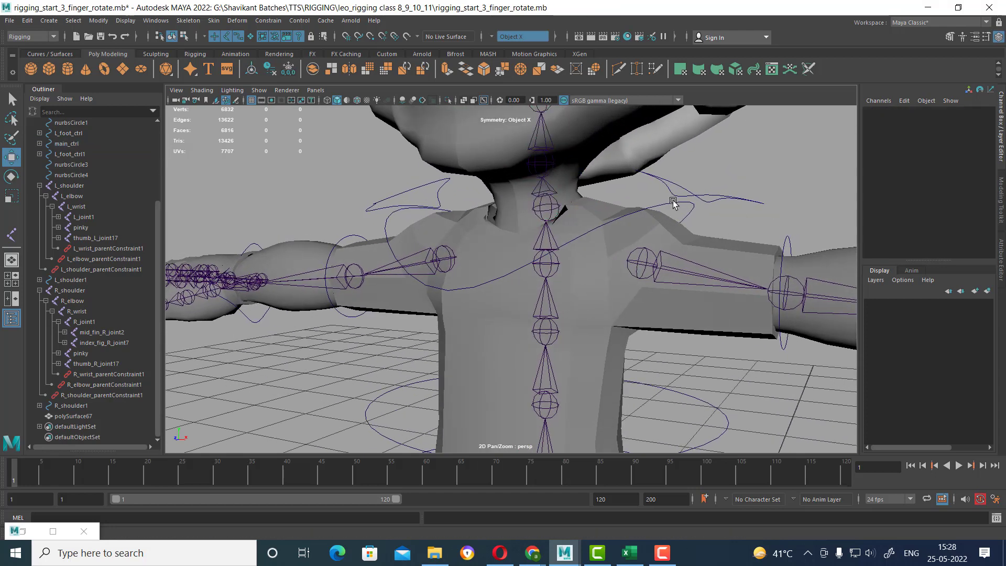
left_click(576, 215)
double_click(895, 112)
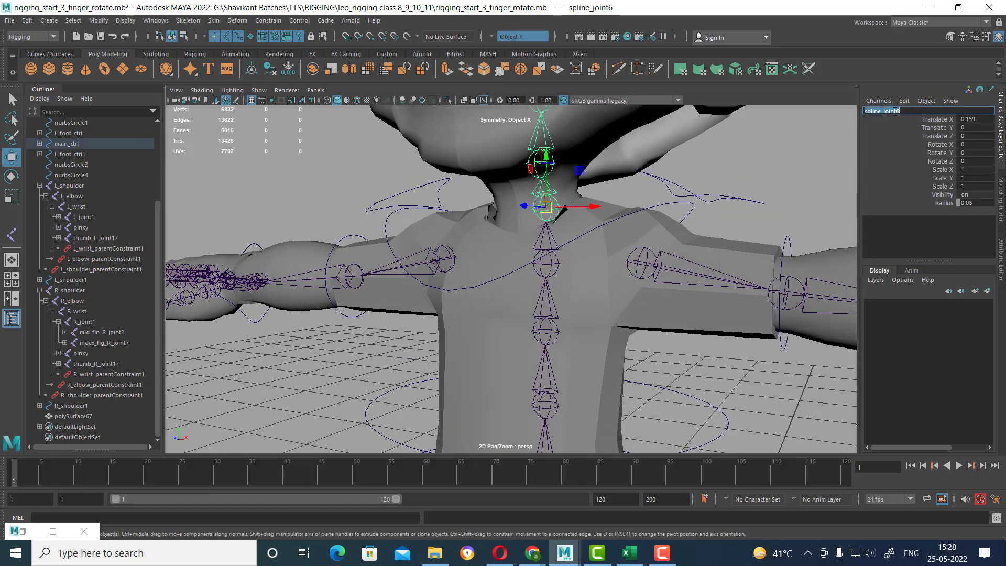
left_click(882, 112)
key("Return")
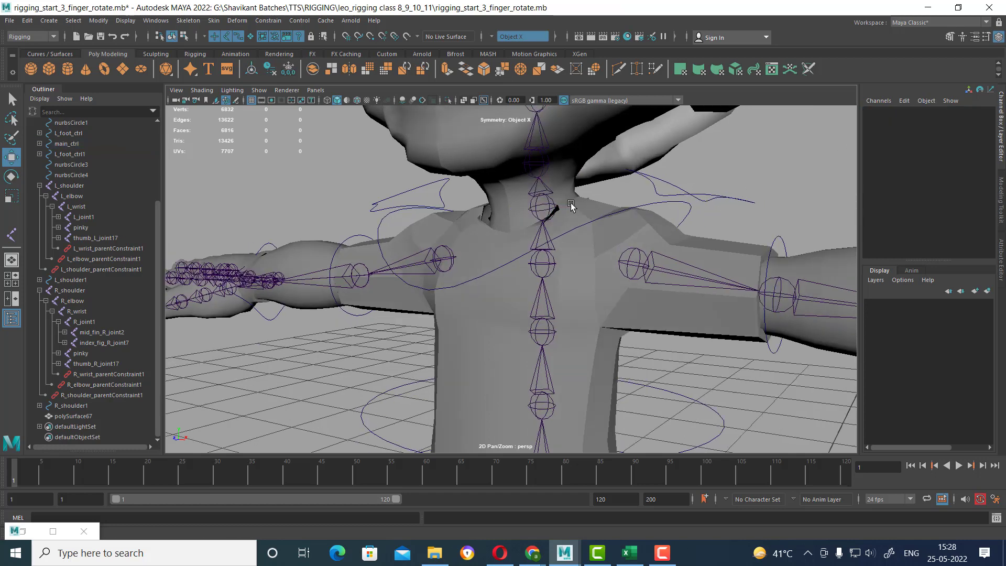
- Select joint1 of the new chain and frame the face and neck in side view
mouse_move(710, 167)
left_mouse_down("alt")
mouse_move(524, 173)
mouse_move(579, 197)
left_mouse_up("alt")
left_click(514, 159)
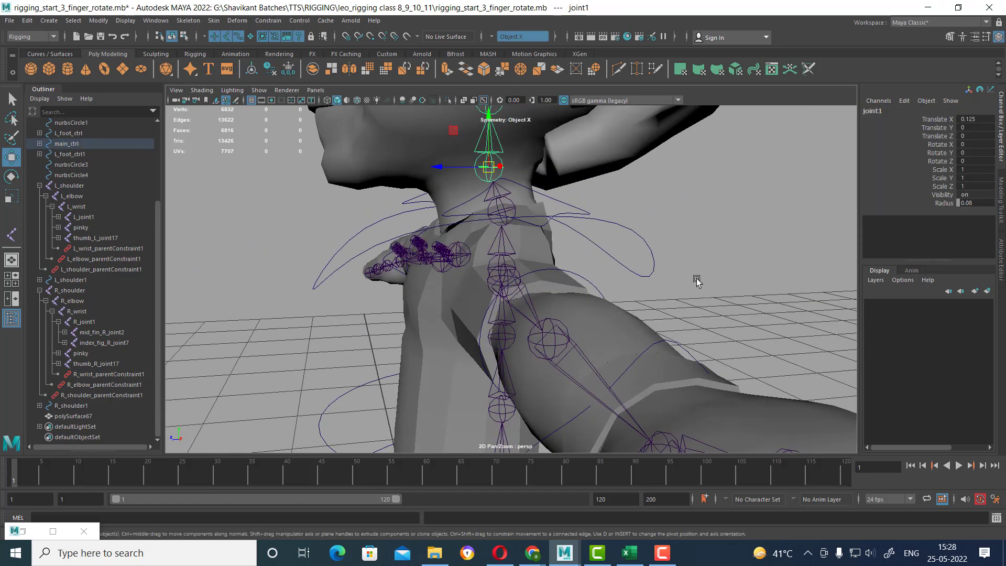
key("space")
mouse_move(694, 273)
left_mouse_down()
mouse_move(637, 276)
mouse_move(754, 273)
left_mouse_up()
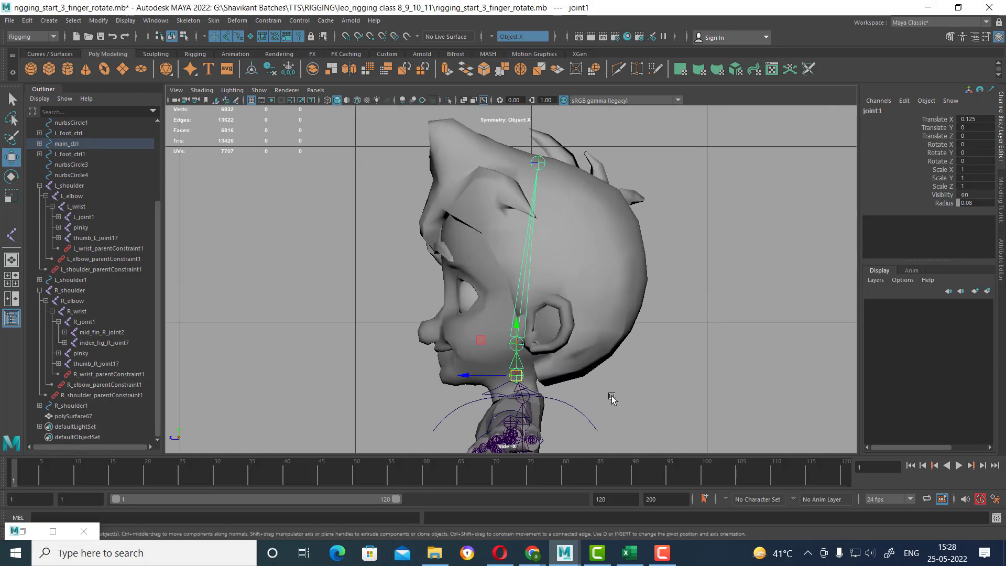
scroll(612, 398, "up", 3)
middle_click_drag(728, 407, 723, 319, "alt")
- Rename joint1 to nack_joint1
double_click(884, 111)
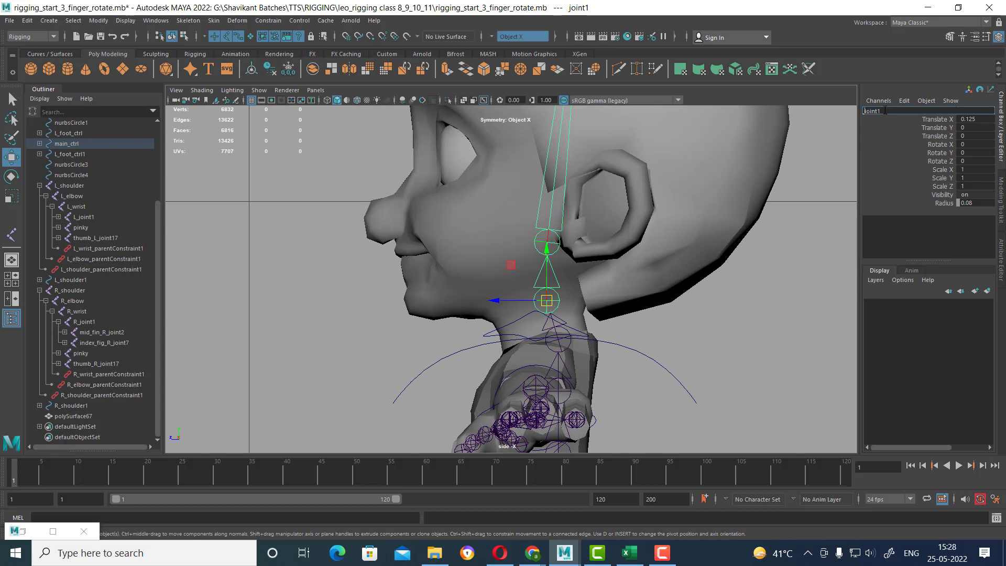
type("nad")
key("Return")
- Lower joint2 and nack_joint1 slightly down the neck
left_click(589, 285)
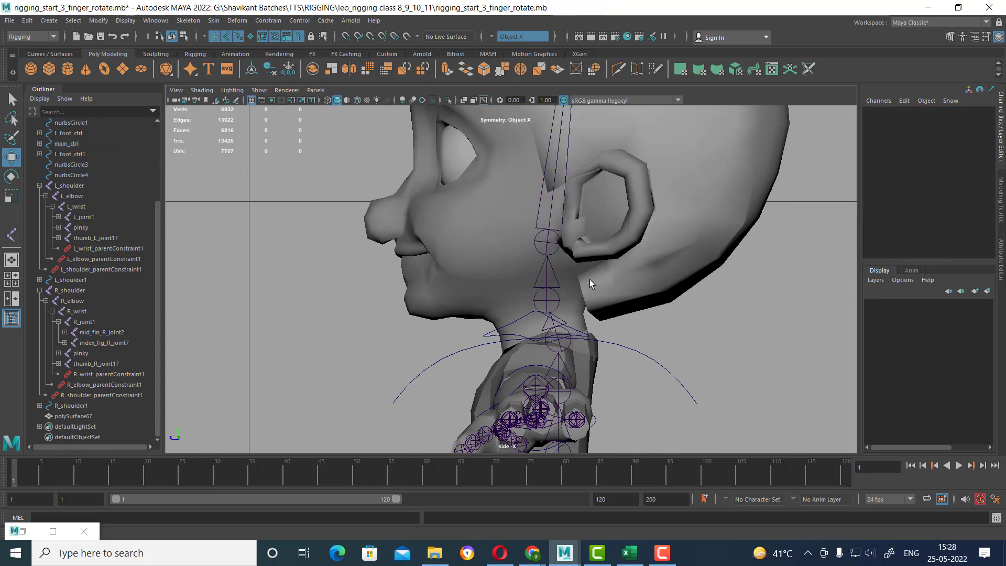
left_click(546, 242)
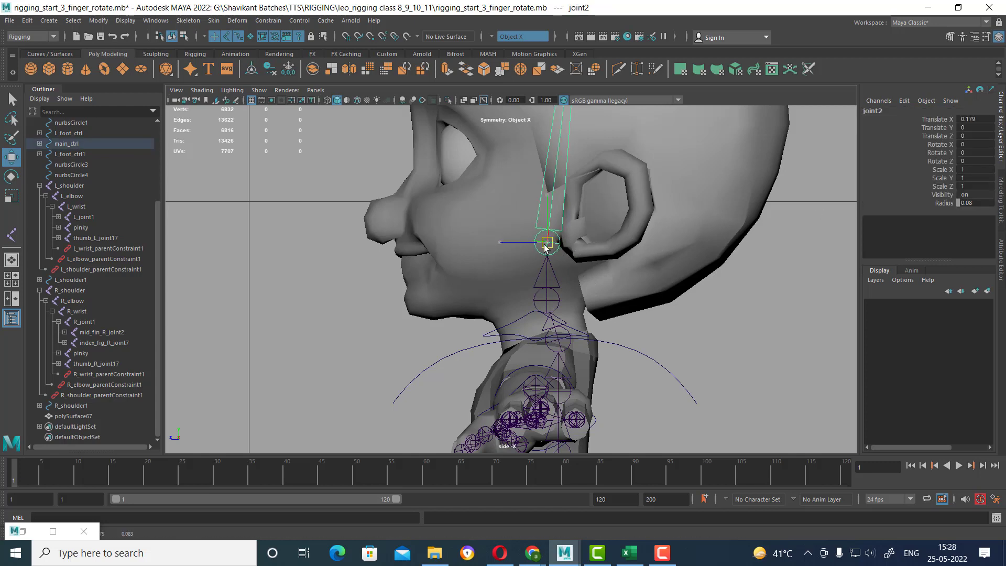
left_click_drag(547, 242, 548, 249)
left_click(545, 302)
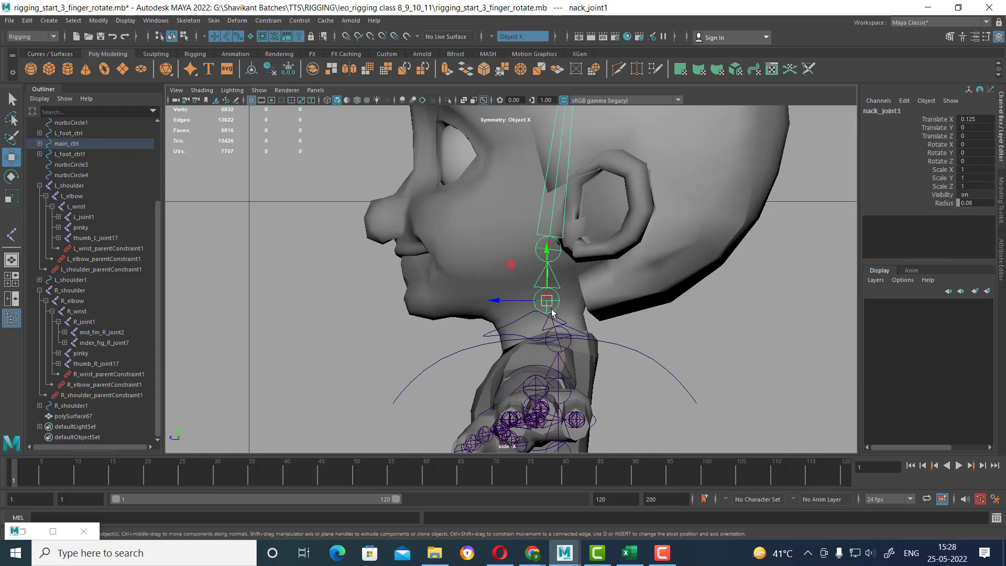
left_click_drag(547, 302, 550, 313)
- Rename joint2 to jaw_joint2
left_click(548, 259)
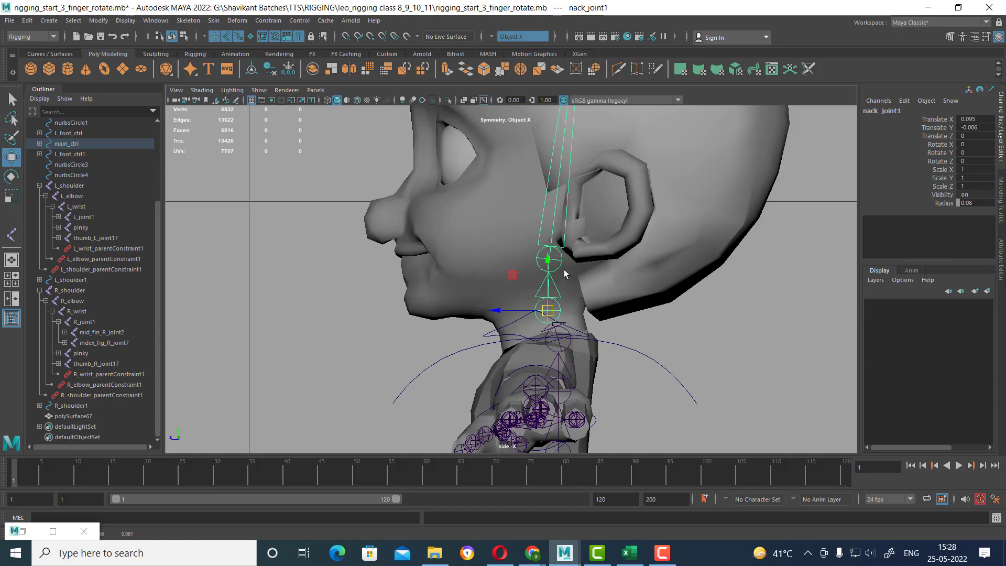
double_click(872, 112)
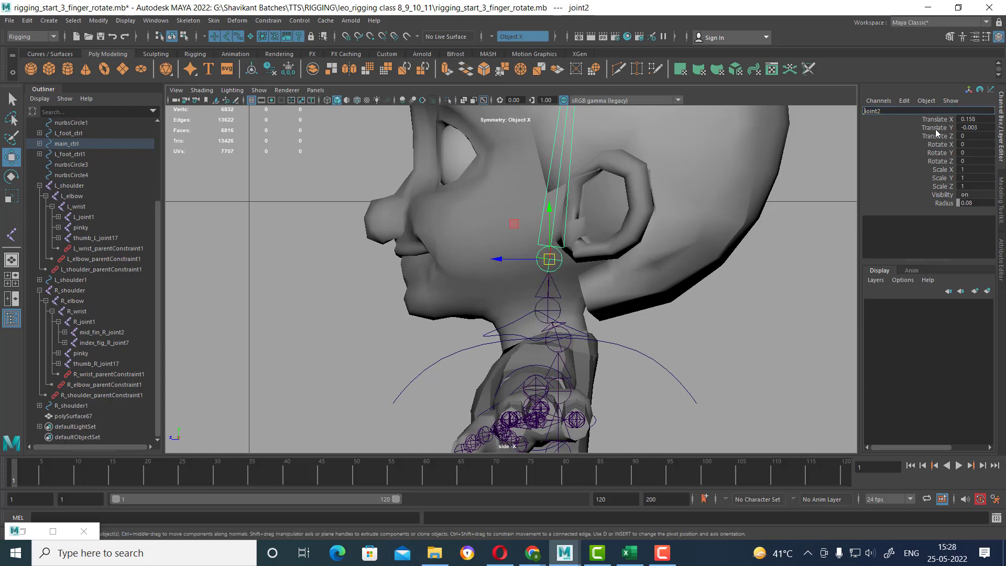
type("jaw_")
key("Return")
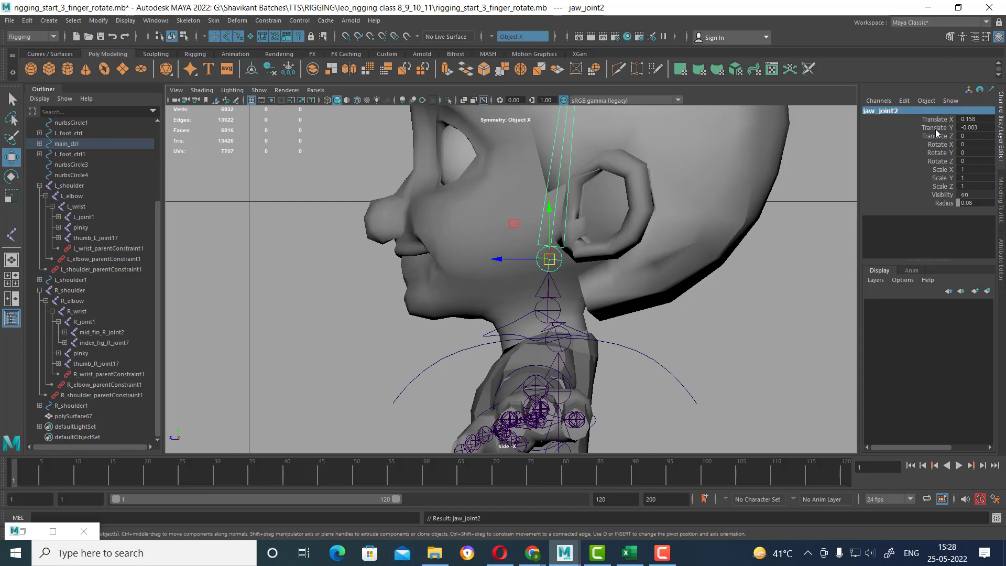
- Rename the top-of-head joint3 to head_joint3
scroll(736, 377, "up", 2)
scroll(627, 229, "up", 3)
scroll(584, 152, "up", 3)
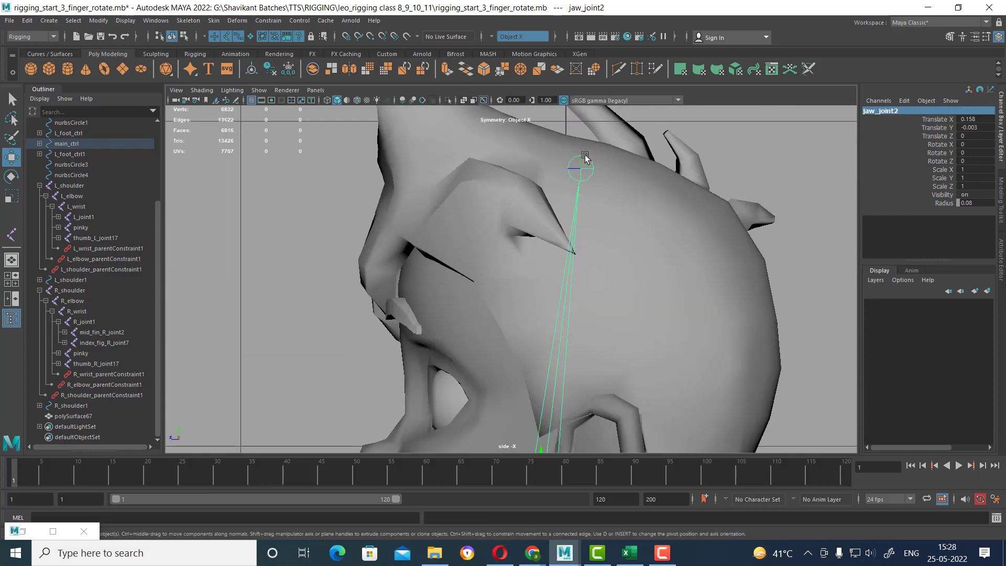
left_click(579, 163)
left_click(580, 163)
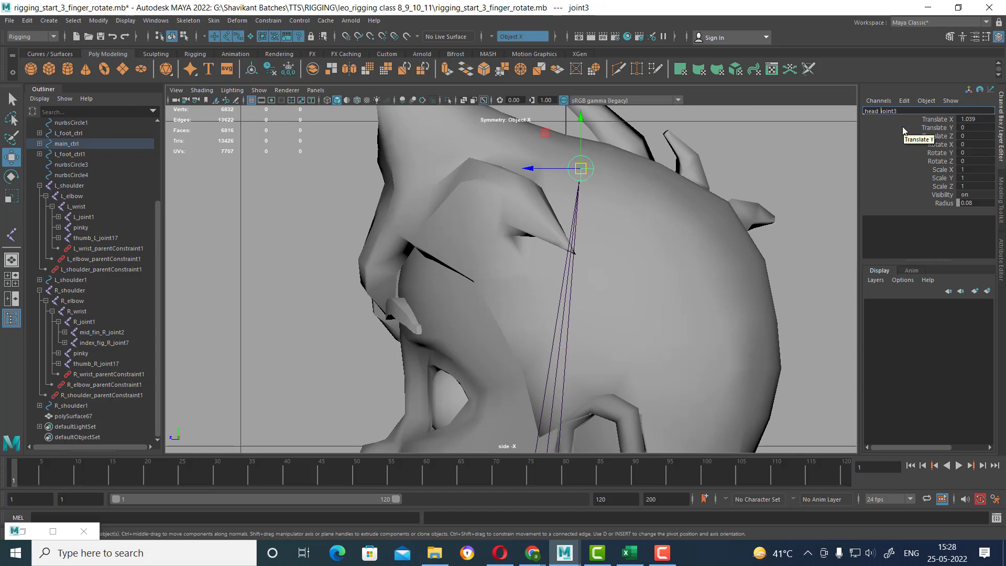
key("Return")
scroll(723, 377, "down", 5)
scroll(654, 296, "up", 2)
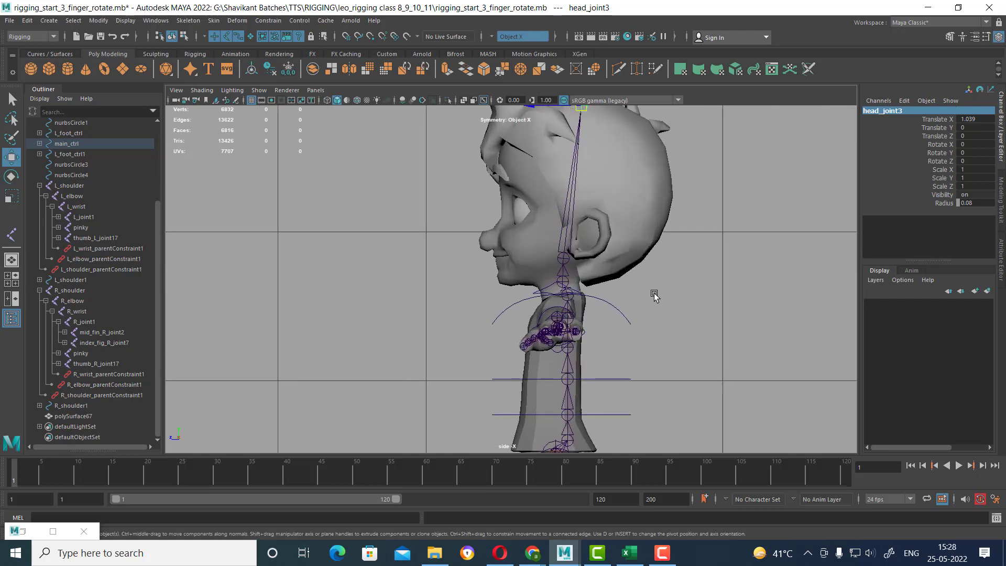
scroll(654, 296, "up", 2)
scroll(683, 351, "up", 2)
scroll(696, 253, "up", 2)
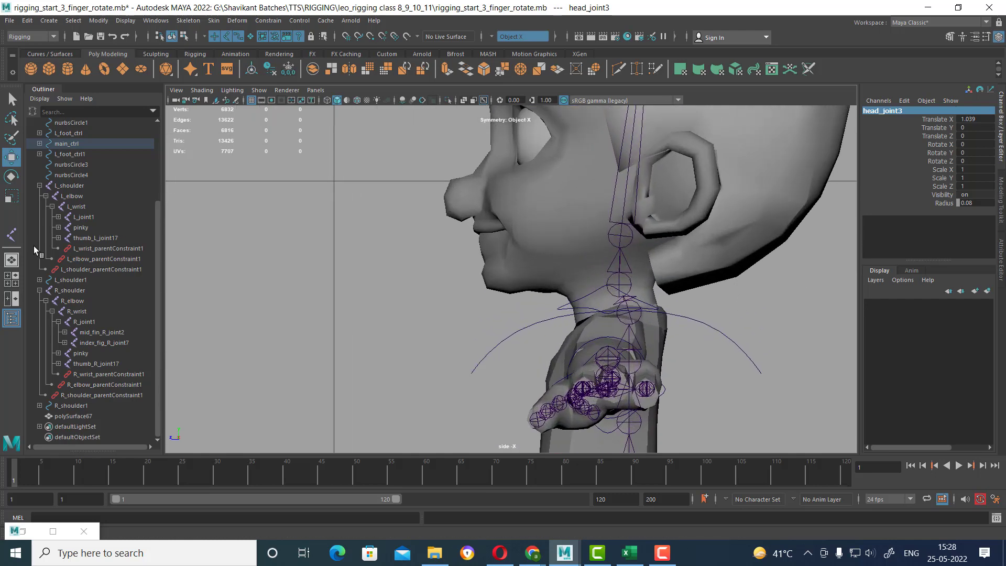
- Draw a new joint branching from jaw_joint2 to the chin
left_click(11, 234)
scroll(603, 257, "up", 1)
scroll(651, 245, "up", 1)
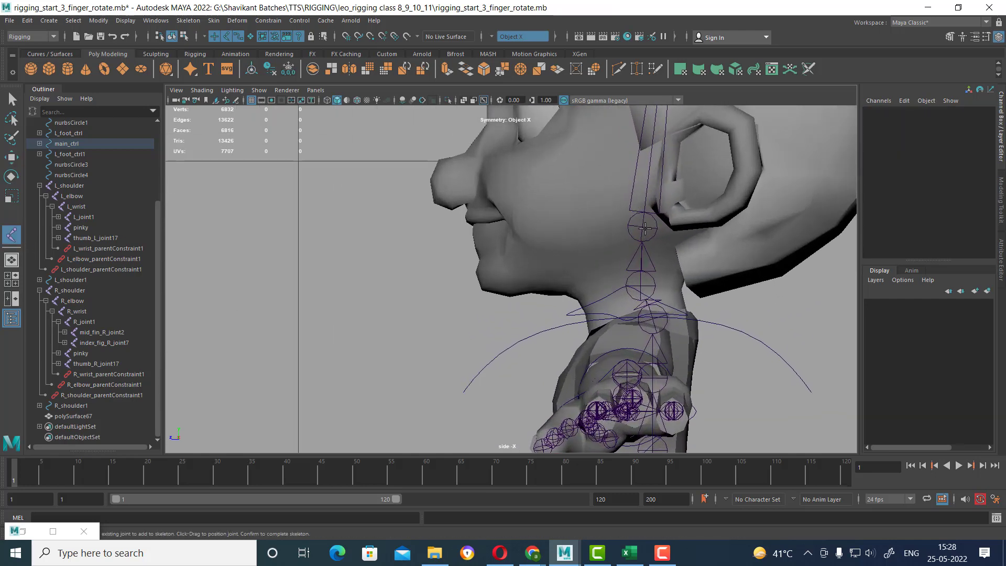
left_click(645, 228)
left_click_drag(495, 266, 483, 270)
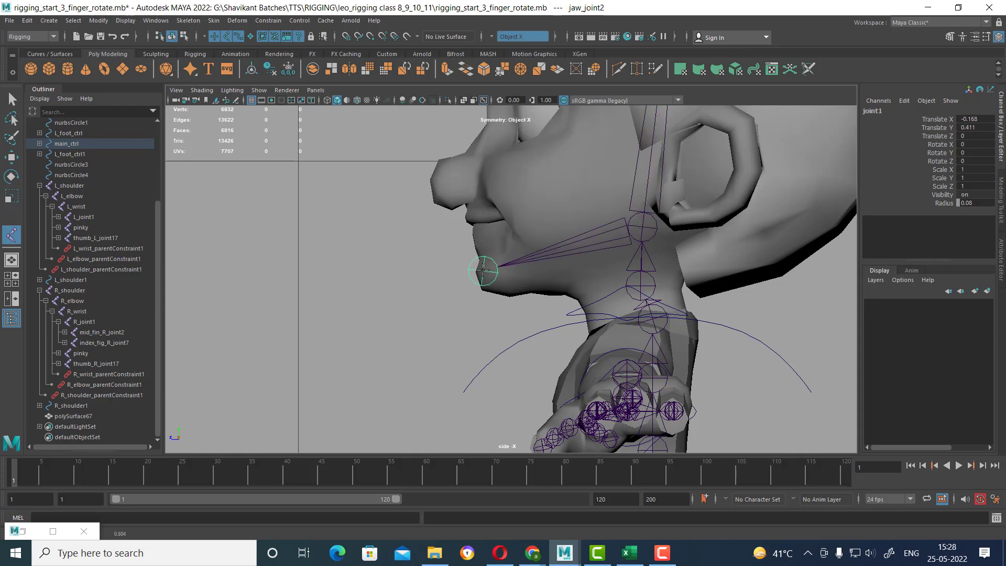
key("w")
- Rename the new chin joint jaw_tip_joint1
left_click(482, 278)
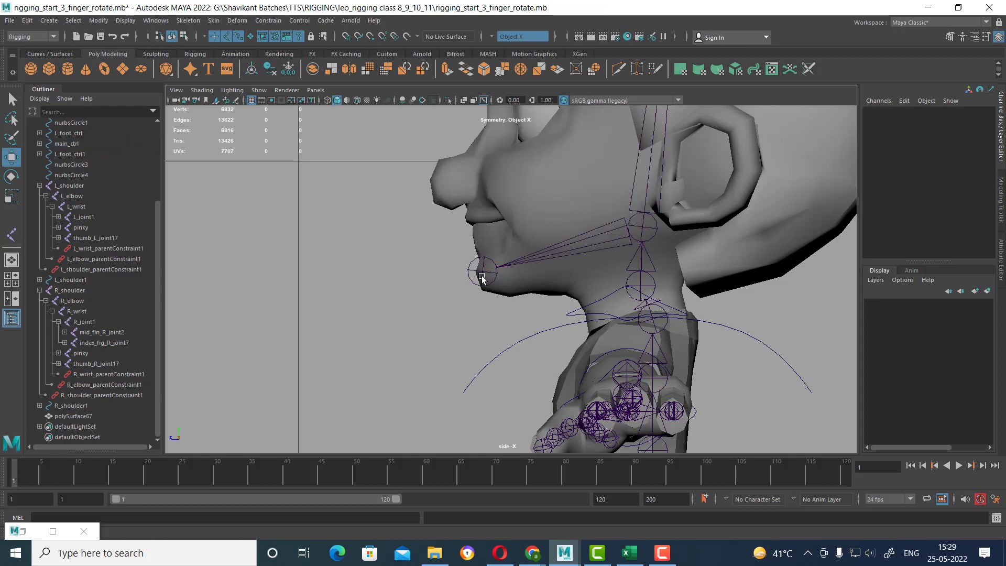
double_click(873, 111)
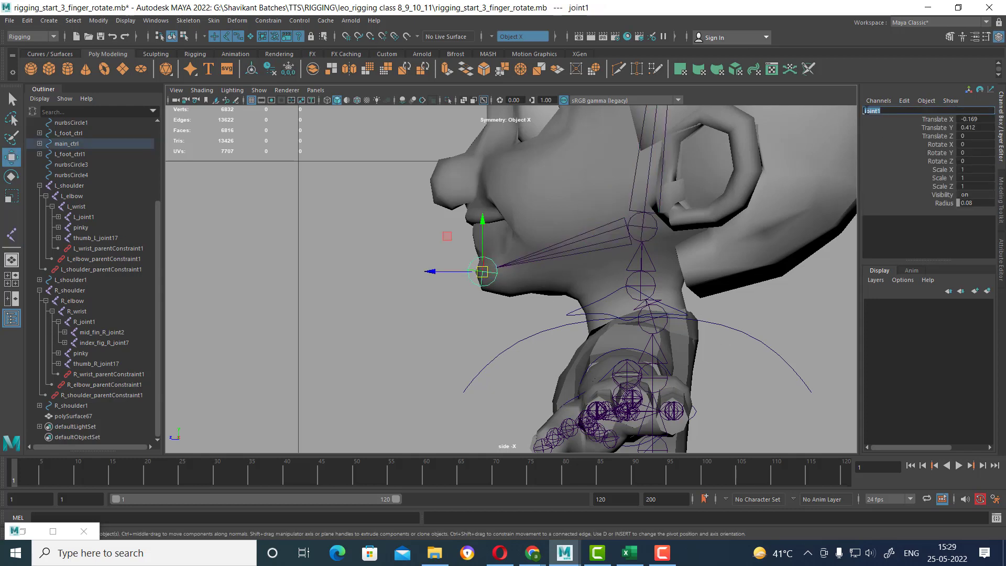
left_click(869, 111)
type("_tip_")
key("Return")
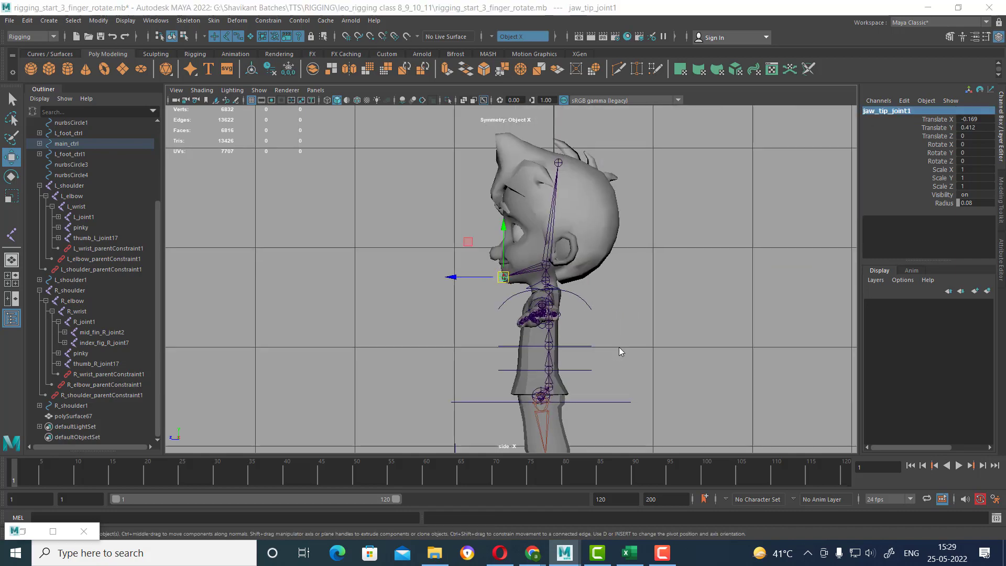
left_click_drag(662, 304, 685, 269, "alt")
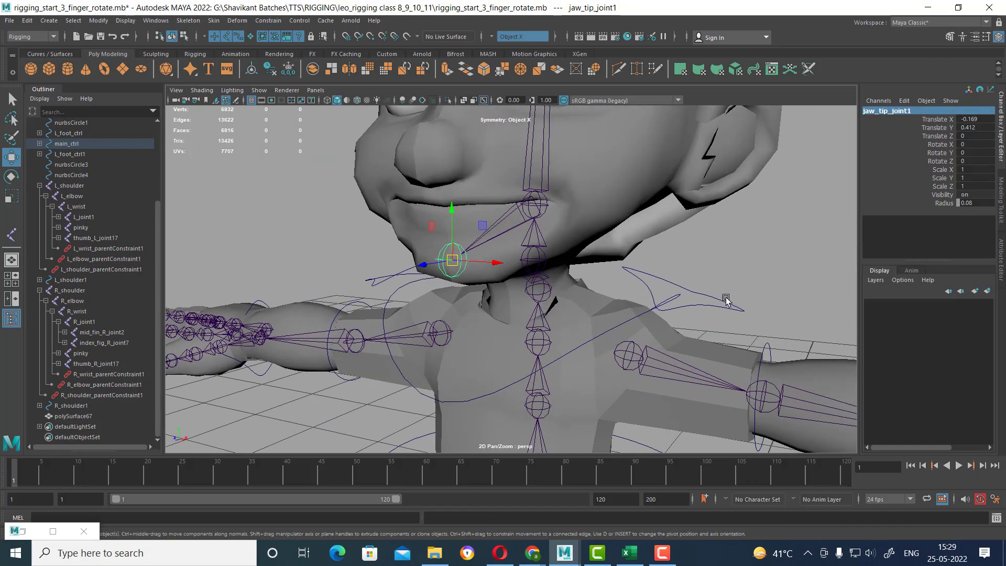
scroll(681, 270, "up", 1)
left_click(645, 281)
scroll(644, 282, "up", 1)
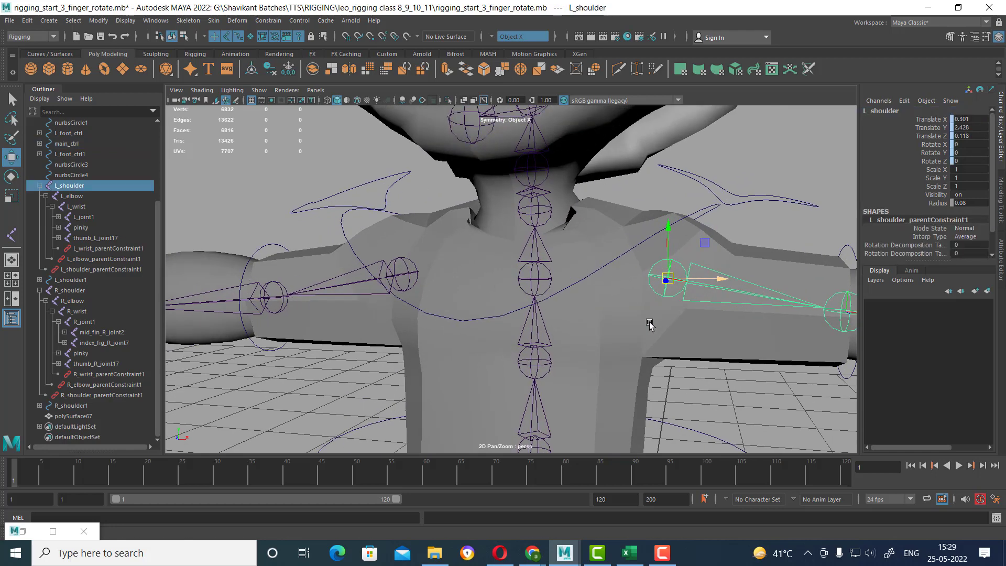
left_click(542, 211)
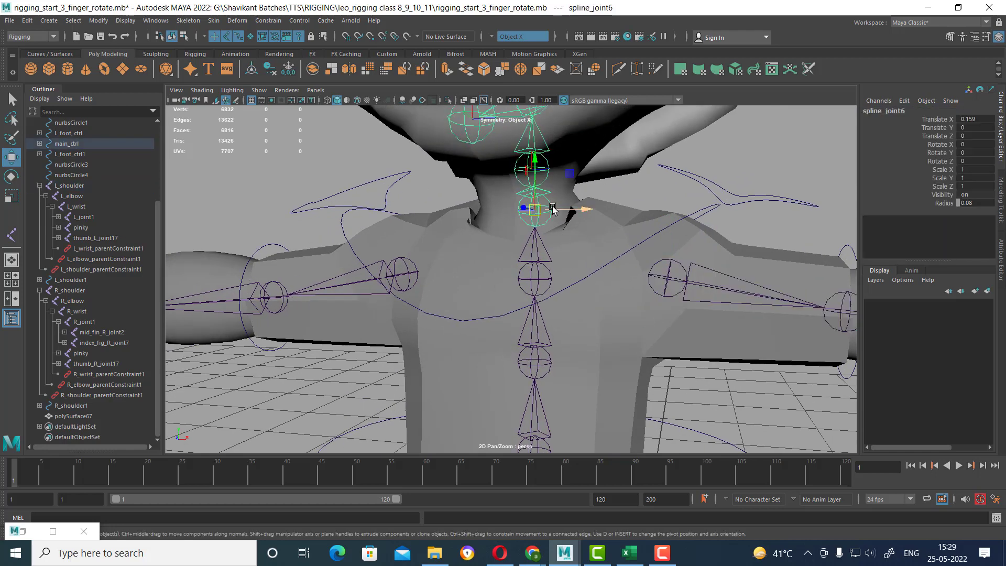
mouse_move(551, 280)
left_mouse_down("alt")
mouse_move(577, 266)
mouse_move(550, 216)
mouse_move(566, 291)
mouse_move(568, 283)
mouse_move(513, 297)
left_mouse_up("alt")
left_click(571, 286)
left_click(522, 262)
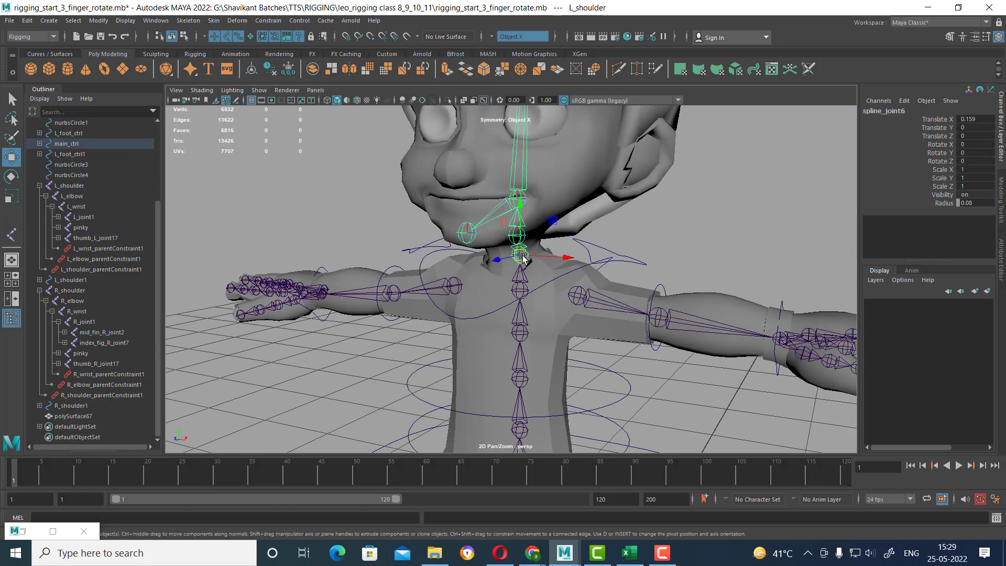
left_click_drag(520, 257, 610, 262, "alt")
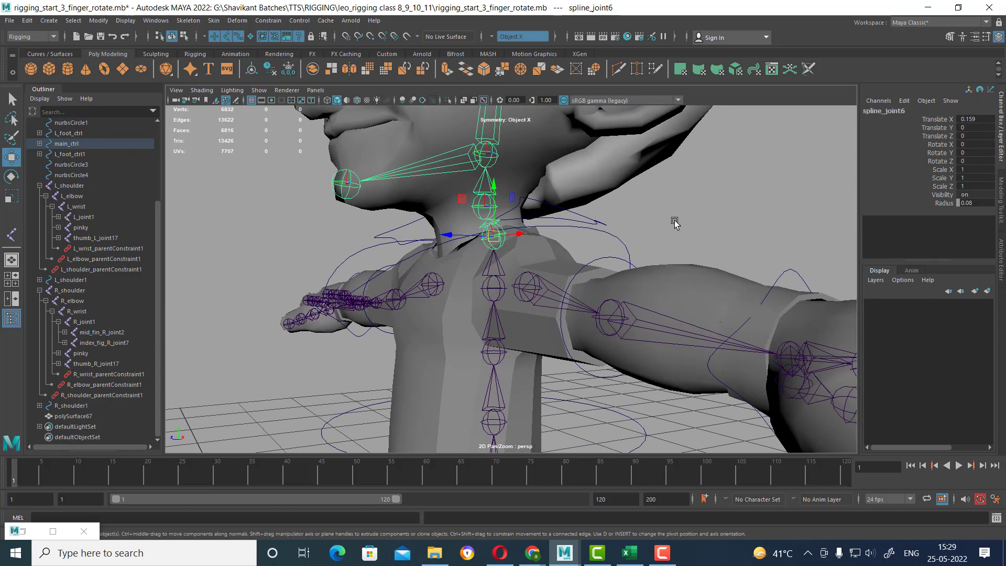
left_click_drag(674, 223, 647, 252, "alt")
left_click(588, 296)
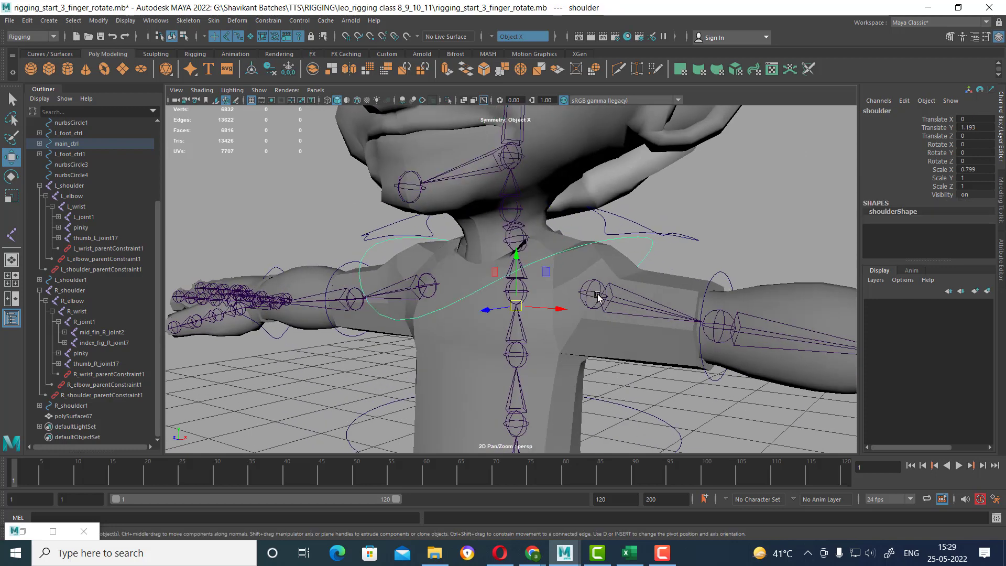
left_click_drag(597, 296, 592, 309, "alt")
left_click(627, 306)
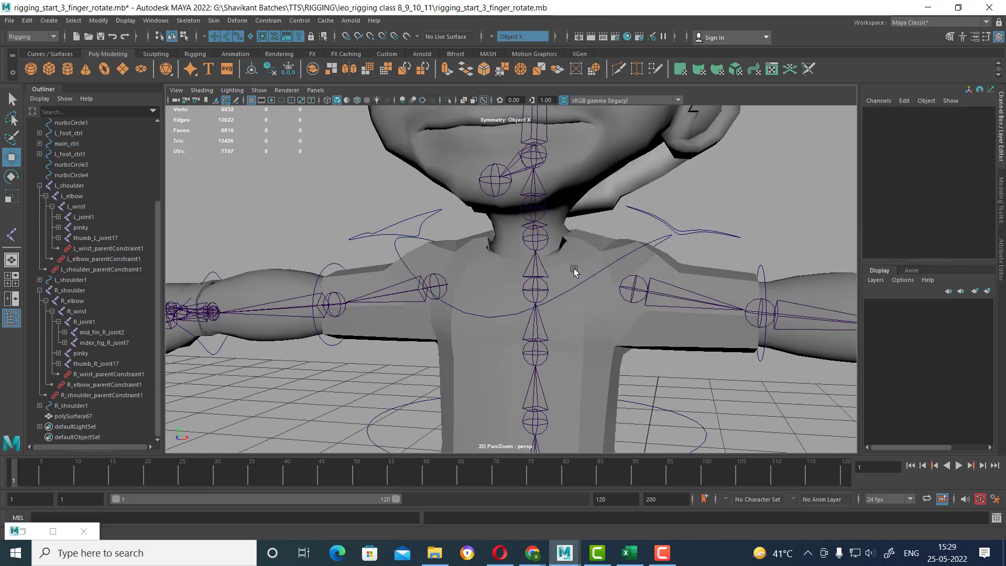
left_click(543, 243)
left_click(631, 294)
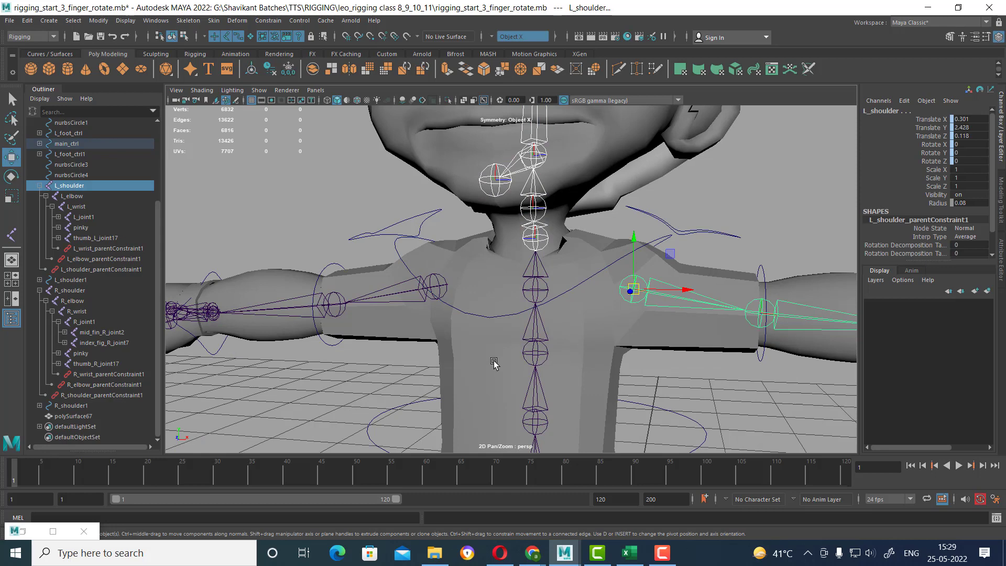
scroll(494, 362, "down", 5)
mouse_move(494, 361)
left_mouse_down("alt")
mouse_move(557, 222)
mouse_move(551, 228)
left_mouse_up("alt")
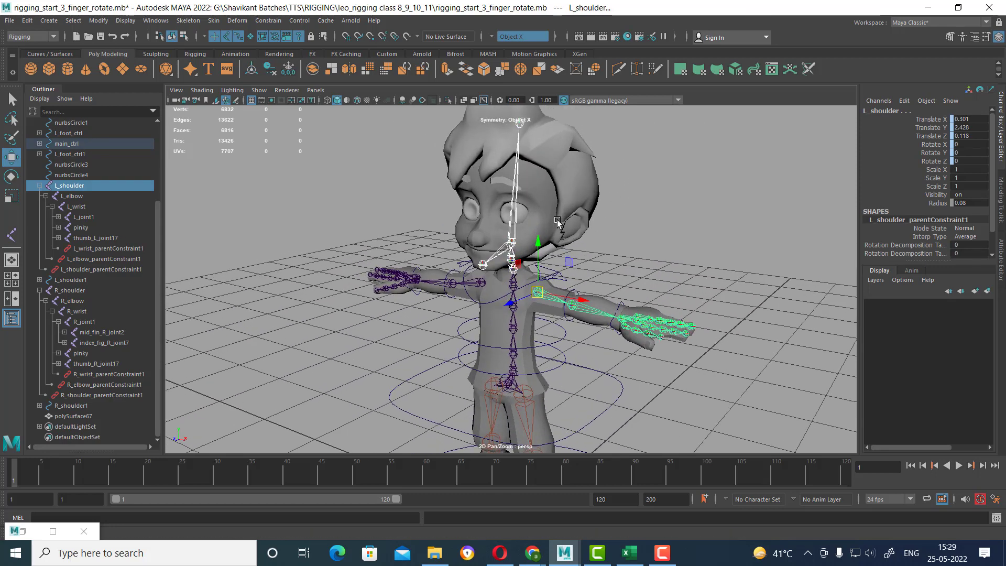
mouse_move(563, 552)
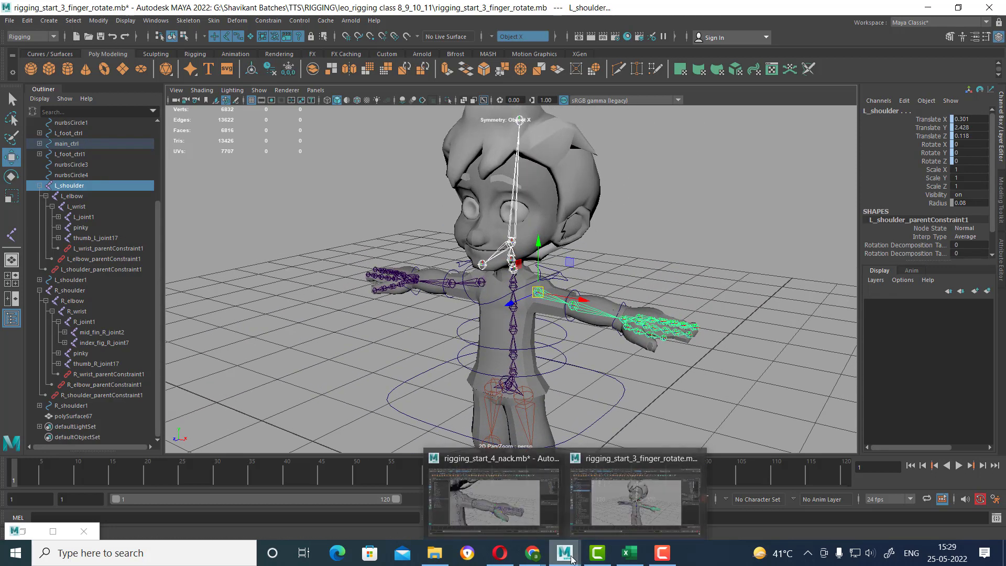
- Switch to the rigging_start_4_nack.mb window, select the shoulder control, and orbit to three-quarter view
left_click(515, 476)
mouse_move(523, 314)
left_mouse_down("alt")
mouse_move(561, 246)
mouse_move(513, 300)
left_mouse_up("alt")
left_click(440, 299)
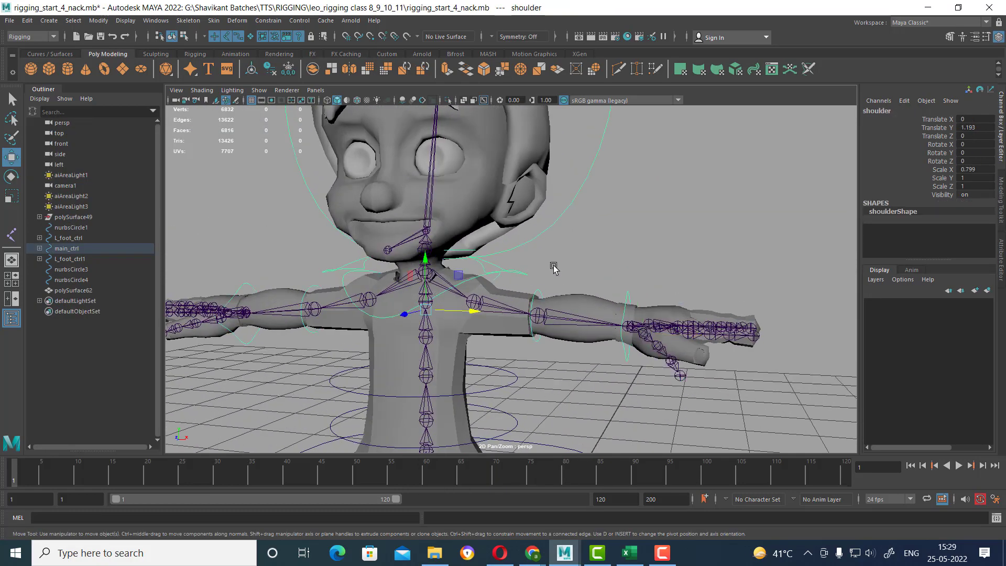
mouse_move(552, 264)
left_mouse_down("alt")
mouse_move(550, 277)
mouse_move(587, 276)
left_mouse_up("alt")
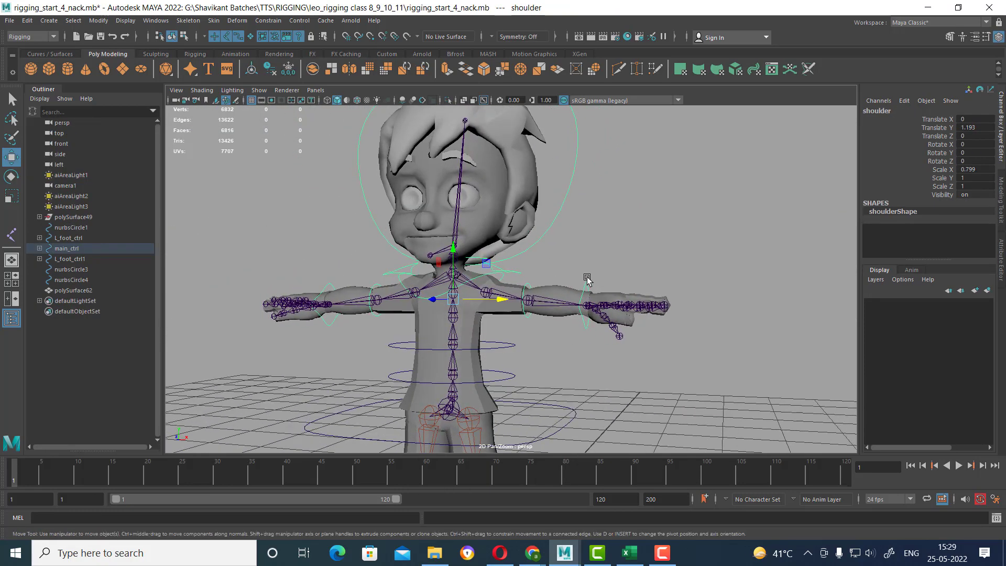